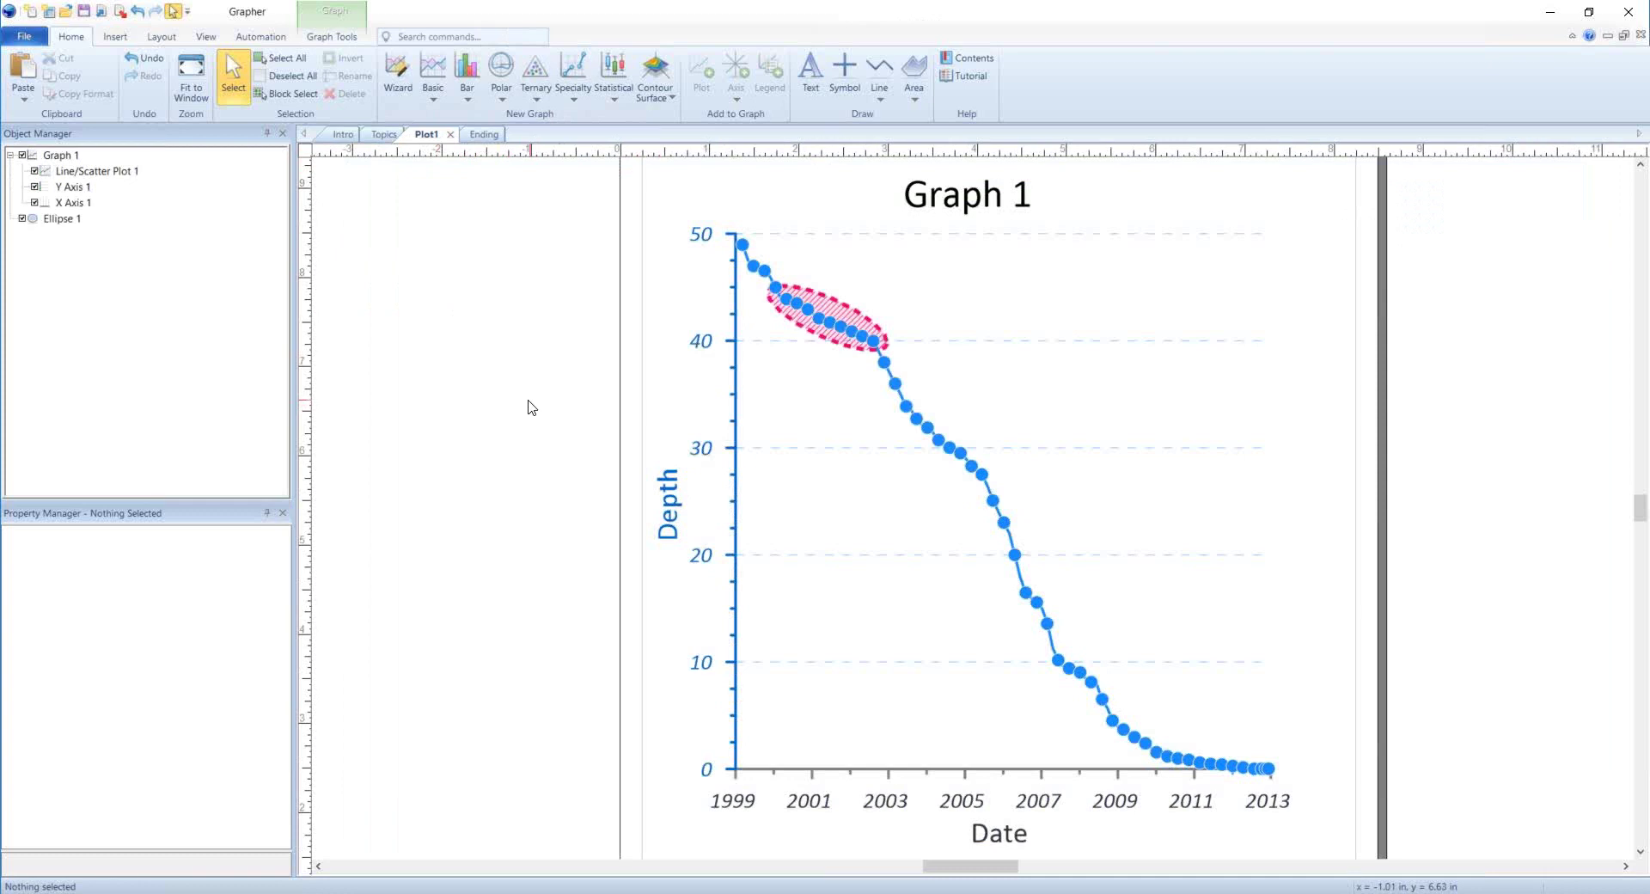
- Add a second Y axis to the line/scatter plot, positioned at the right of X Axis 1
click(128, 173)
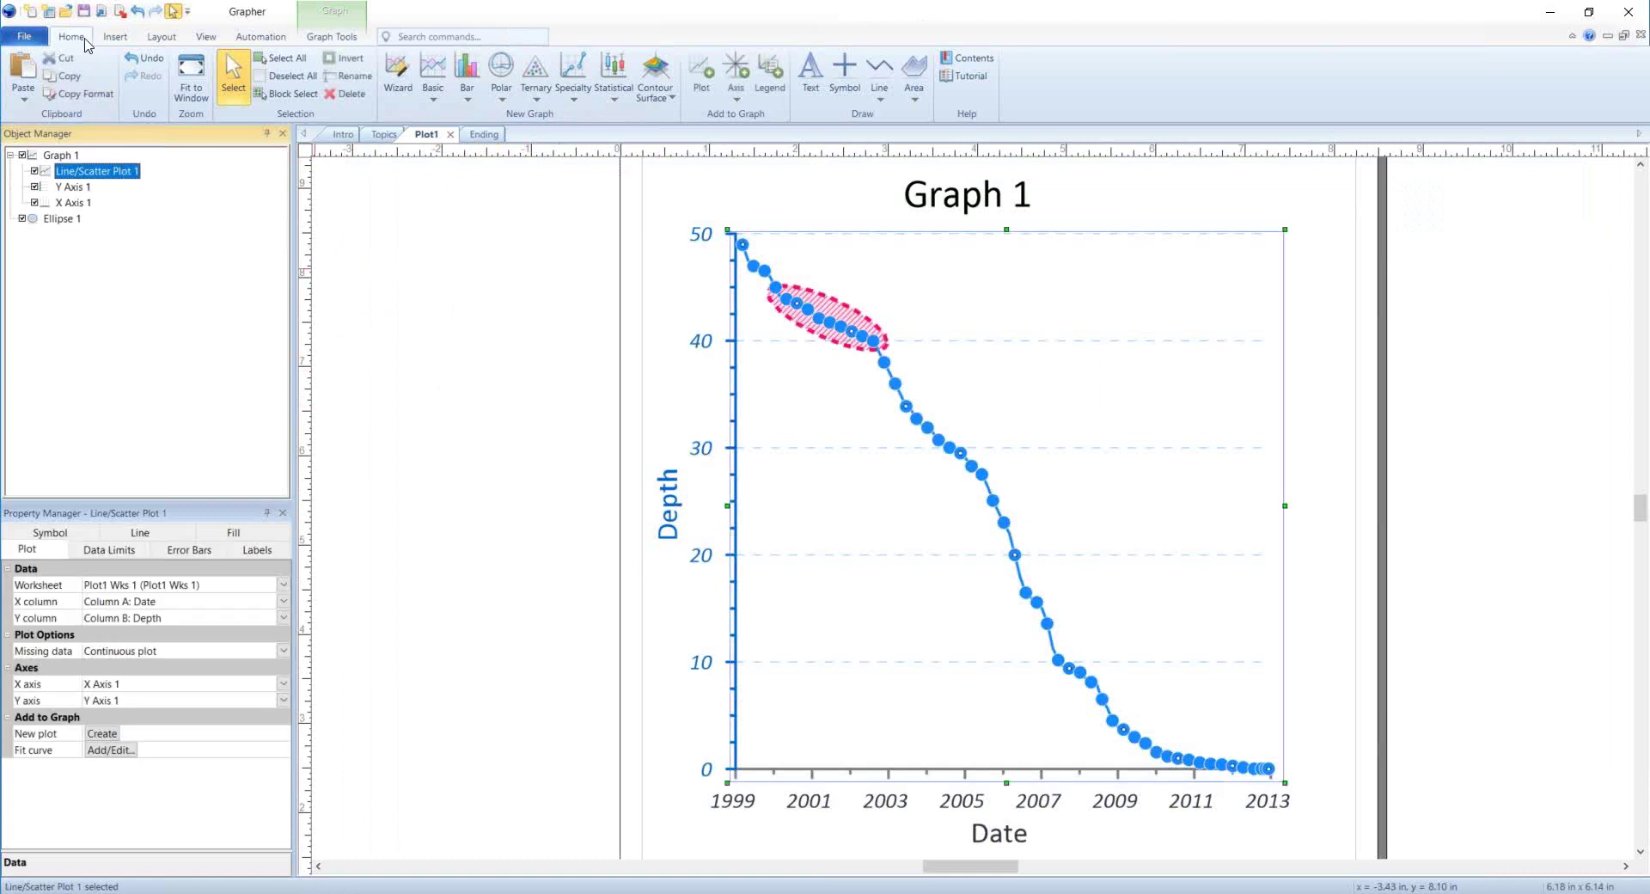
click(735, 102)
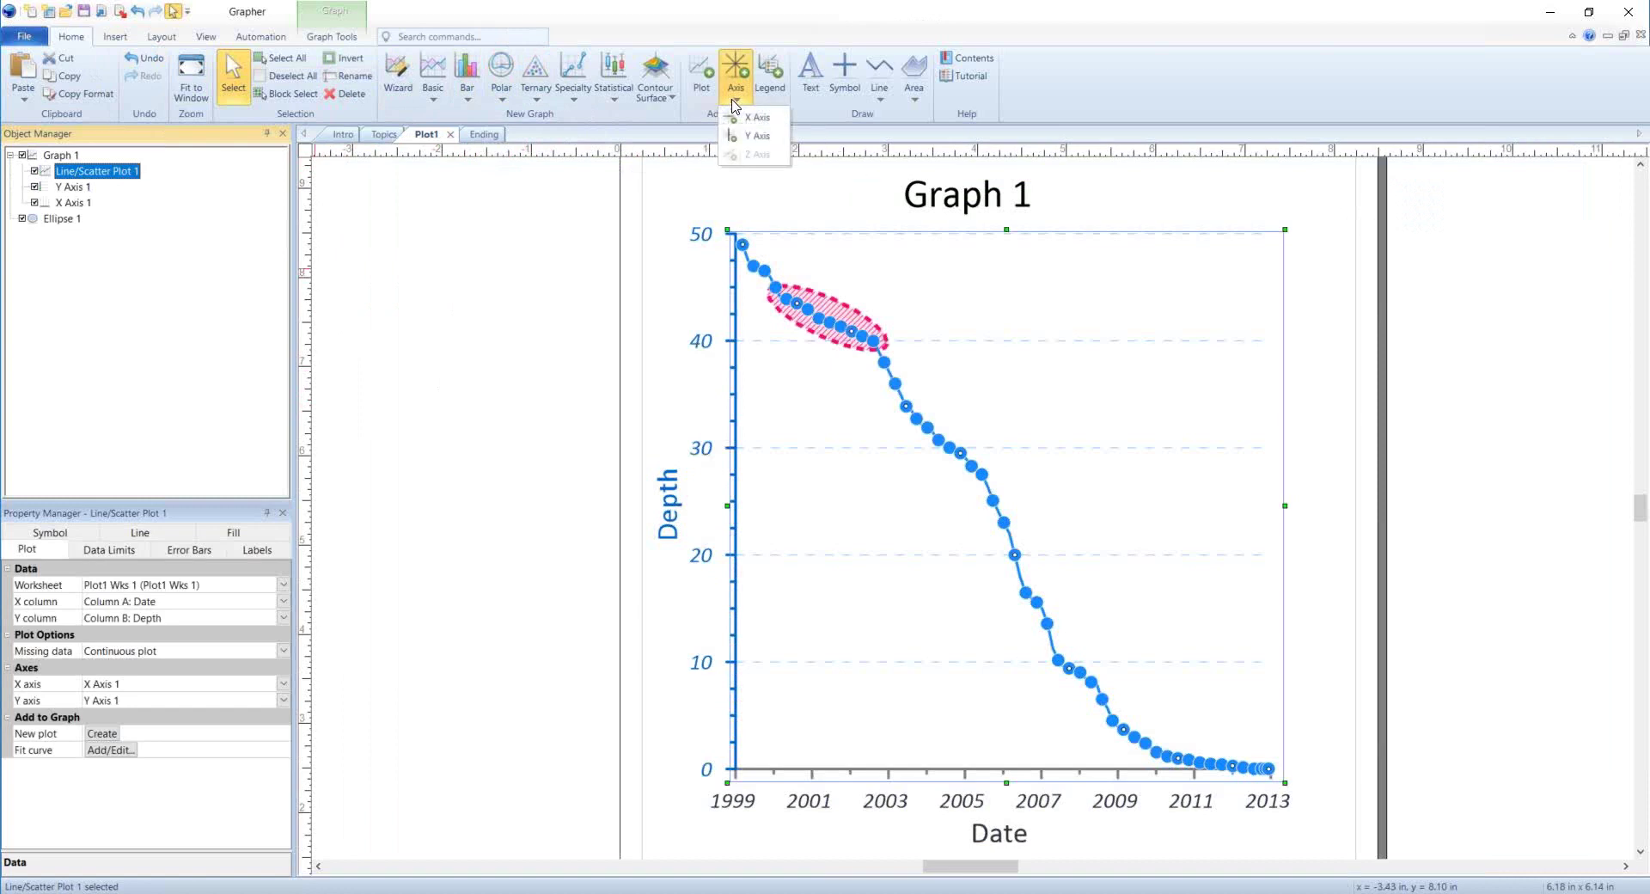
click(746, 145)
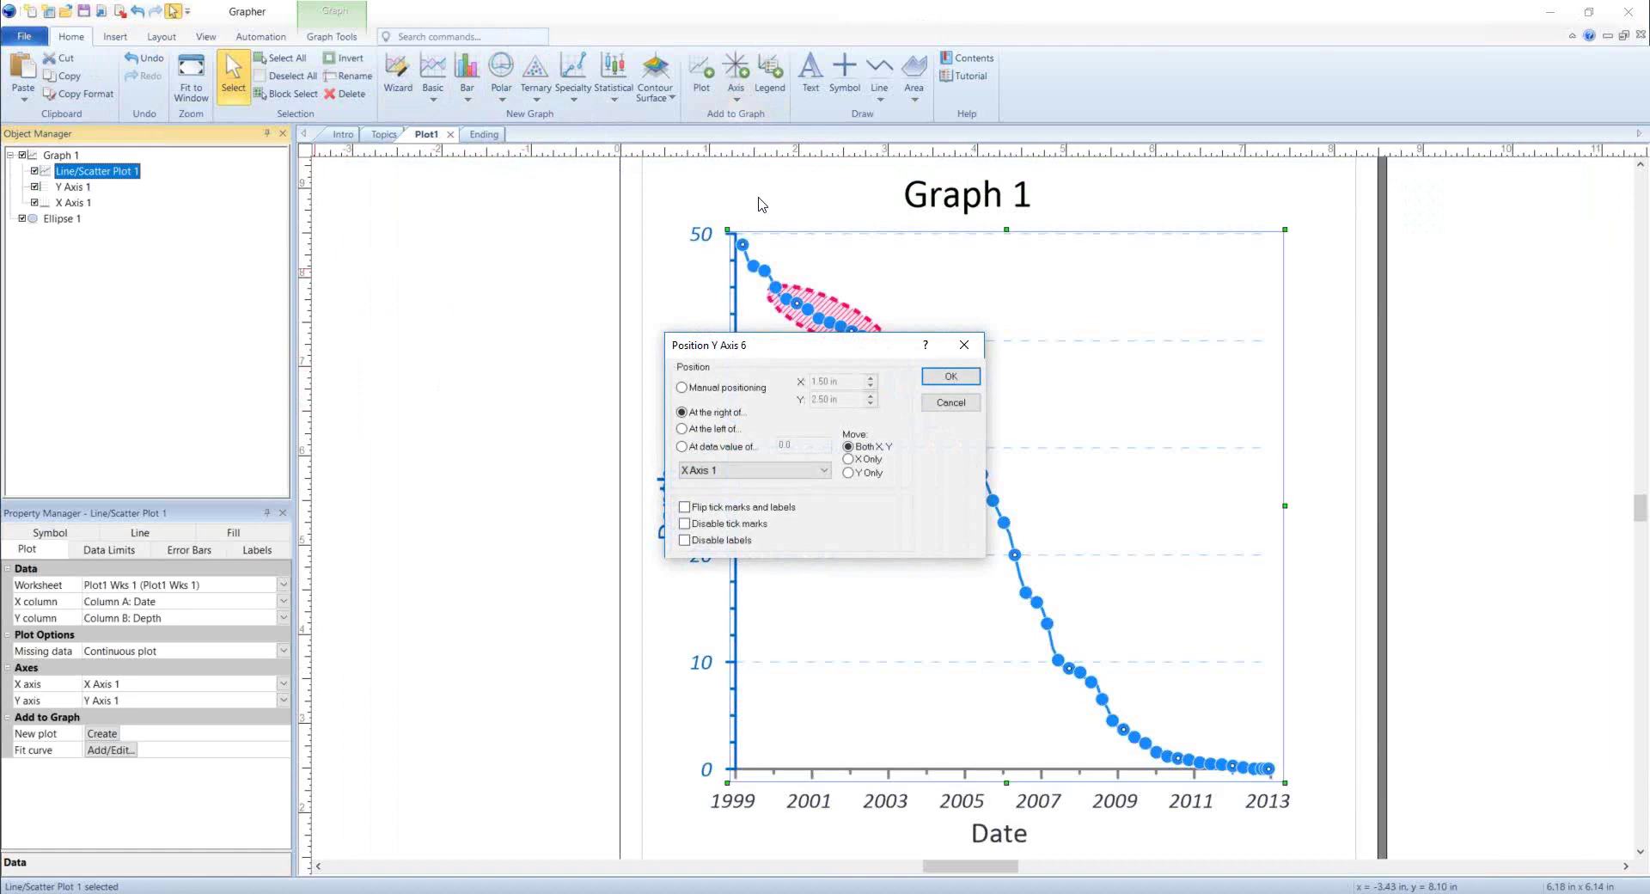
click(966, 379)
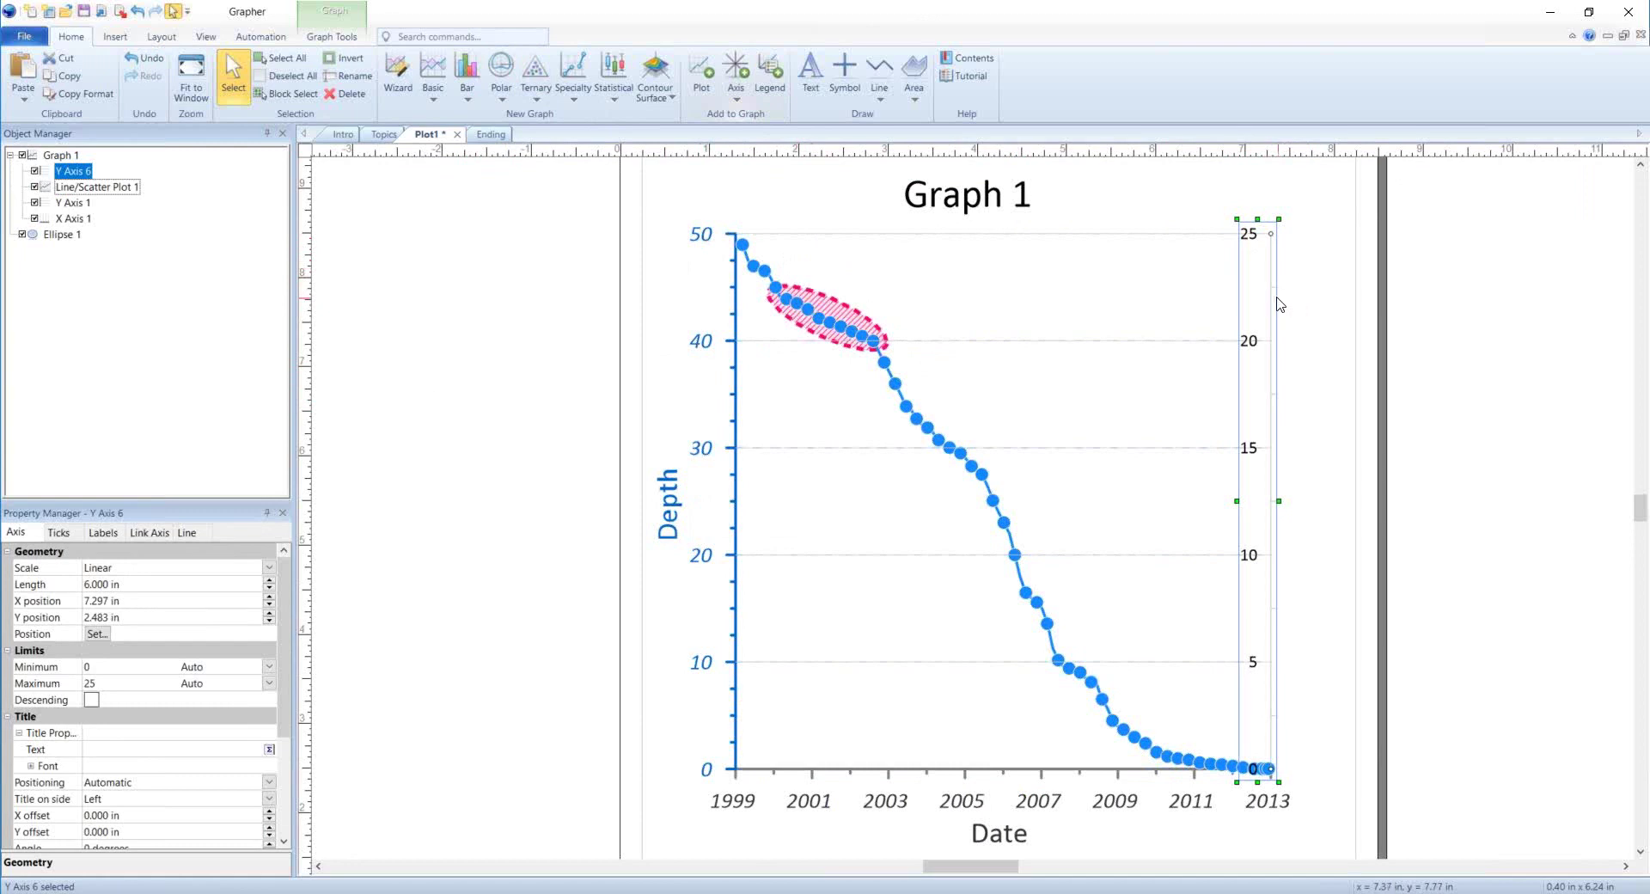
- Set the maximum limit of the new Y axis to 50
click(91, 684)
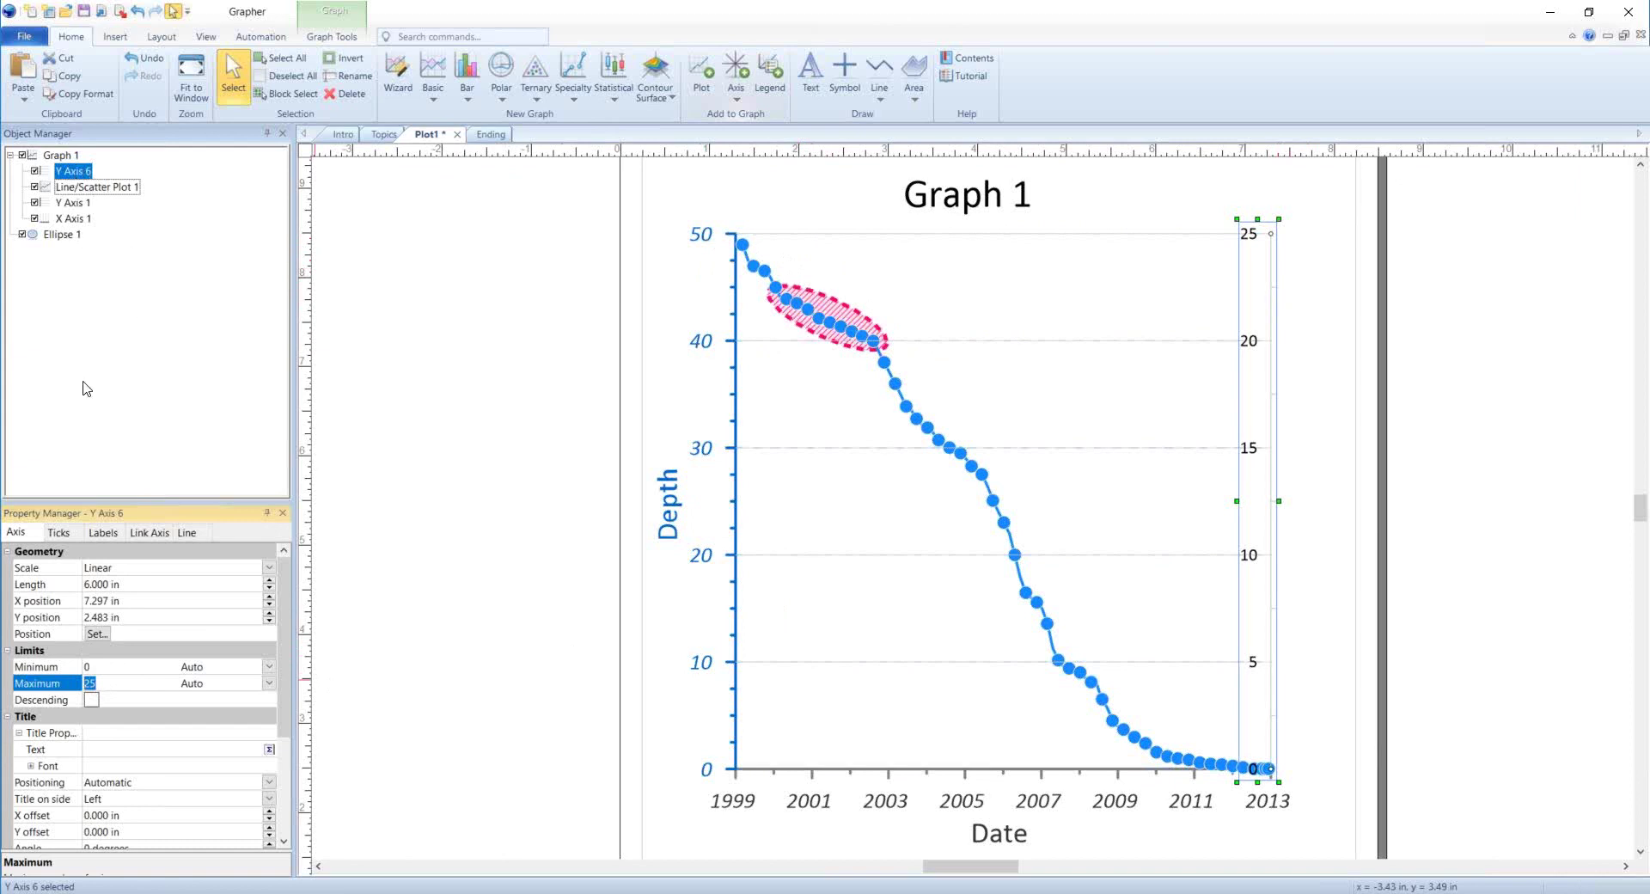
drag(104, 683, 87, 683)
text(50)
key(Return)
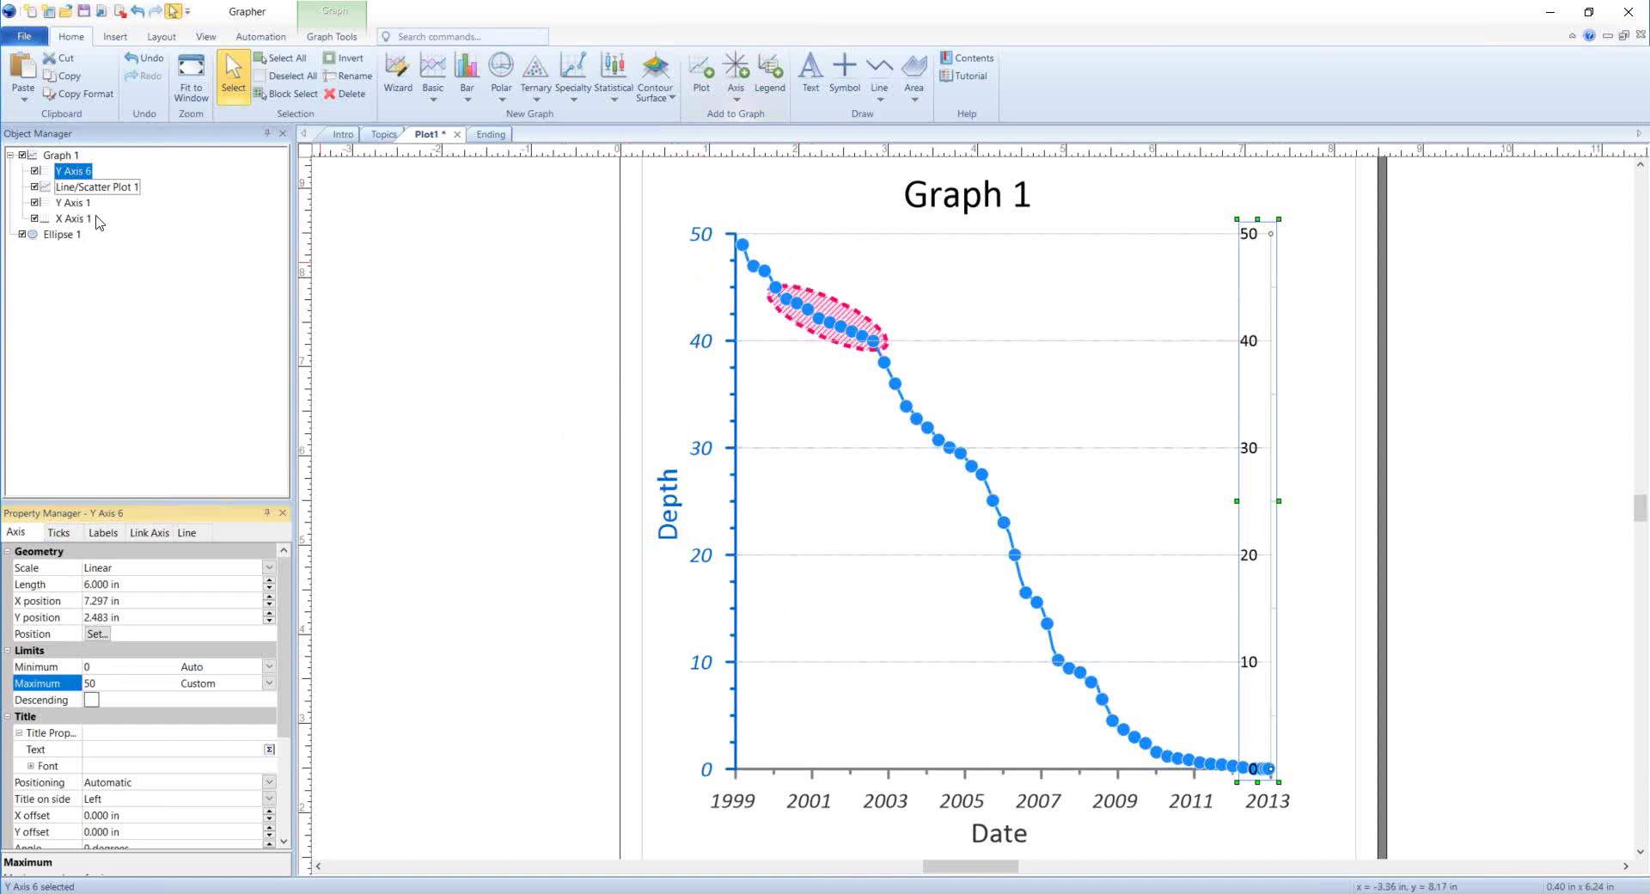
- Copy the format of the Depth axis, Y Axis 1, and paste only that format onto the new Y axis
click(67, 203)
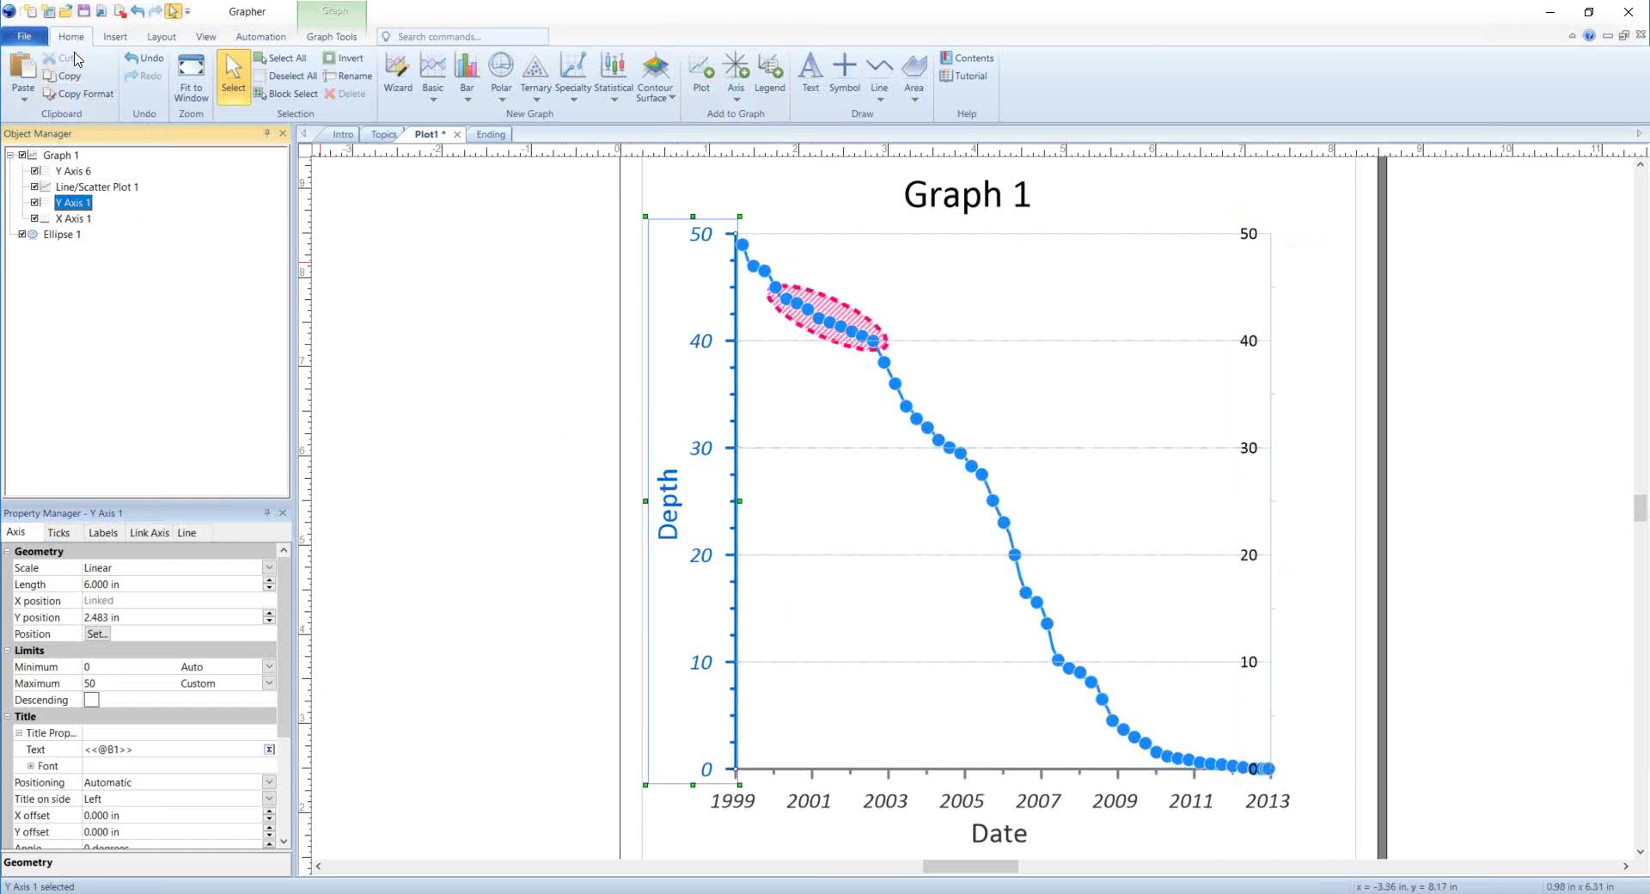
click(78, 98)
click(69, 174)
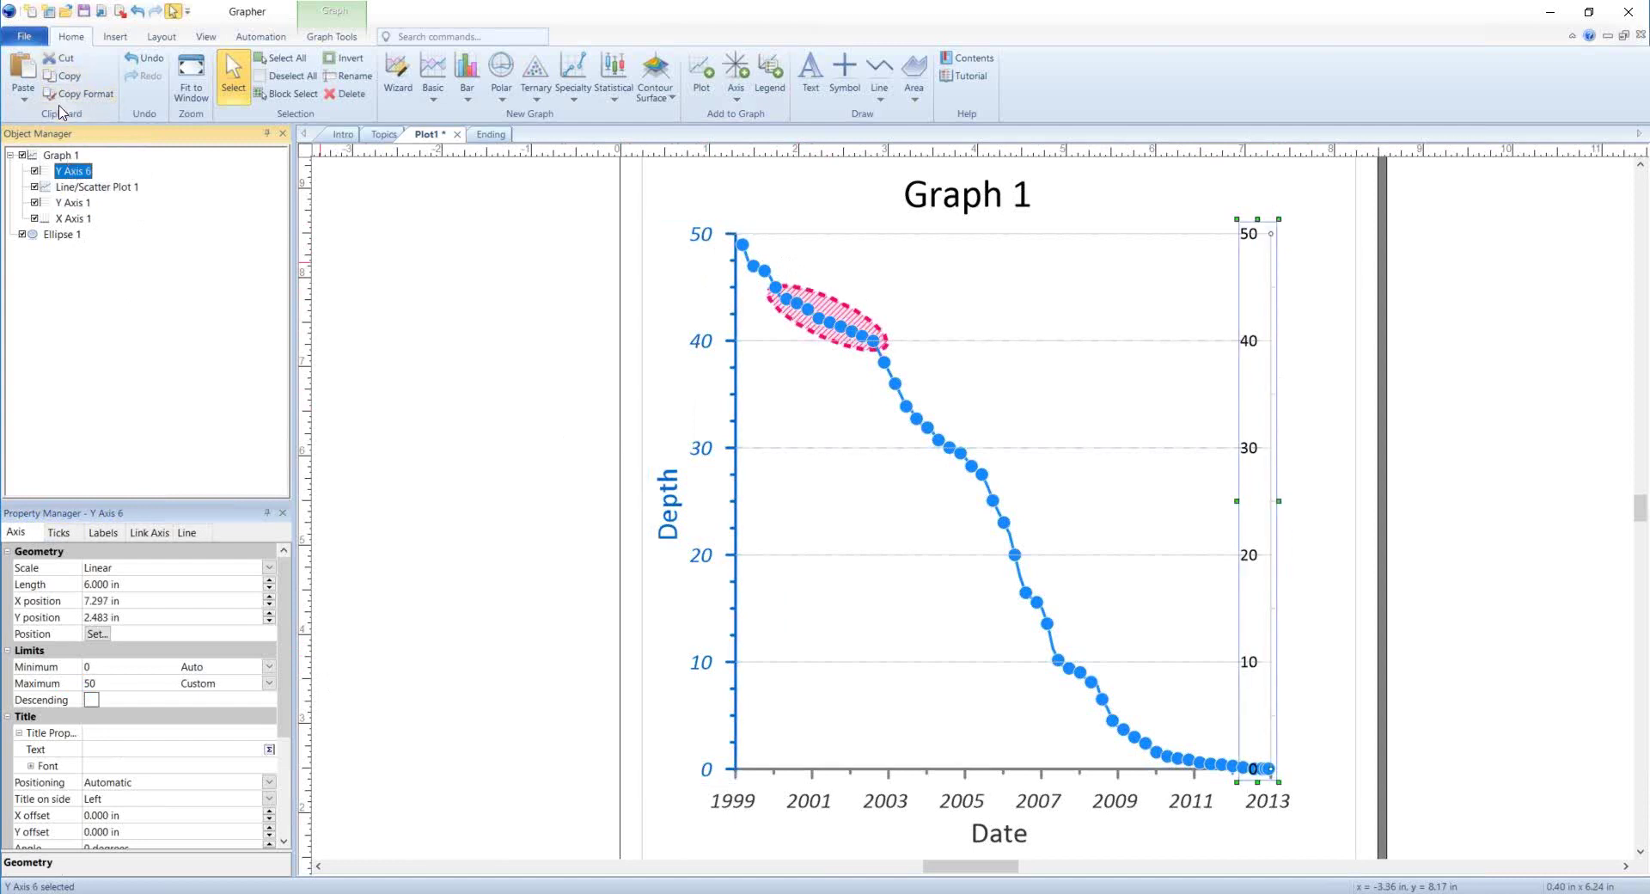
click(24, 98)
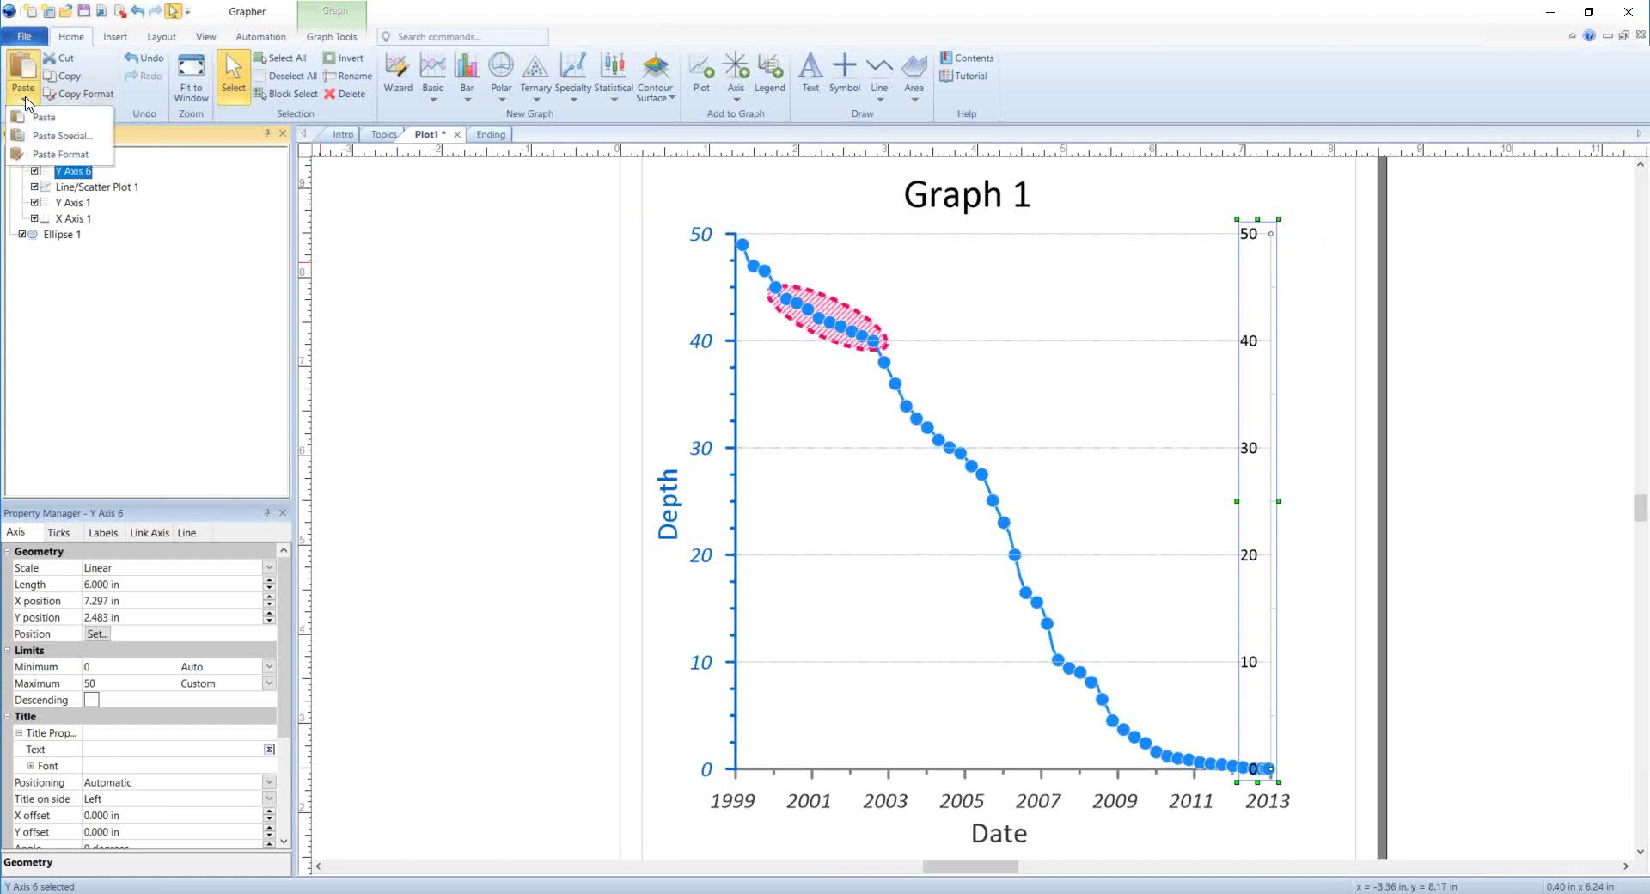
click(45, 154)
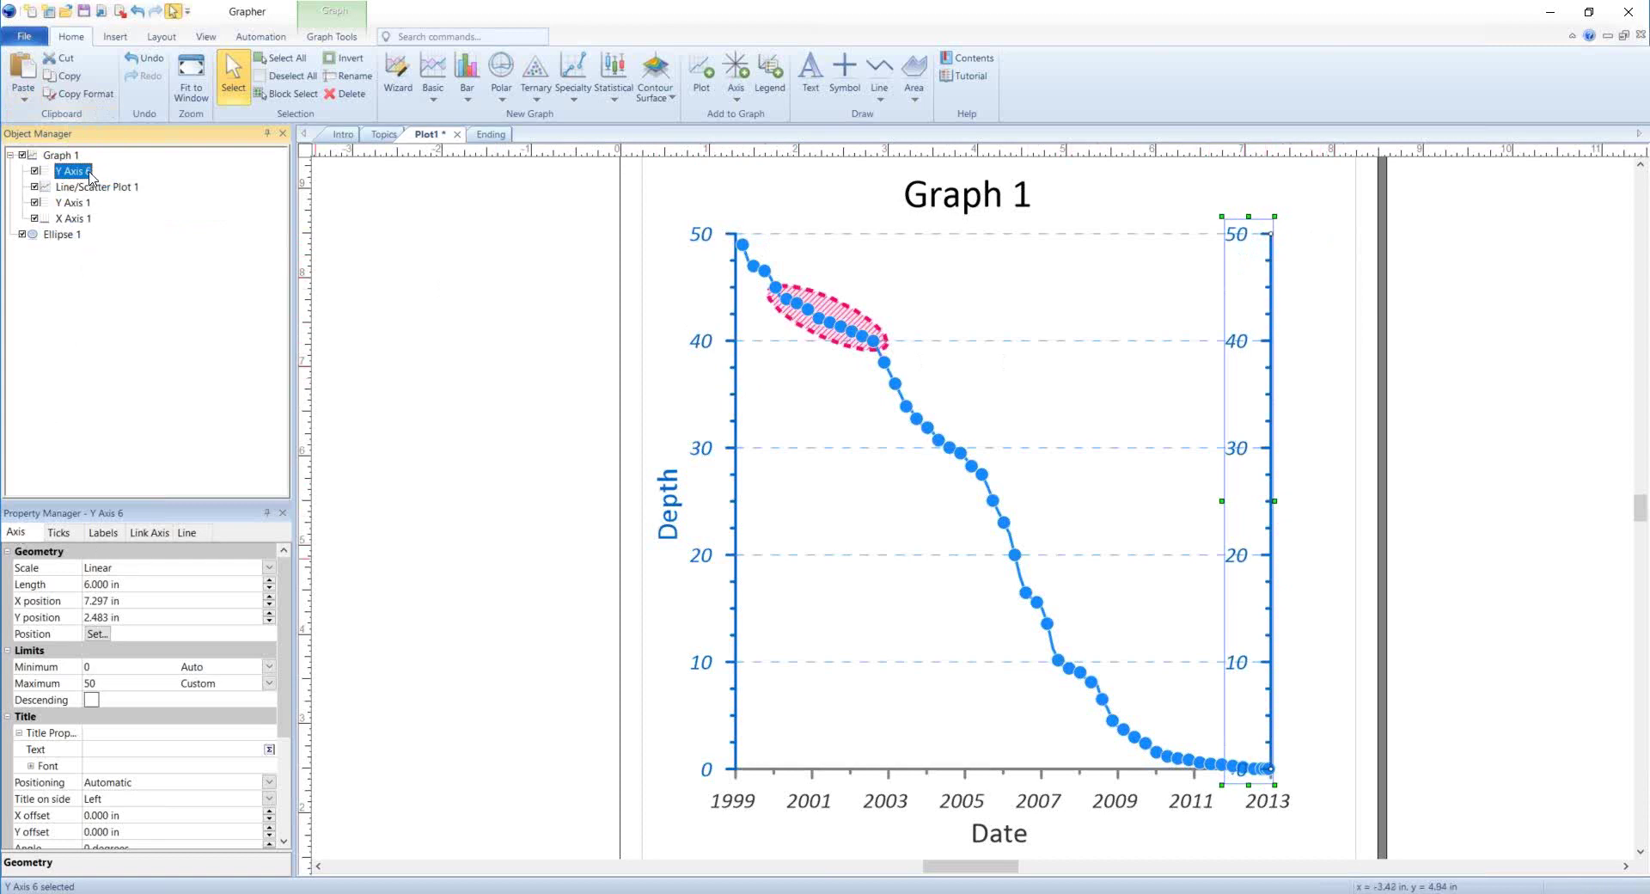
- Flip the tick marks and labels of the new Y axis through its position settings
click(28, 533)
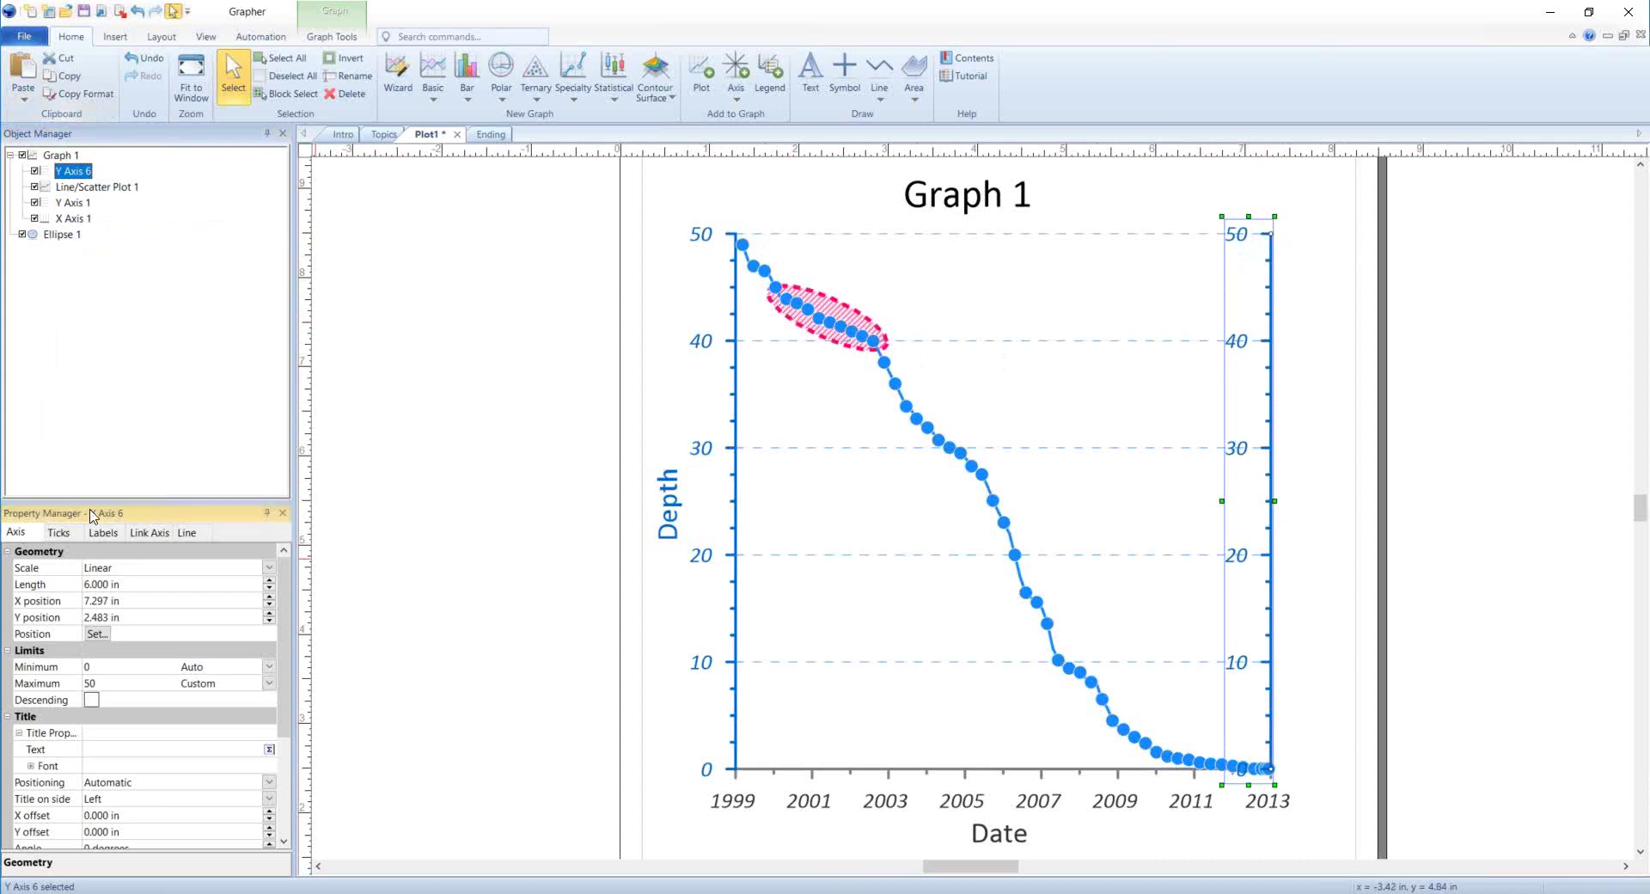
click(95, 635)
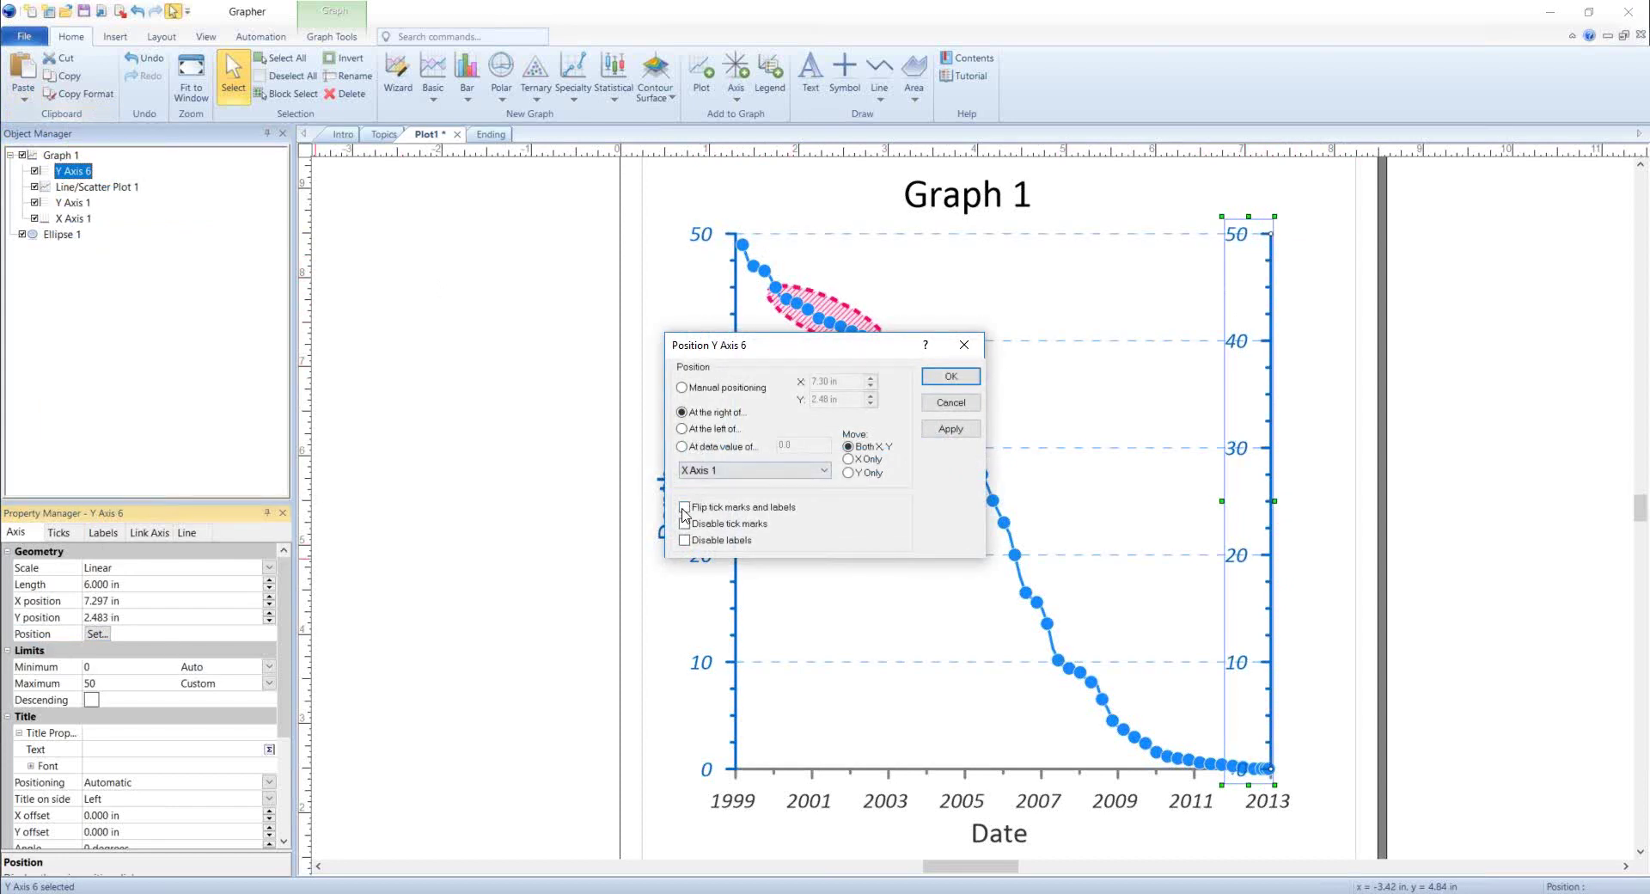
click(684, 507)
click(965, 378)
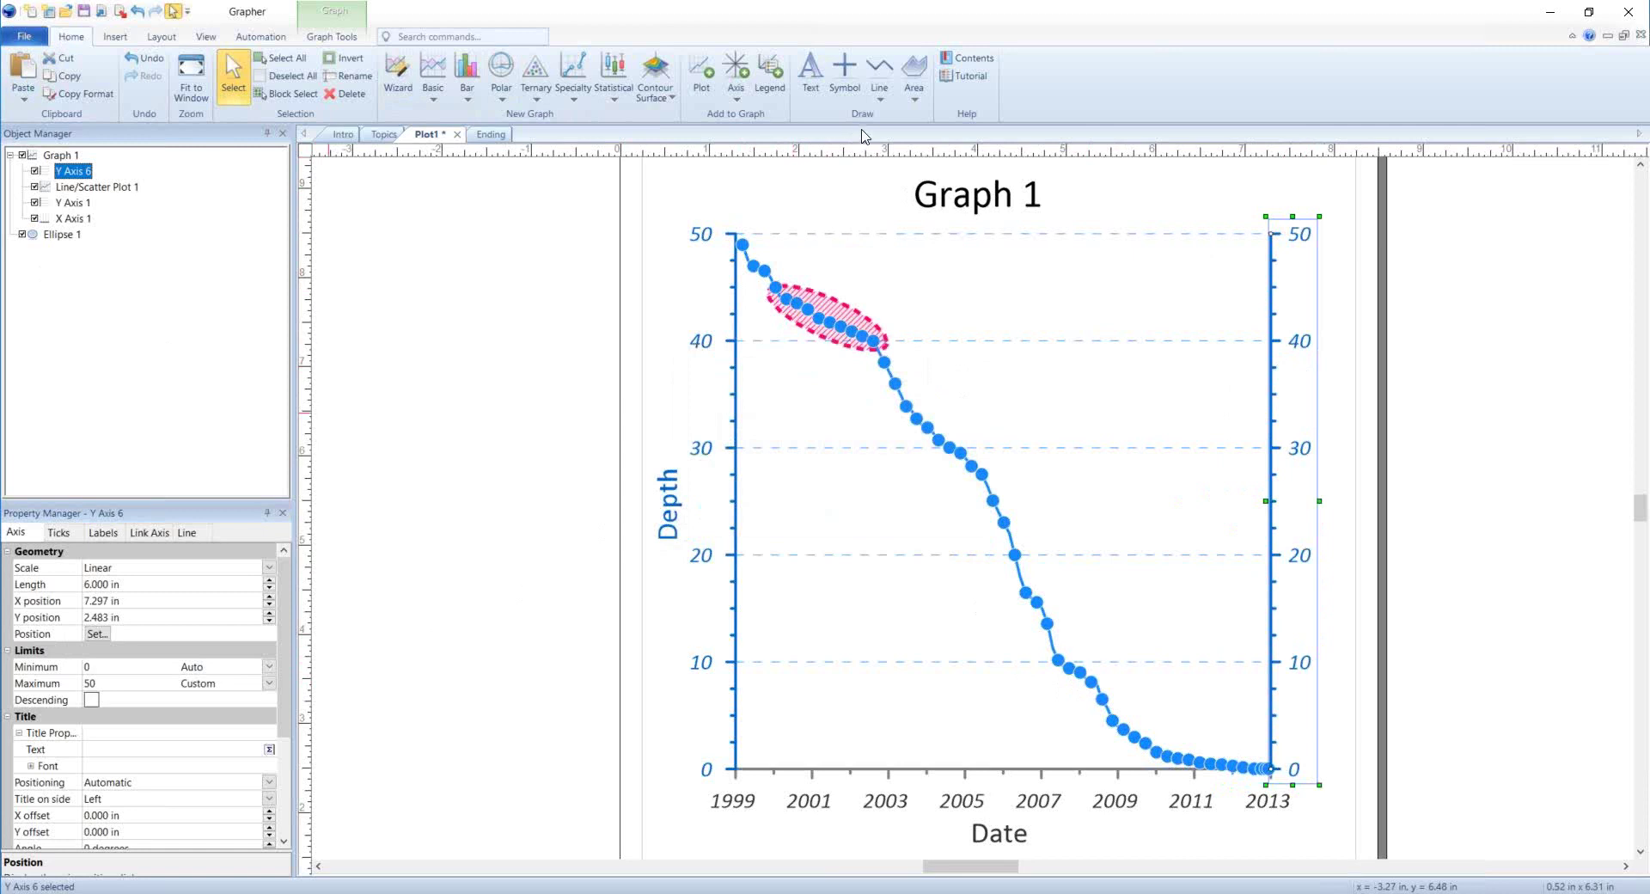
- Draw an ellipse about 0.72 by 0.38 in around the data points near 2008 at a depth of 10
click(911, 100)
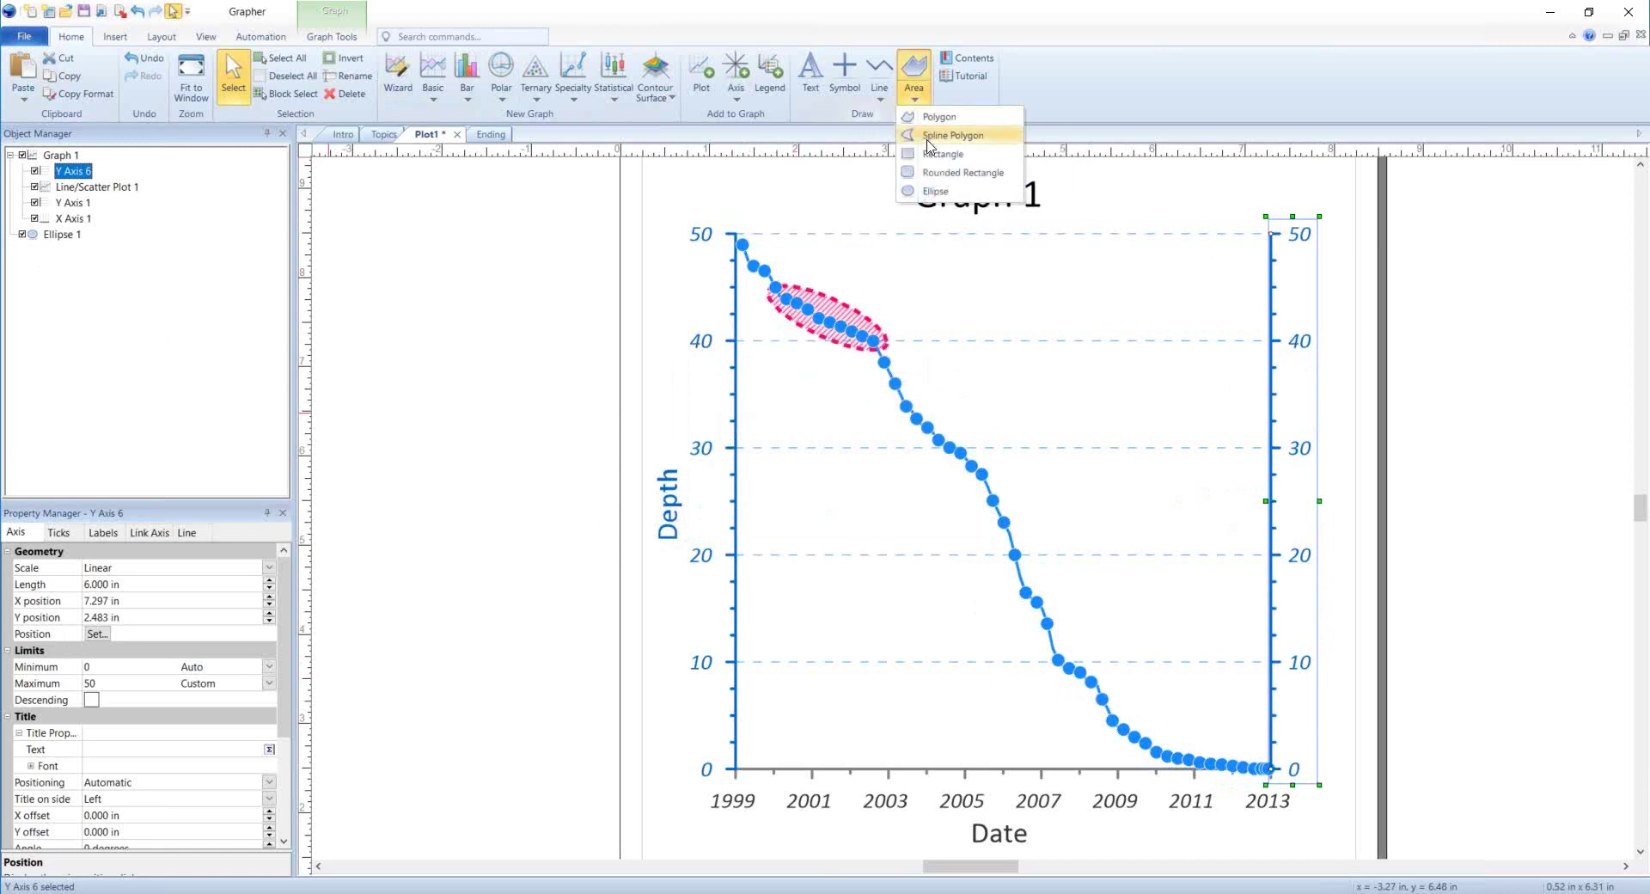
click(936, 191)
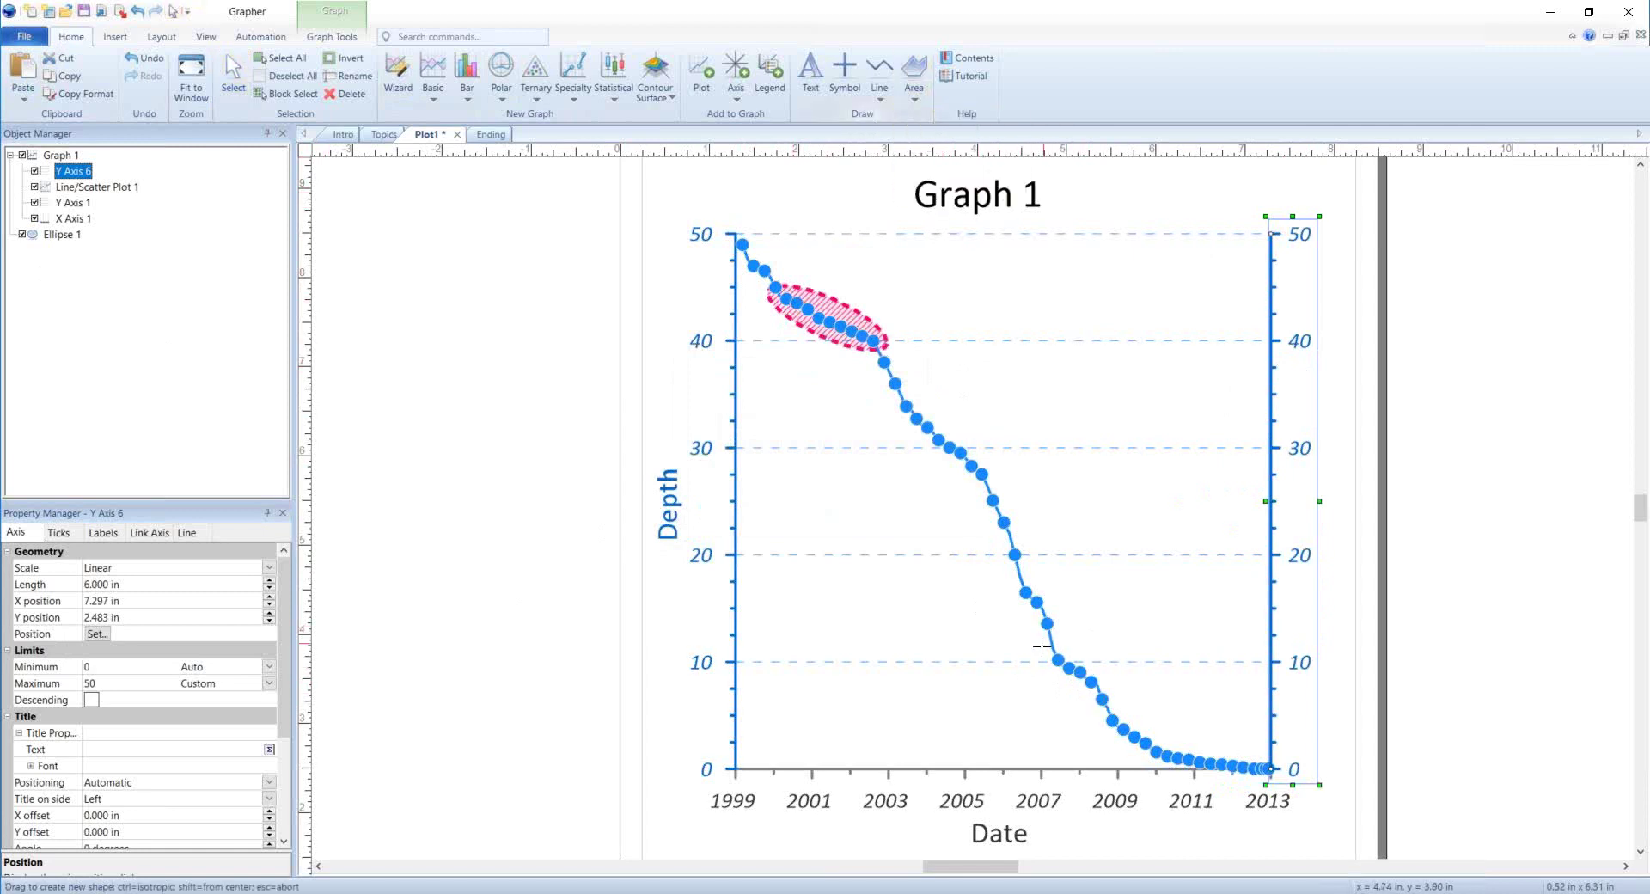
drag(1043, 647, 1105, 680)
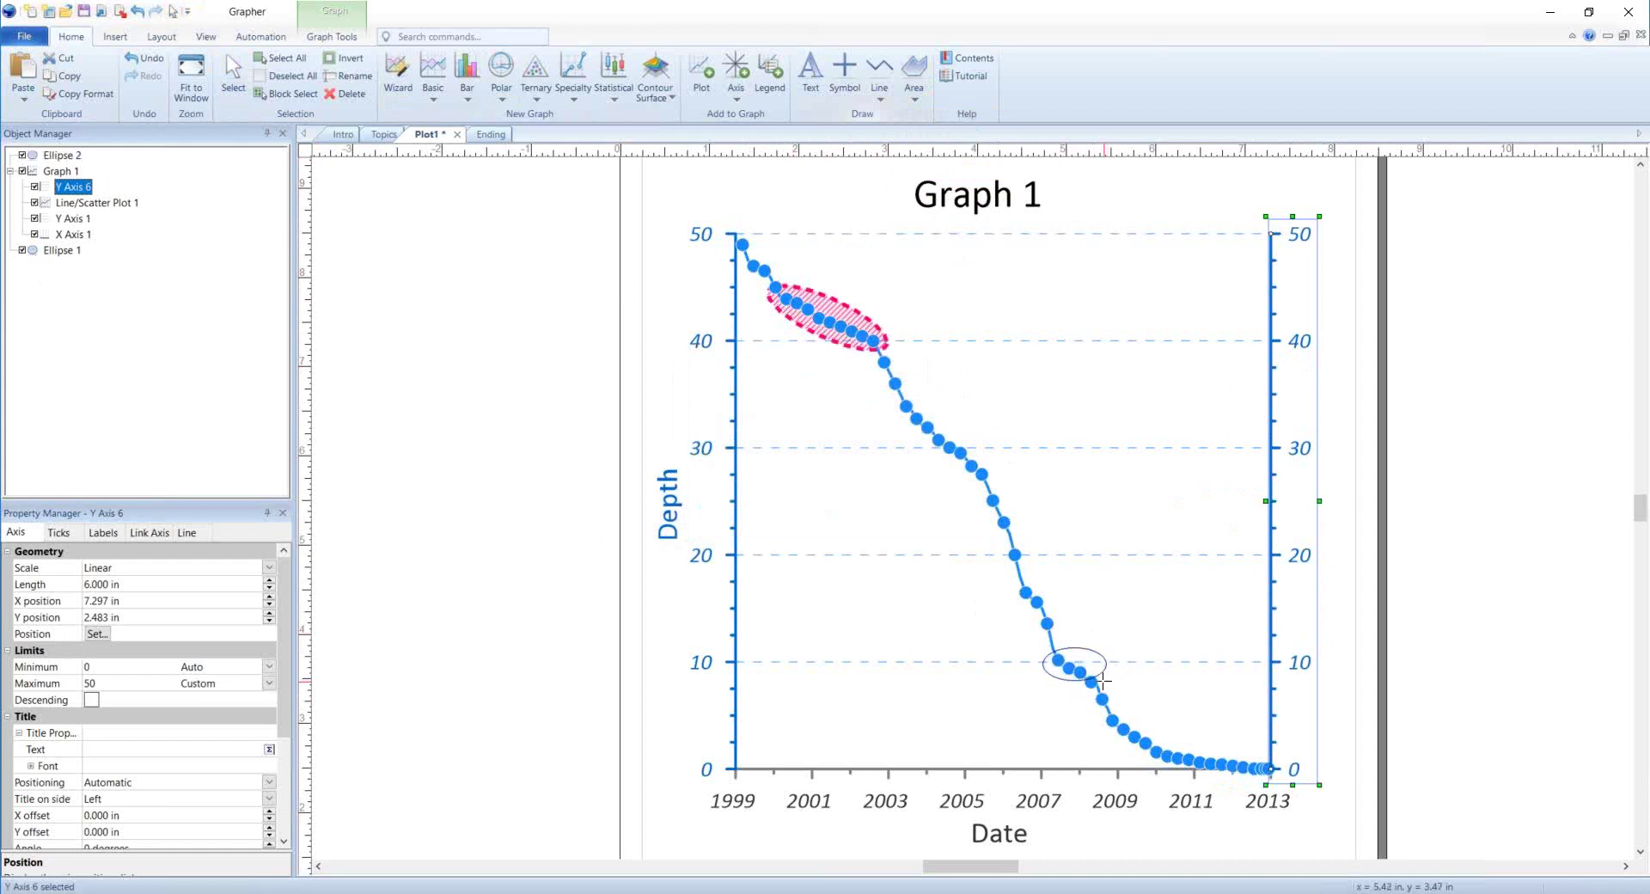
key(Escape)
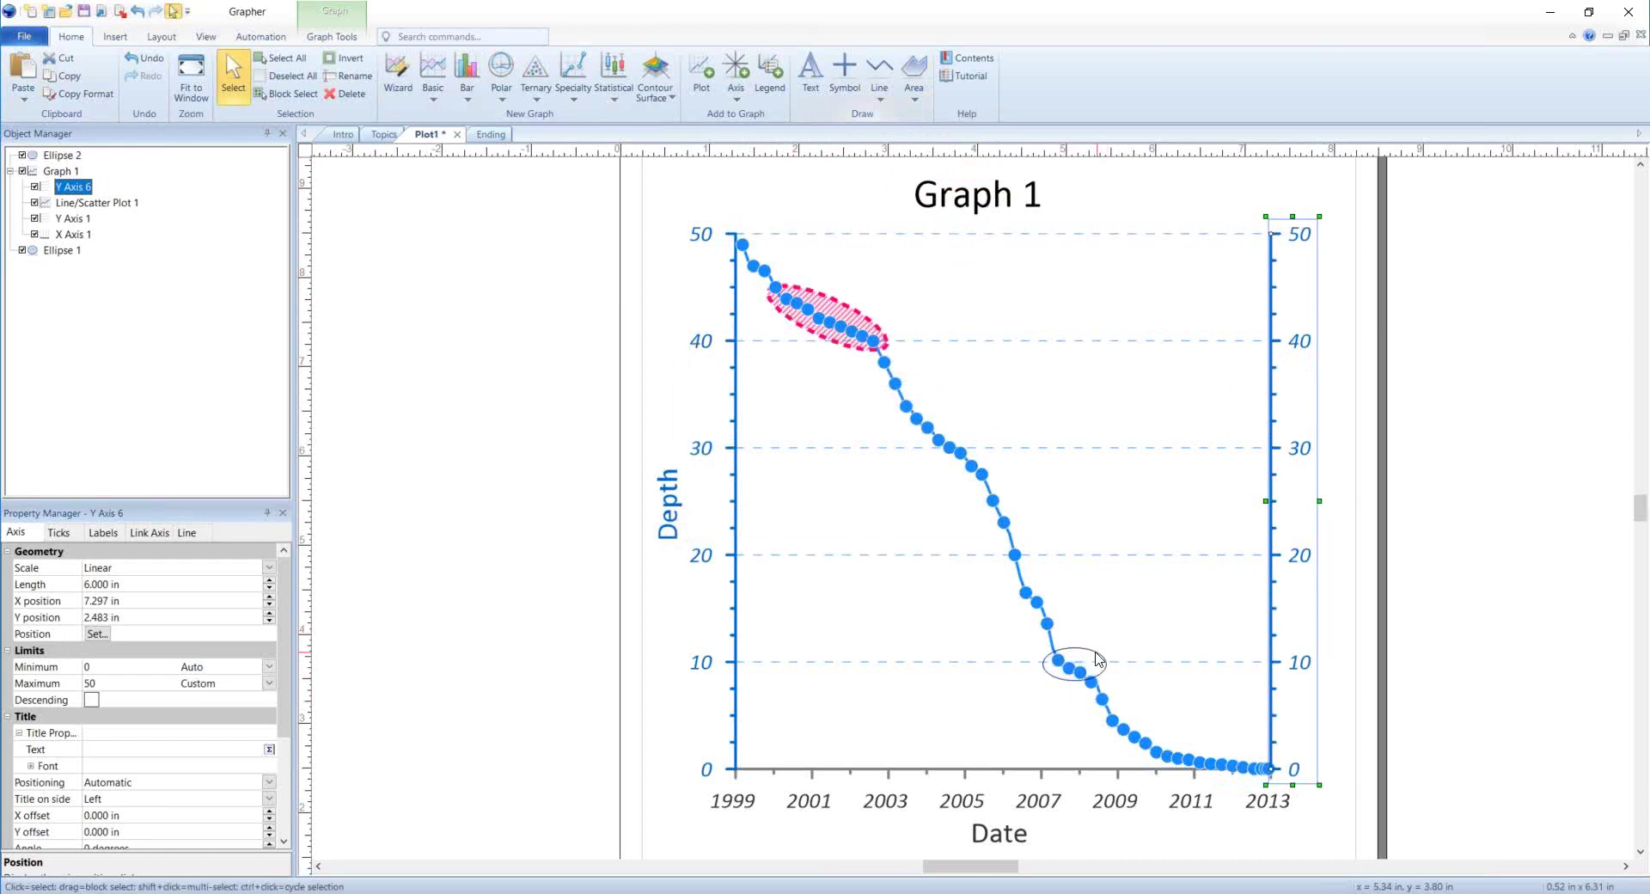
- Free-rotate the new ellipse clockwise to follow the curve and move it to about X 4.68 in, Y 3.90 in
click(1098, 659)
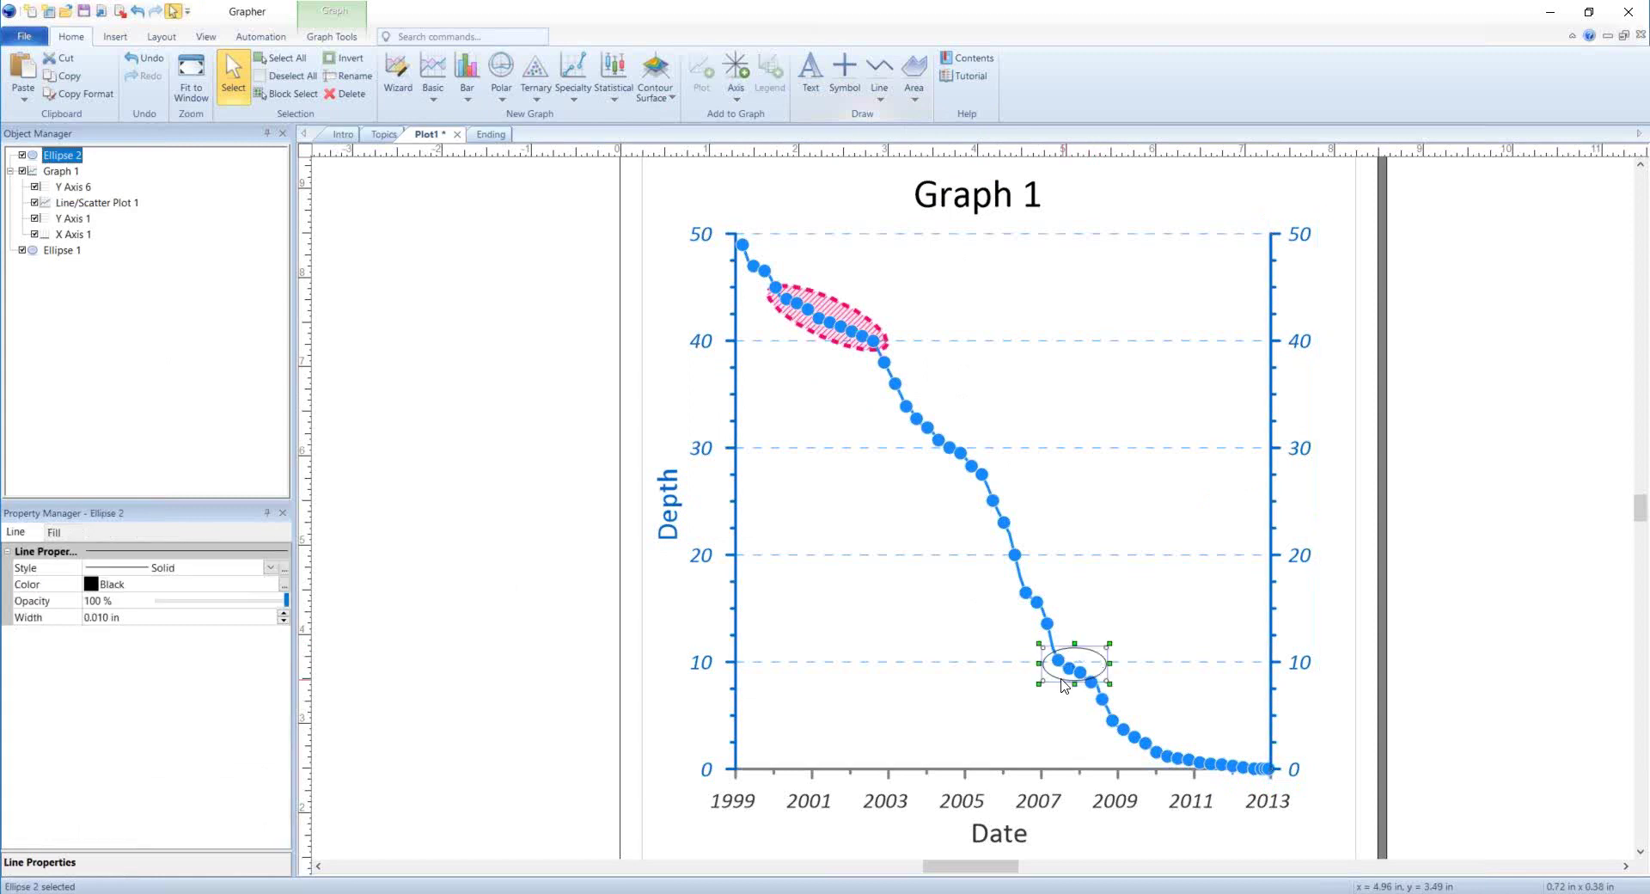
click(165, 39)
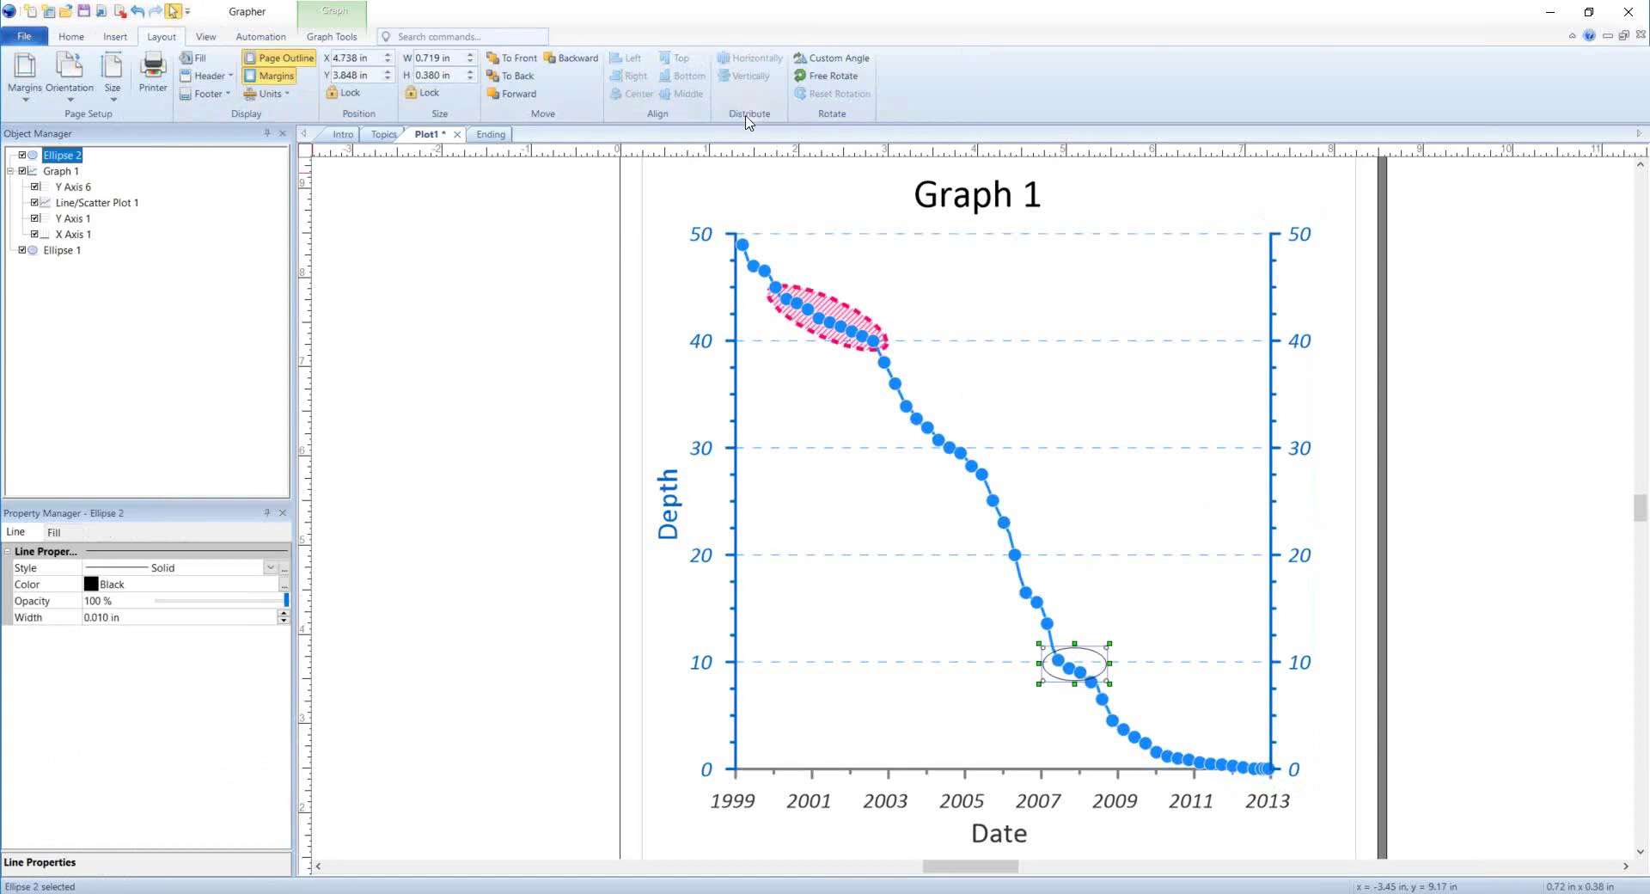
click(829, 76)
drag(1109, 665, 1104, 671)
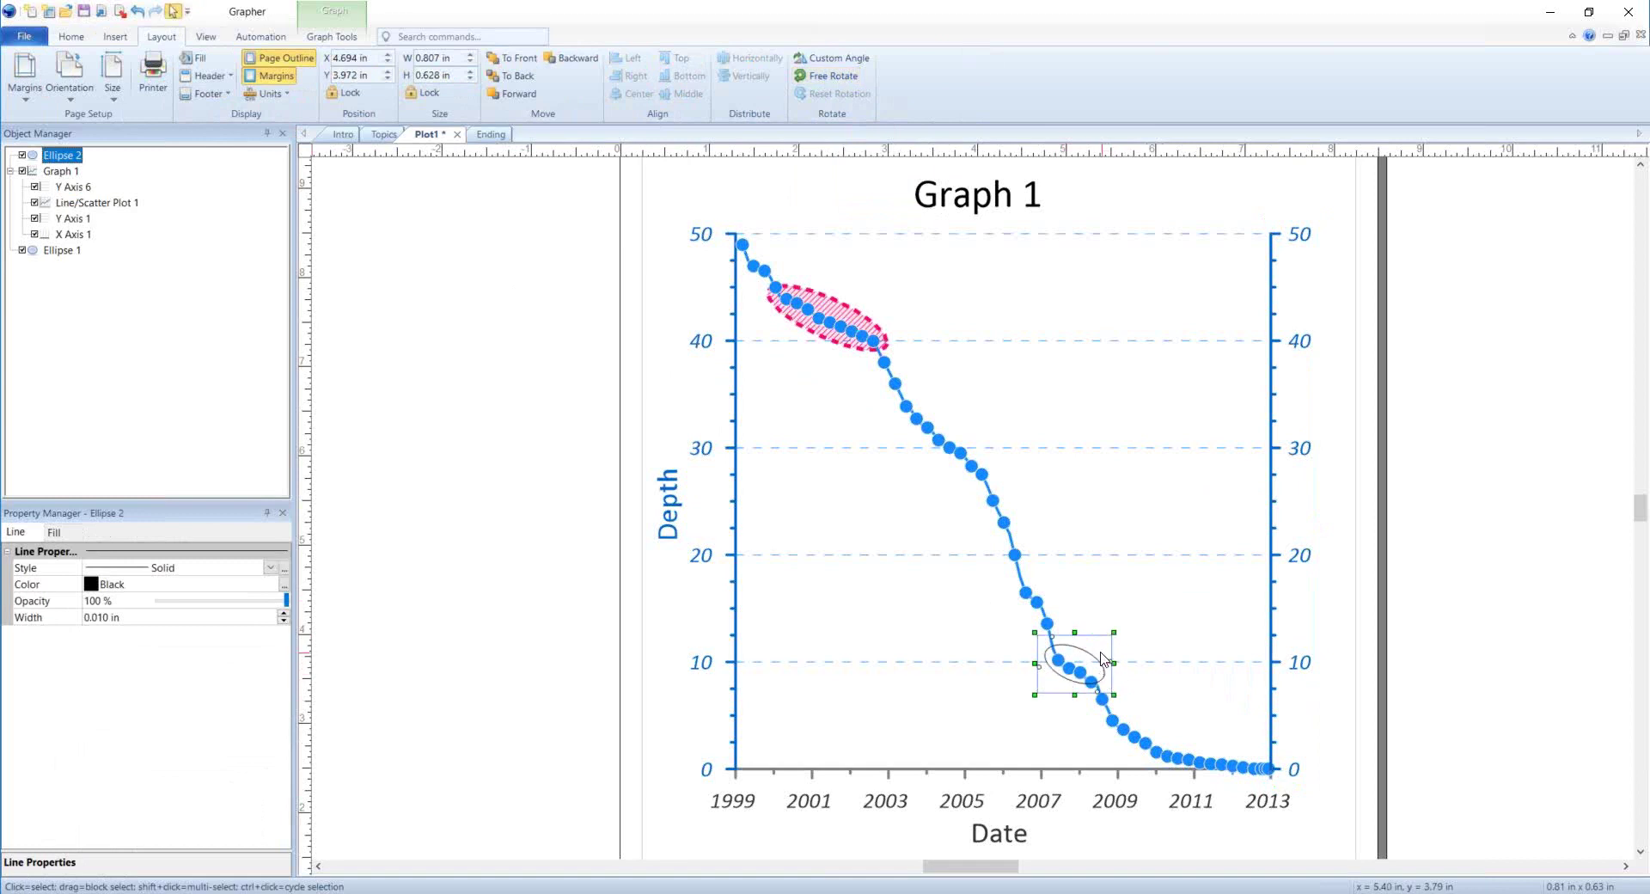
click(1103, 659)
mouse_move(1099, 662)
mouse_down()
mouse_move(1088, 673)
mouse_move(1087, 657)
mouse_up()
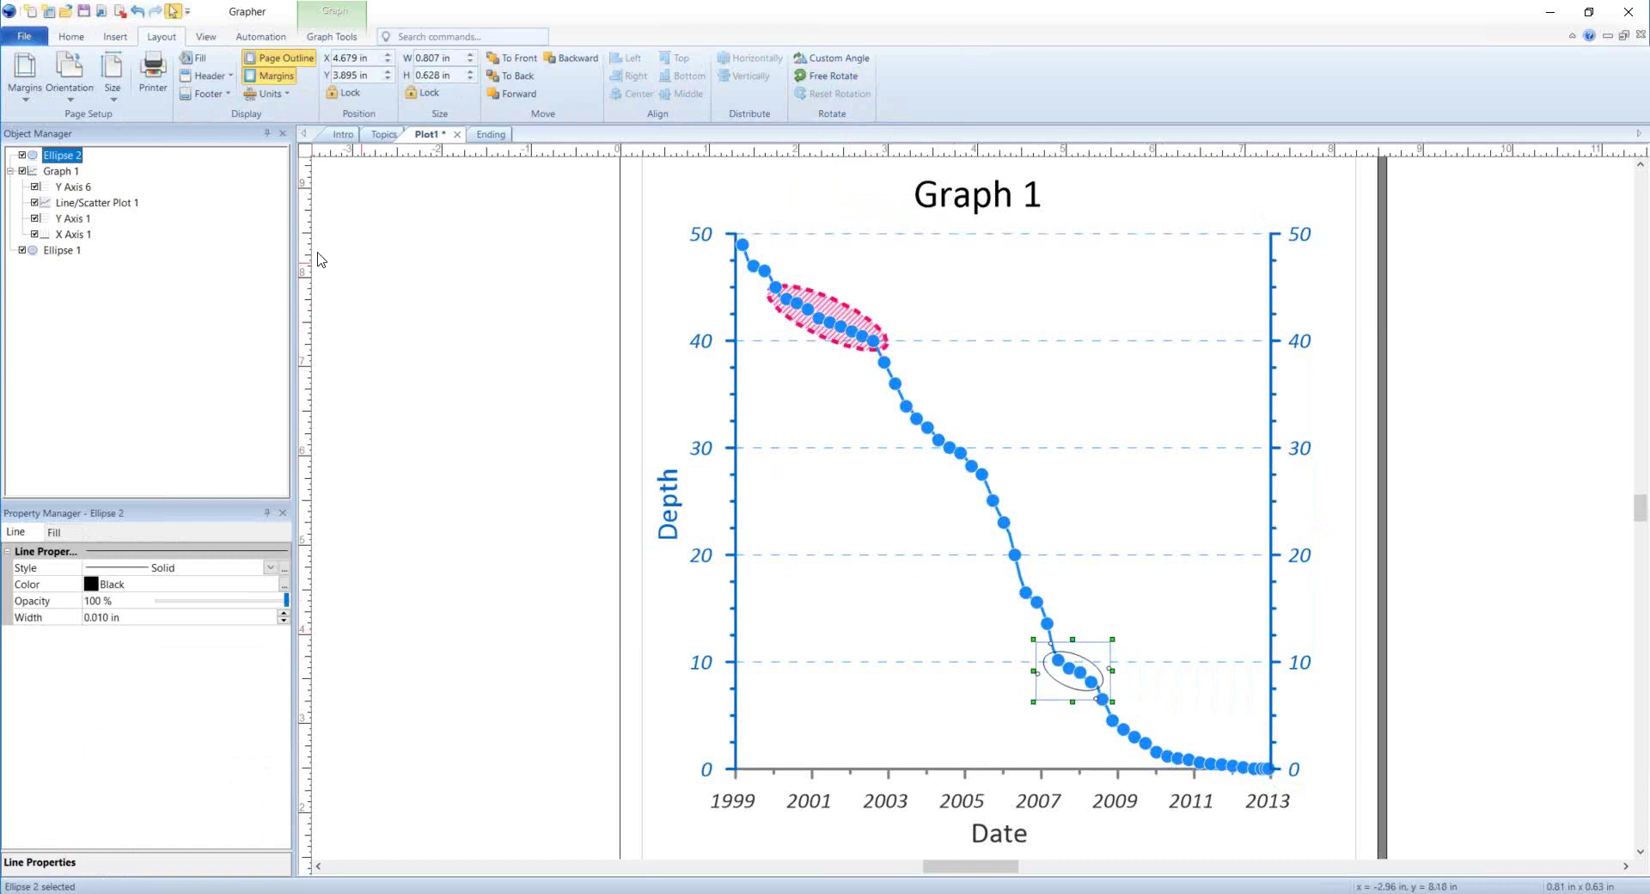
- Copy the format of the hatched neon red Ellipse 1 and paste only that format onto the new ellipse
click(59, 253)
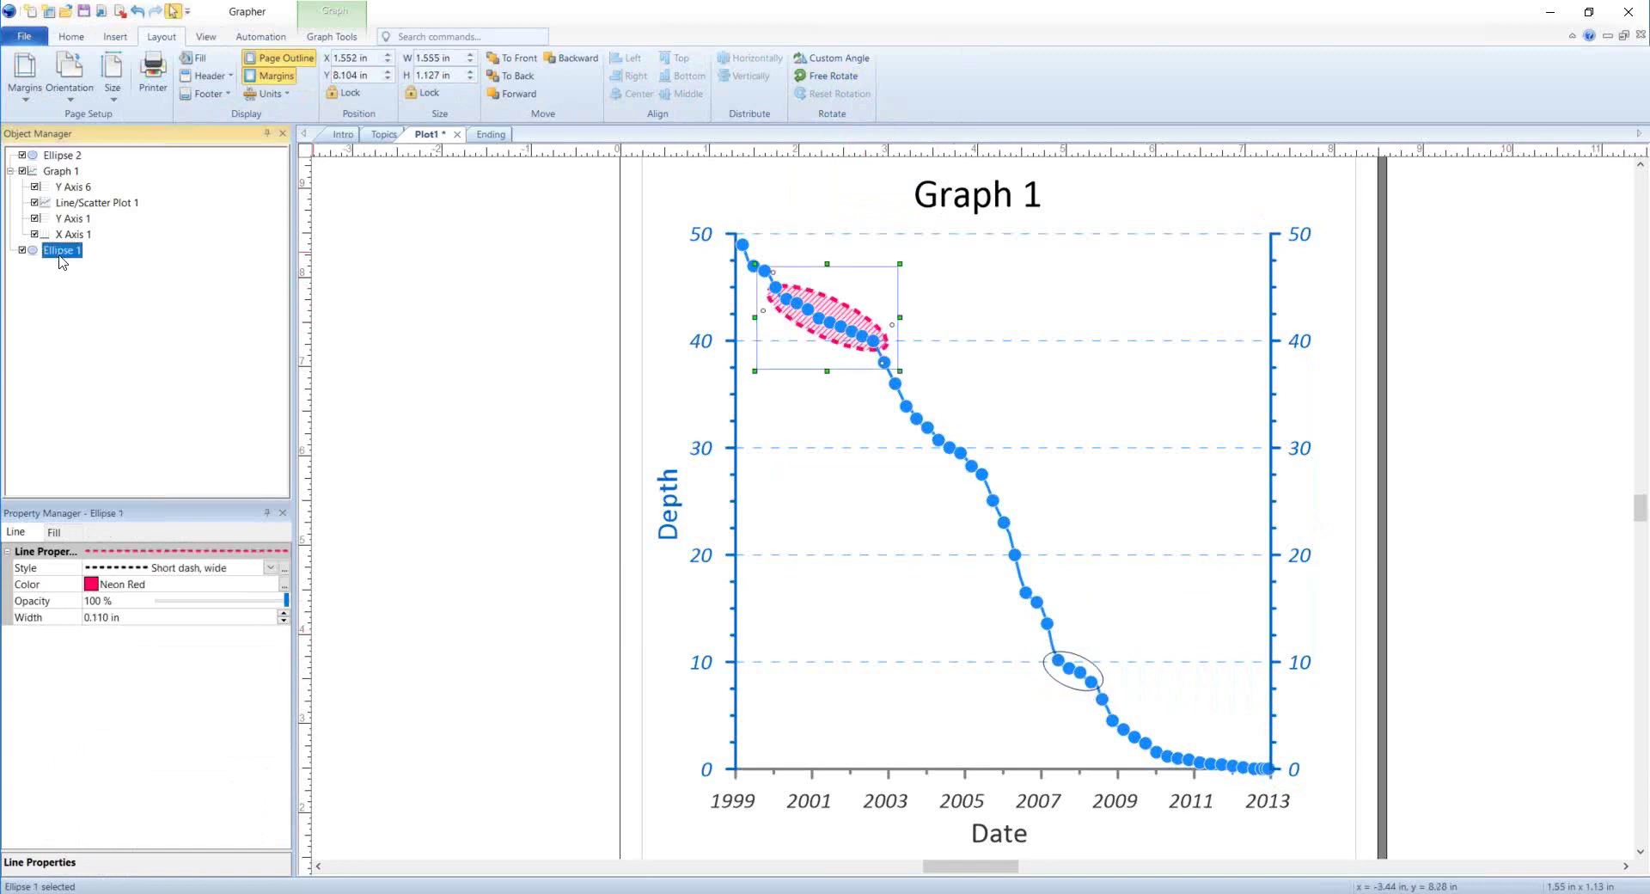
click(72, 38)
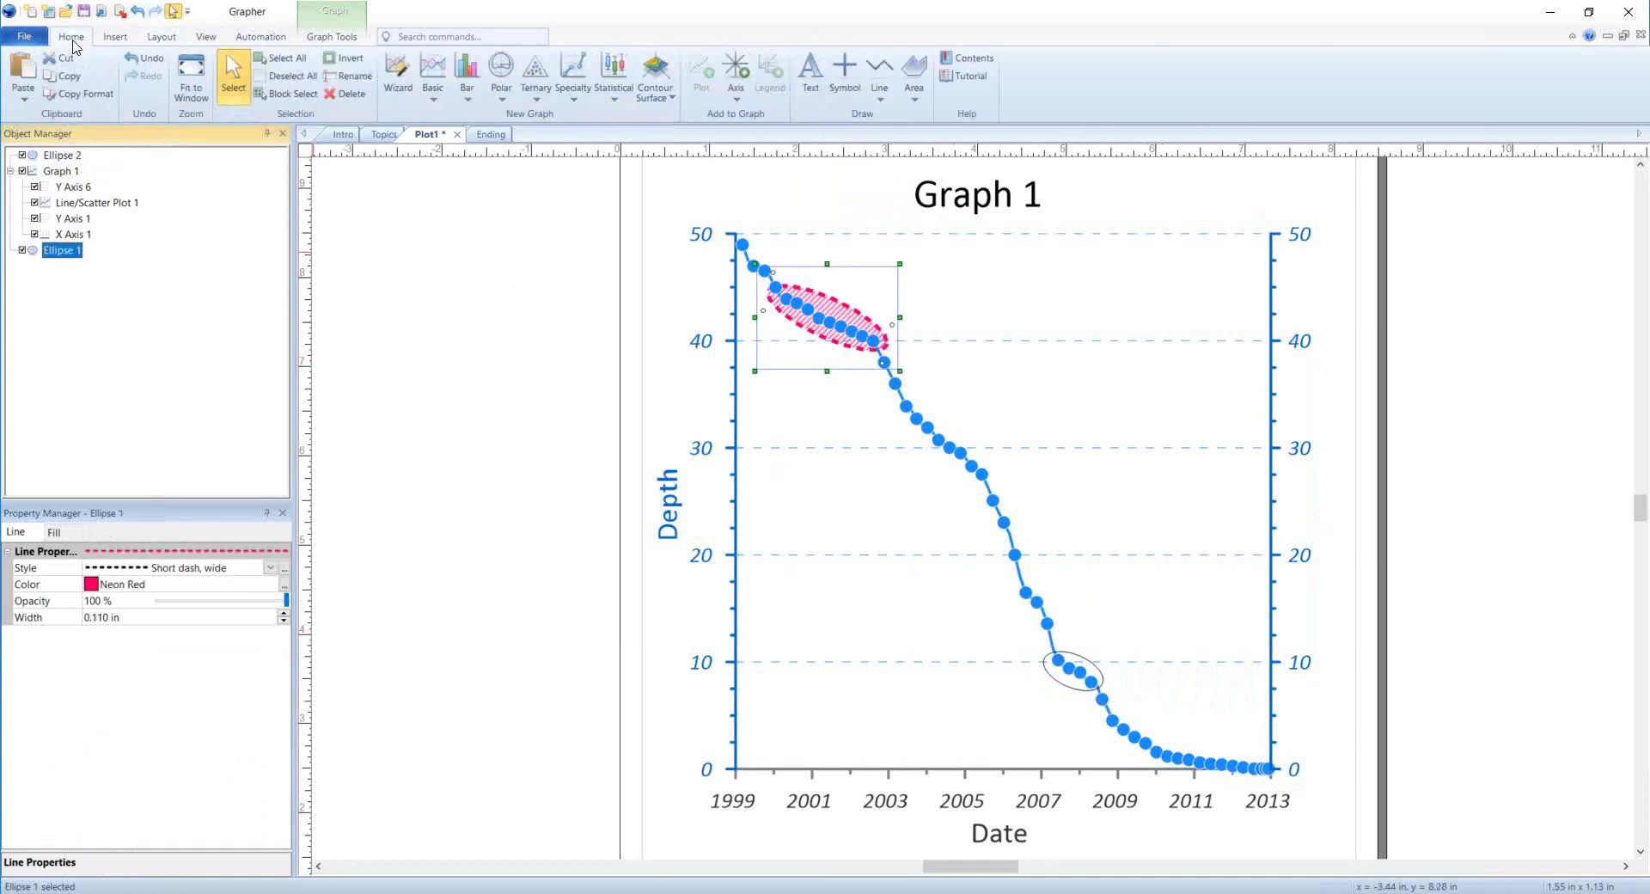
click(84, 98)
click(72, 155)
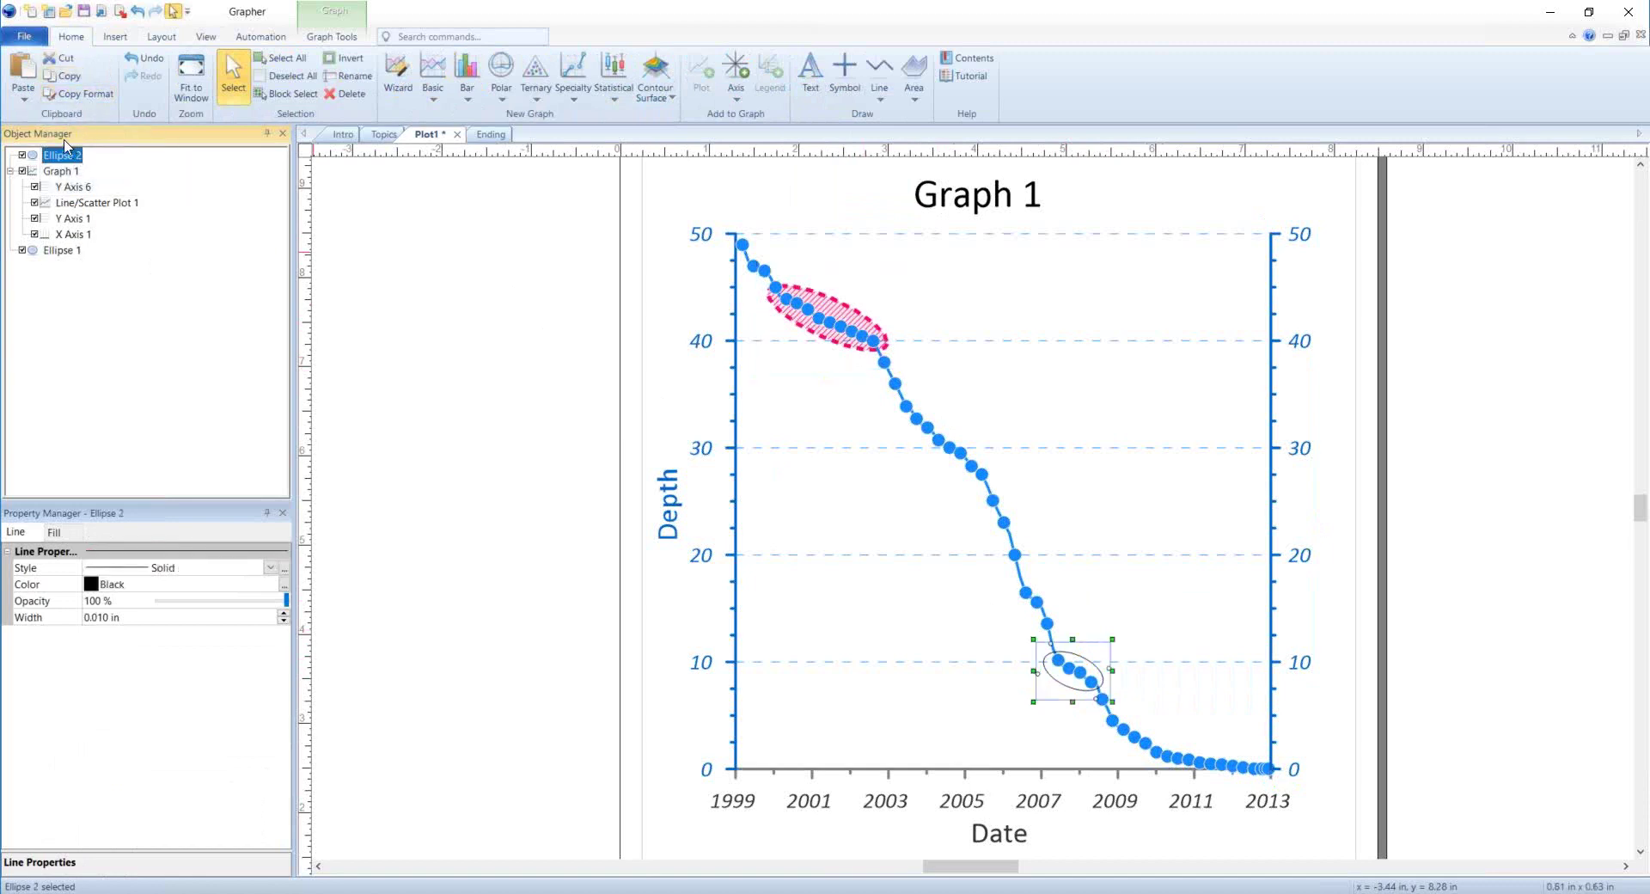
click(31, 103)
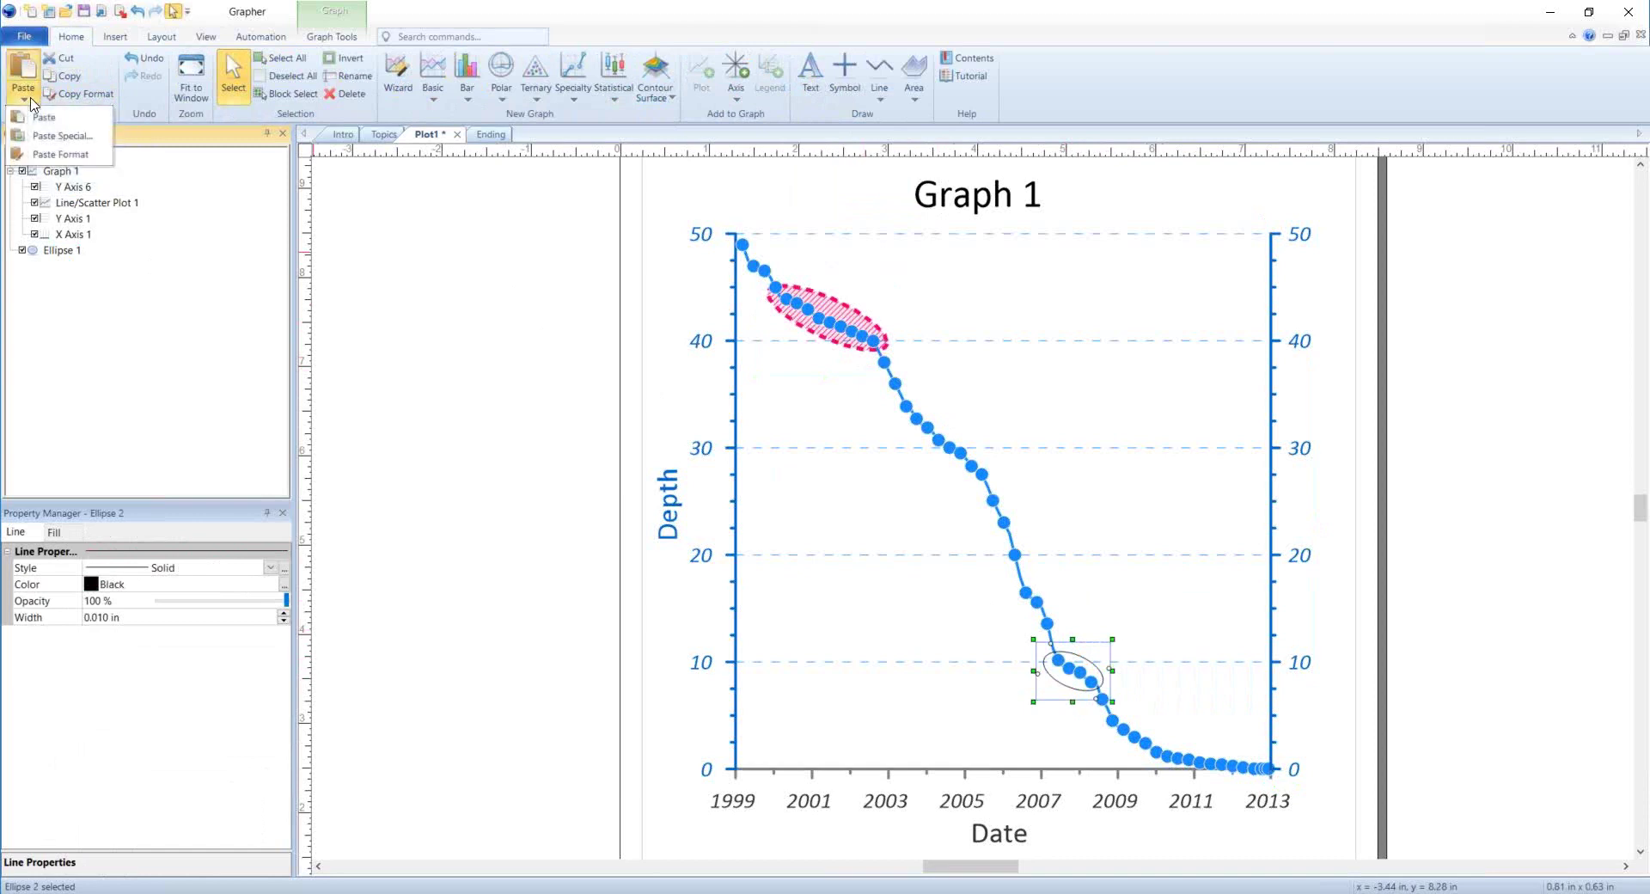
click(40, 154)
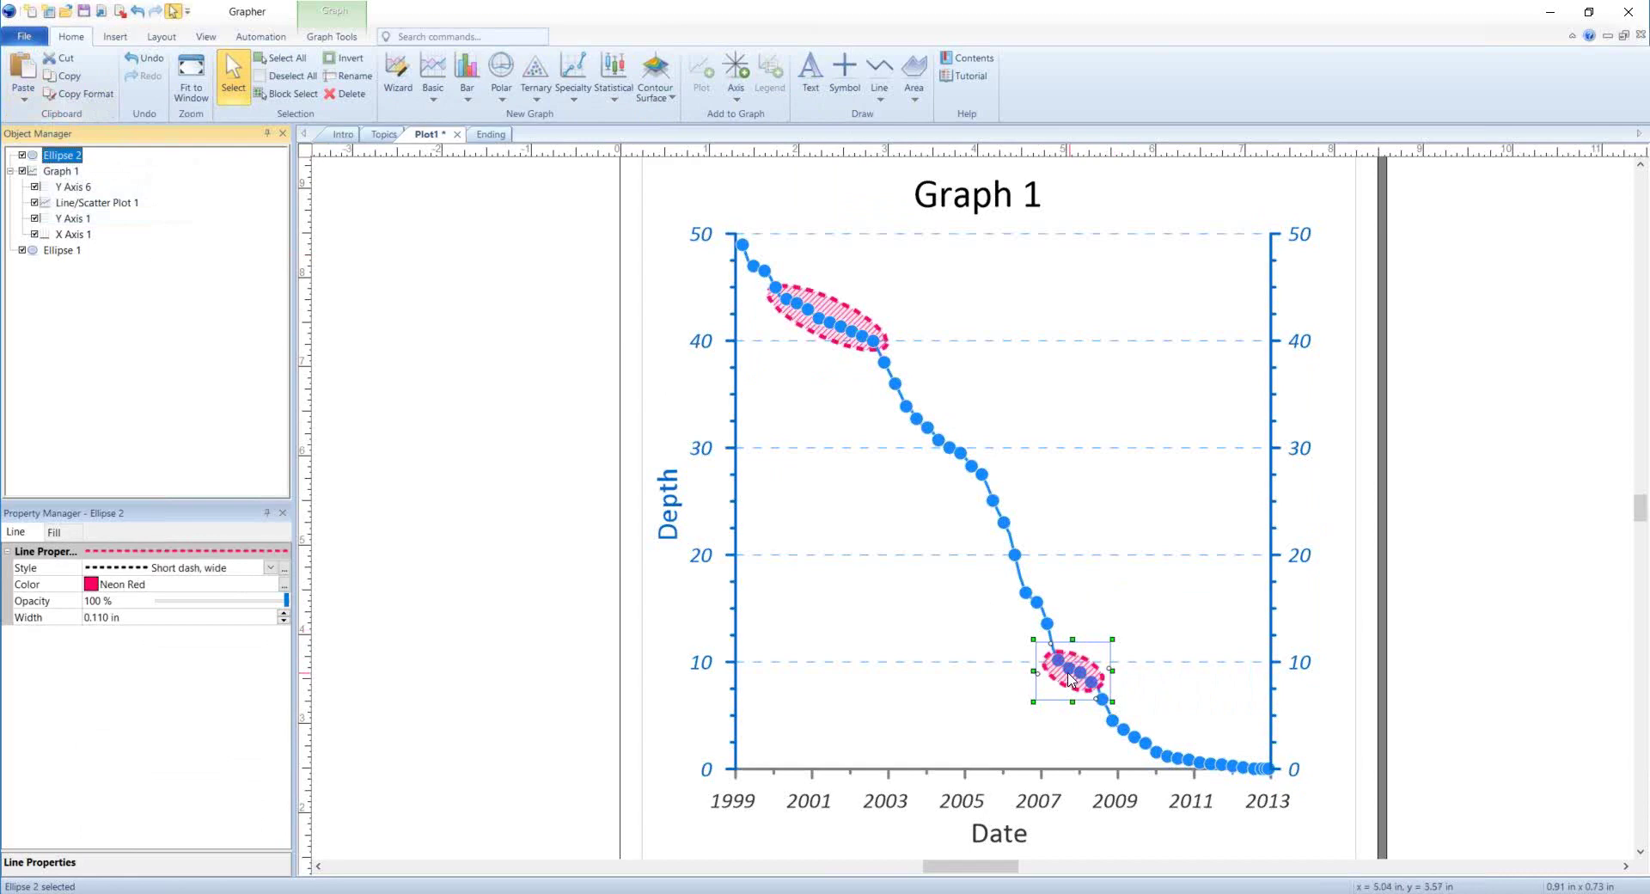
- Move the new ellipse behind Graph 1 in the object order, directly above Ellipse 1
scroll(1071, 679, up, 5)
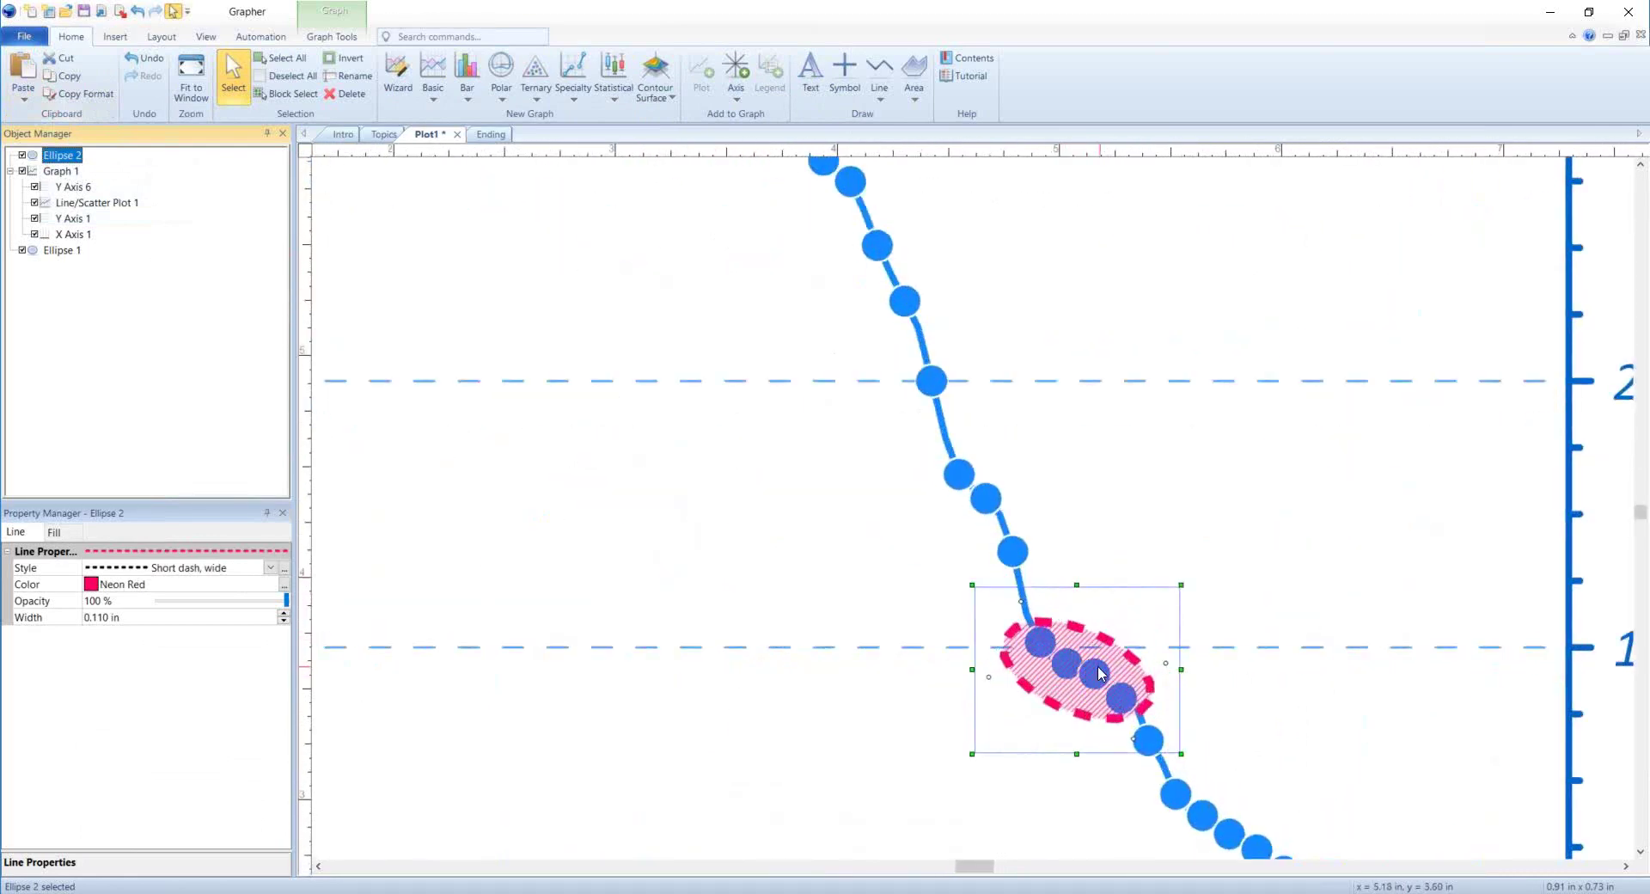
scroll(1095, 666, down, 5)
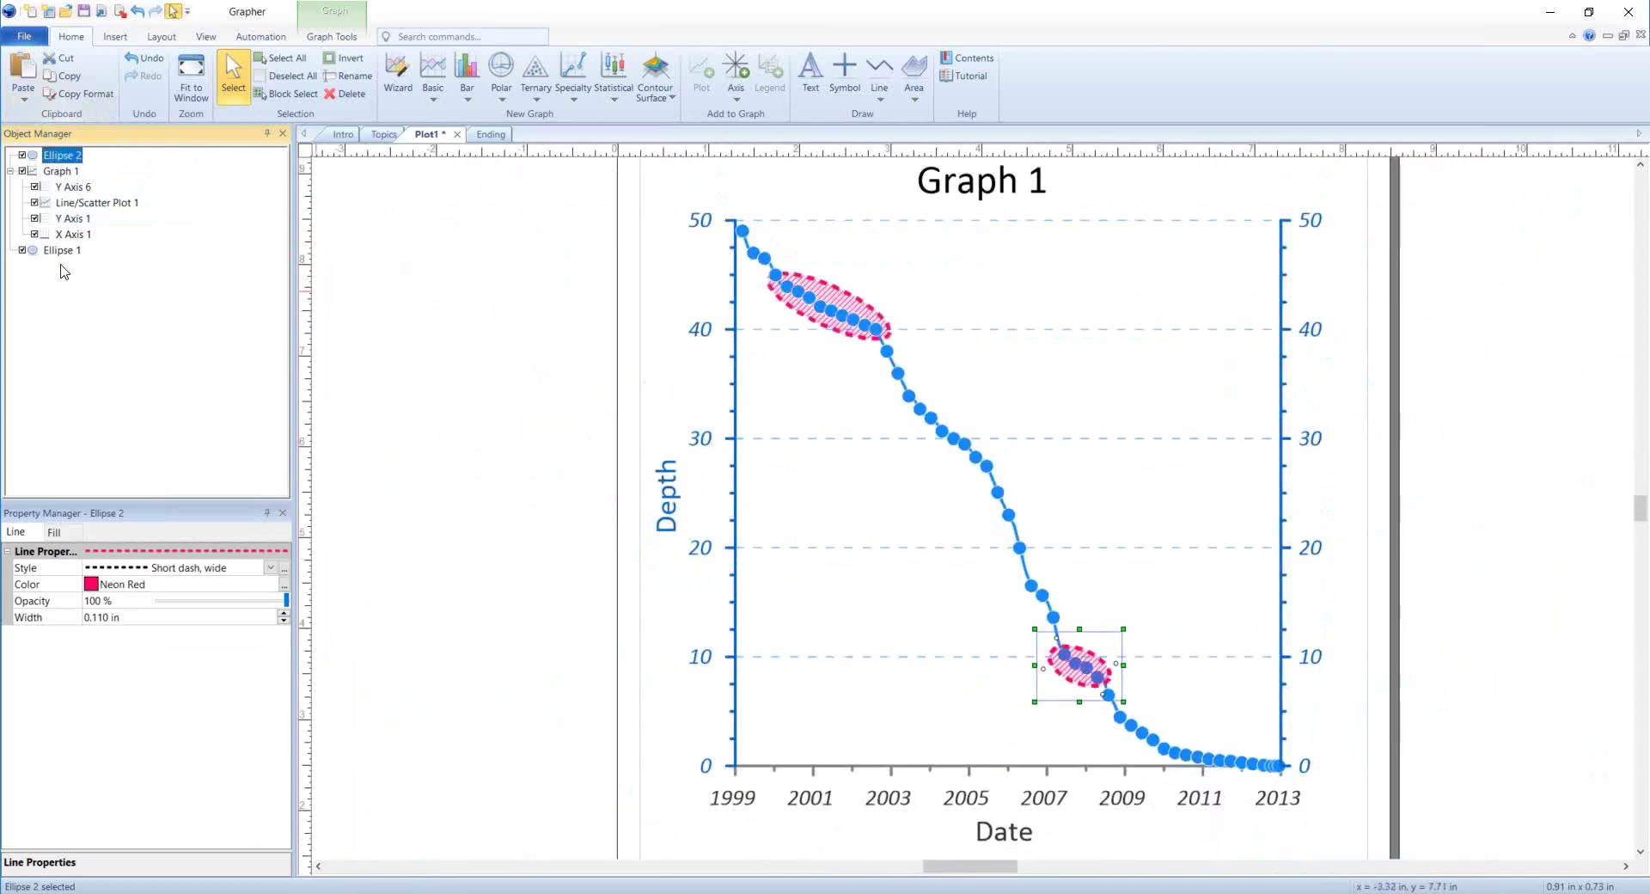
drag(63, 155, 67, 247)
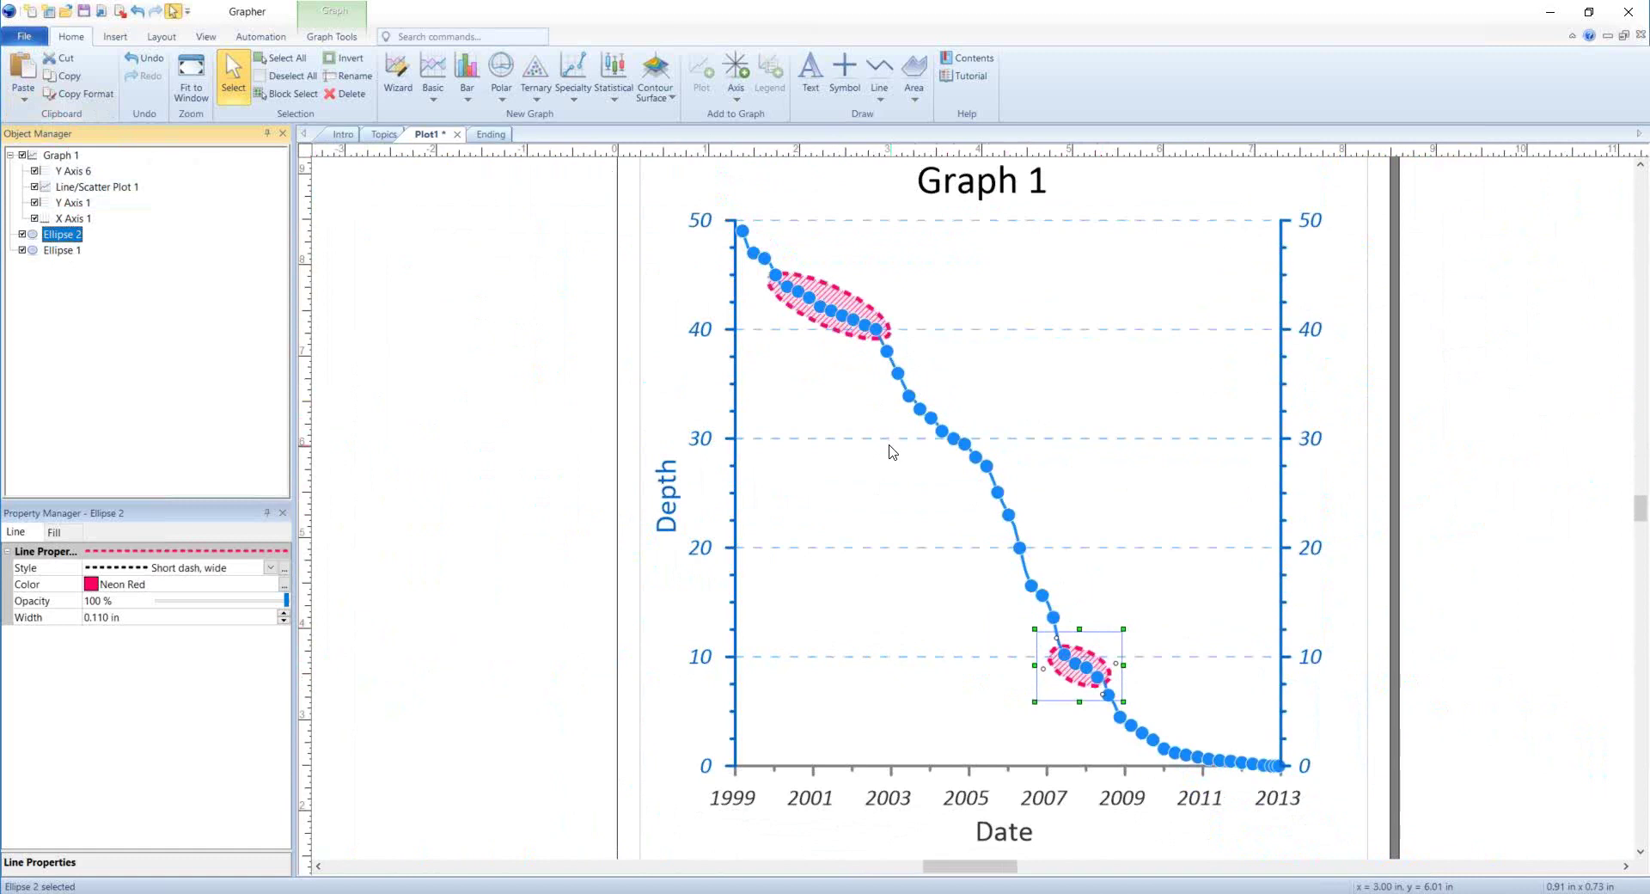
- Draw three more ellipses in the empty area above the curve: one wide, one tall and one nearly flat
click(915, 93)
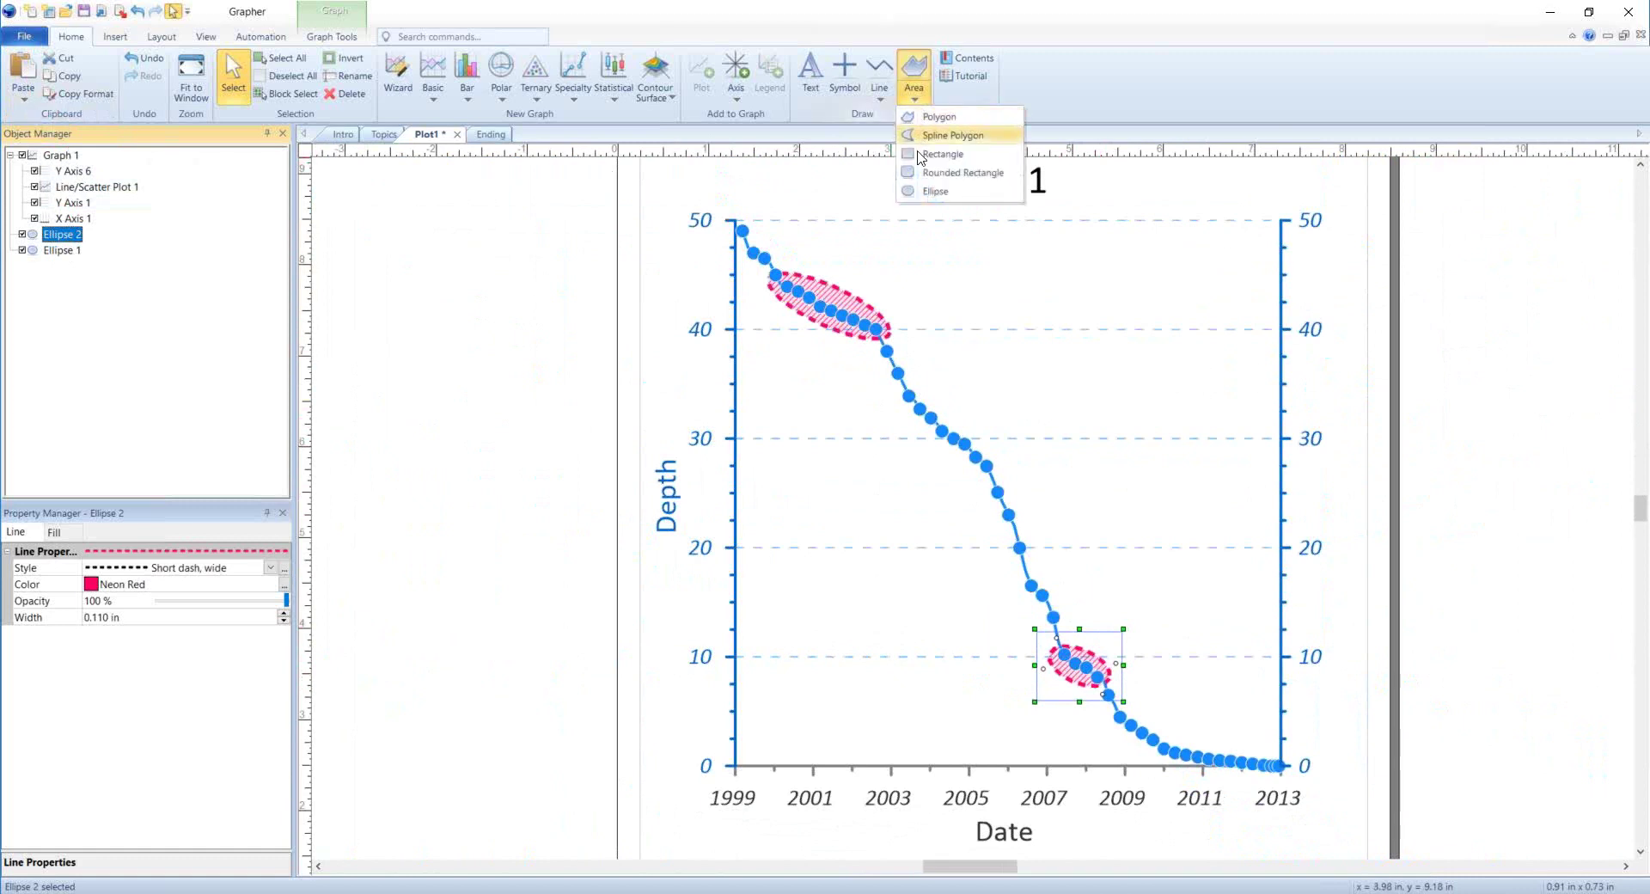
click(935, 191)
drag(954, 262, 1015, 298)
mouse_move(1092, 282)
mouse_down()
mouse_move(1130, 371)
mouse_move(980, 422)
mouse_up()
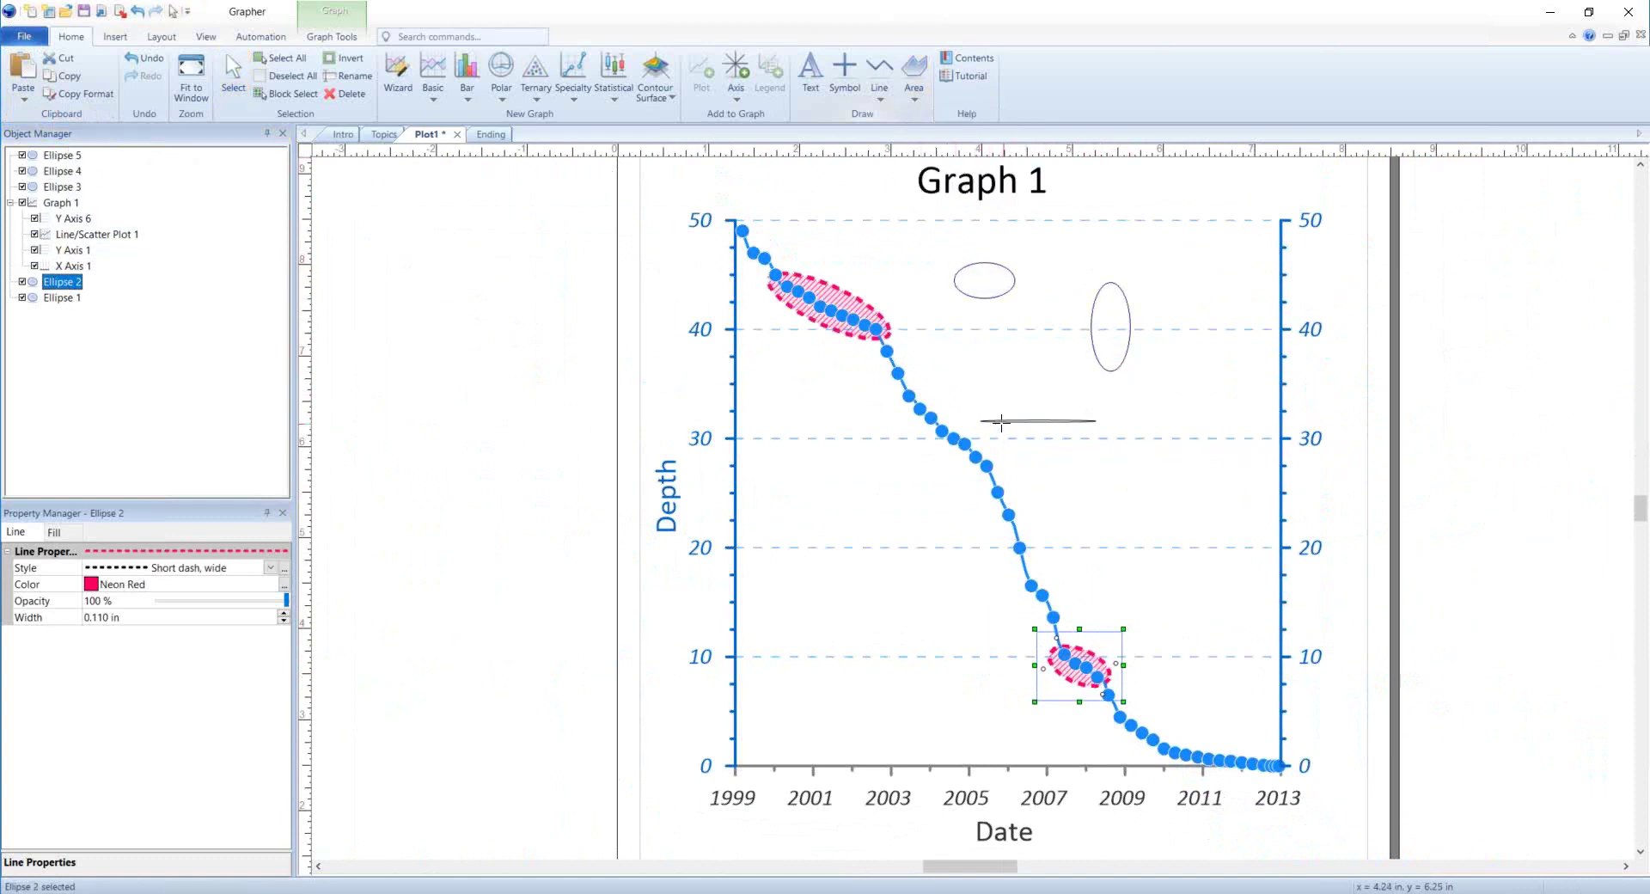
key(Escape)
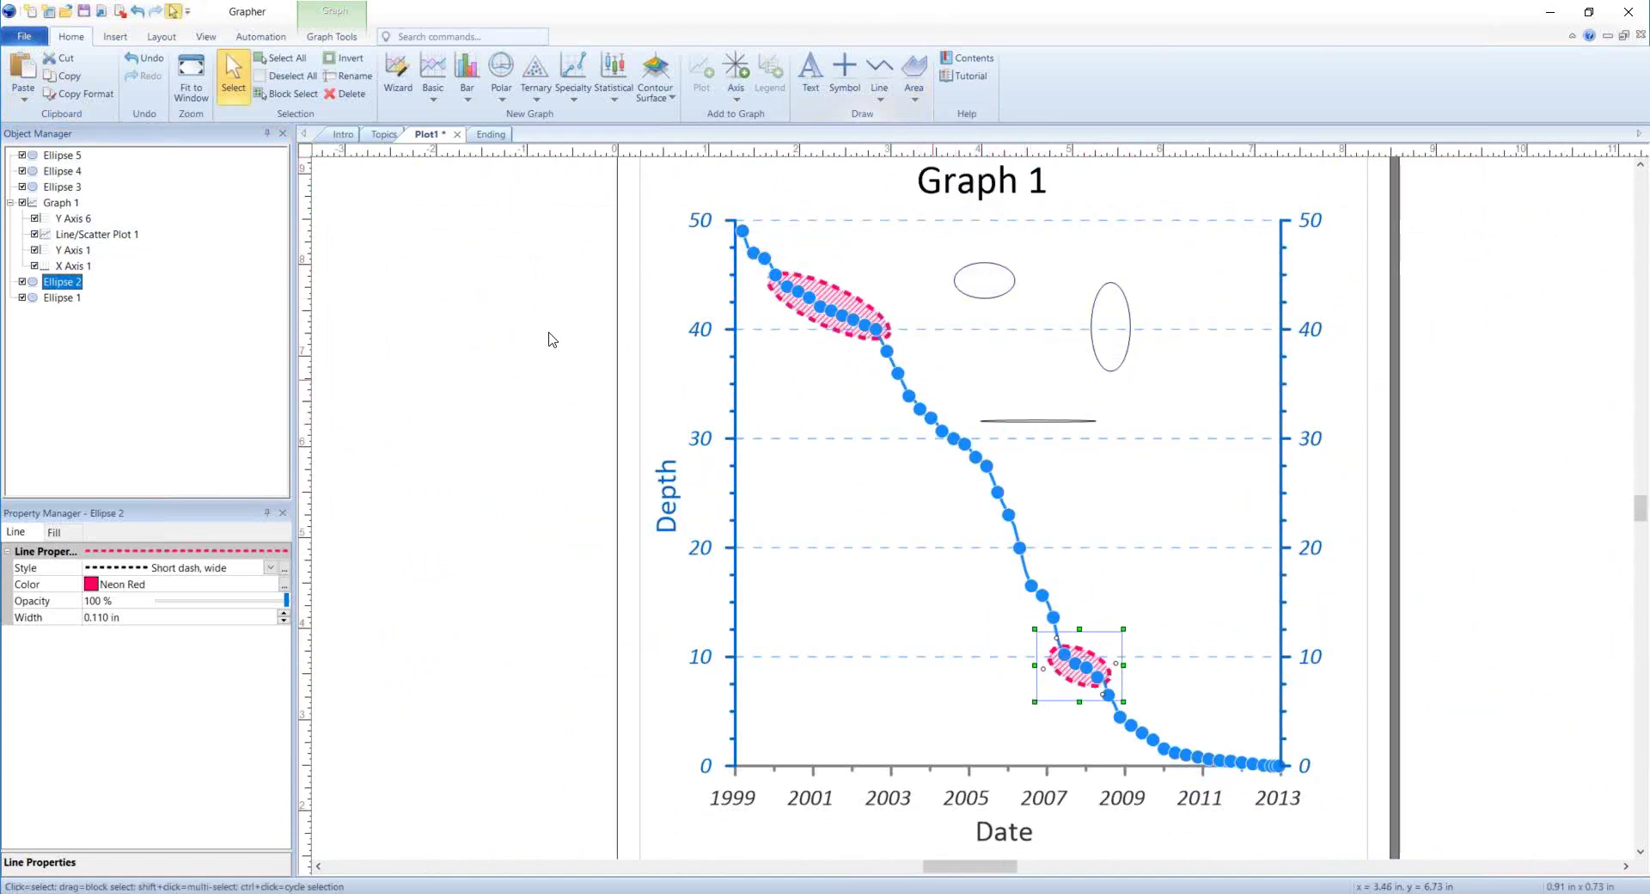
- Paste the copied ellipse format onto all three newly drawn ellipses at once
click(84, 156)
shift+click(76, 189)
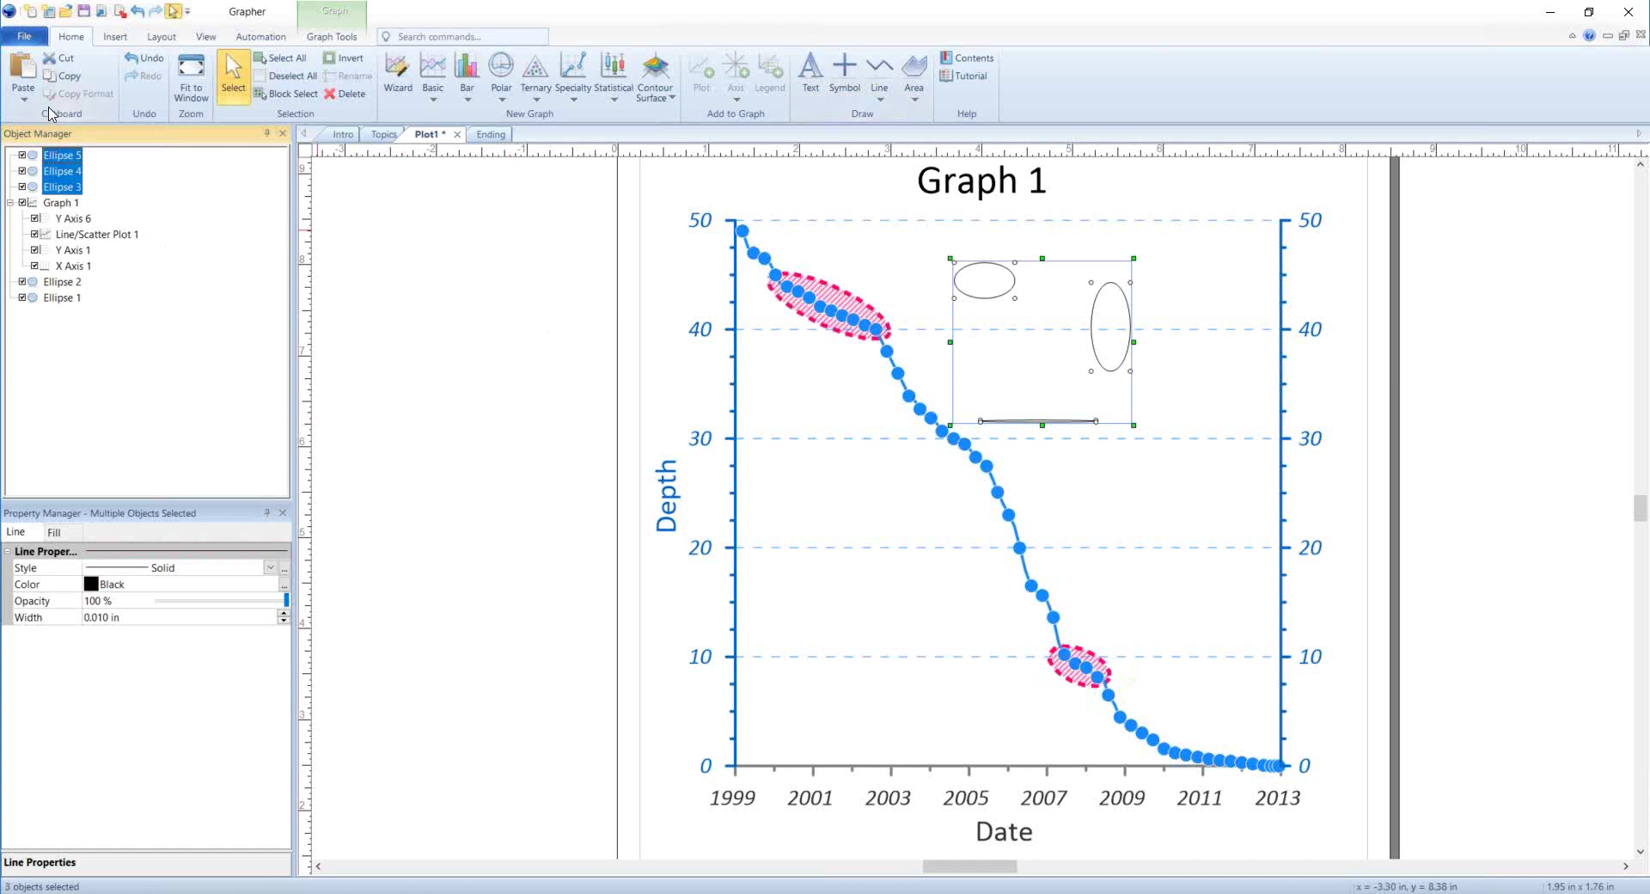
click(24, 97)
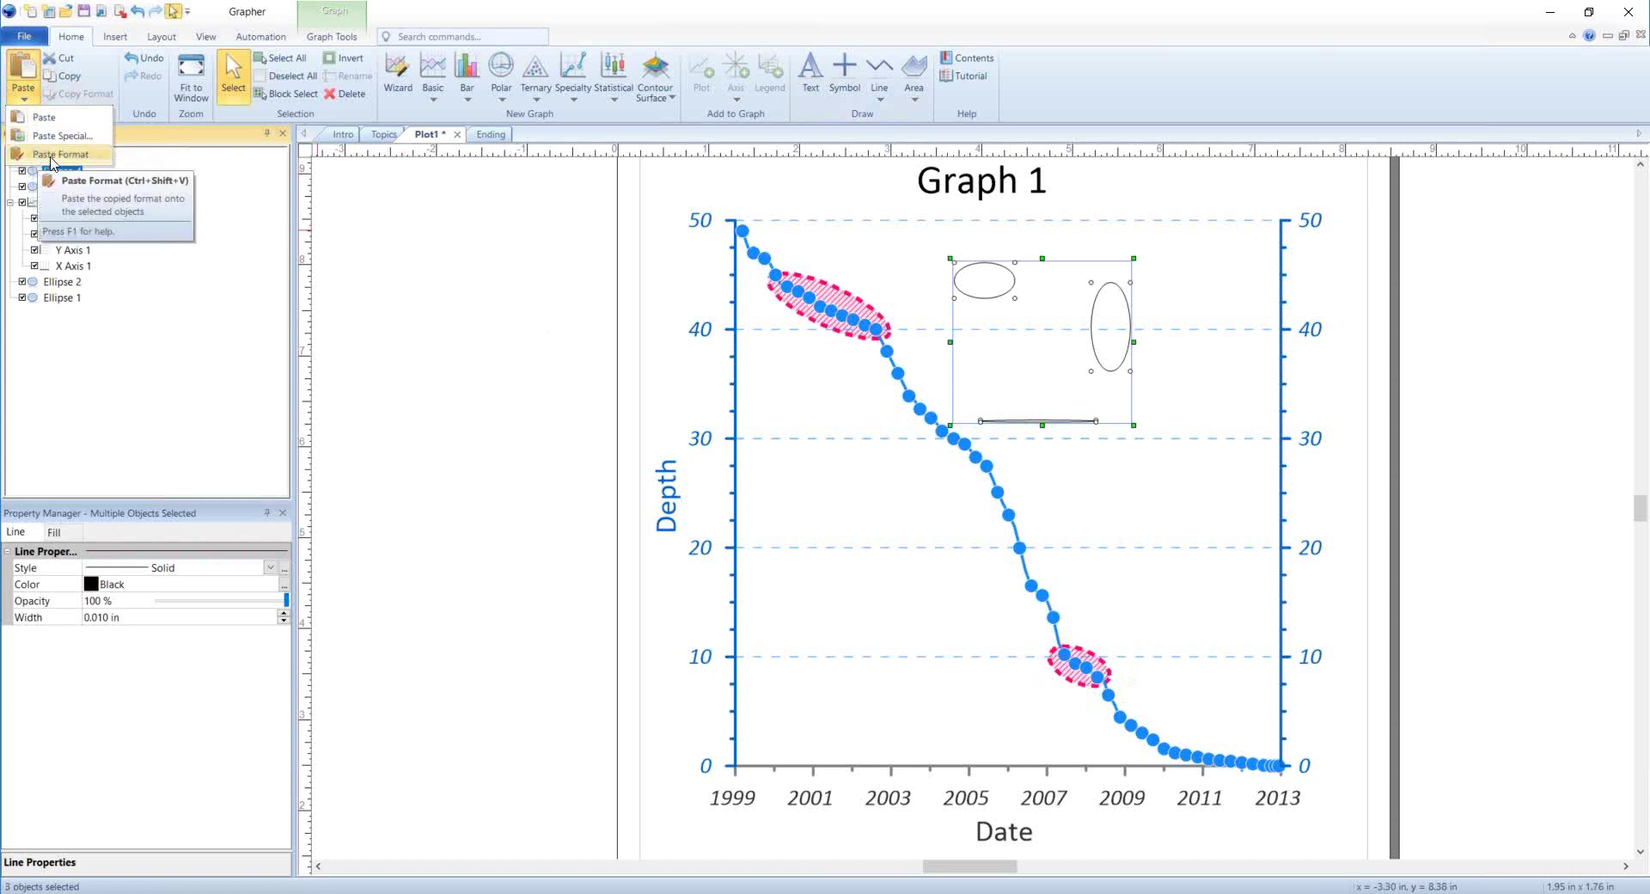
click(53, 156)
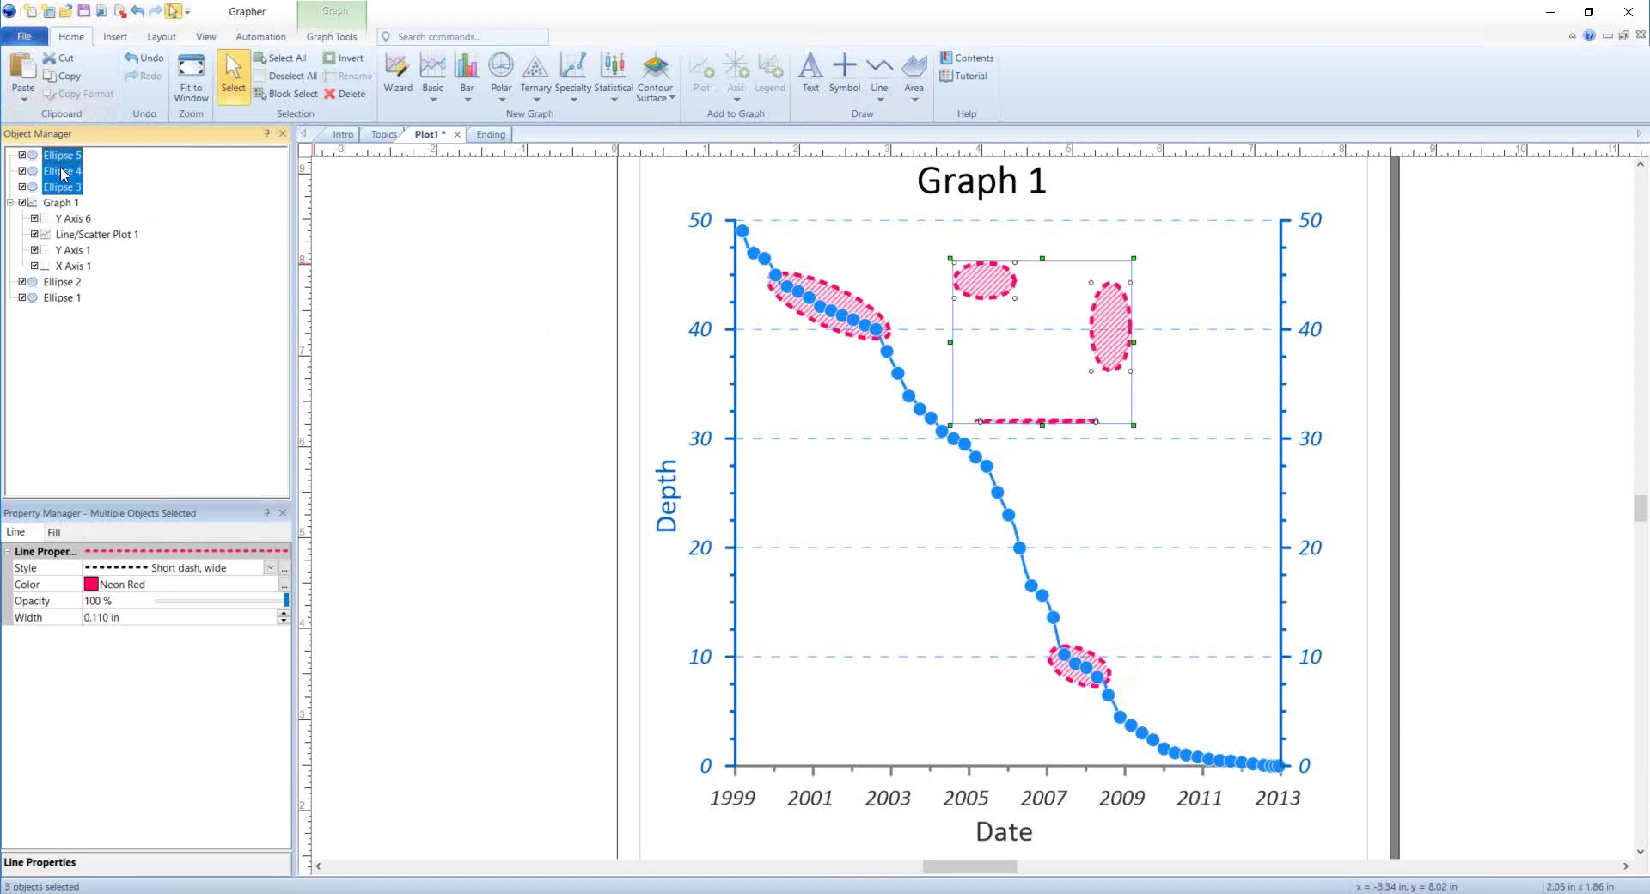
- Delete the three ellipses newly drawn in the empty area above the curve
key(Delete)
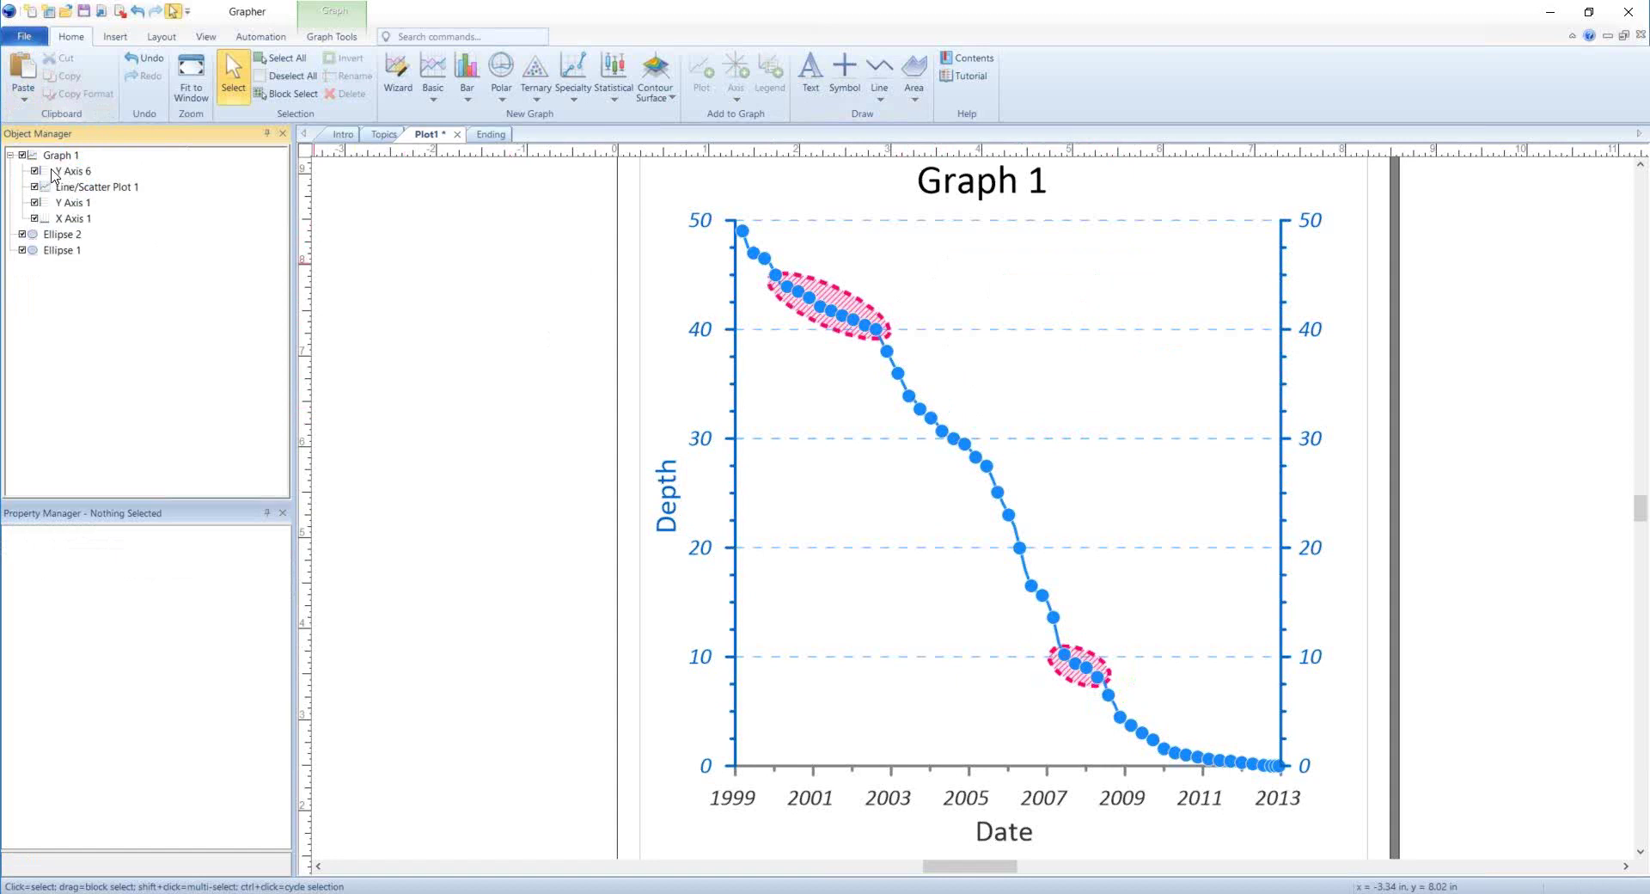
- Add a line plot to Graph 1 on the existing X Axis 1 and Y Axis 1, using the open worksheet Plot1 Wks 1
click(101, 187)
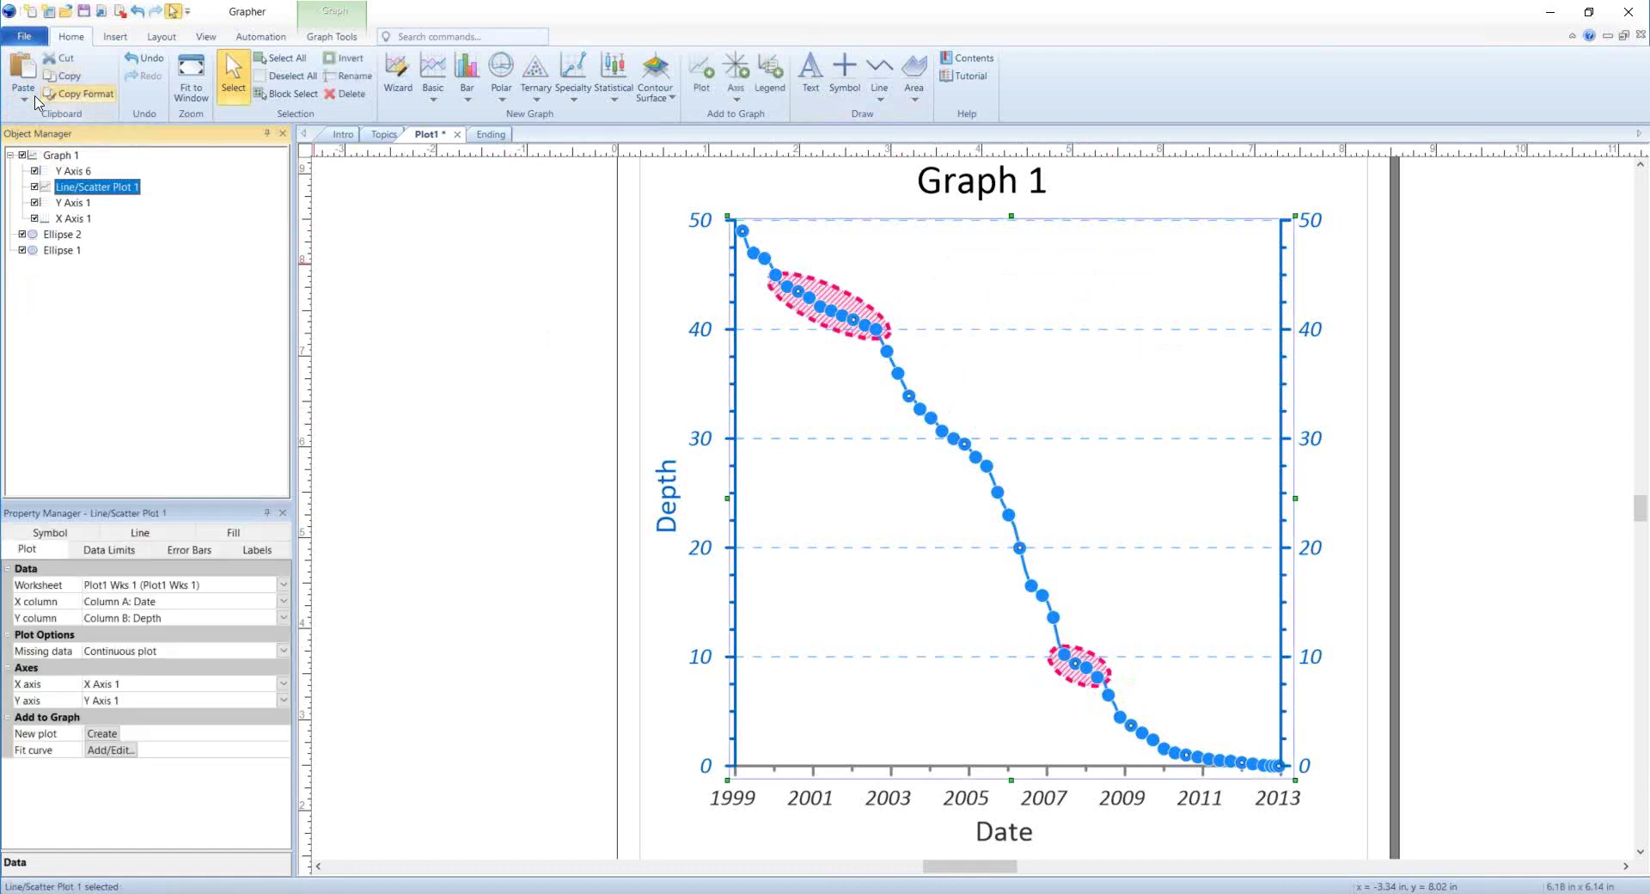
click(918, 810)
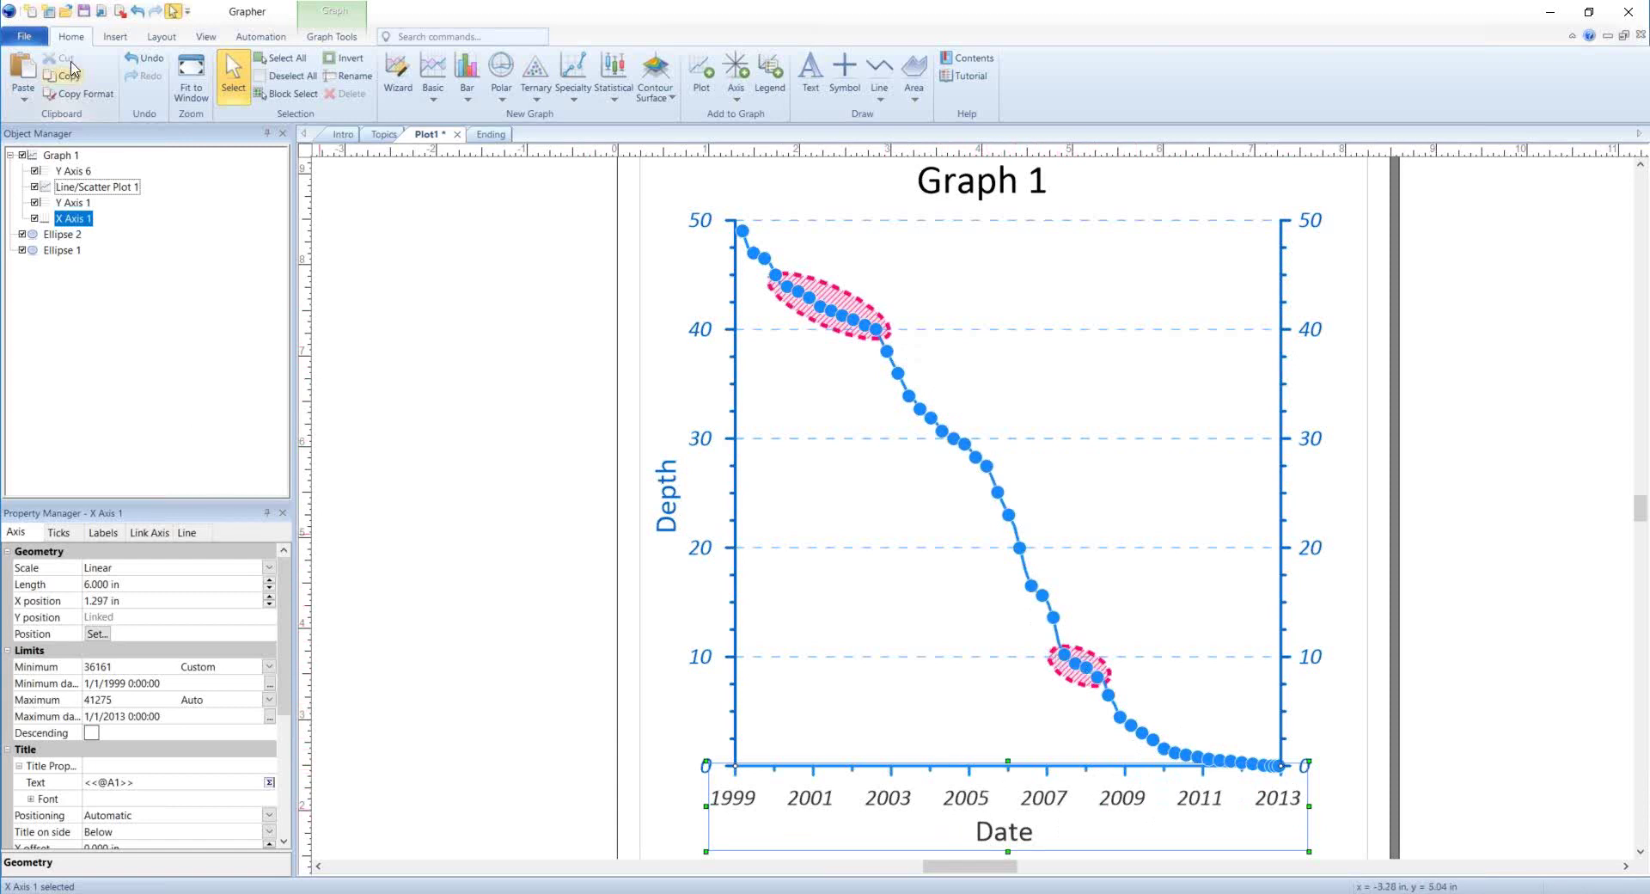
click(129, 55)
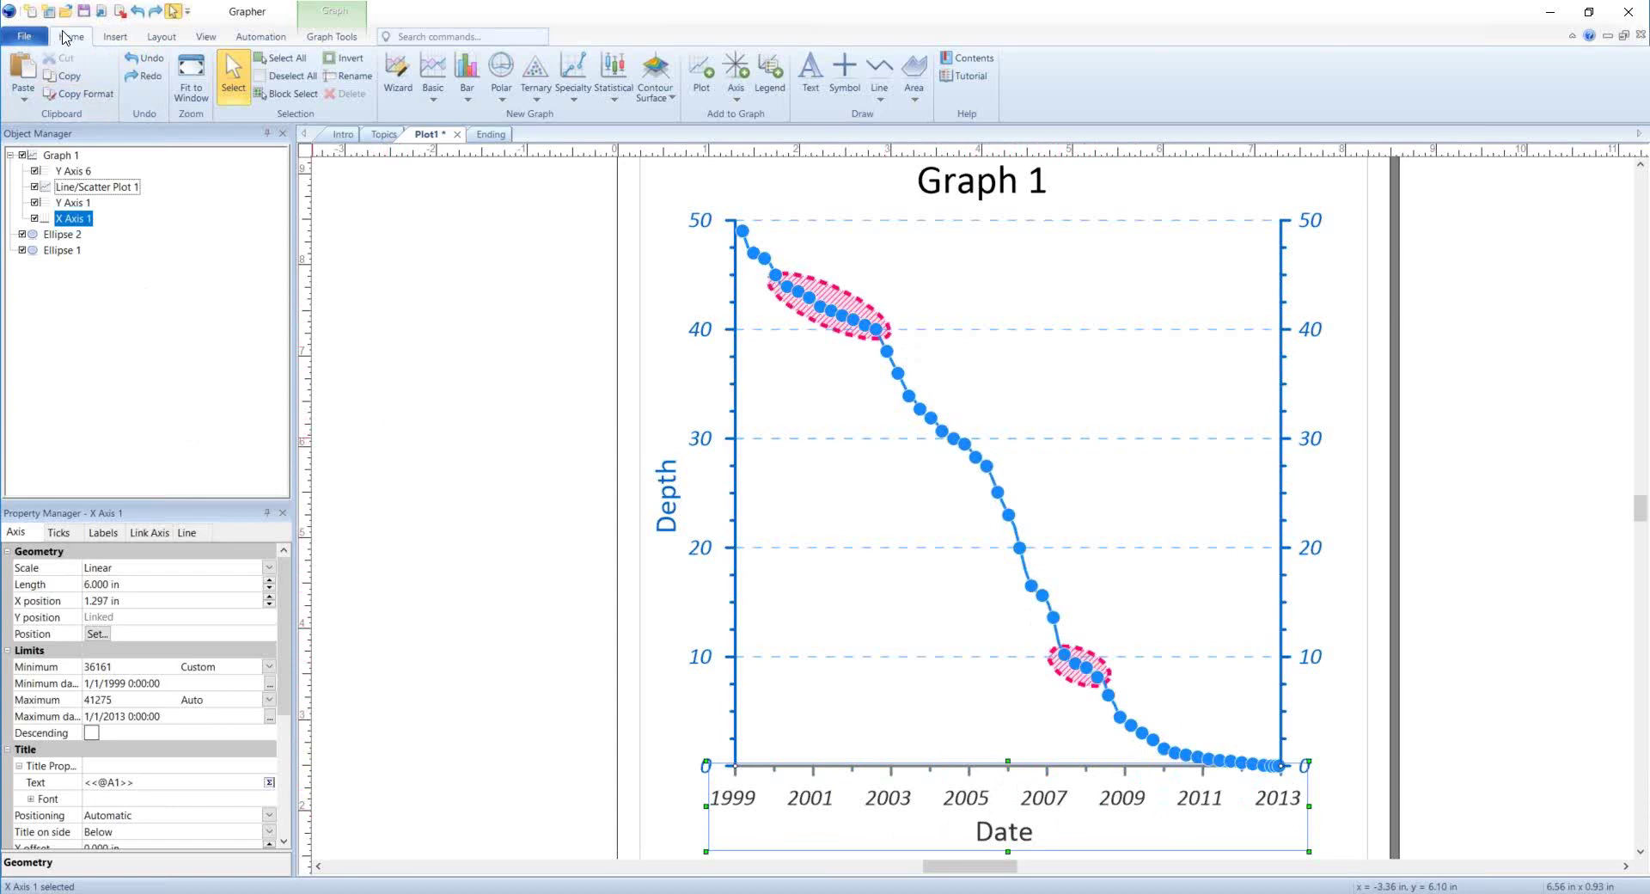
click(703, 79)
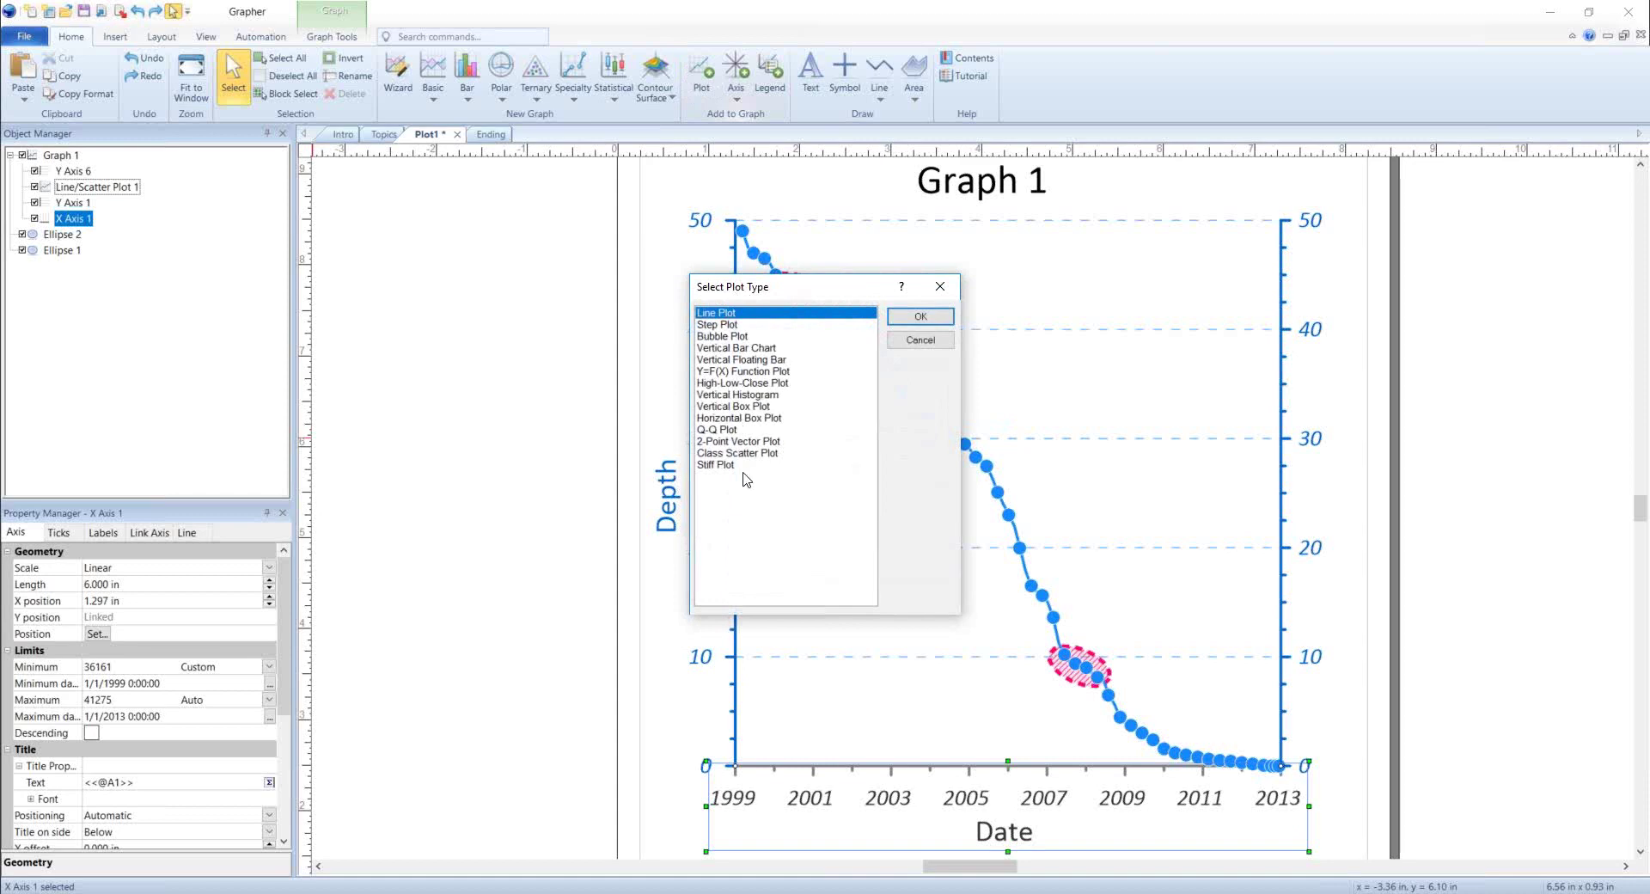
click(911, 319)
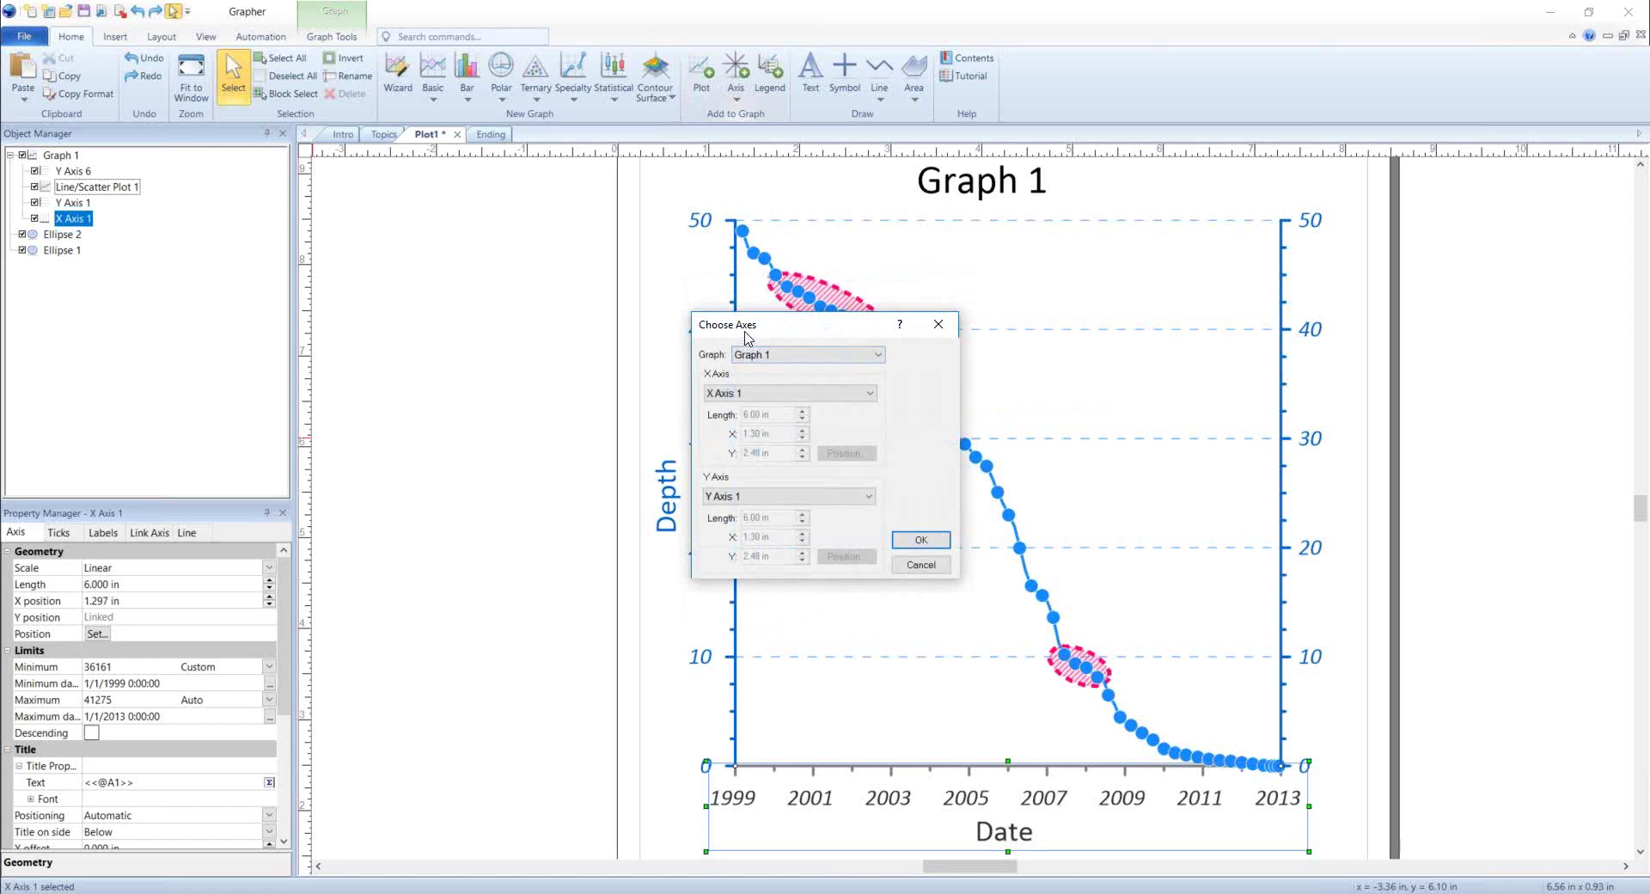
click(759, 354)
click(759, 369)
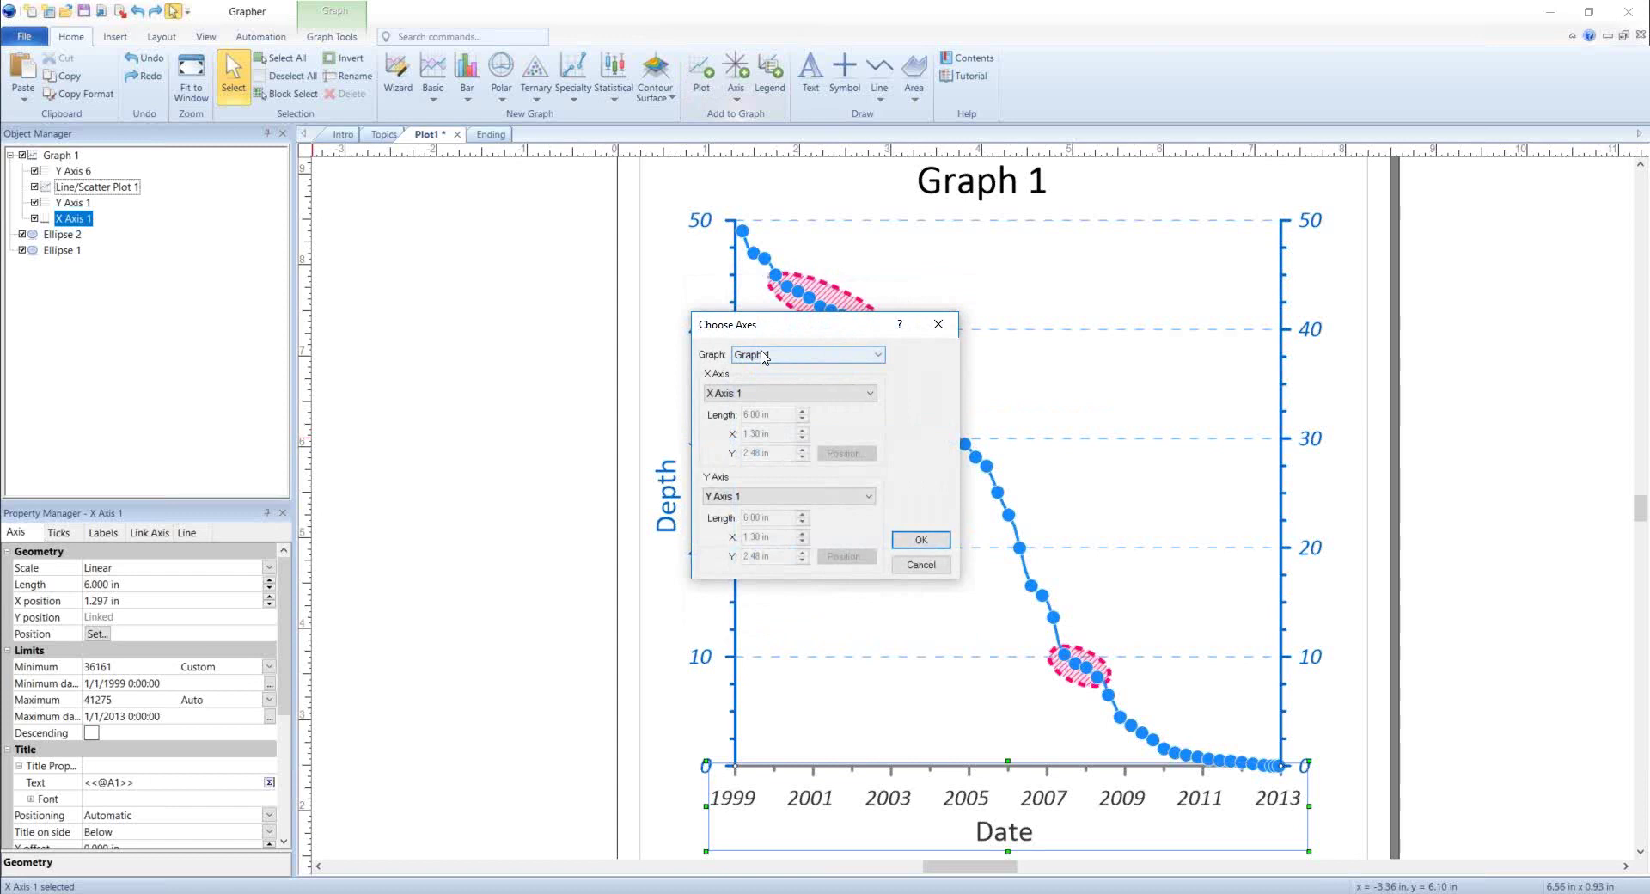
click(740, 397)
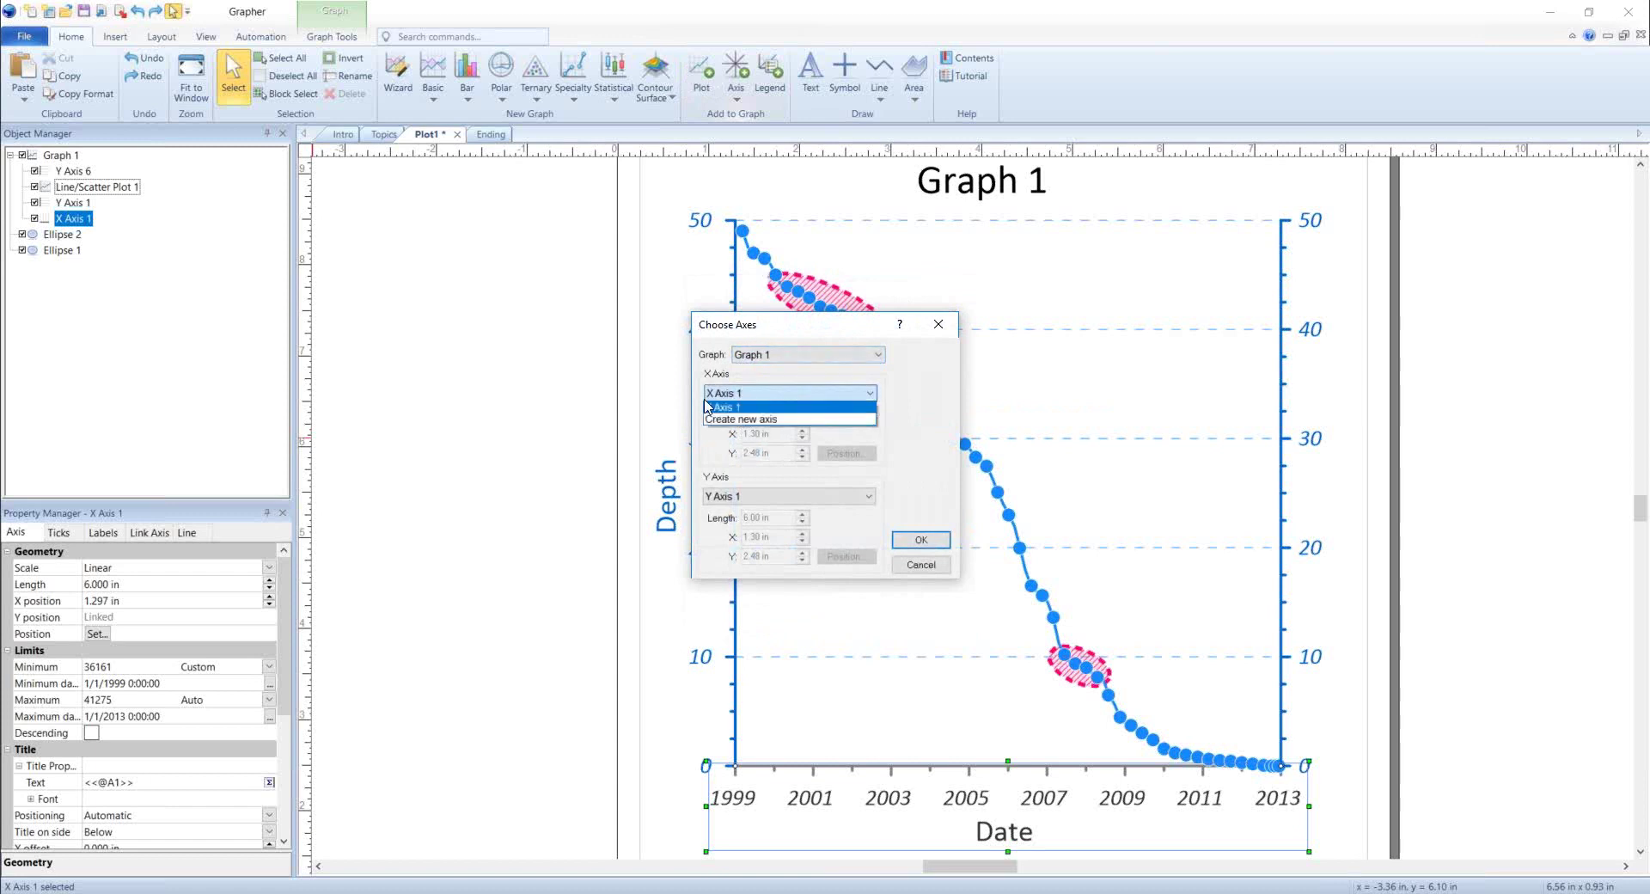
click(706, 402)
click(726, 398)
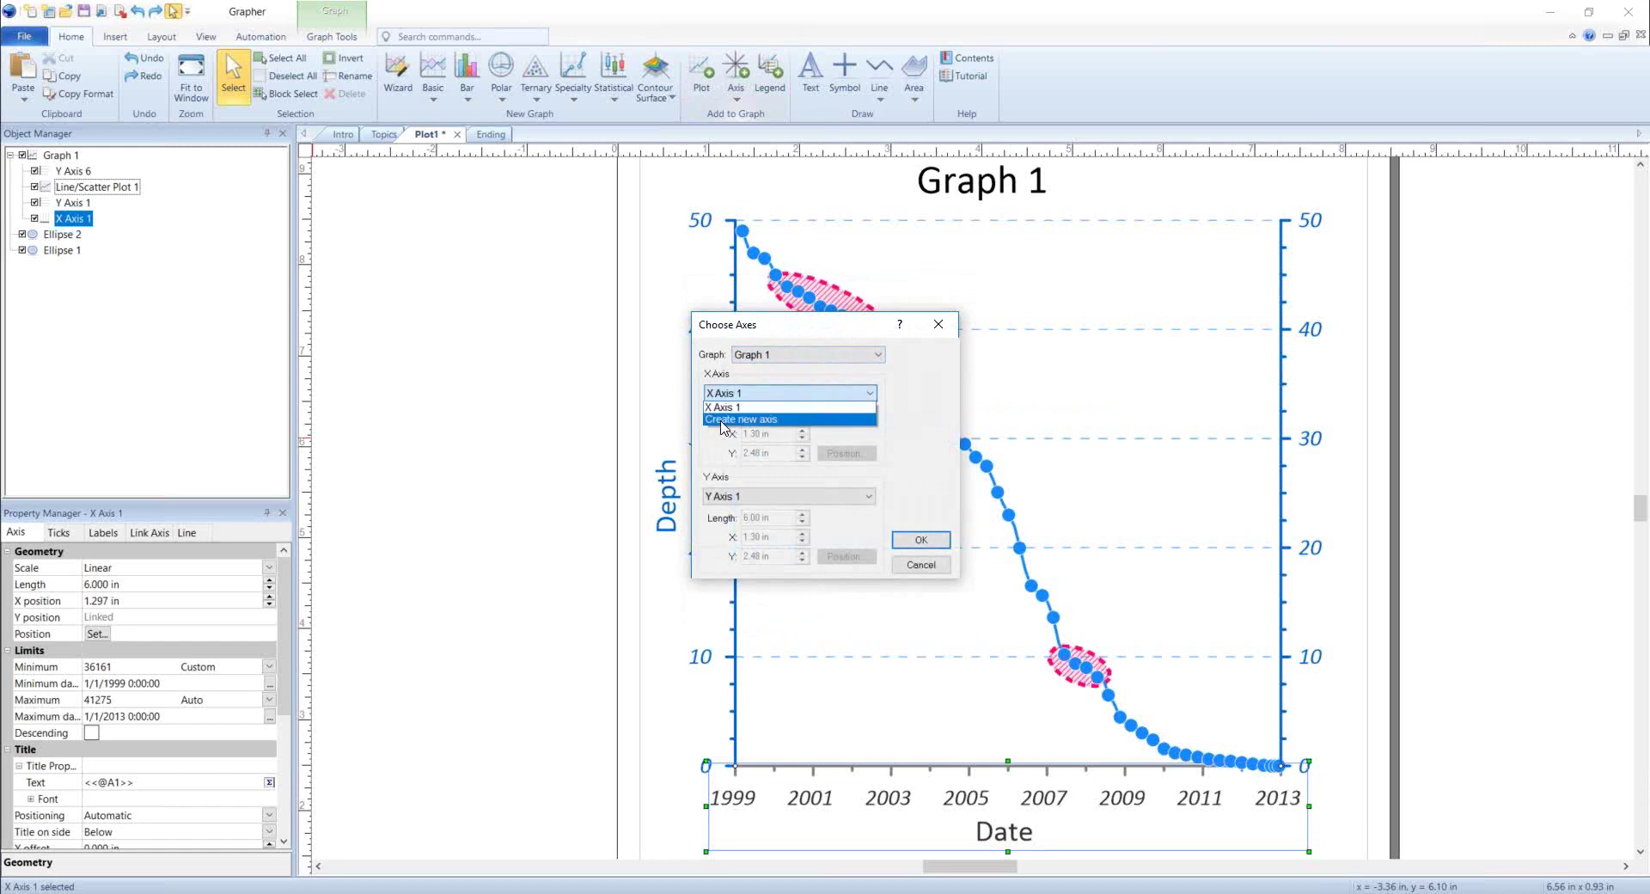
click(929, 394)
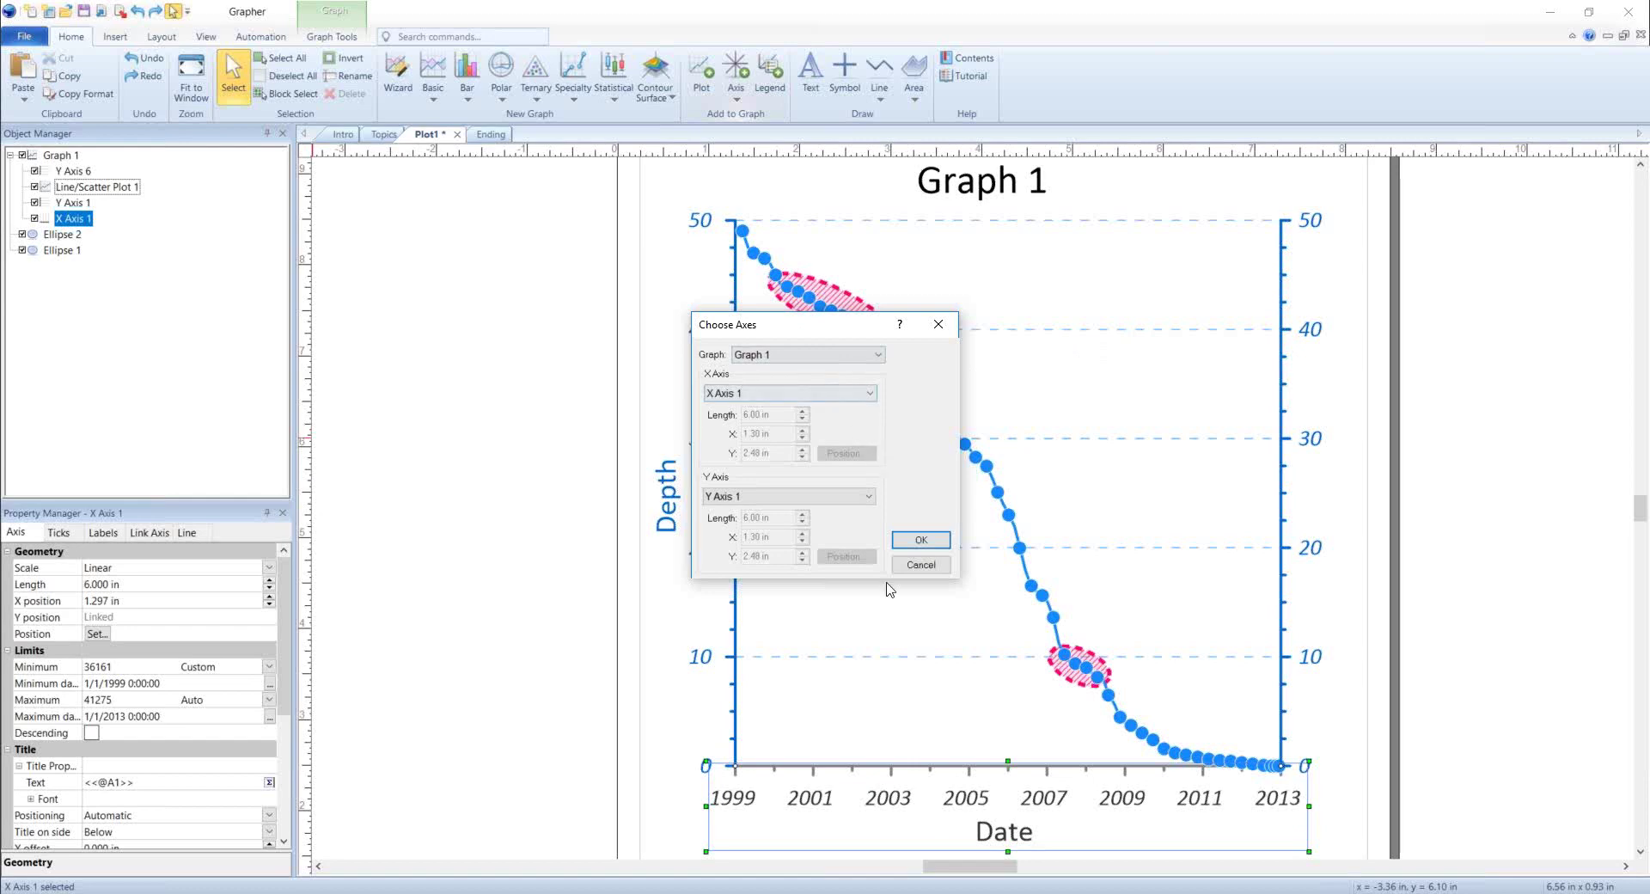
click(920, 540)
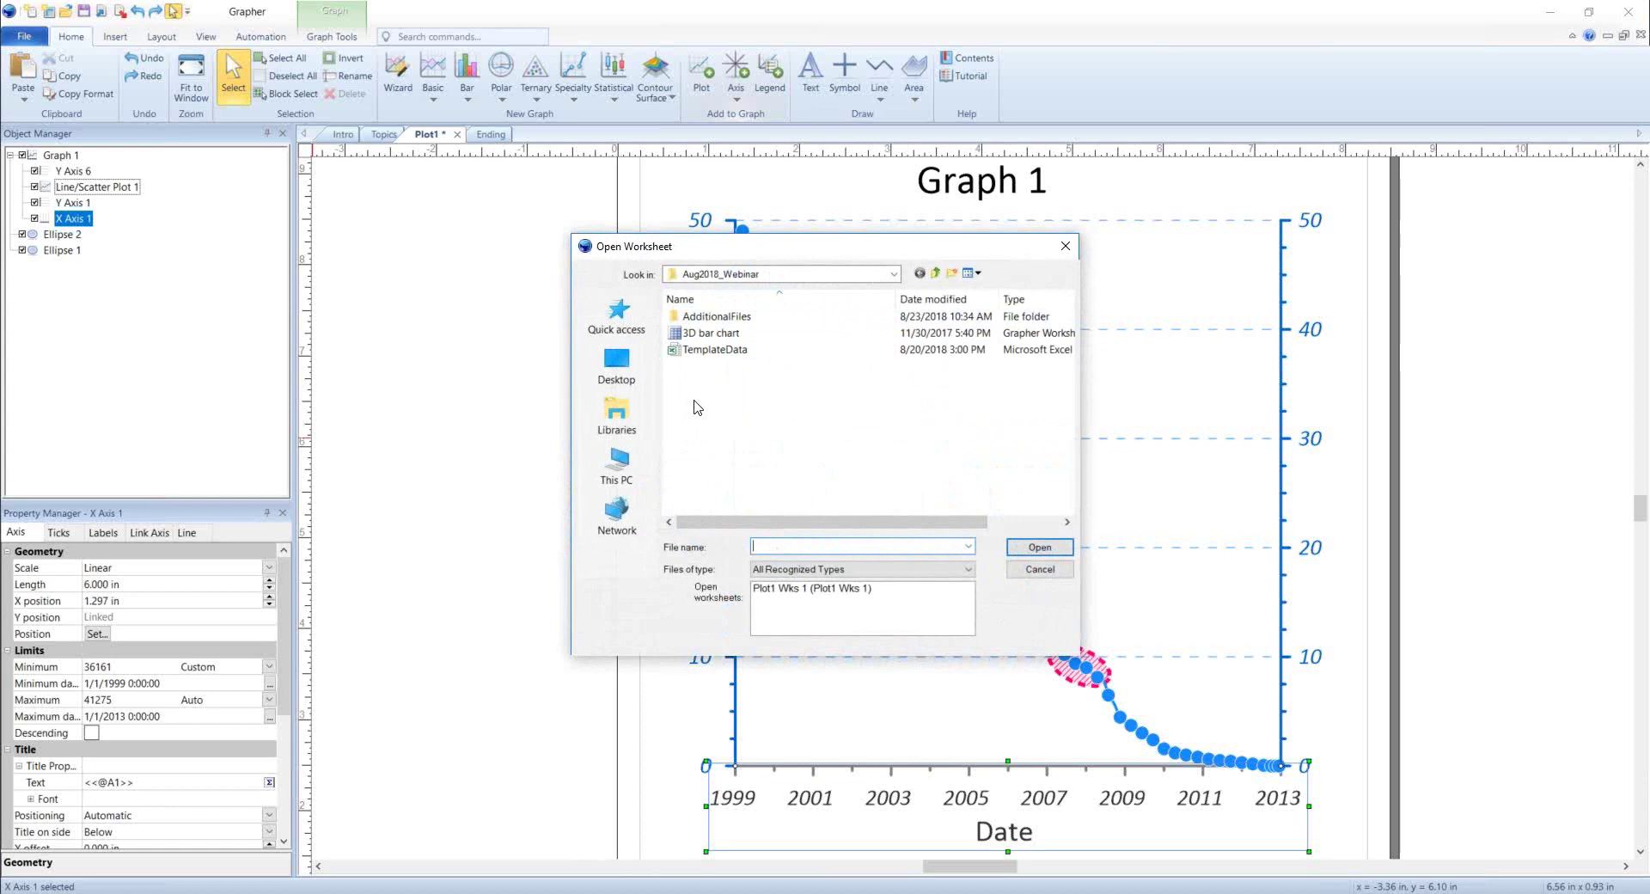
click(768, 592)
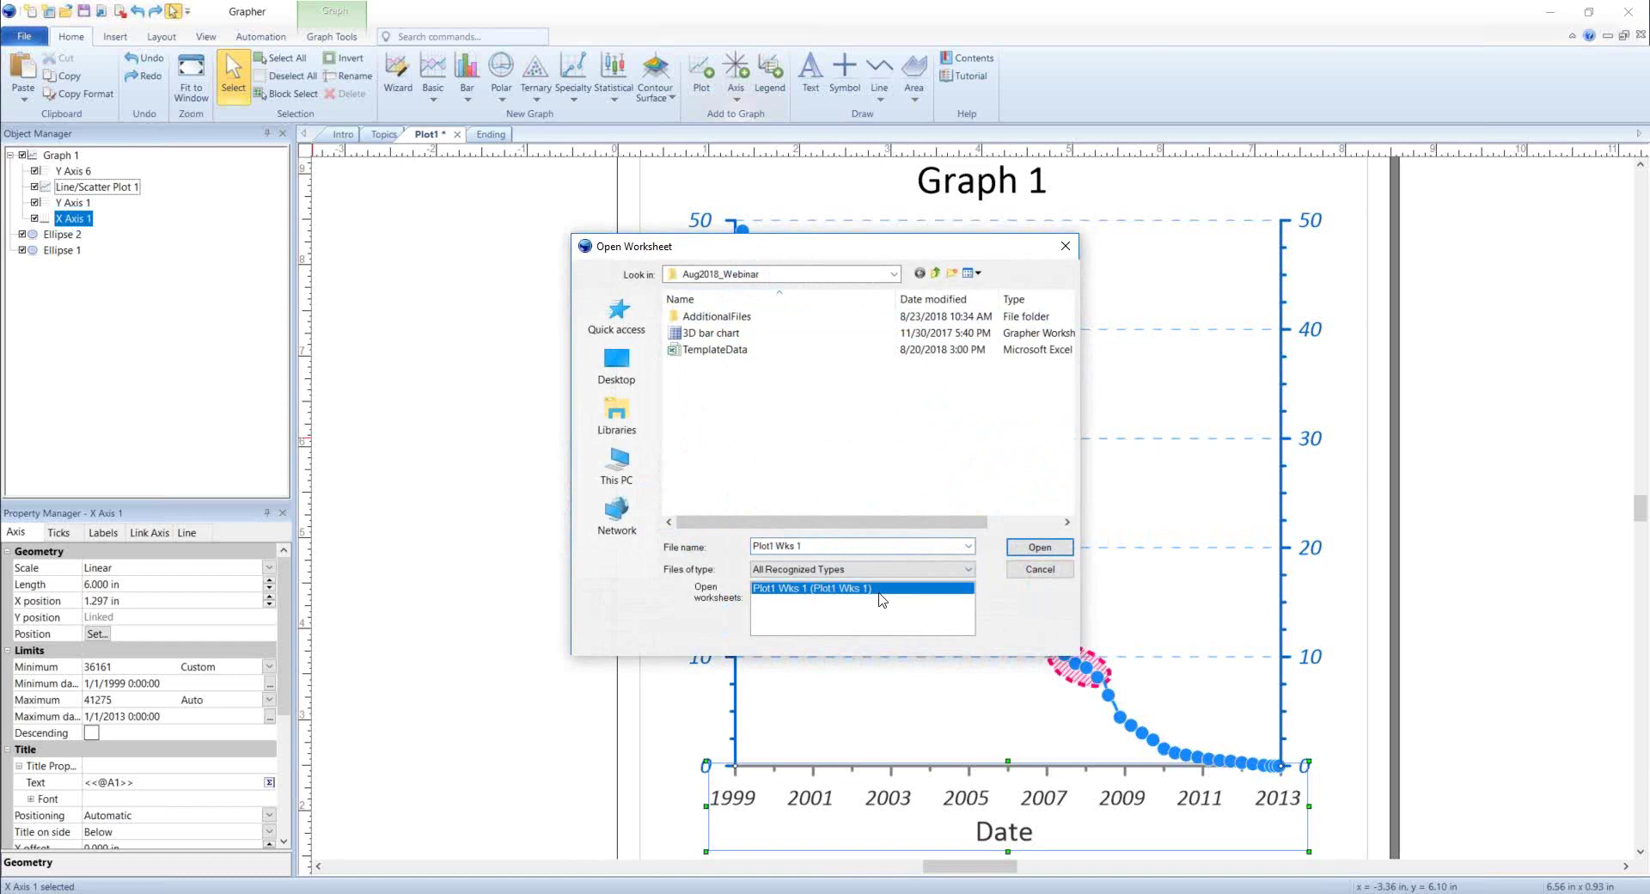
click(1040, 546)
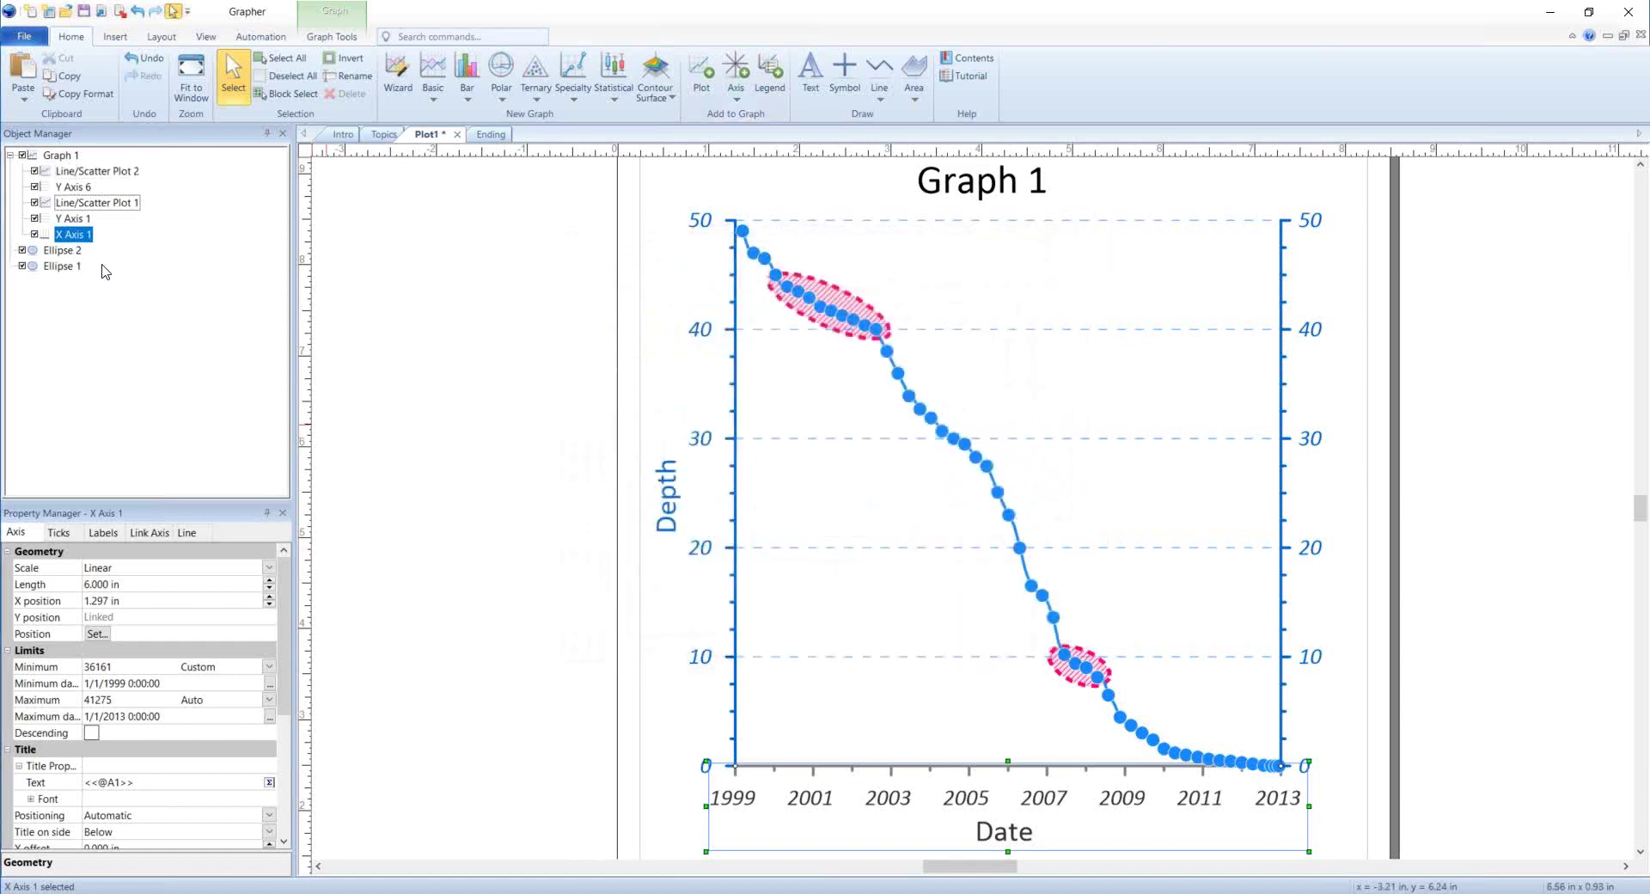
- Hide Line/Scatter Plot 1 and select the newly added Line/Scatter Plot 2 to inspect its default formatting
click(34, 204)
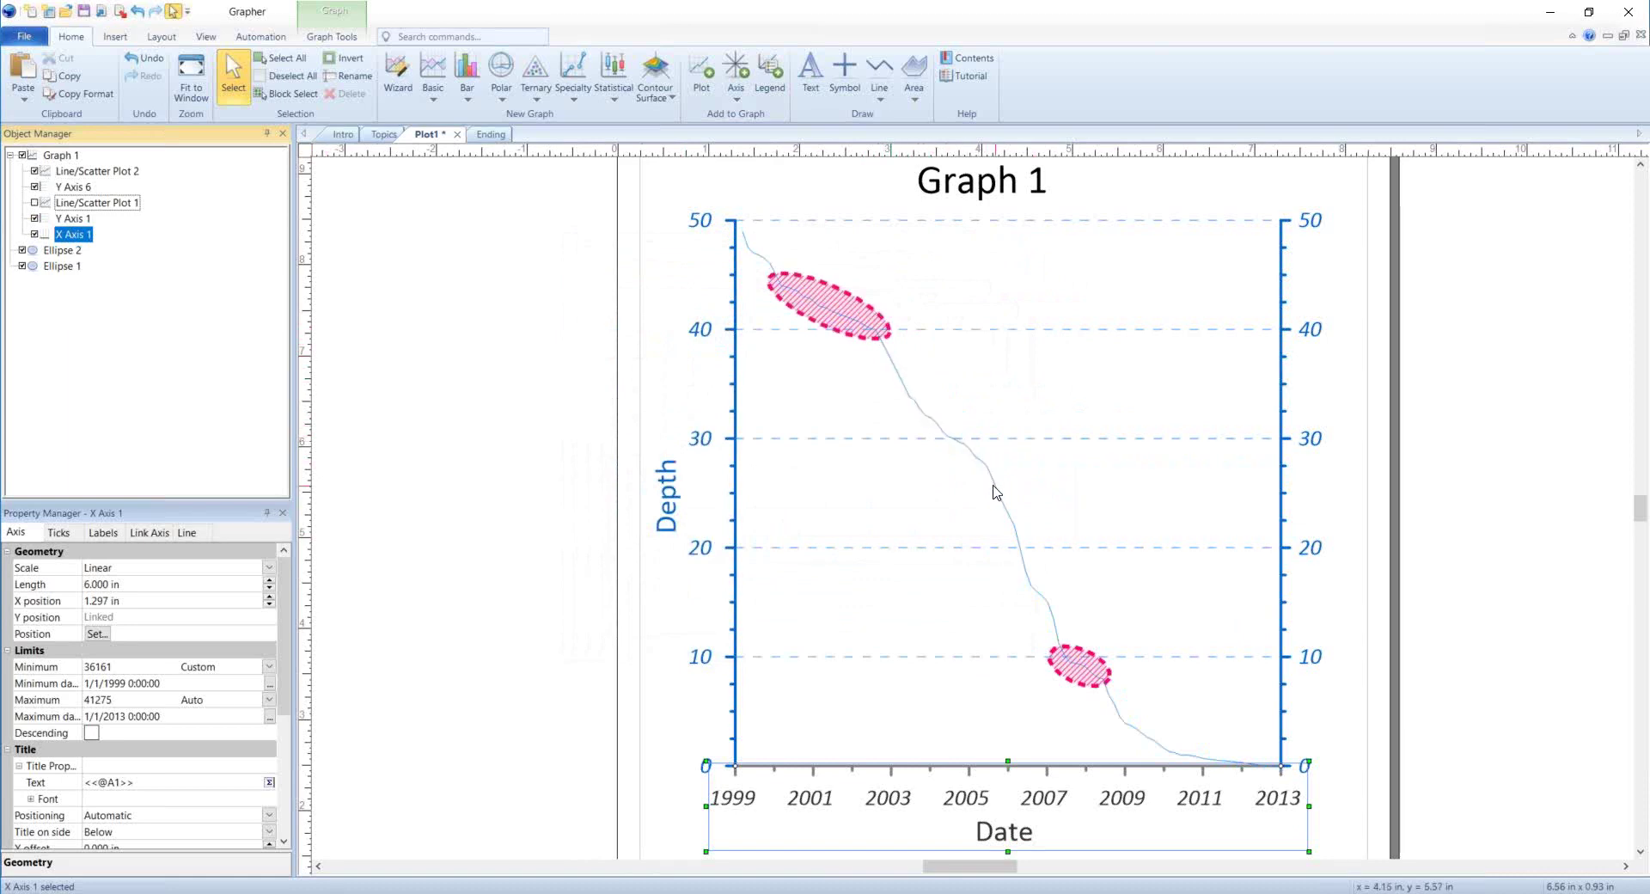
click(34, 203)
click(34, 204)
click(81, 175)
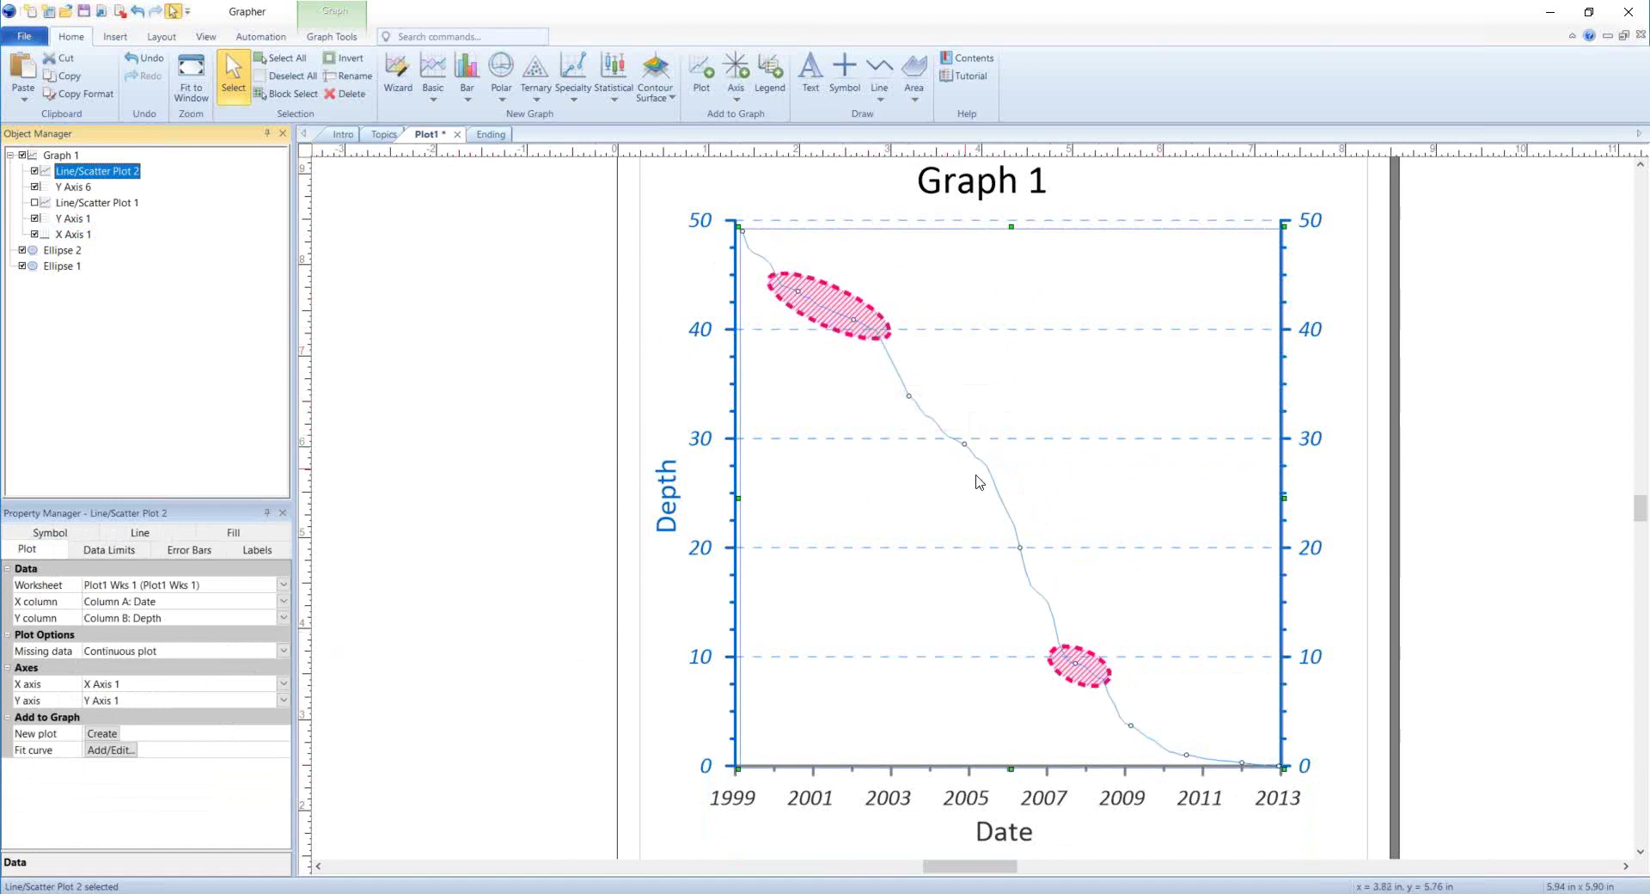
mouse_move(974, 484)
- Delete Line/Scatter Plot 2 from the graph and make Line/Scatter Plot 1 visible again
key(Delete)
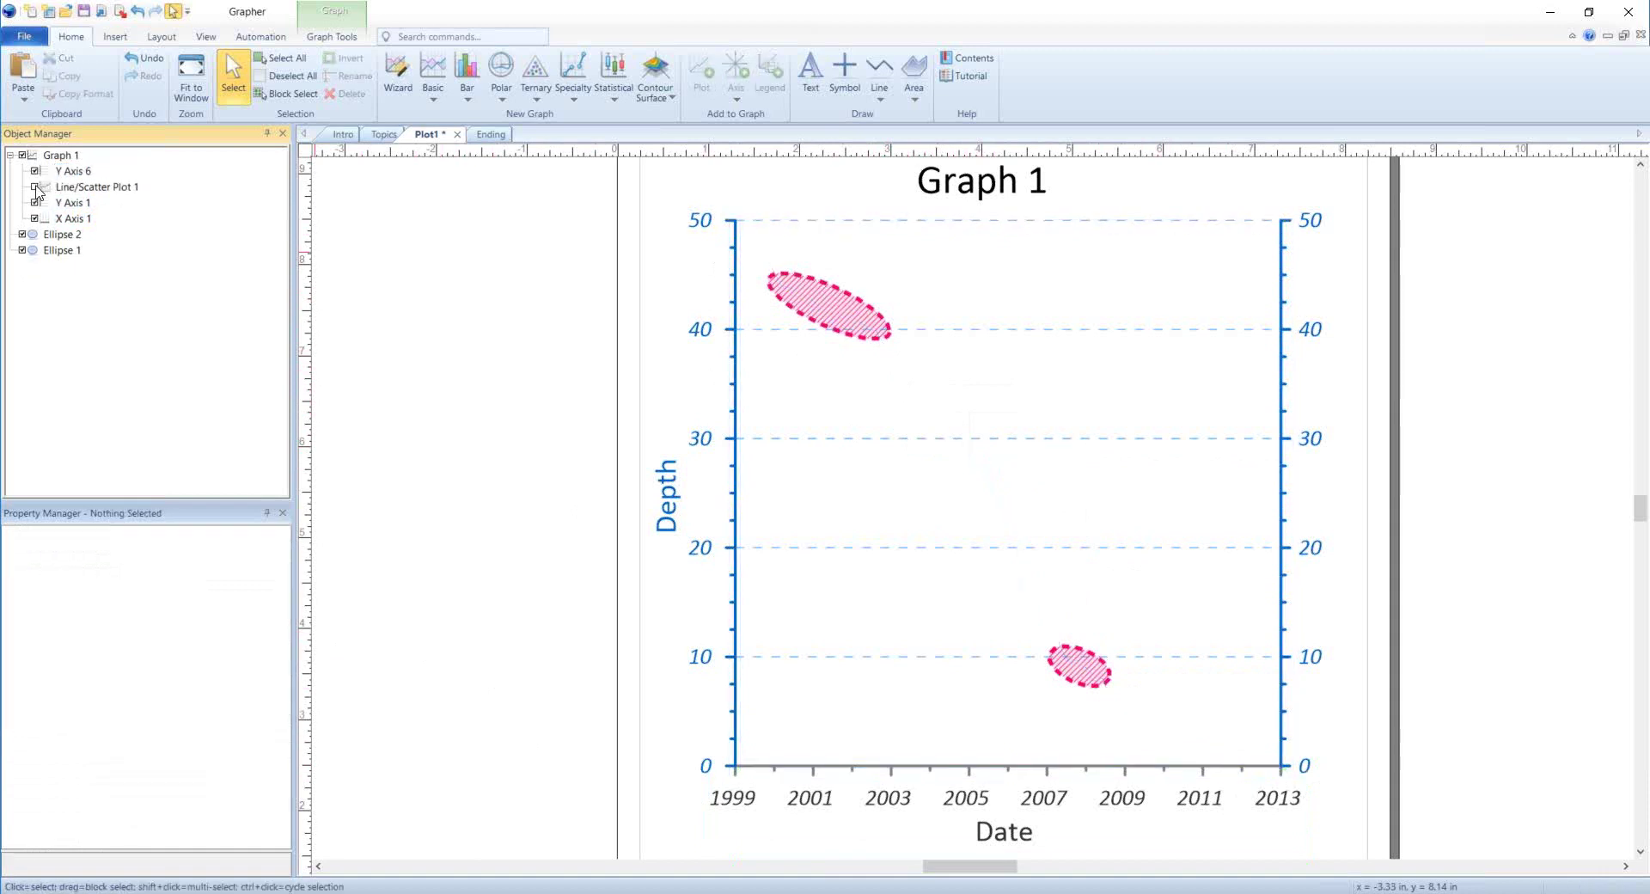
click(35, 186)
- Create a new plot in Graph 1 directly from the properties of Line/Scatter Plot 1
click(71, 189)
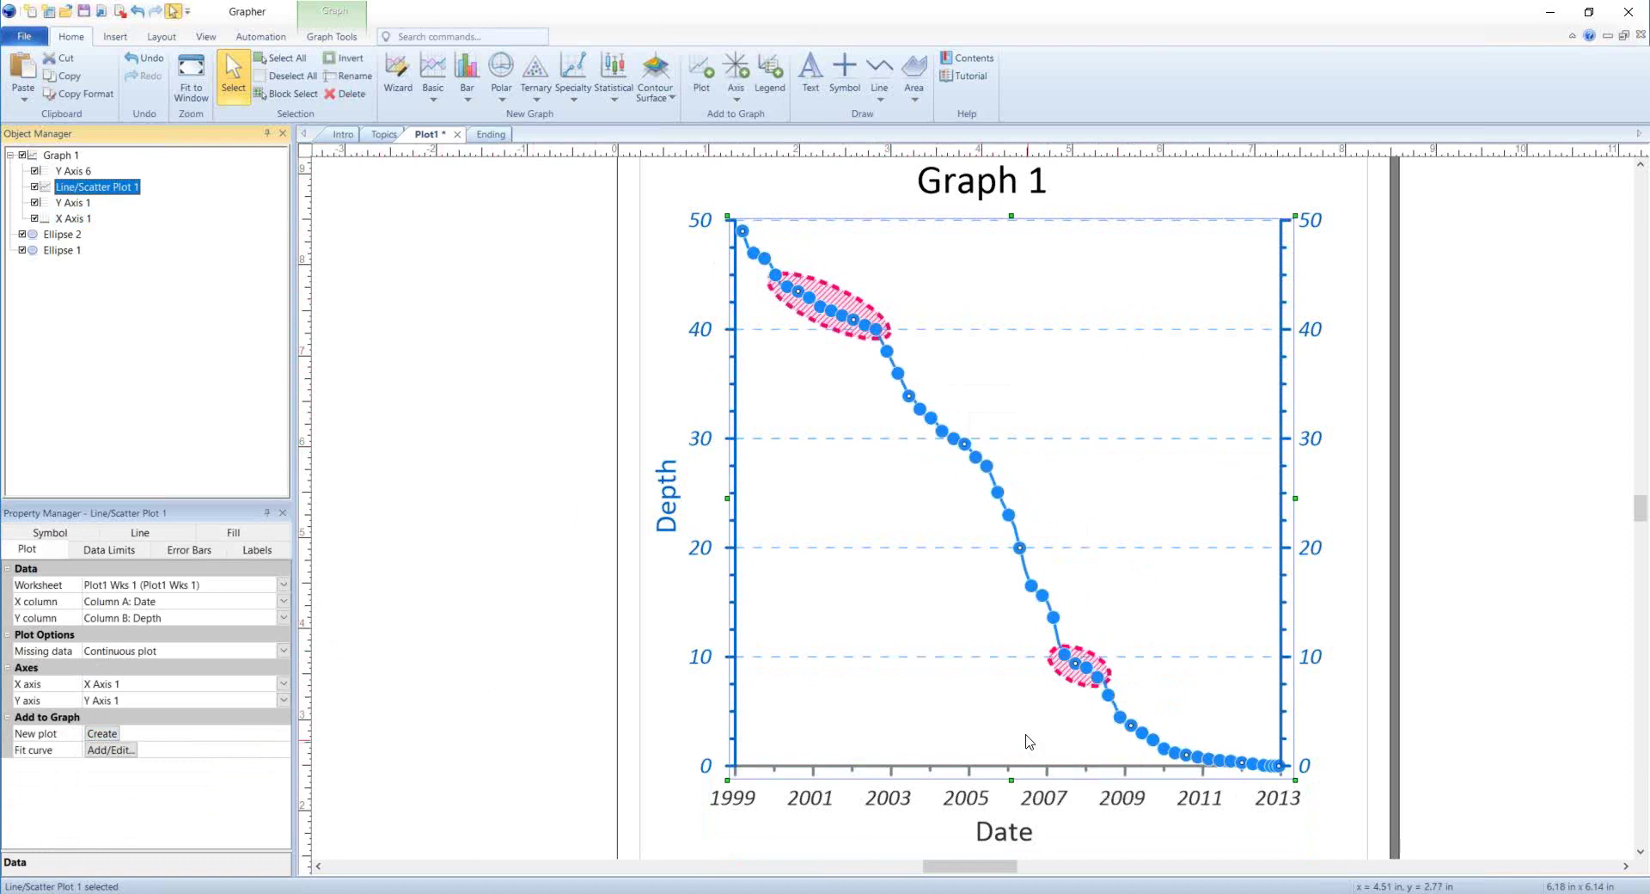
click(102, 736)
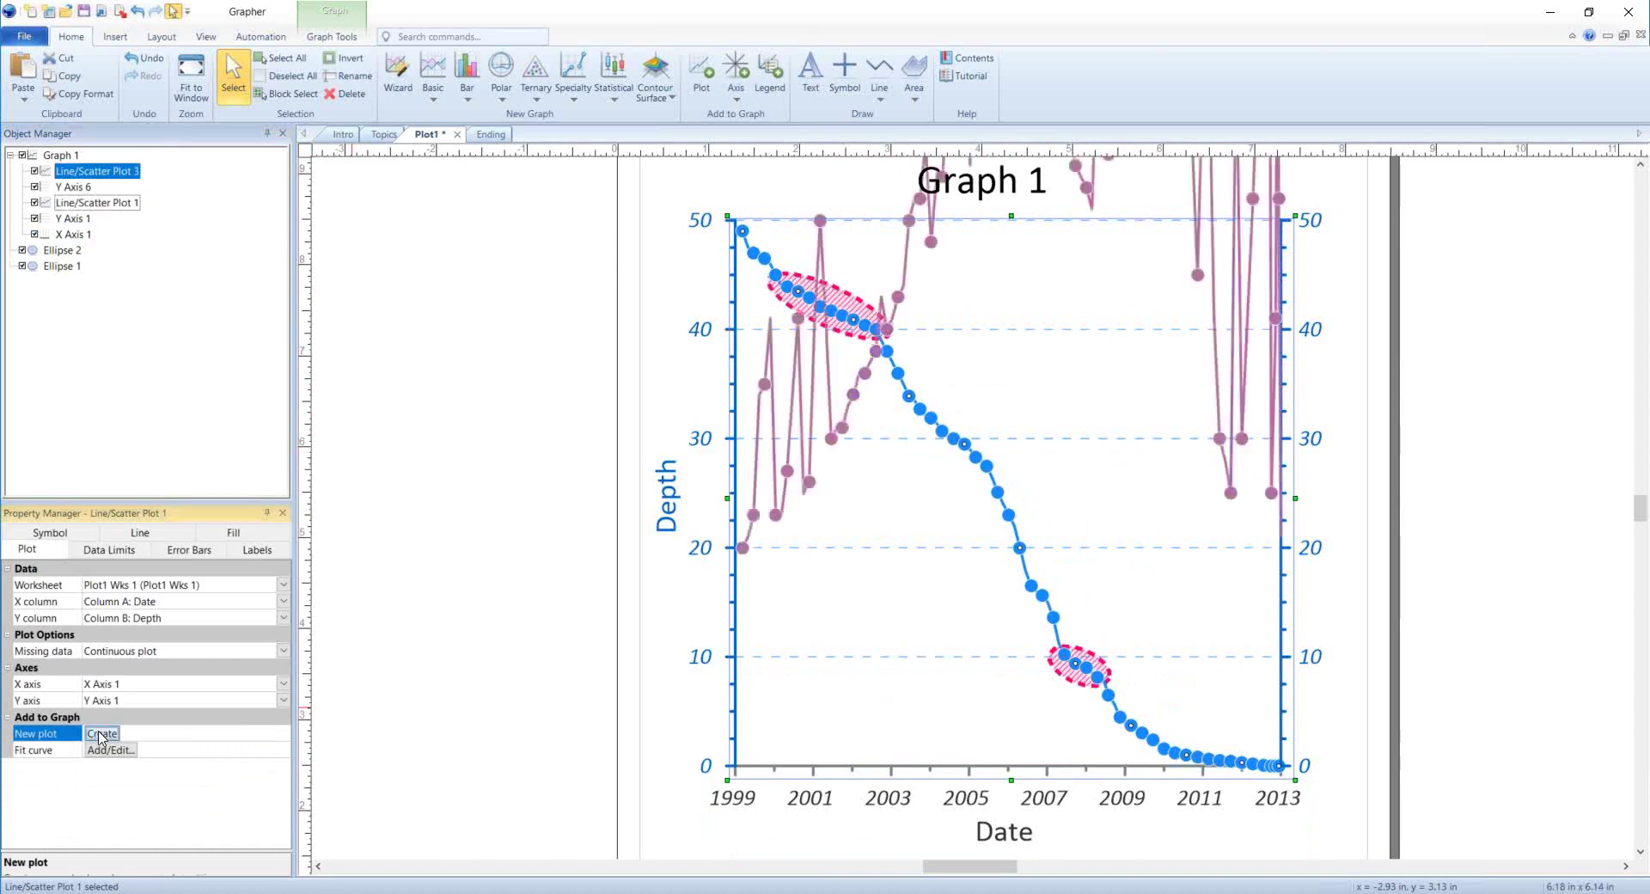
scroll(496, 482, down, 3)
drag(529, 296, 596, 311)
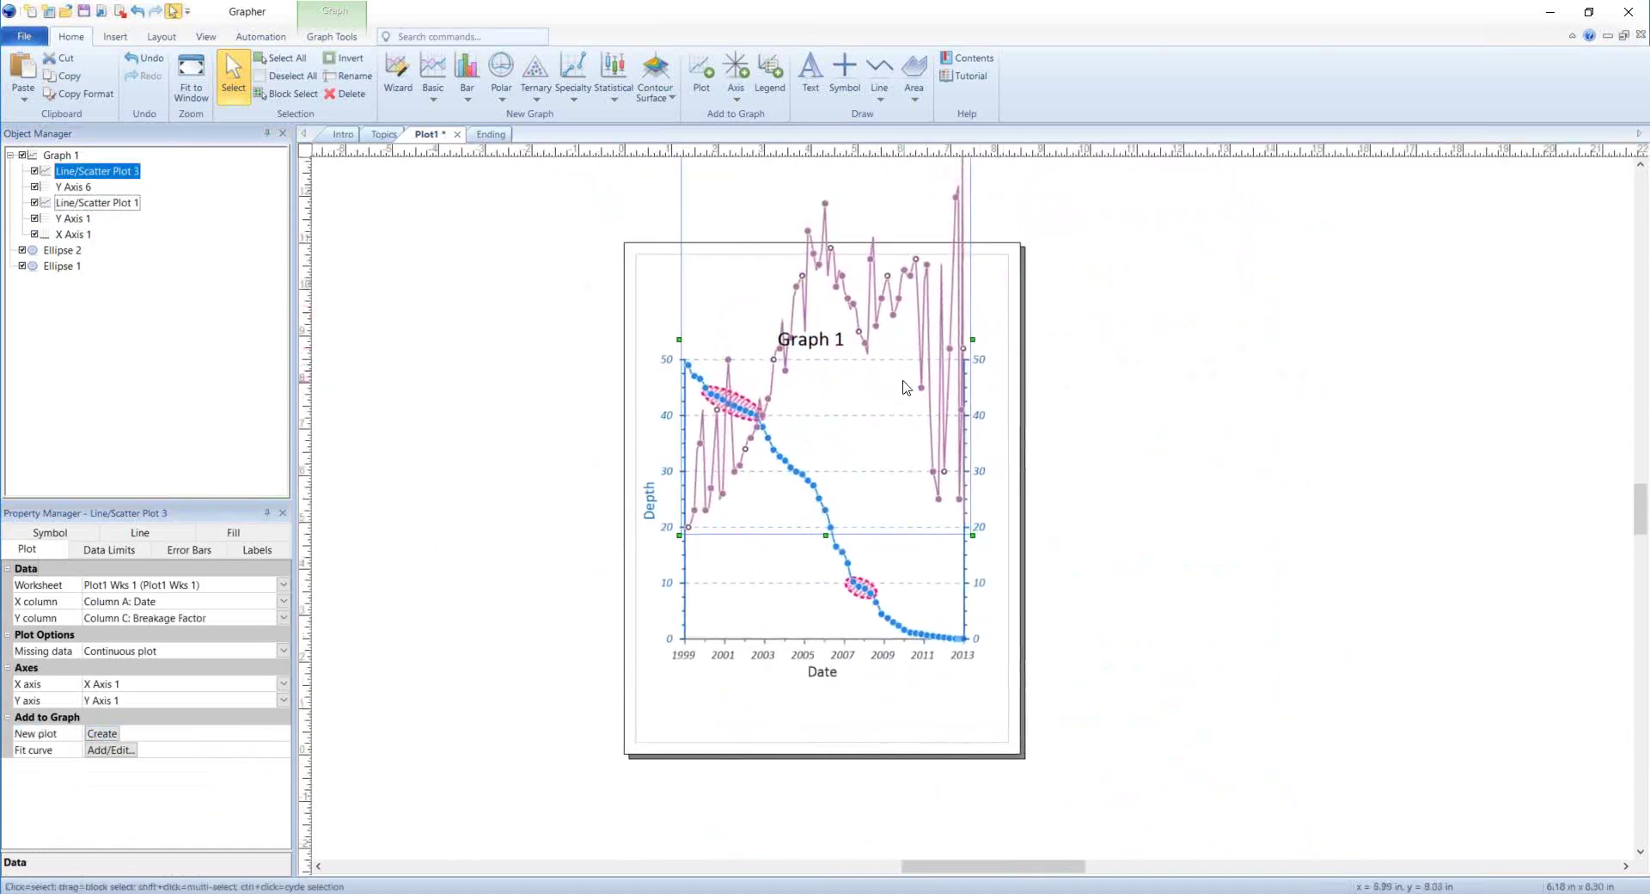
scroll(913, 384, up, 2)
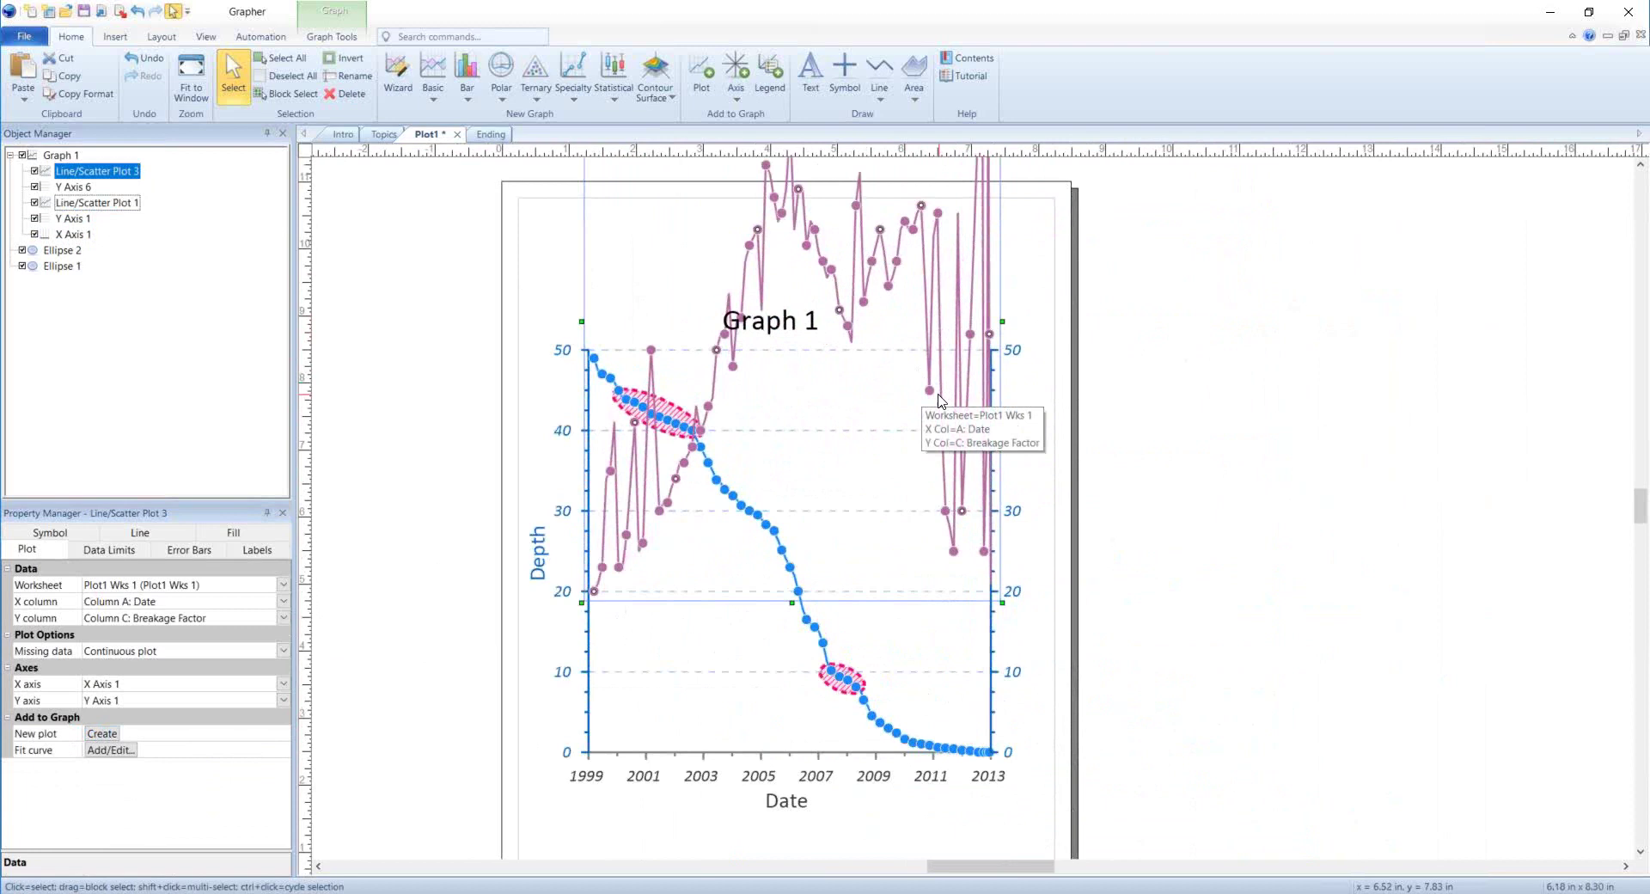
- Compare the data and symbol properties of Line/Scatter Plot 1 with those of the newly created Line/Scatter Plot 3
click(91, 204)
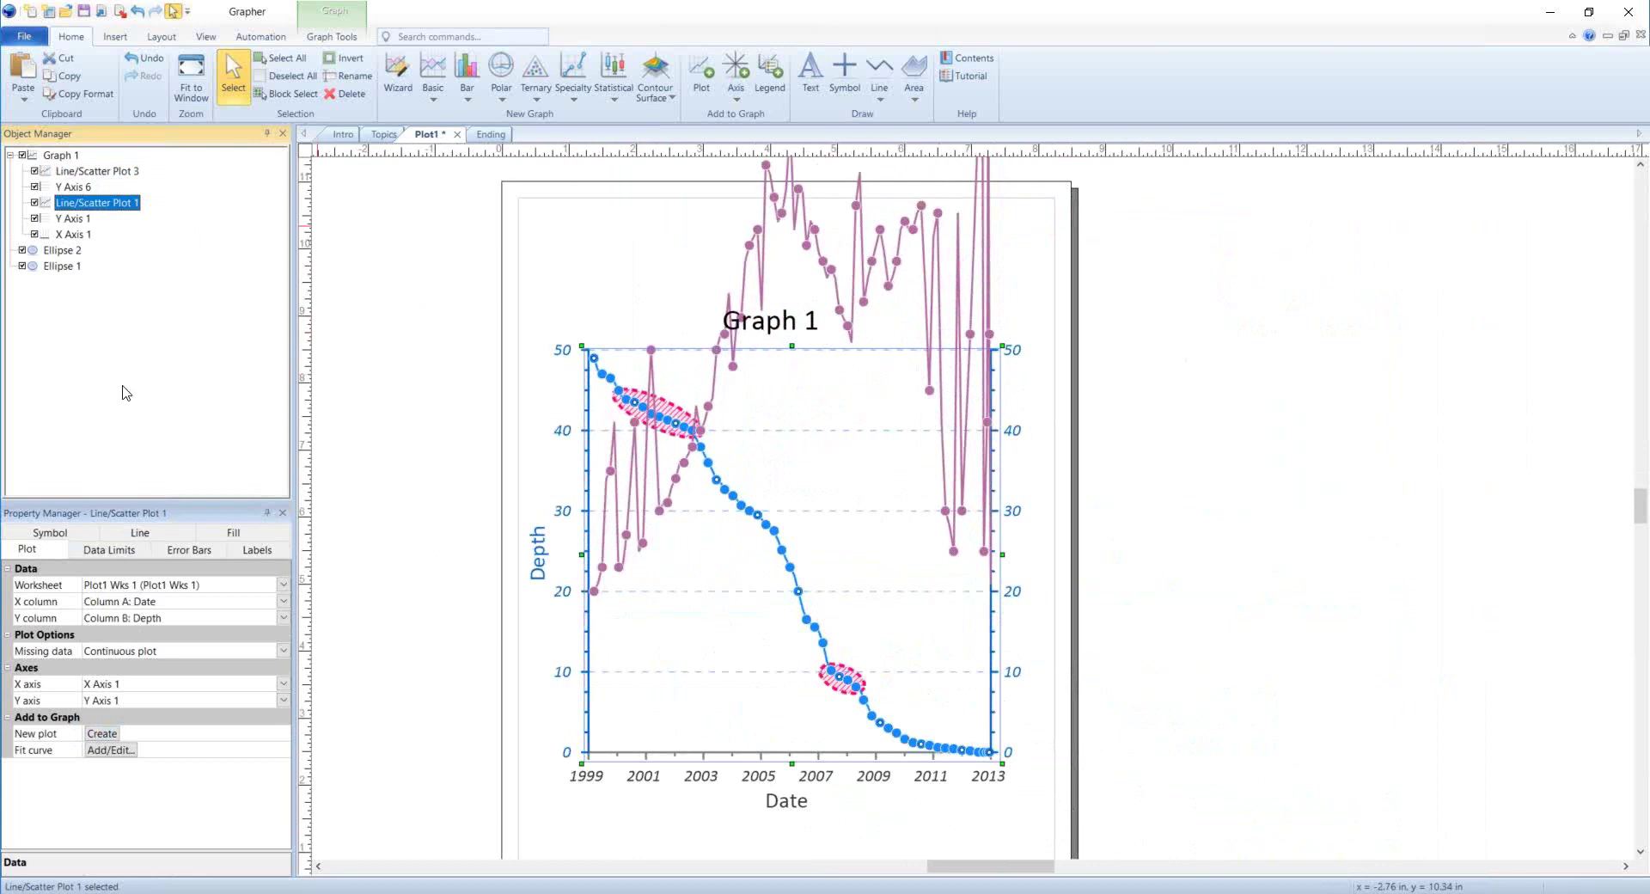
click(128, 172)
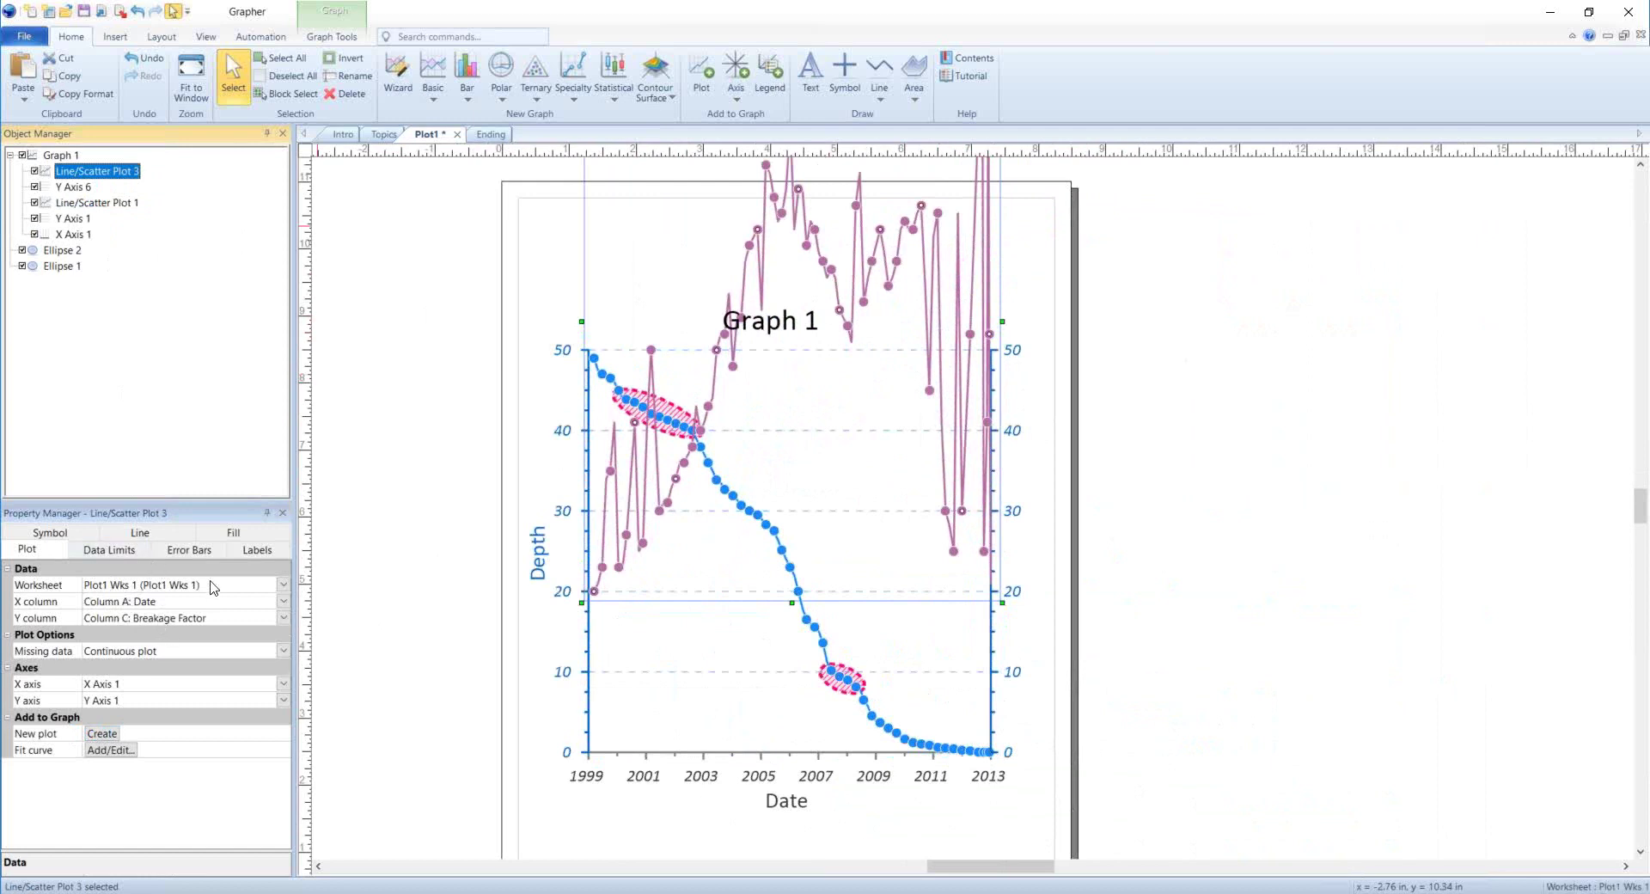
click(60, 533)
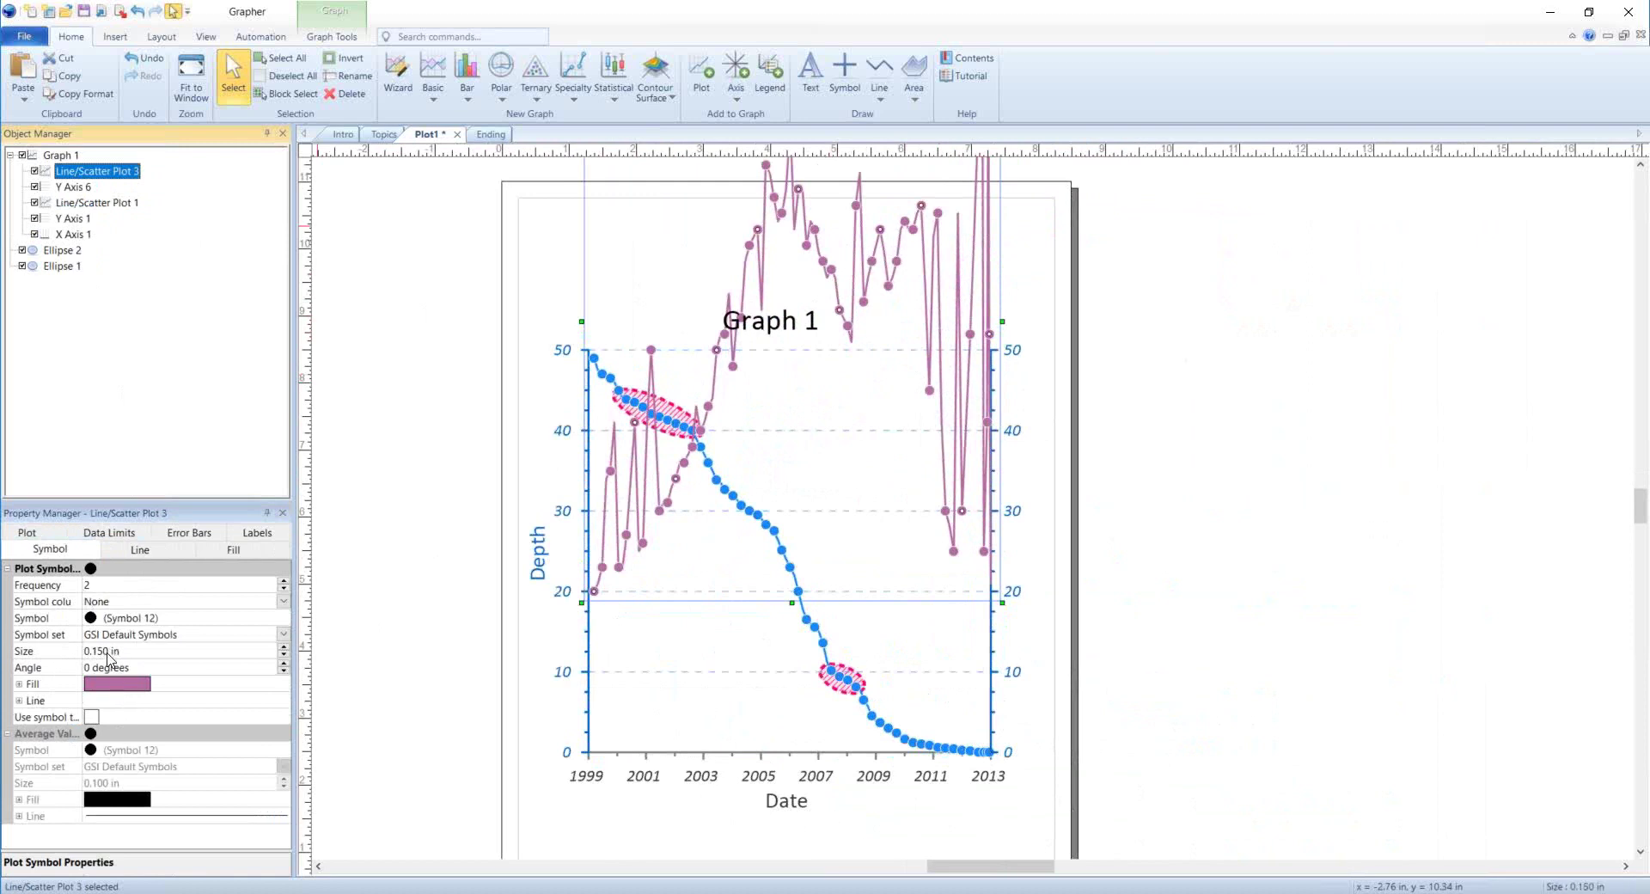
click(97, 204)
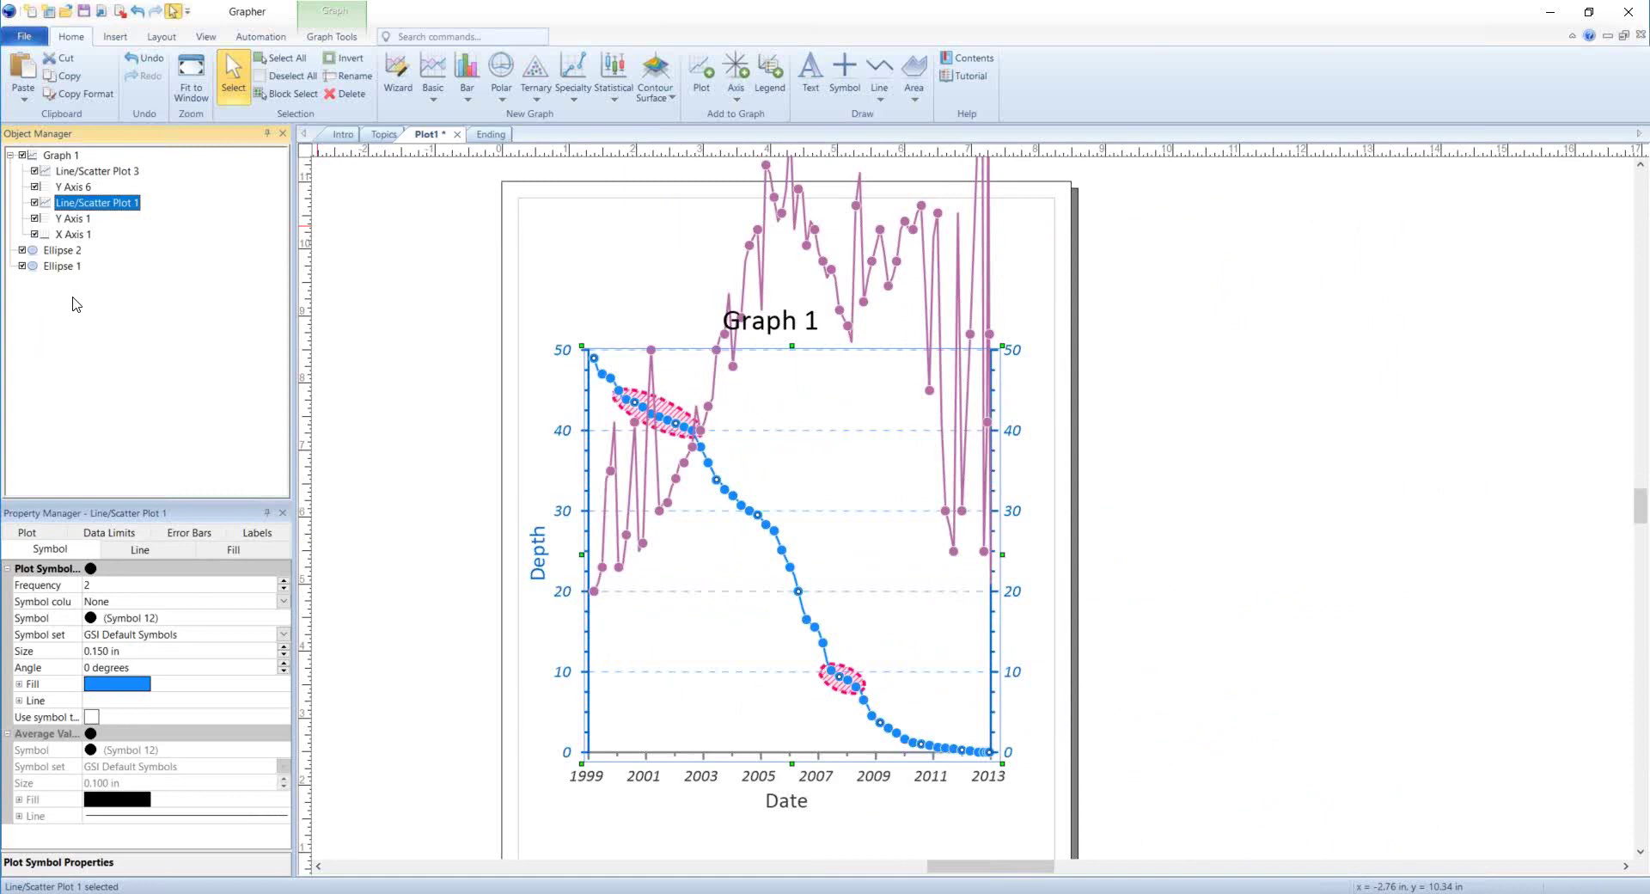
- Open the 3D bar chart worksheet from the Aug2018_Webinar folder
click(25, 37)
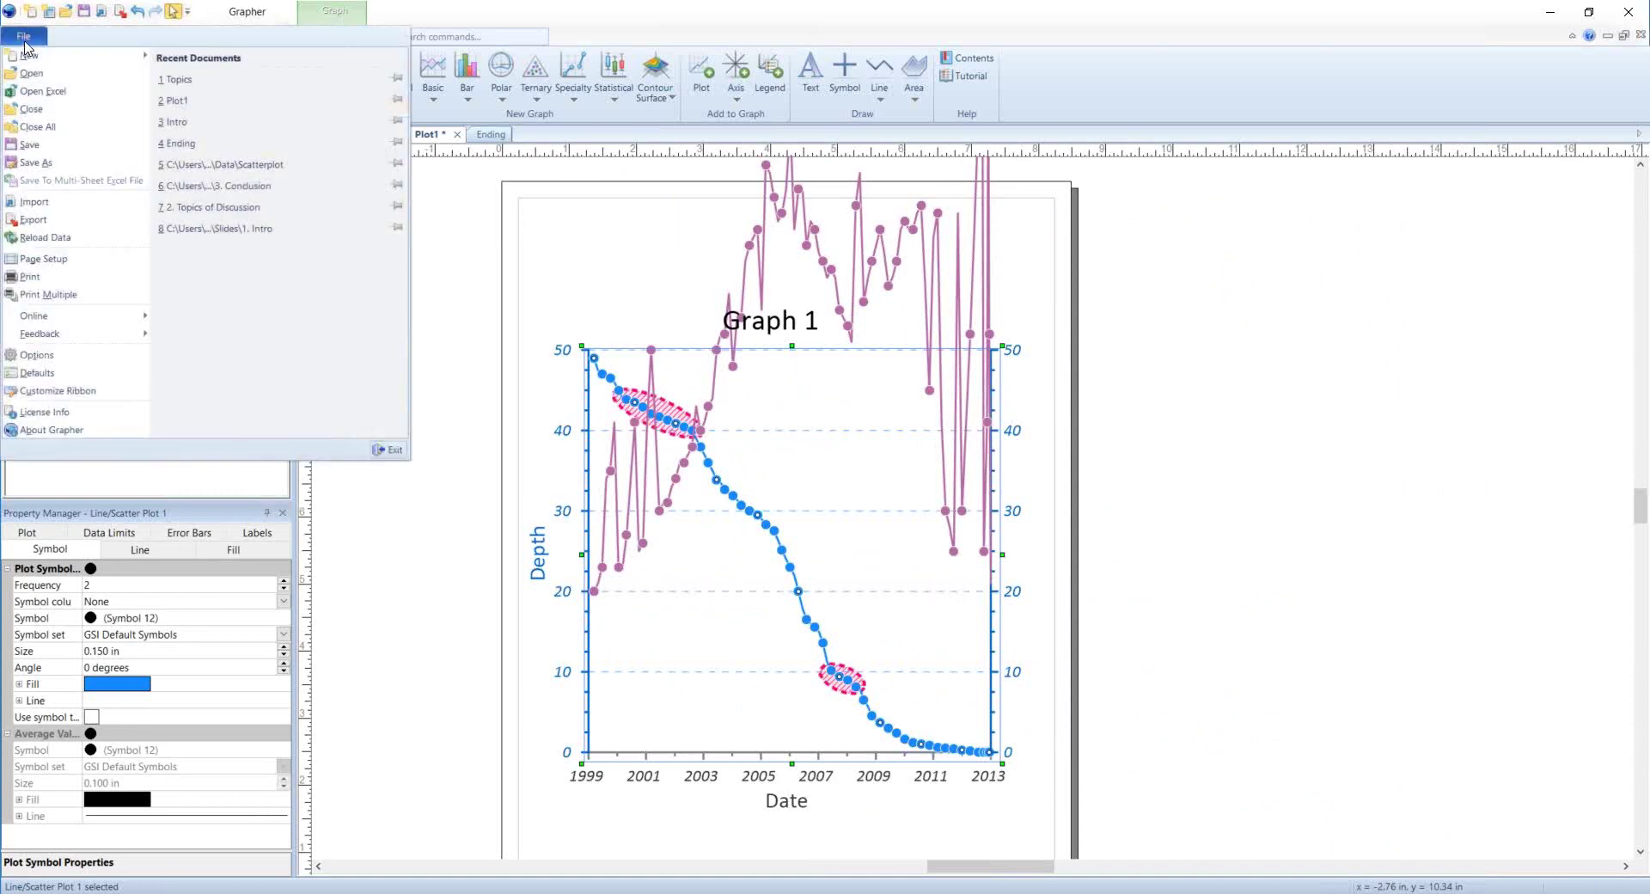
click(31, 75)
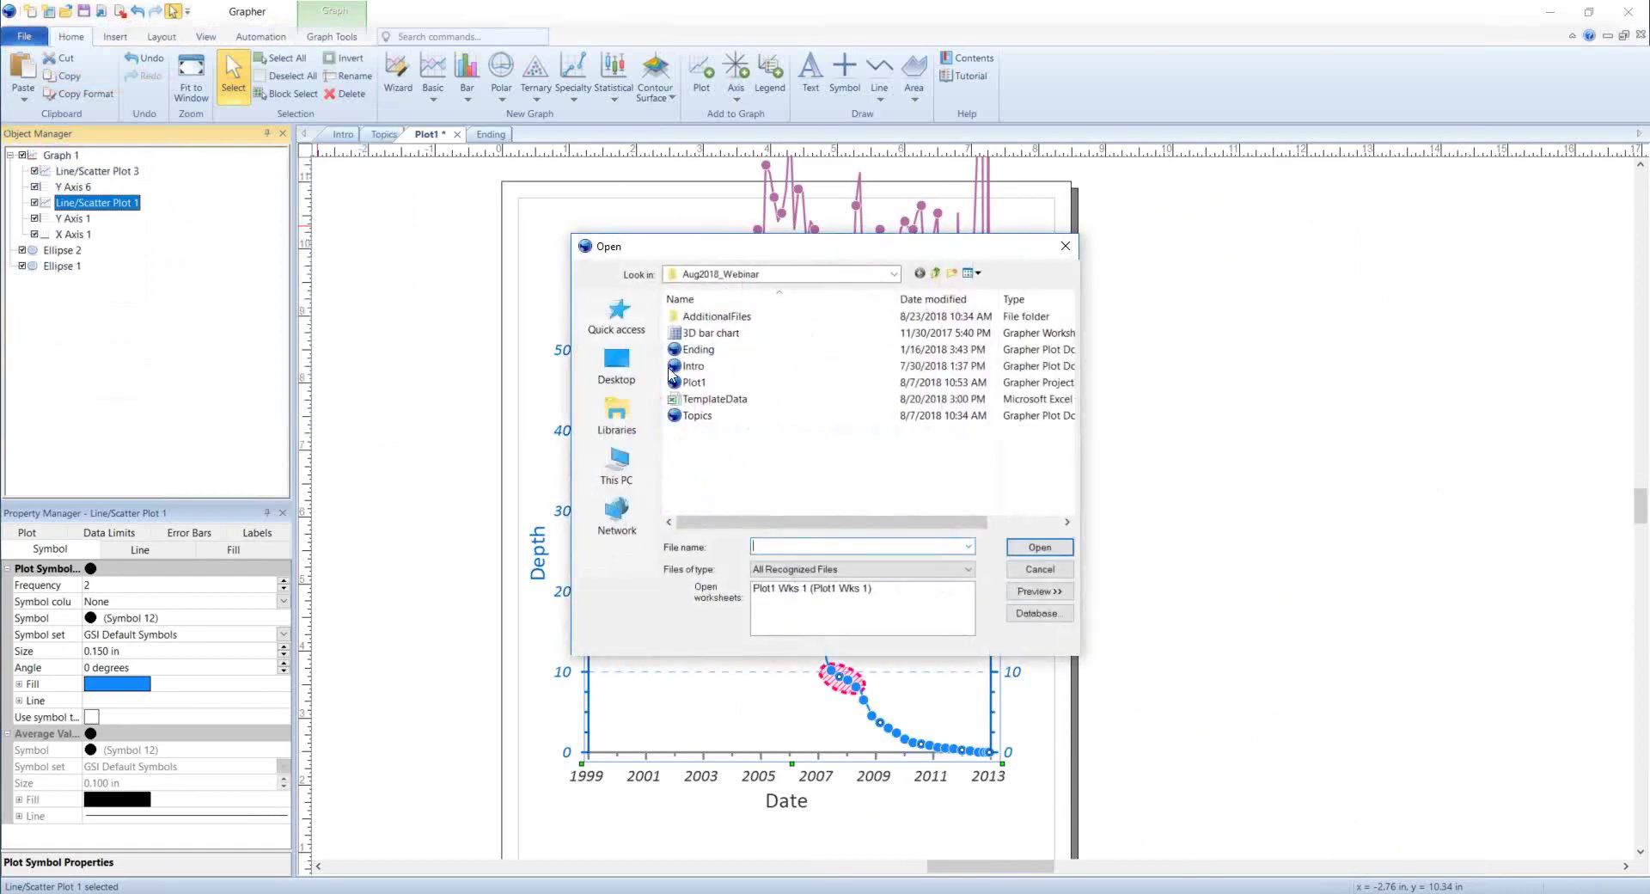
click(713, 332)
click(1040, 547)
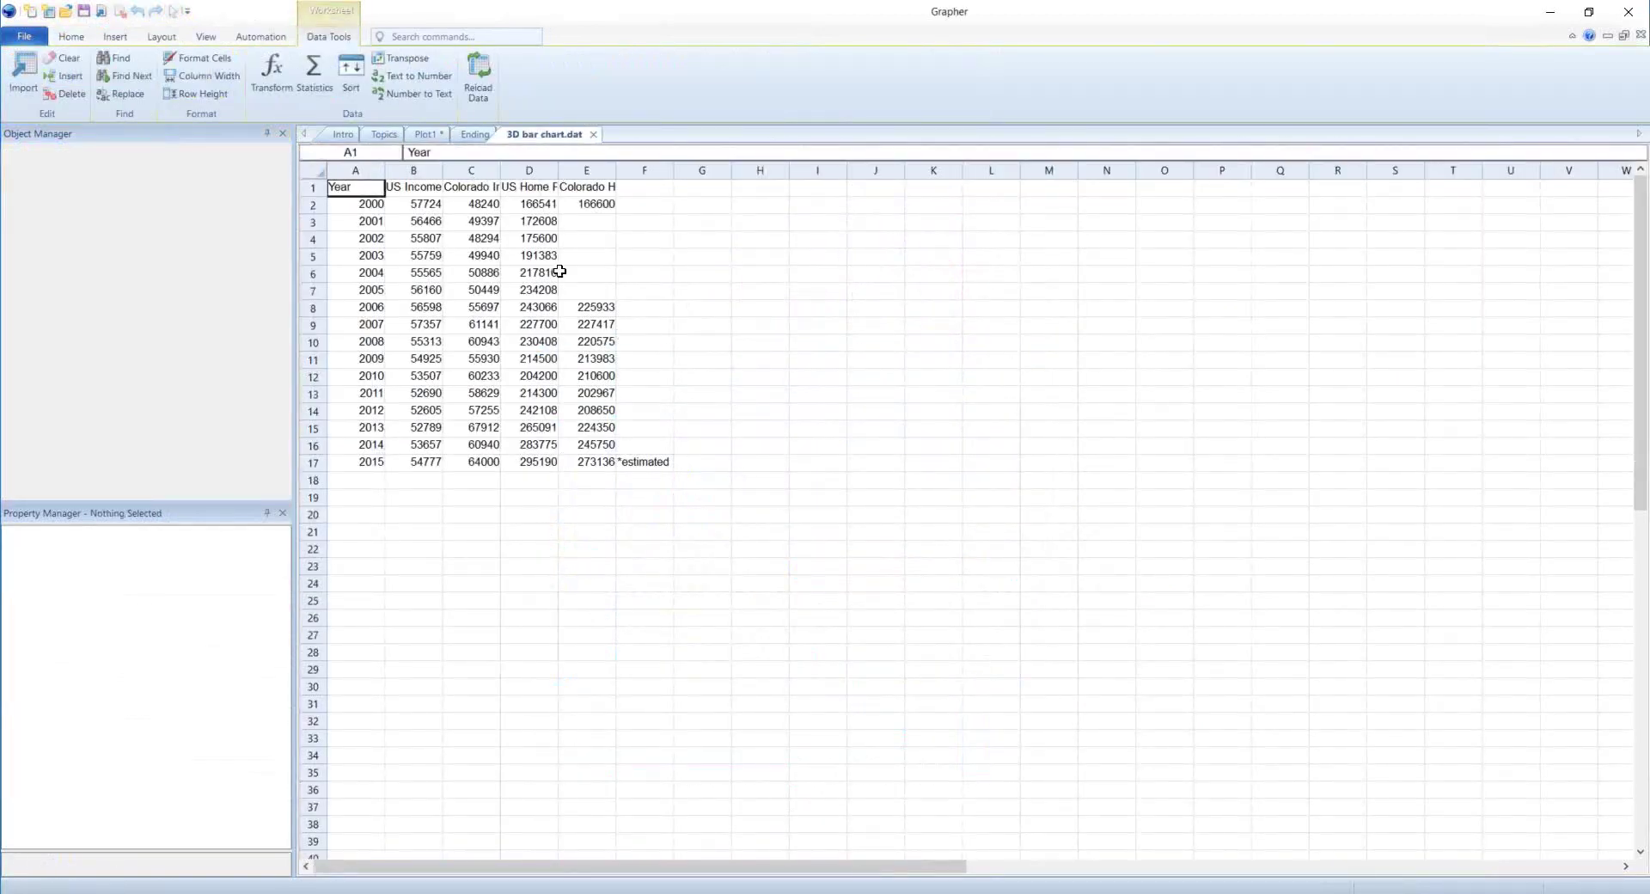
- Create a new line/scatter graph from worksheet columns A through E
drag(373, 172, 576, 174)
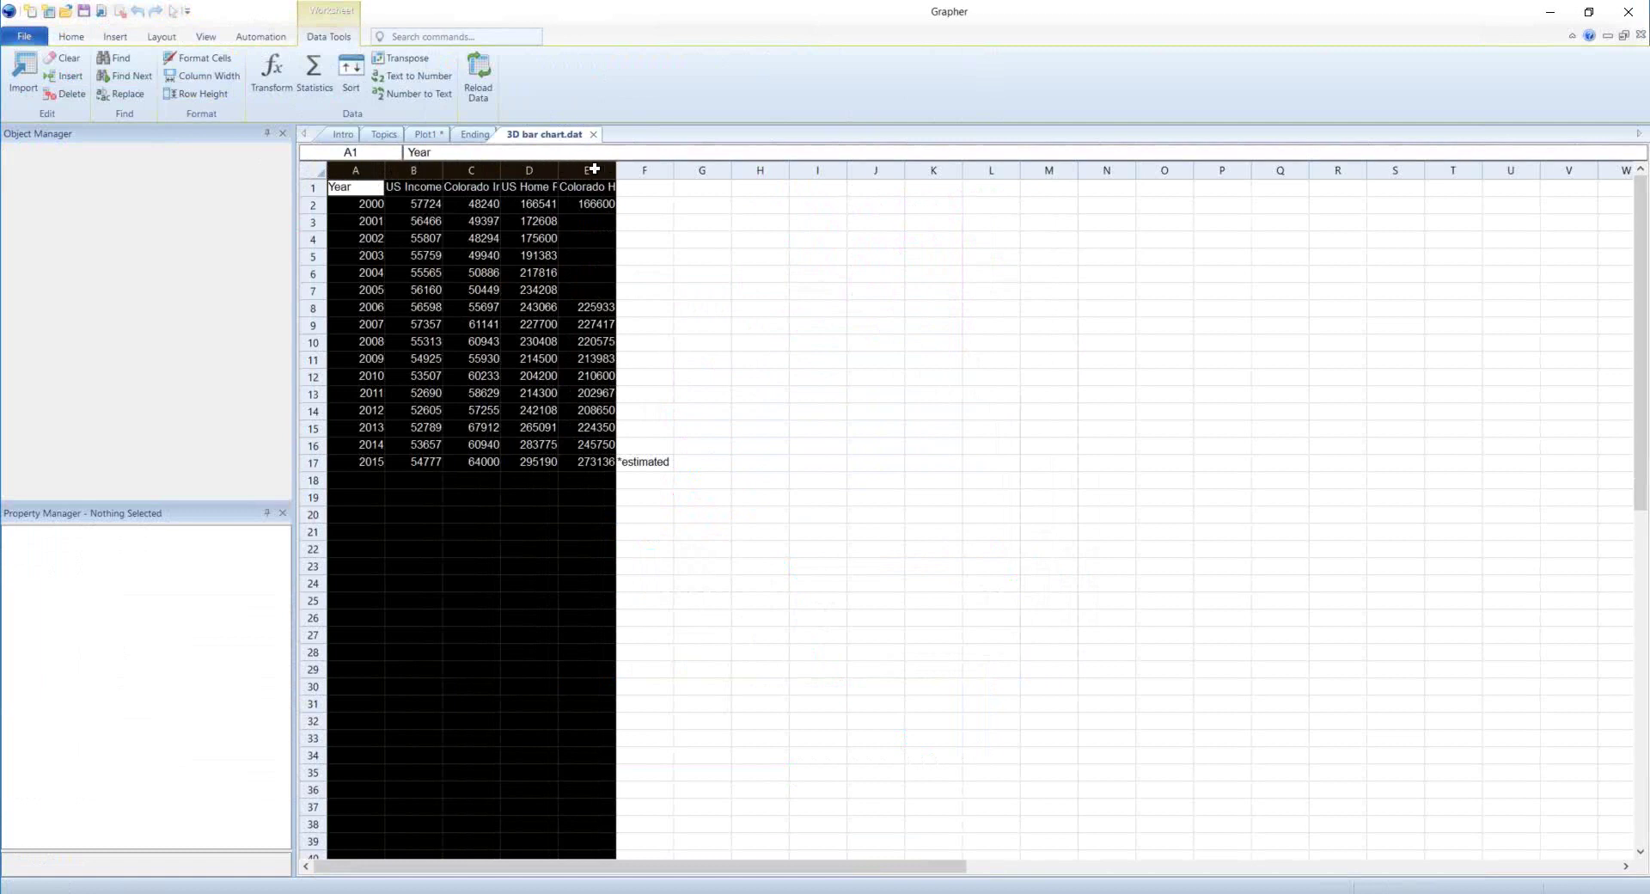
click(71, 36)
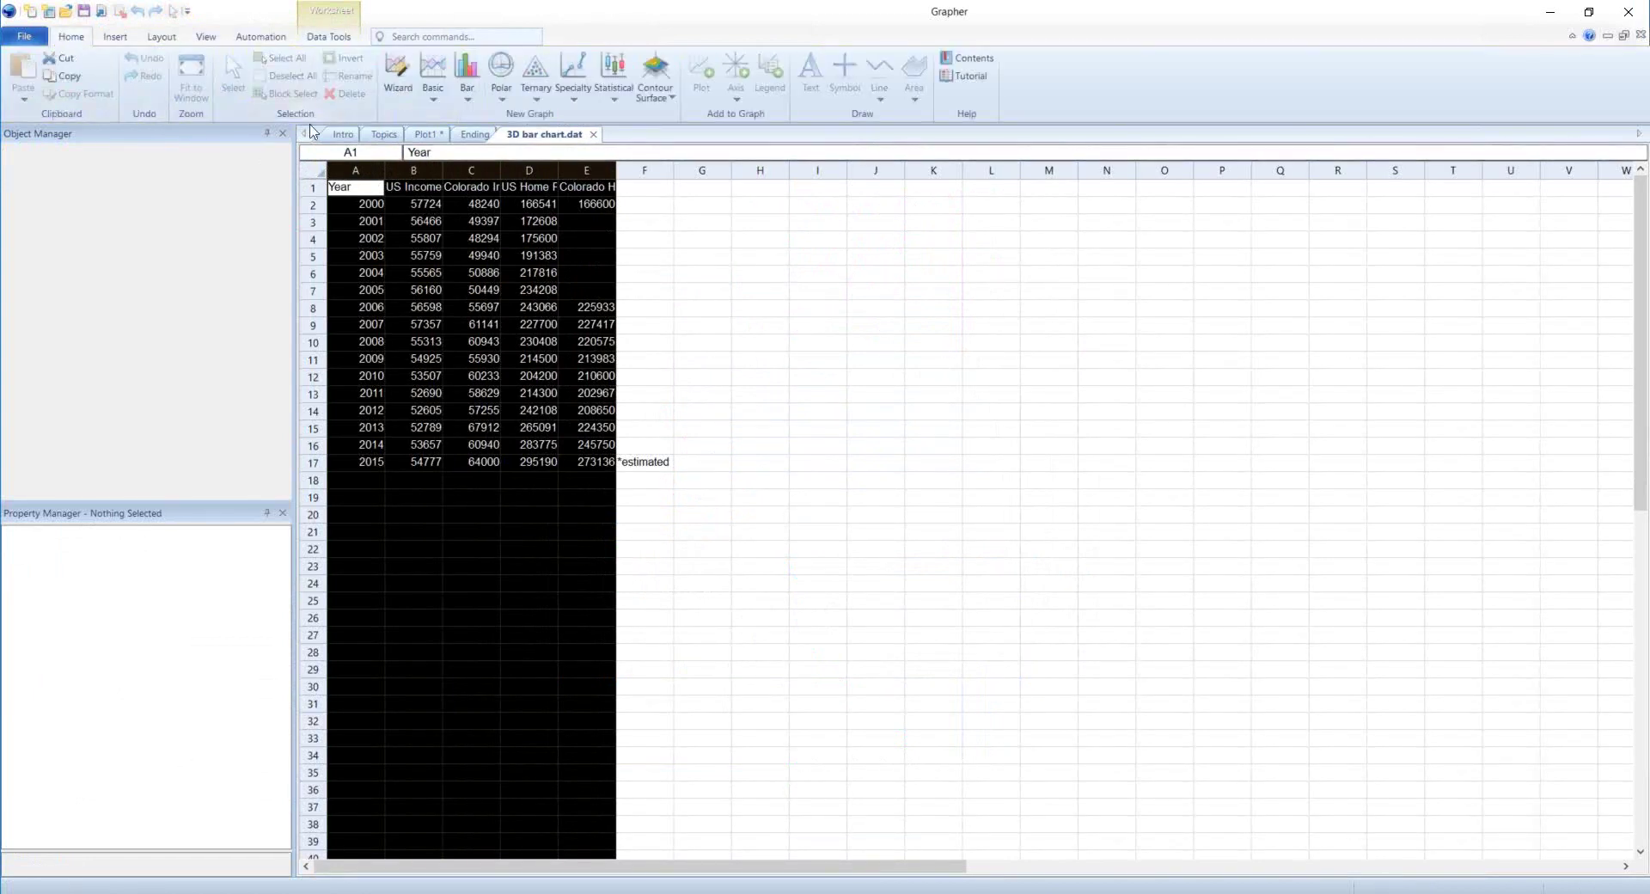
click(429, 95)
click(447, 135)
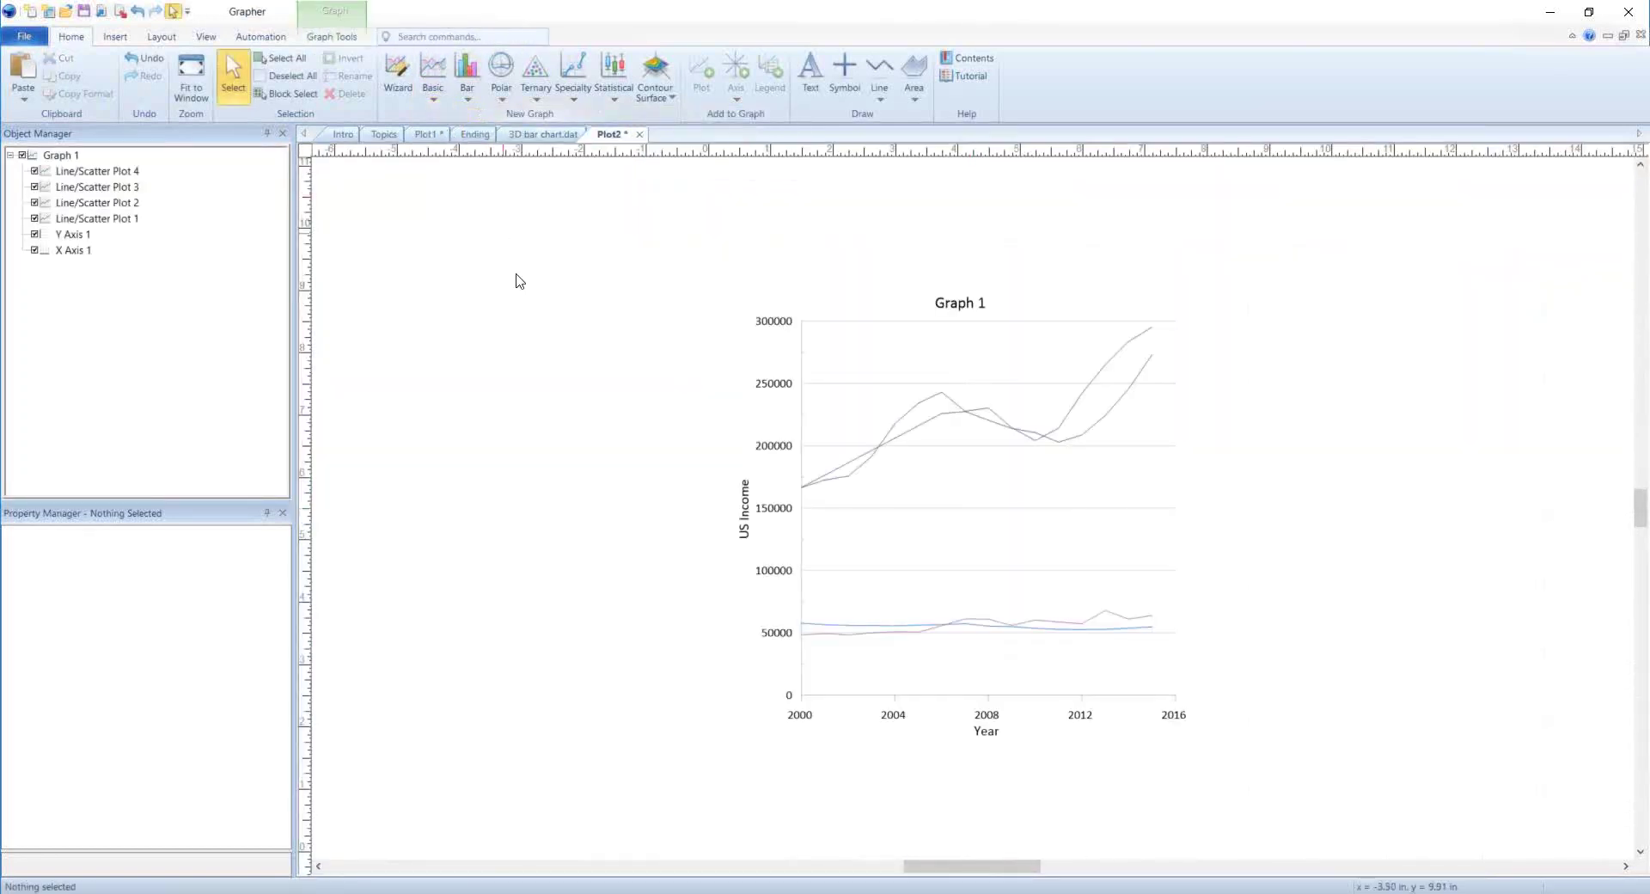
scroll(1074, 636, up, 2)
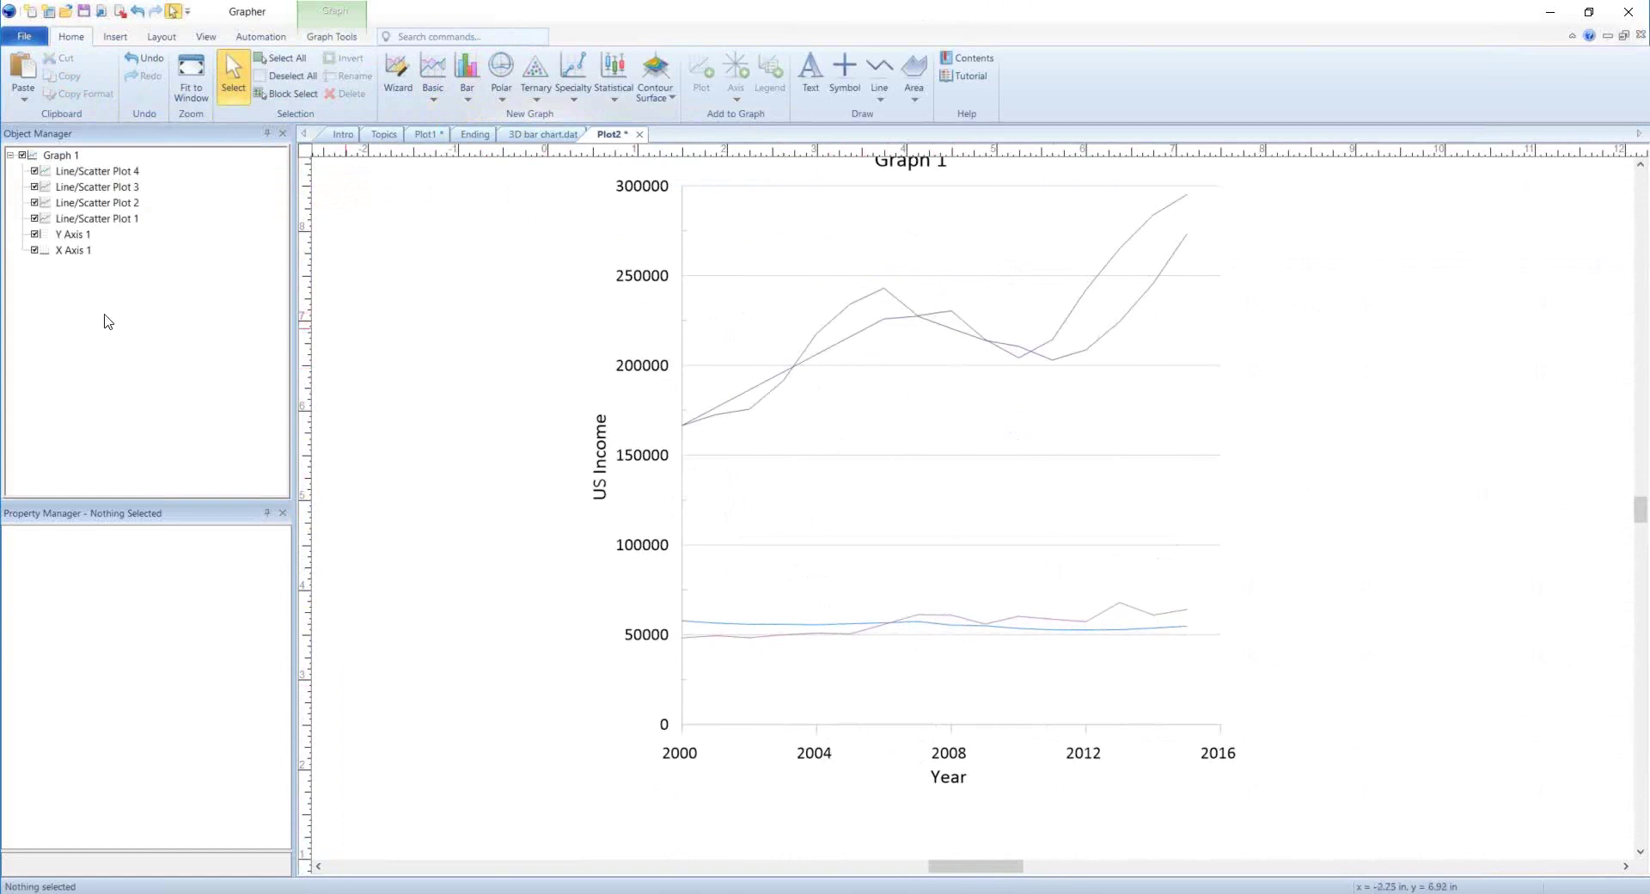
- Inspect the four line/scatter plots one by one, checking which worksheet columns each one uses
click(93, 219)
click(100, 203)
click(104, 187)
click(103, 171)
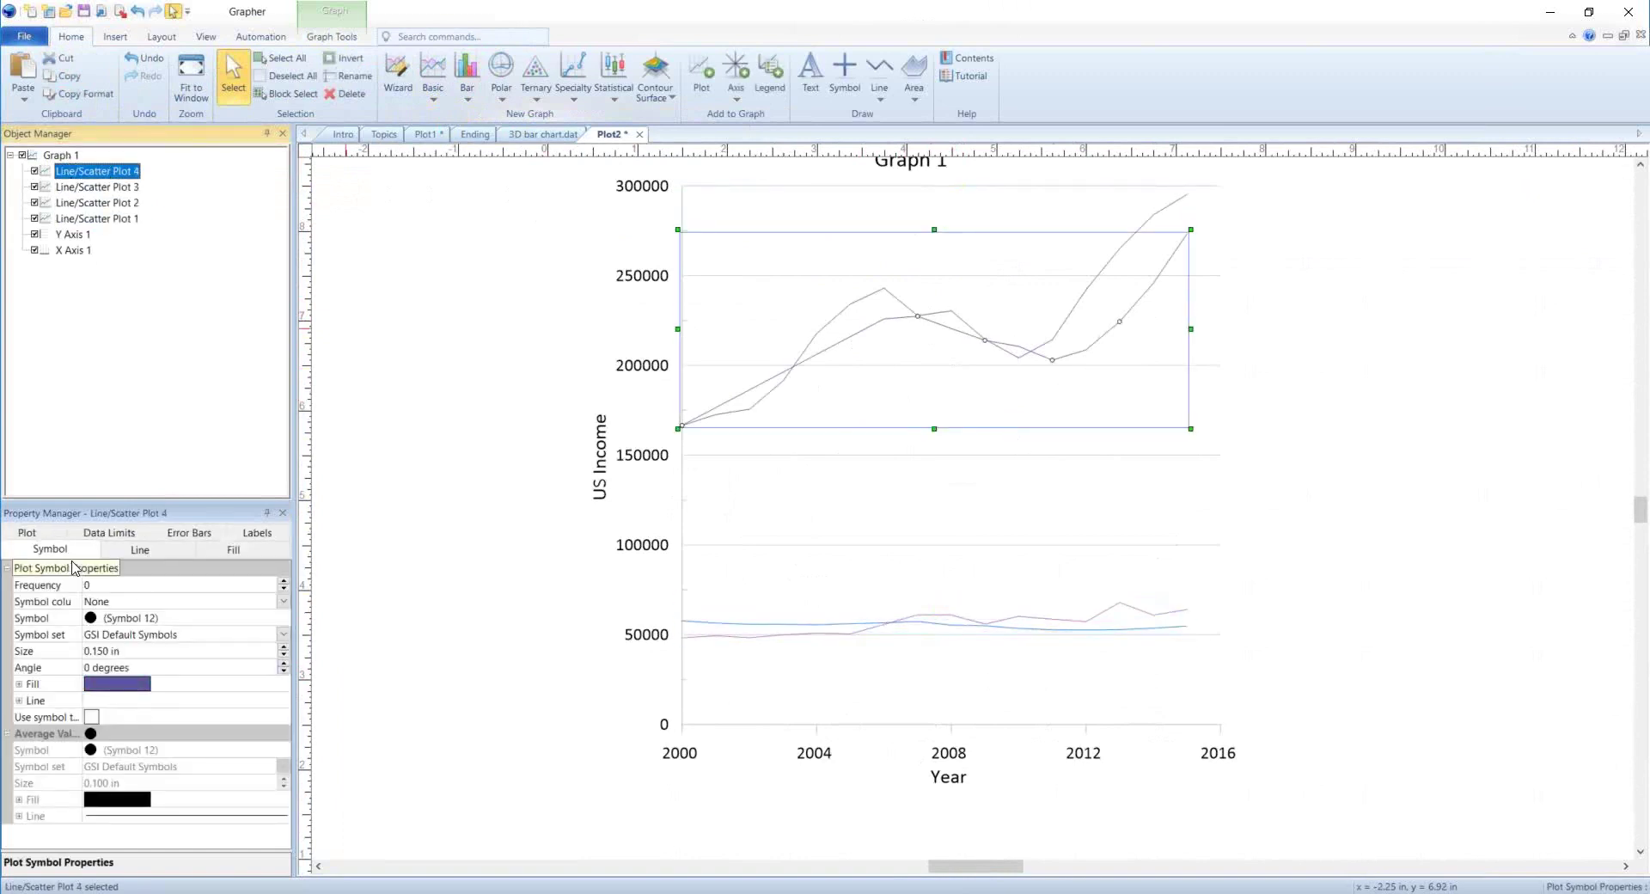
click(34, 532)
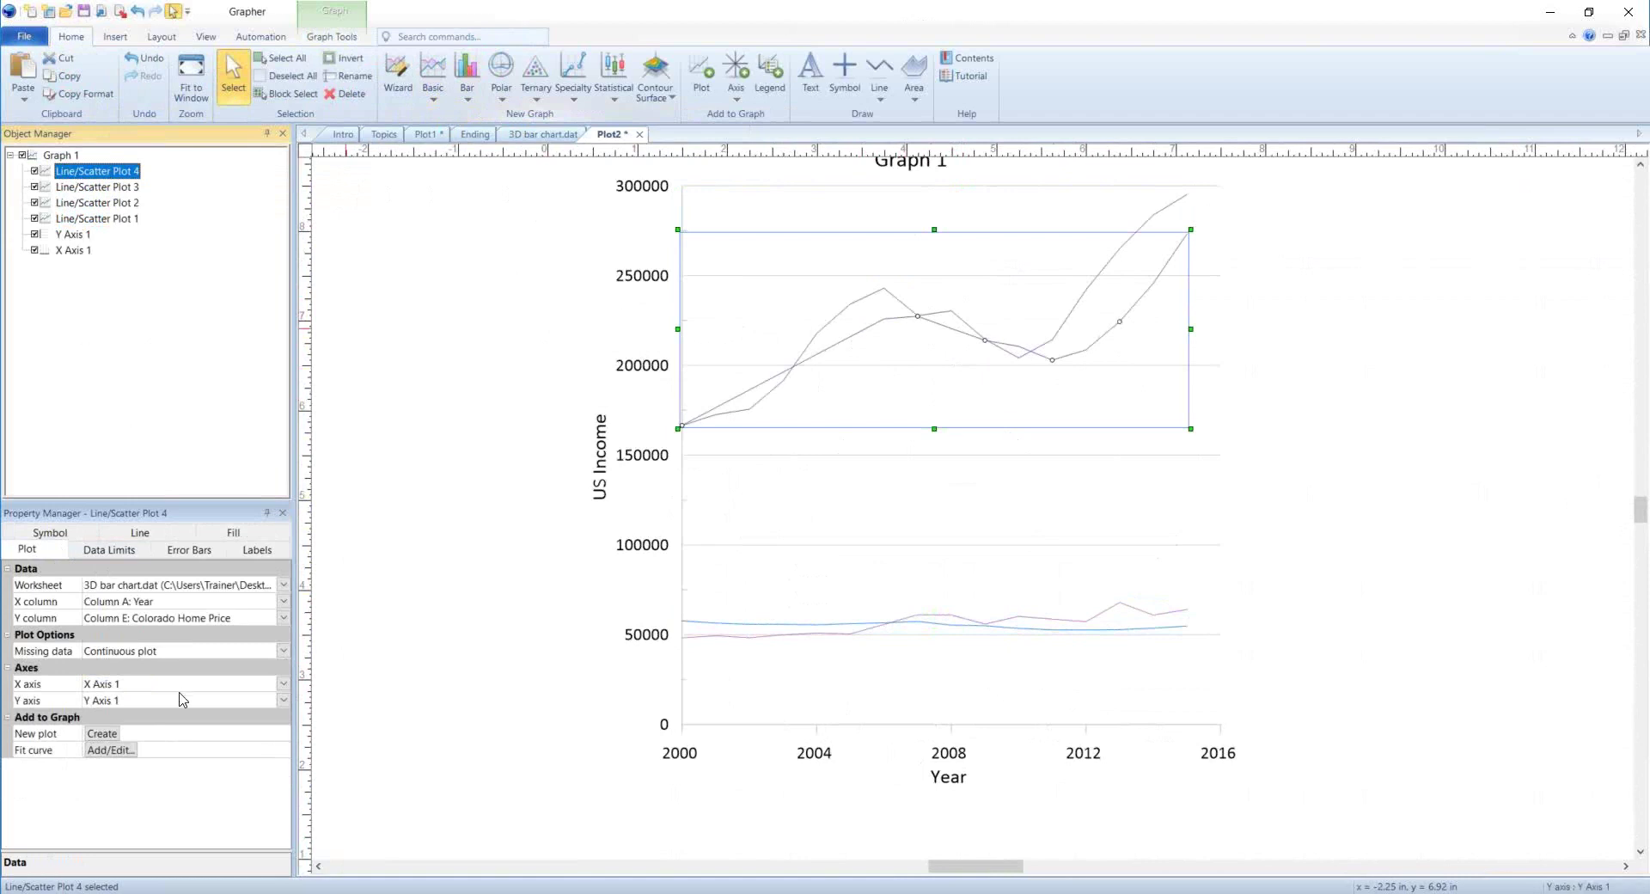
click(103, 220)
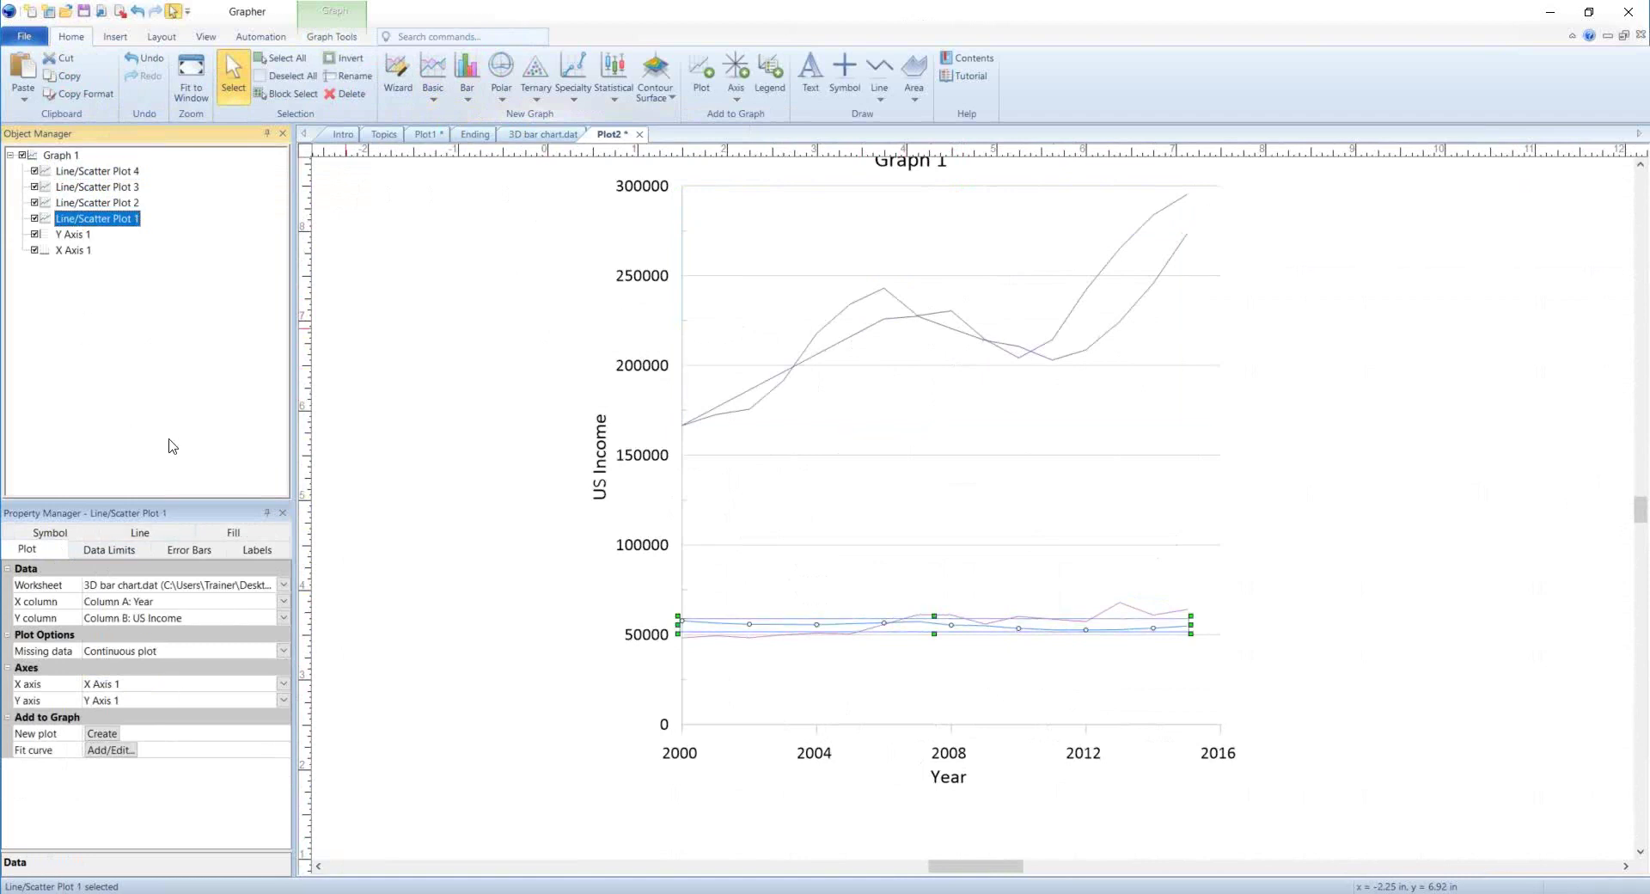
click(125, 203)
click(124, 187)
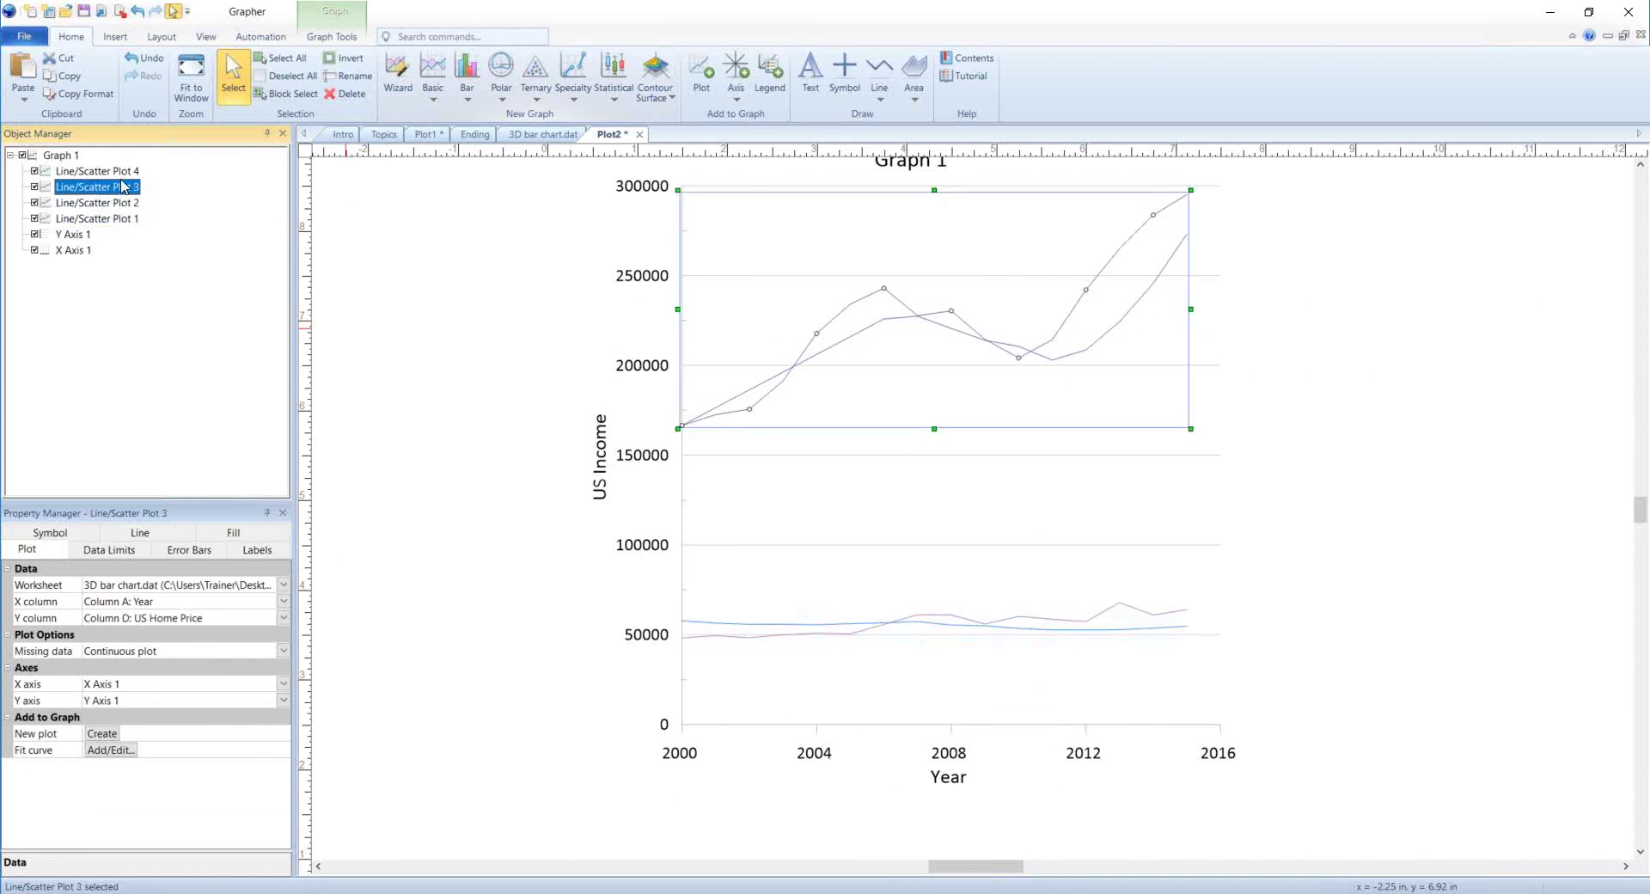
- Check Line/Scatter Plot 4's worksheet columns and view the default plot palette and its color gradient in the program options
click(121, 172)
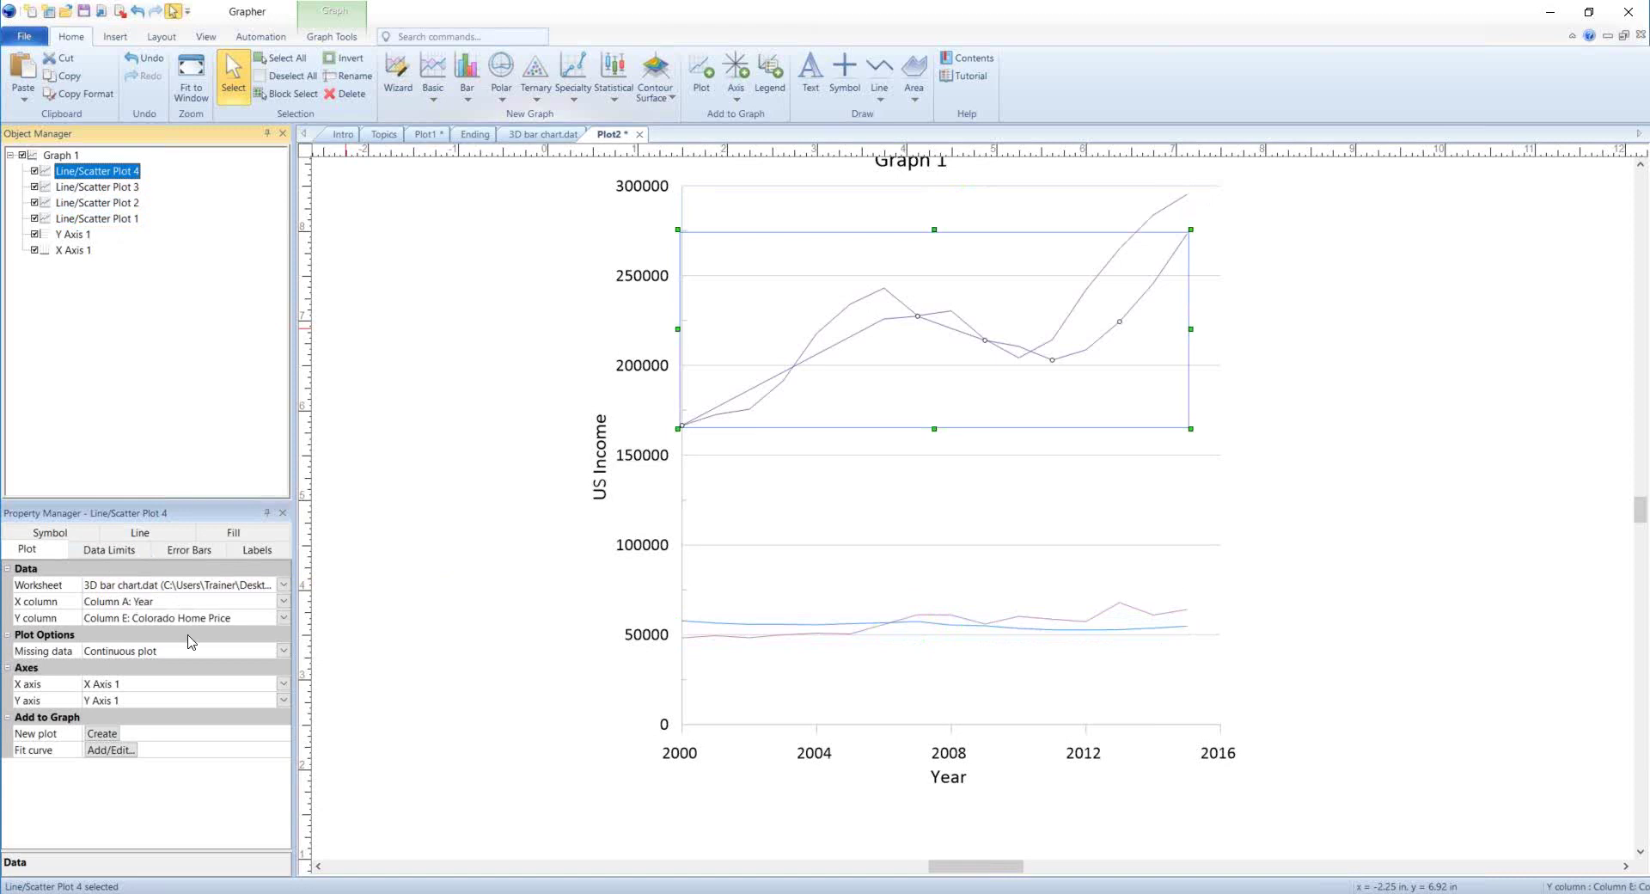
click(29, 39)
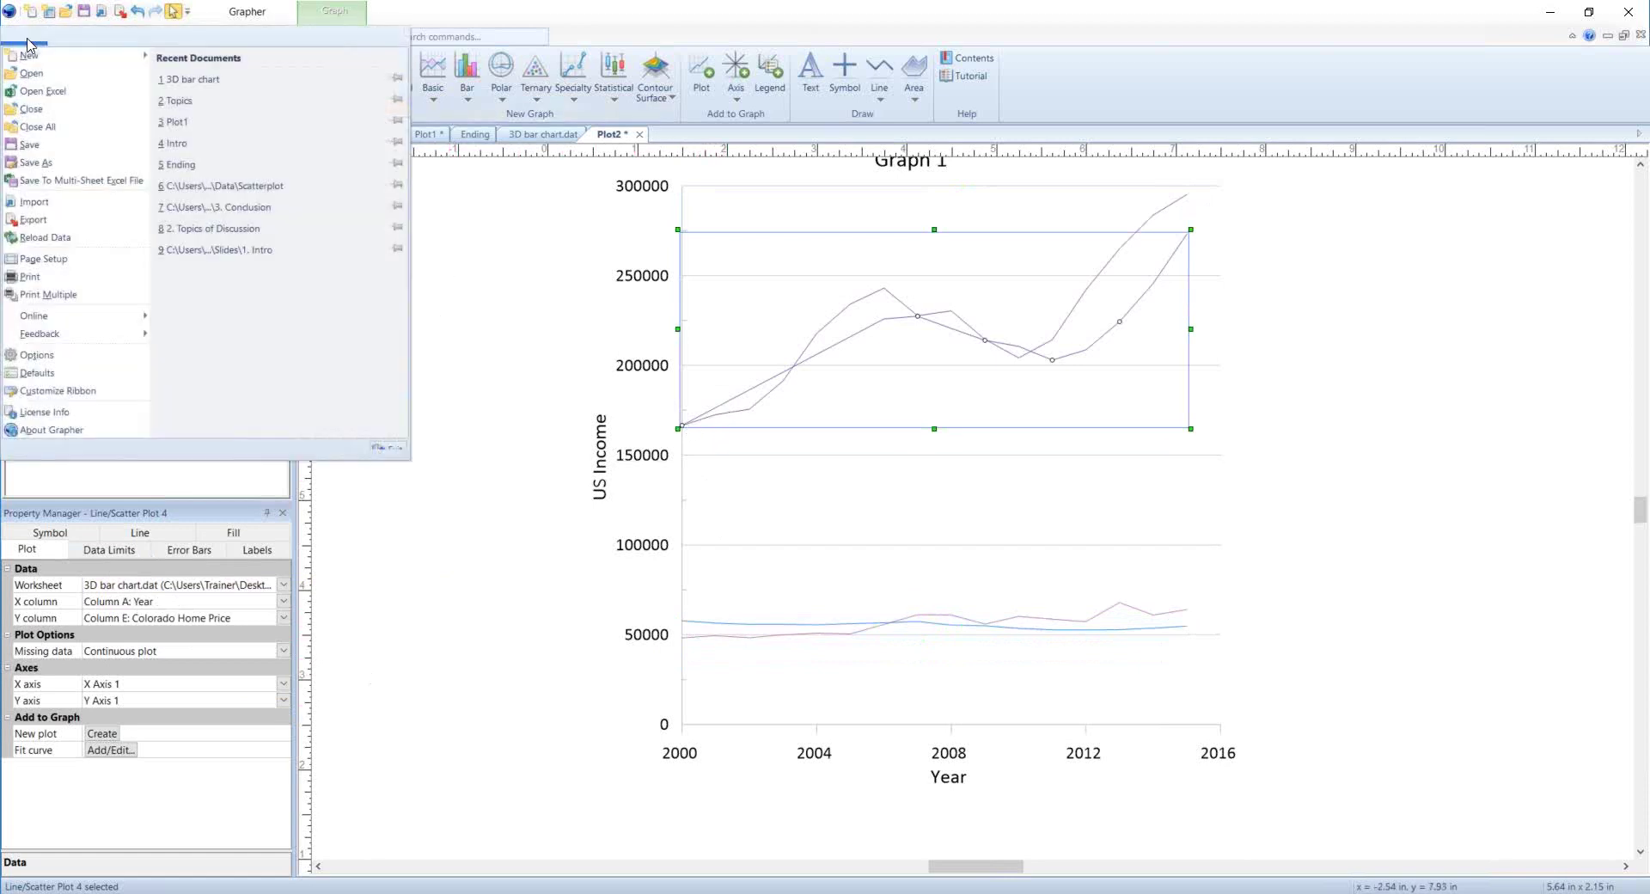
click(41, 357)
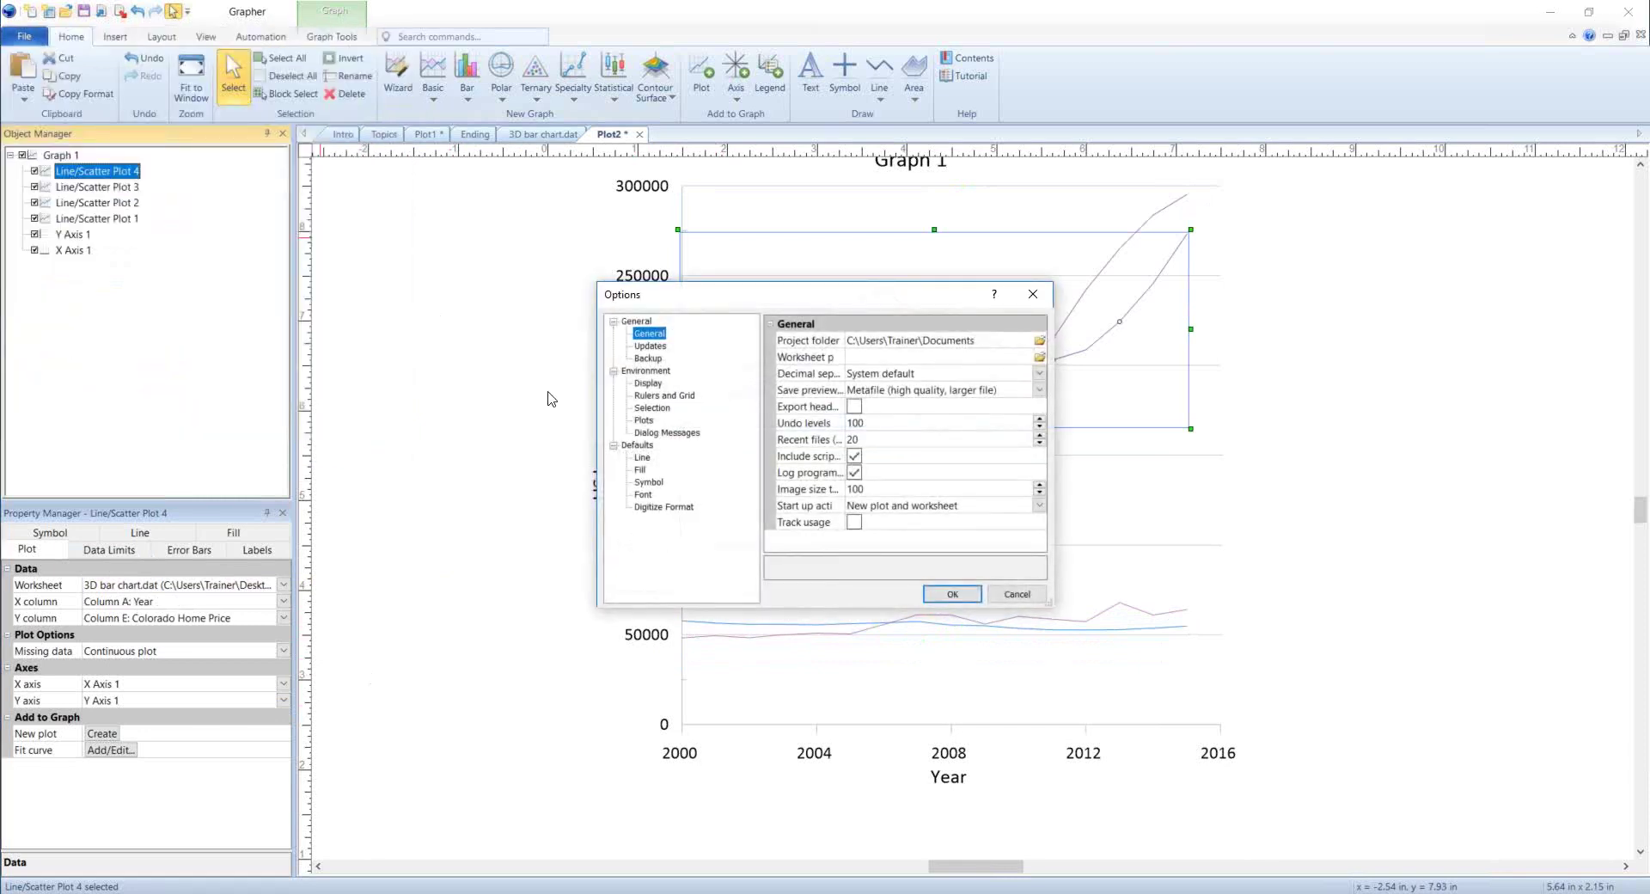
click(651, 423)
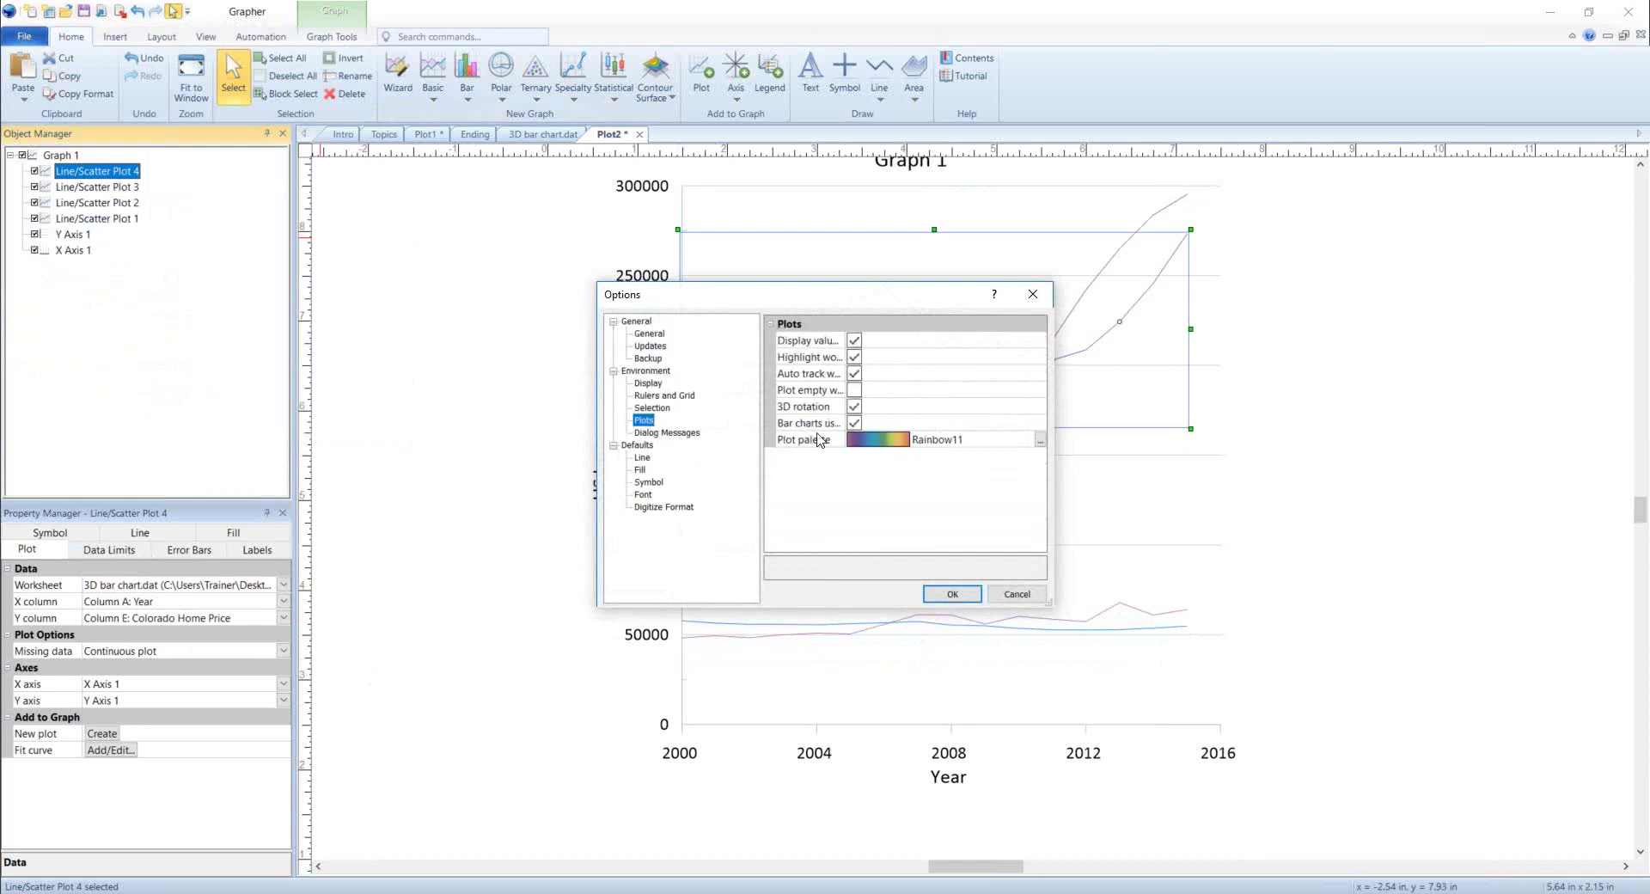
click(941, 443)
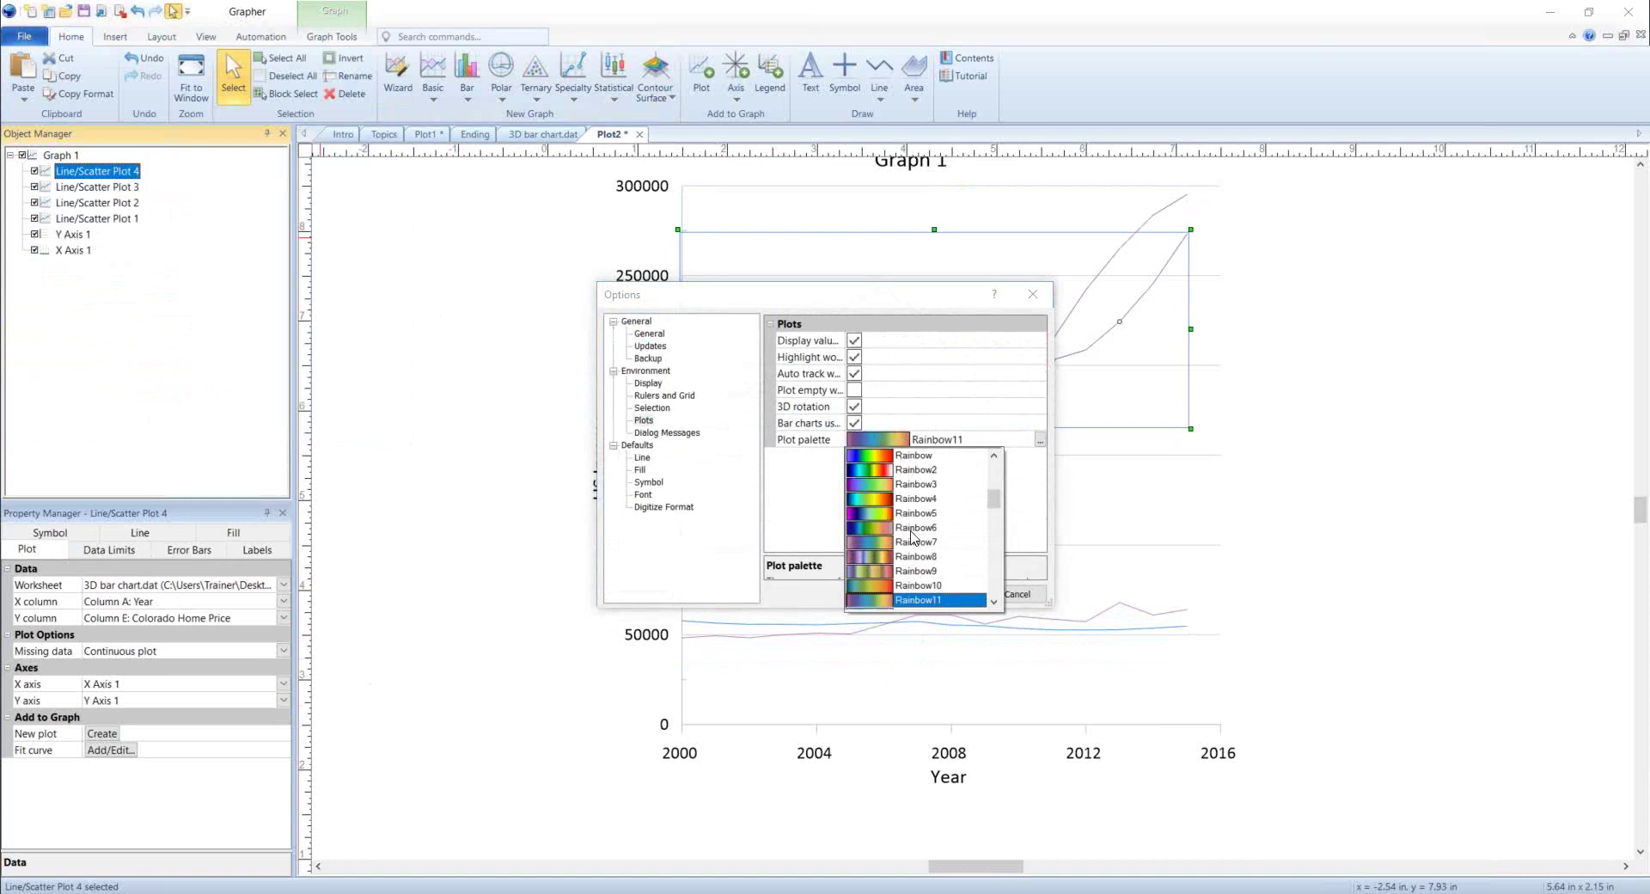
click(1040, 440)
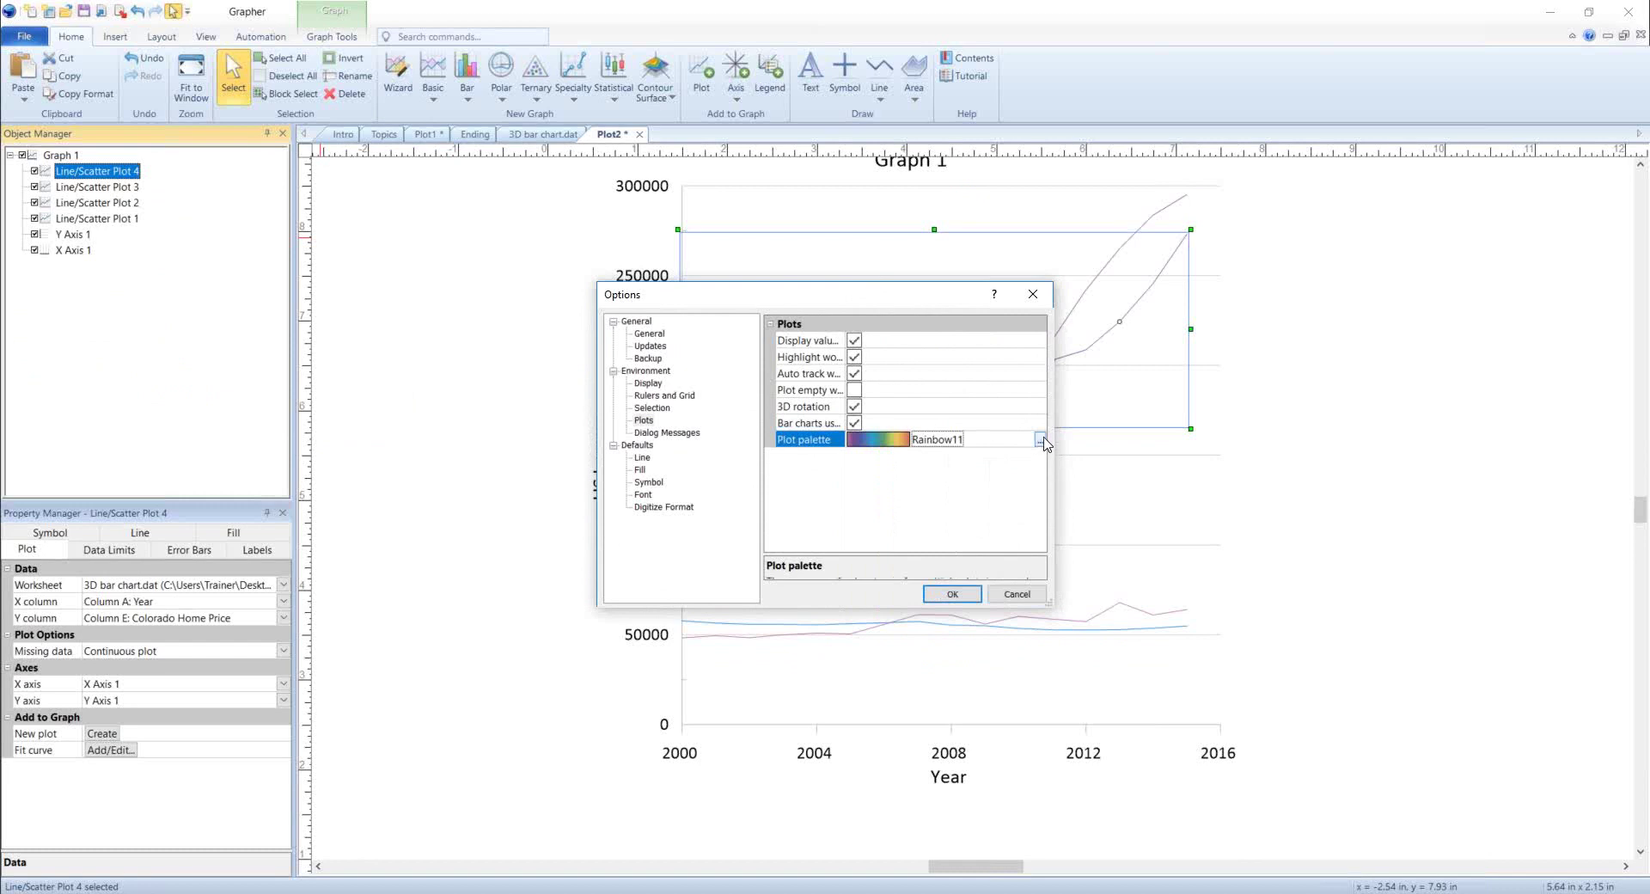
click(1040, 440)
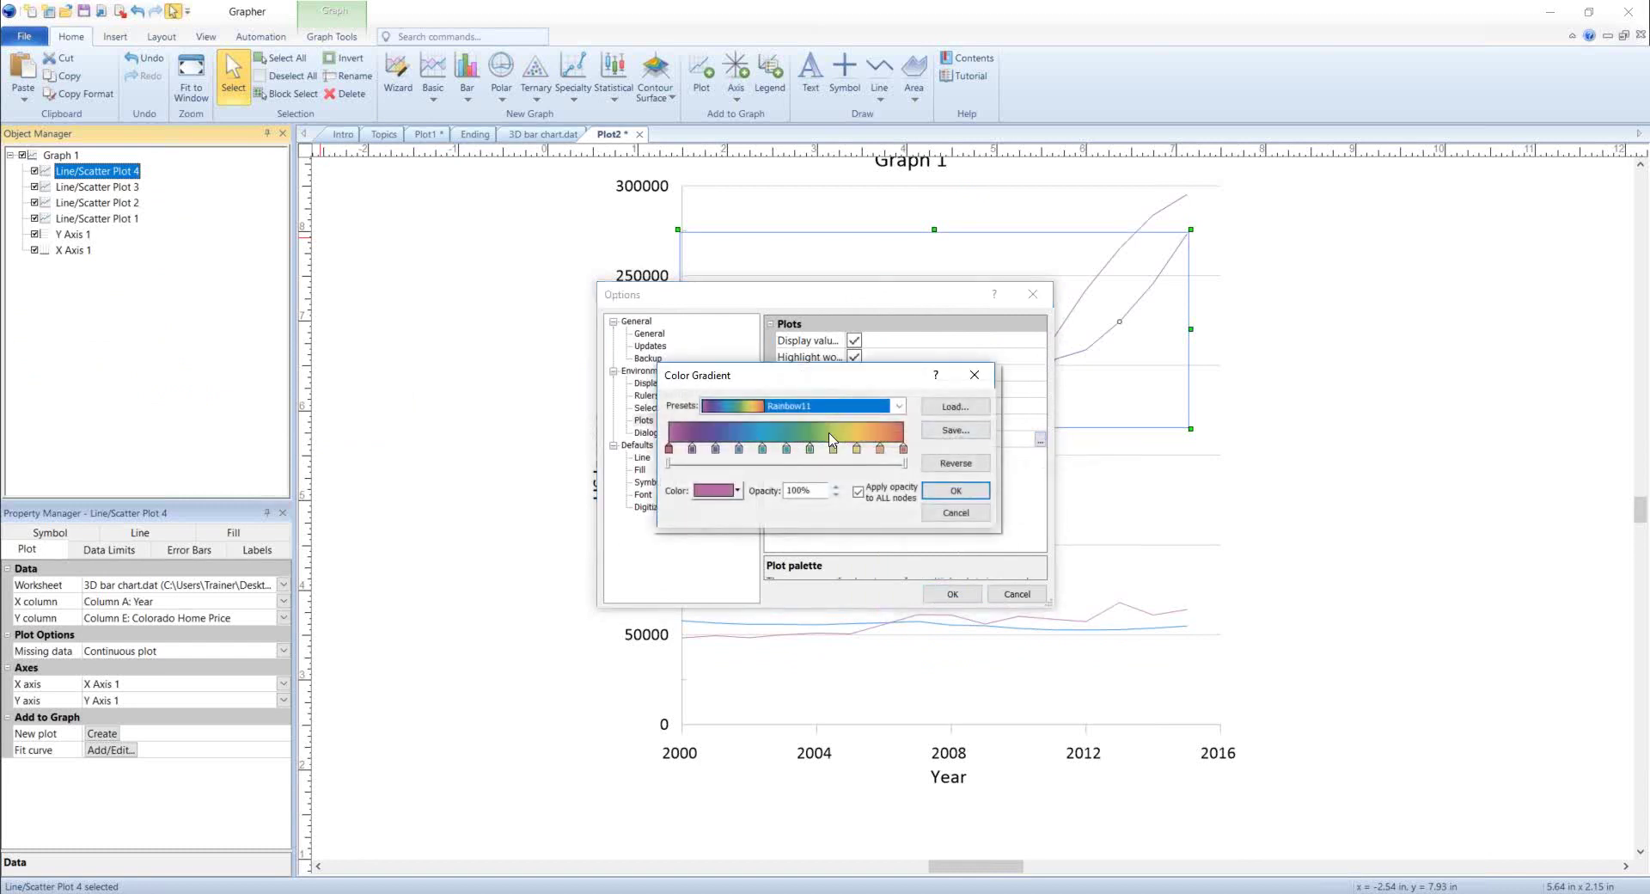
click(954, 513)
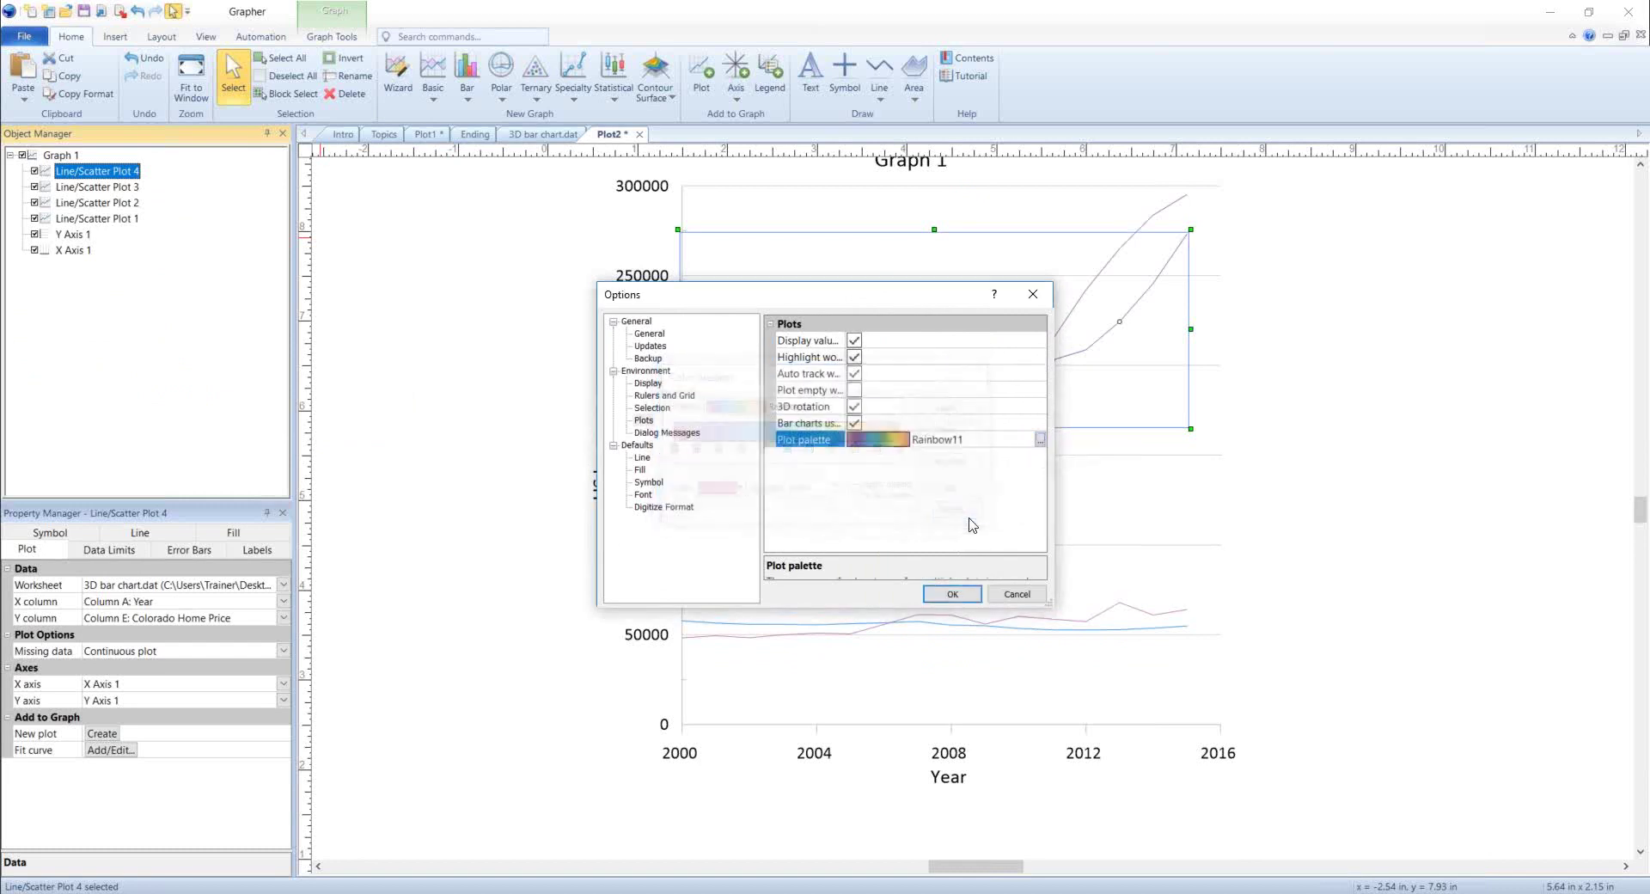
click(1020, 597)
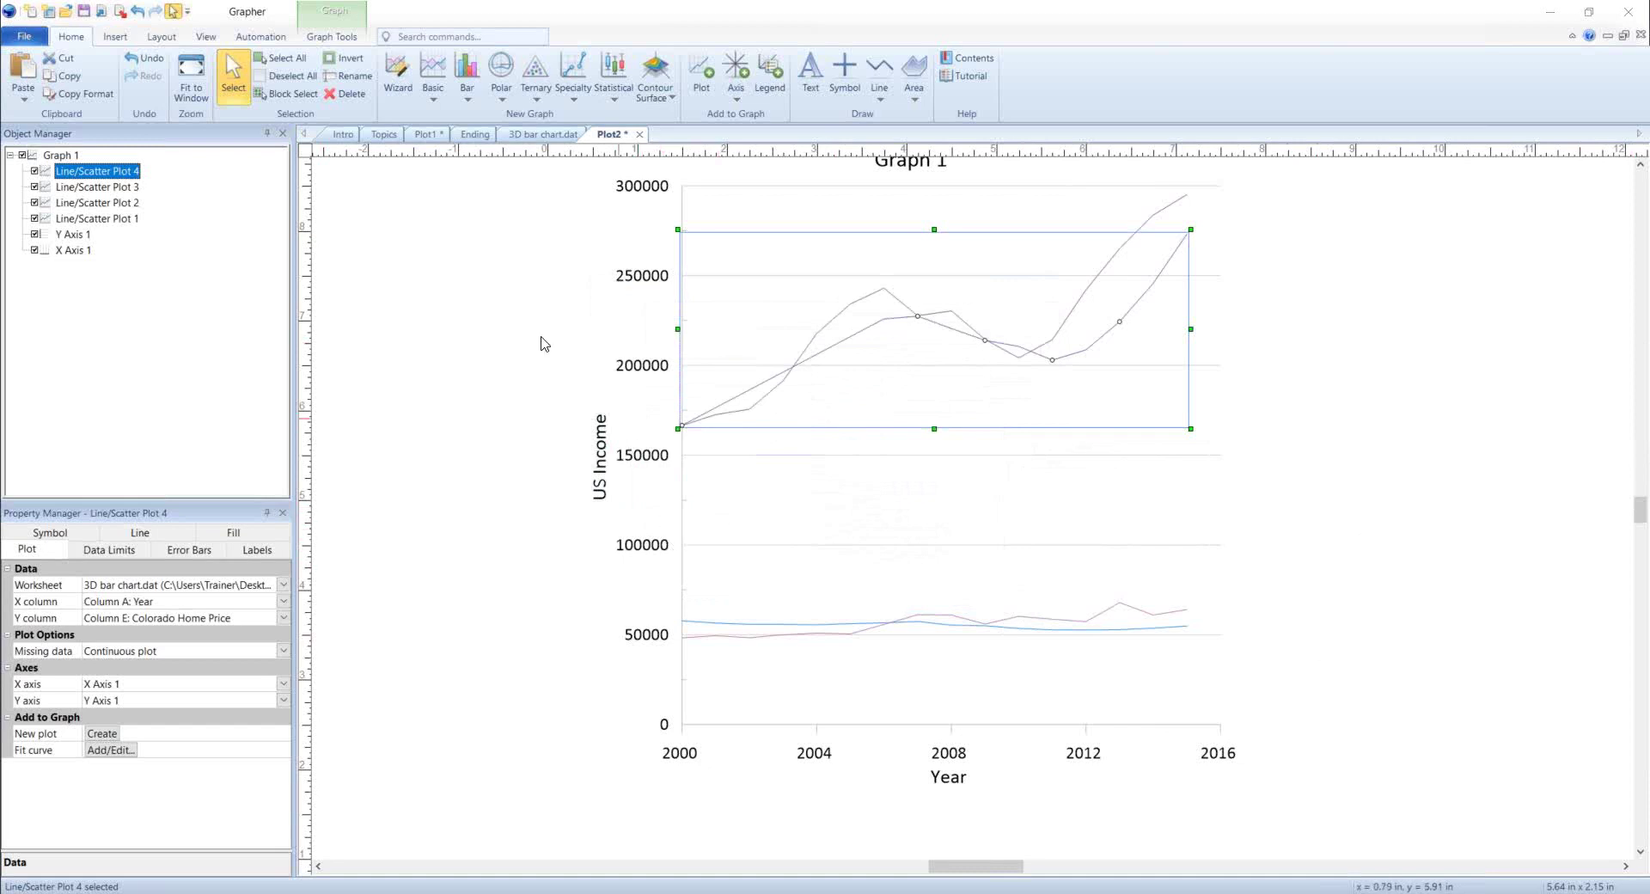
- Switch to the Plot1 document and hide Ellipse 1 and Ellipse 2
click(430, 135)
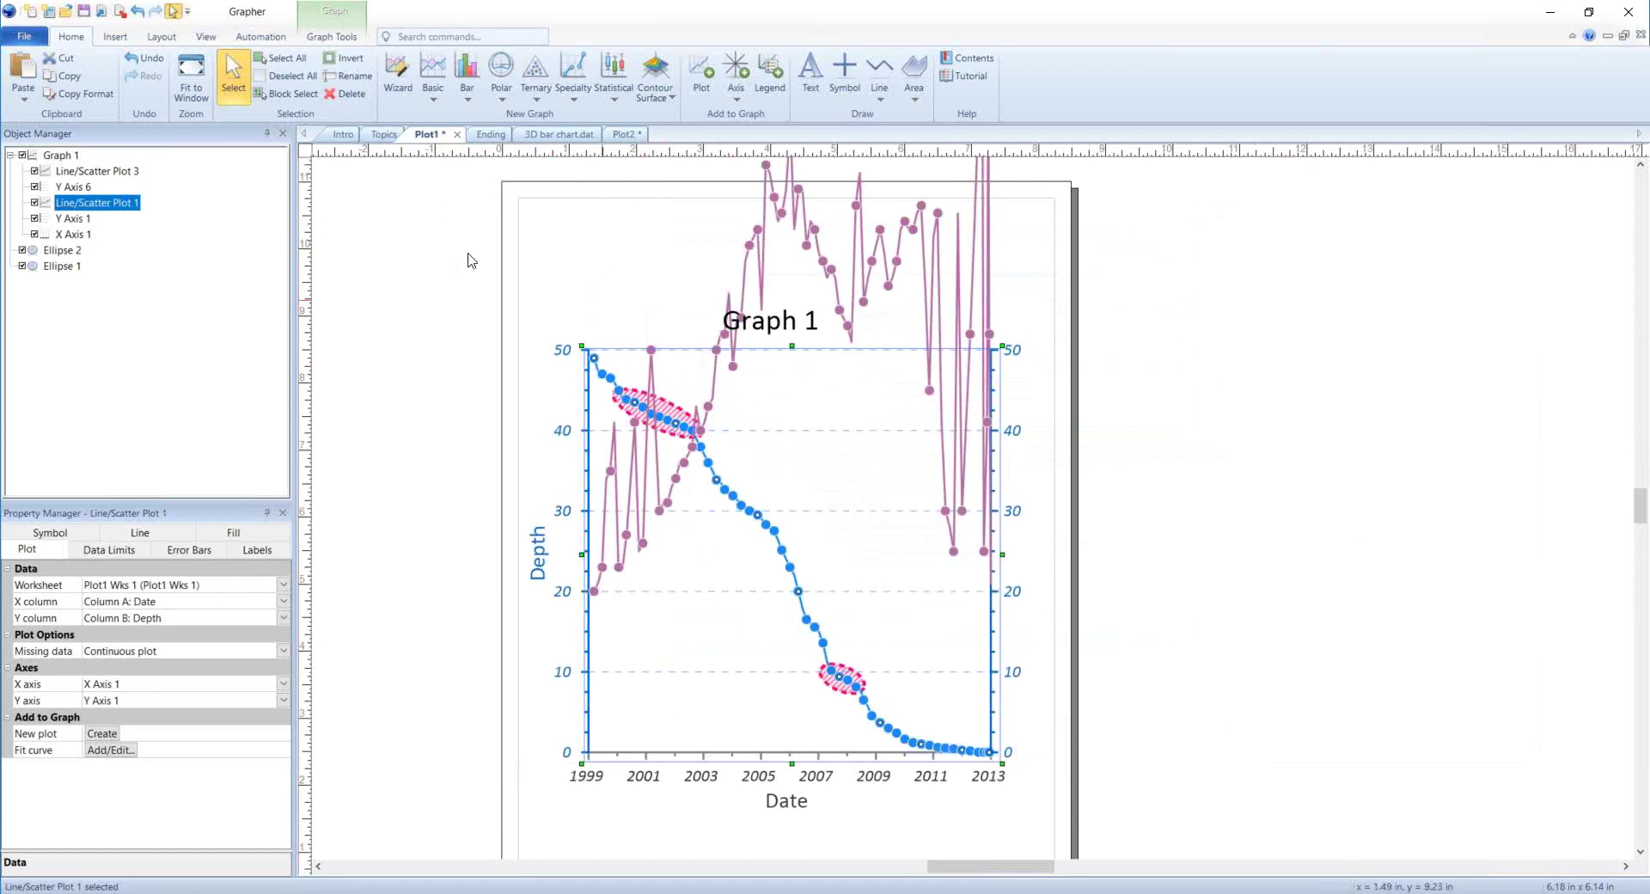
click(22, 266)
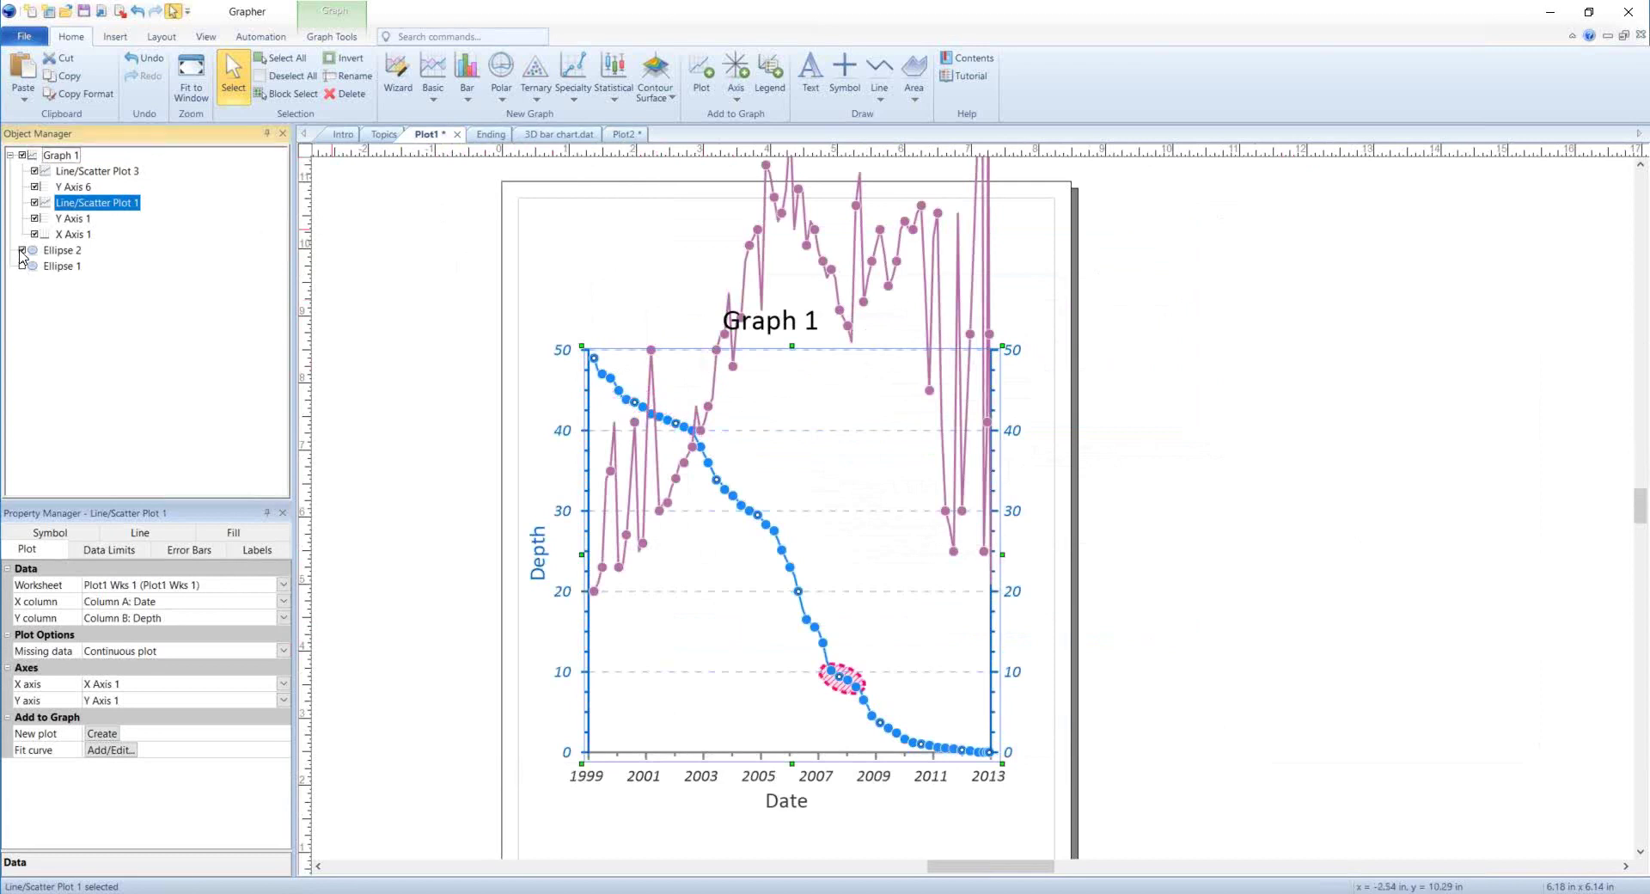
click(23, 250)
- Set the symbol frequency to 1 for Line/Scatter Plot 1 and Line/Scatter Plot 3 together
ctrl+click(125, 181)
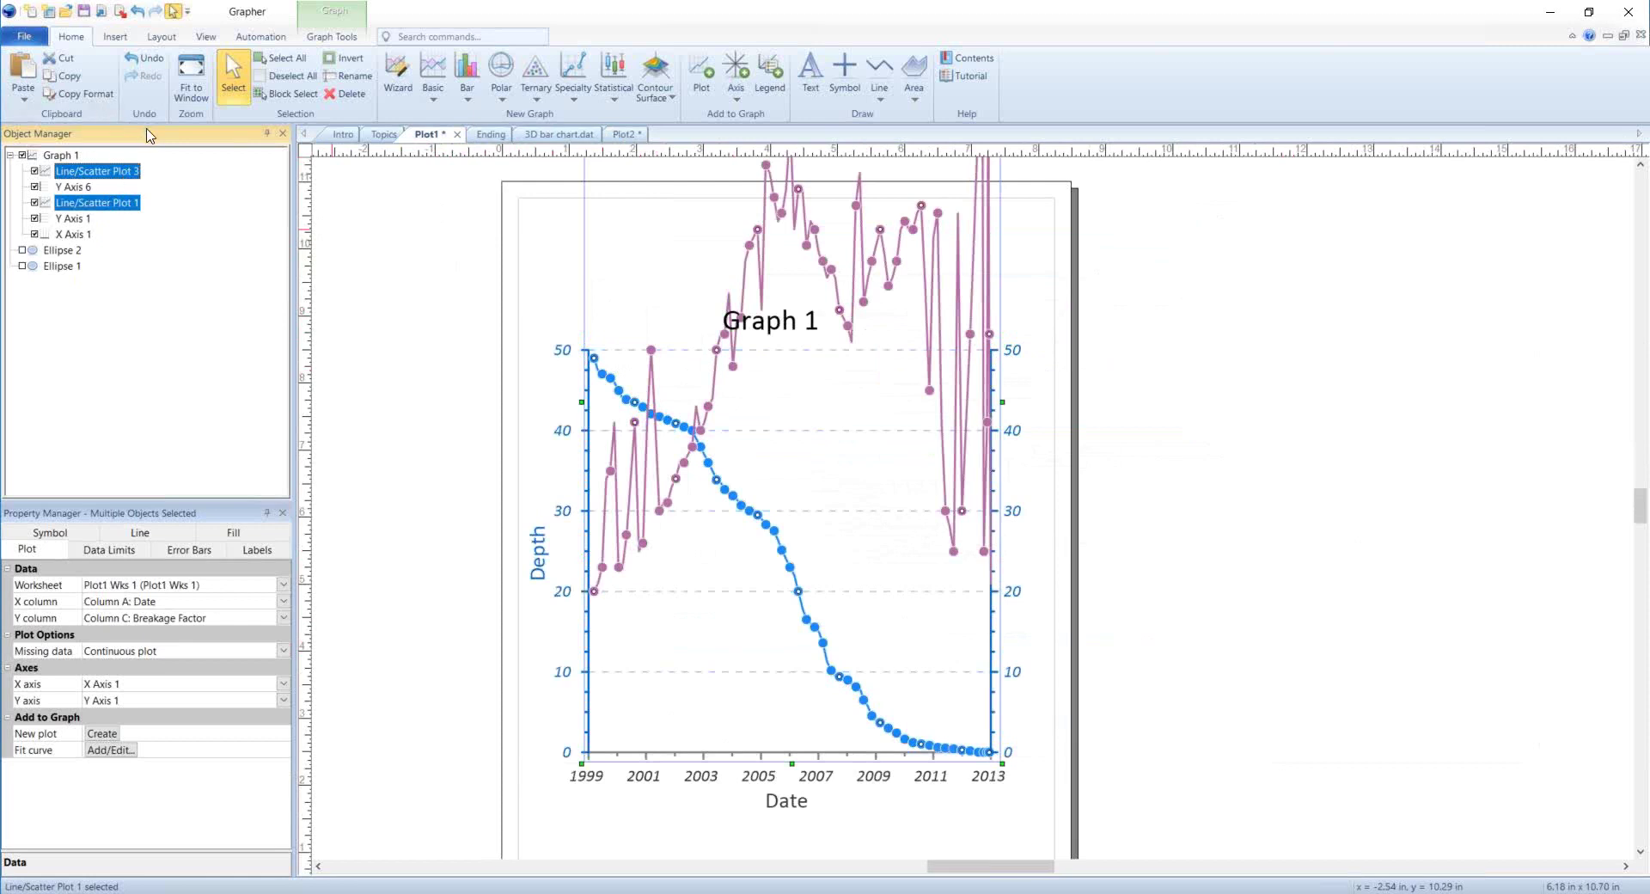
click(72, 538)
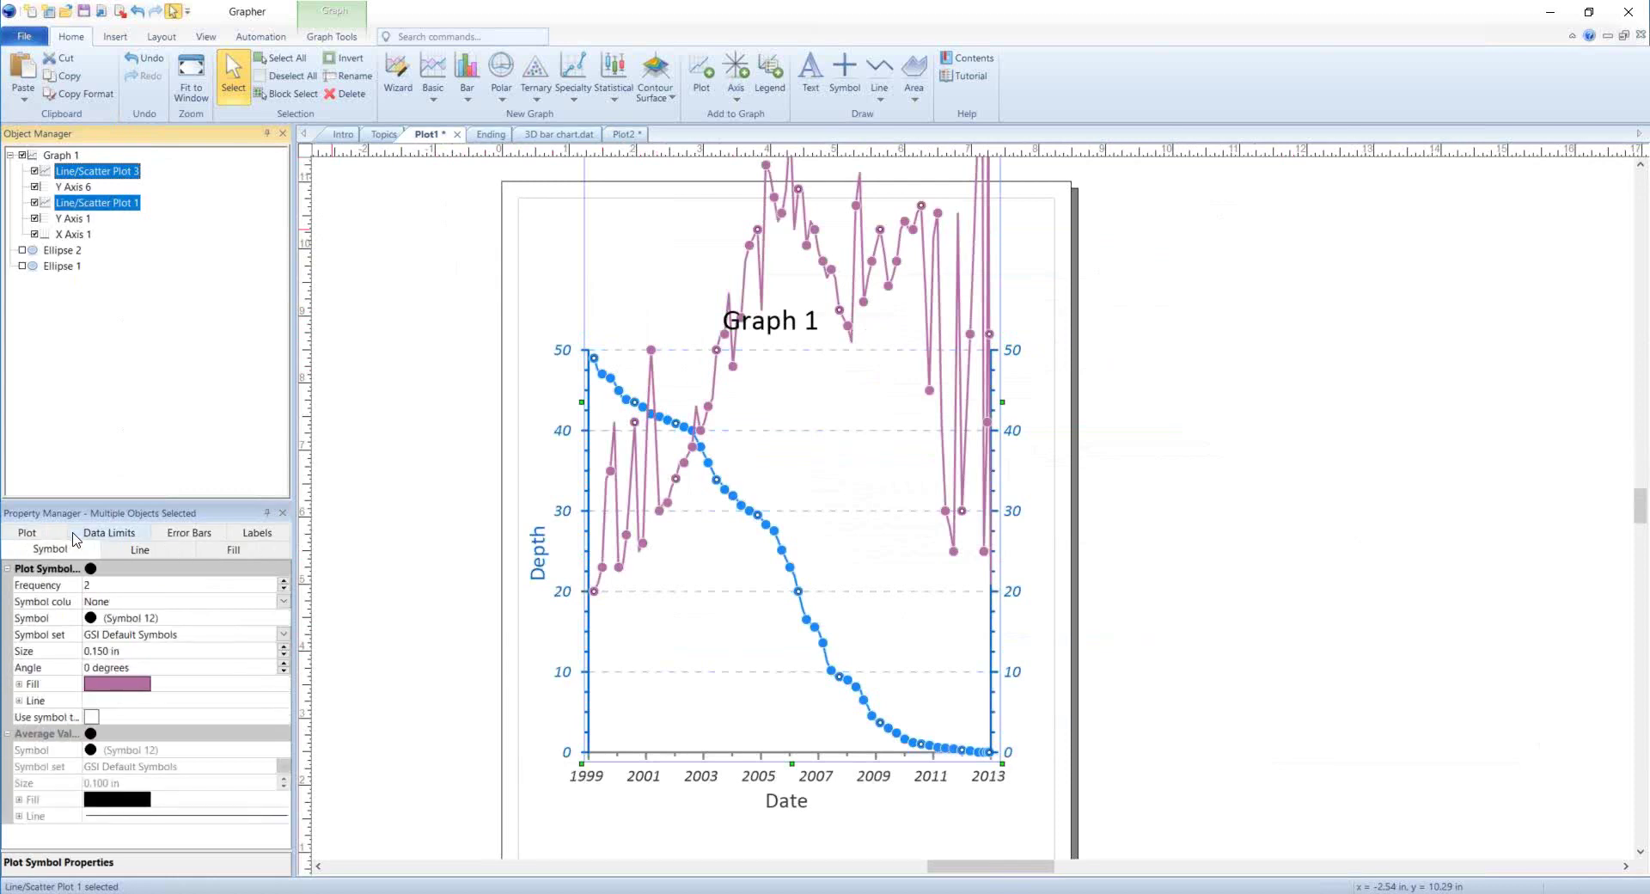
click(82, 584)
drag(82, 585, 117, 584)
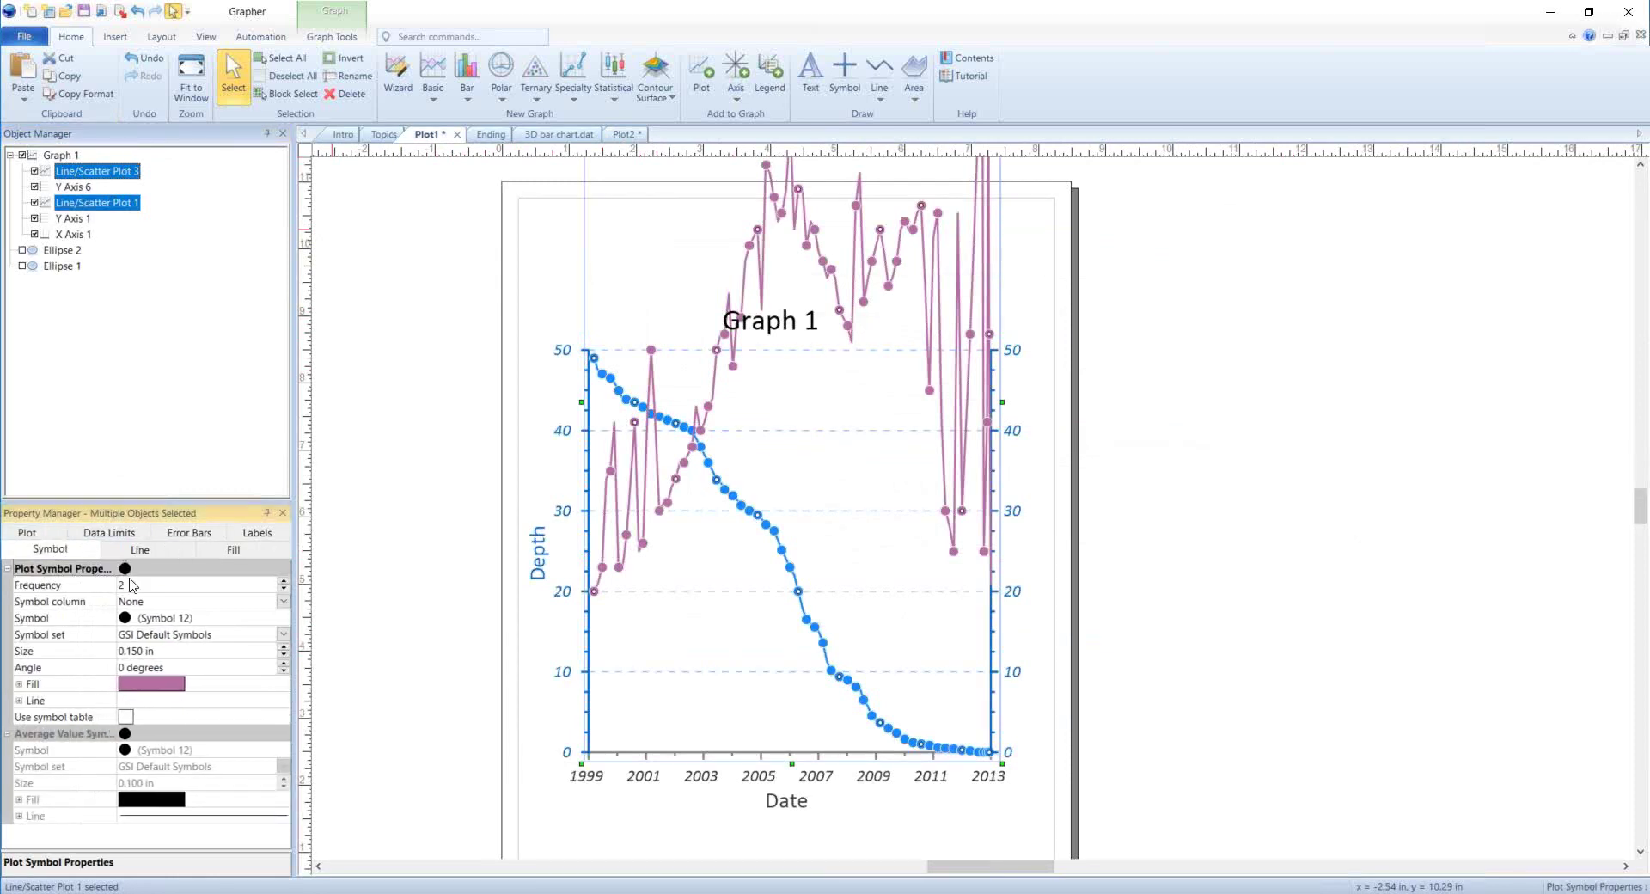
click(285, 590)
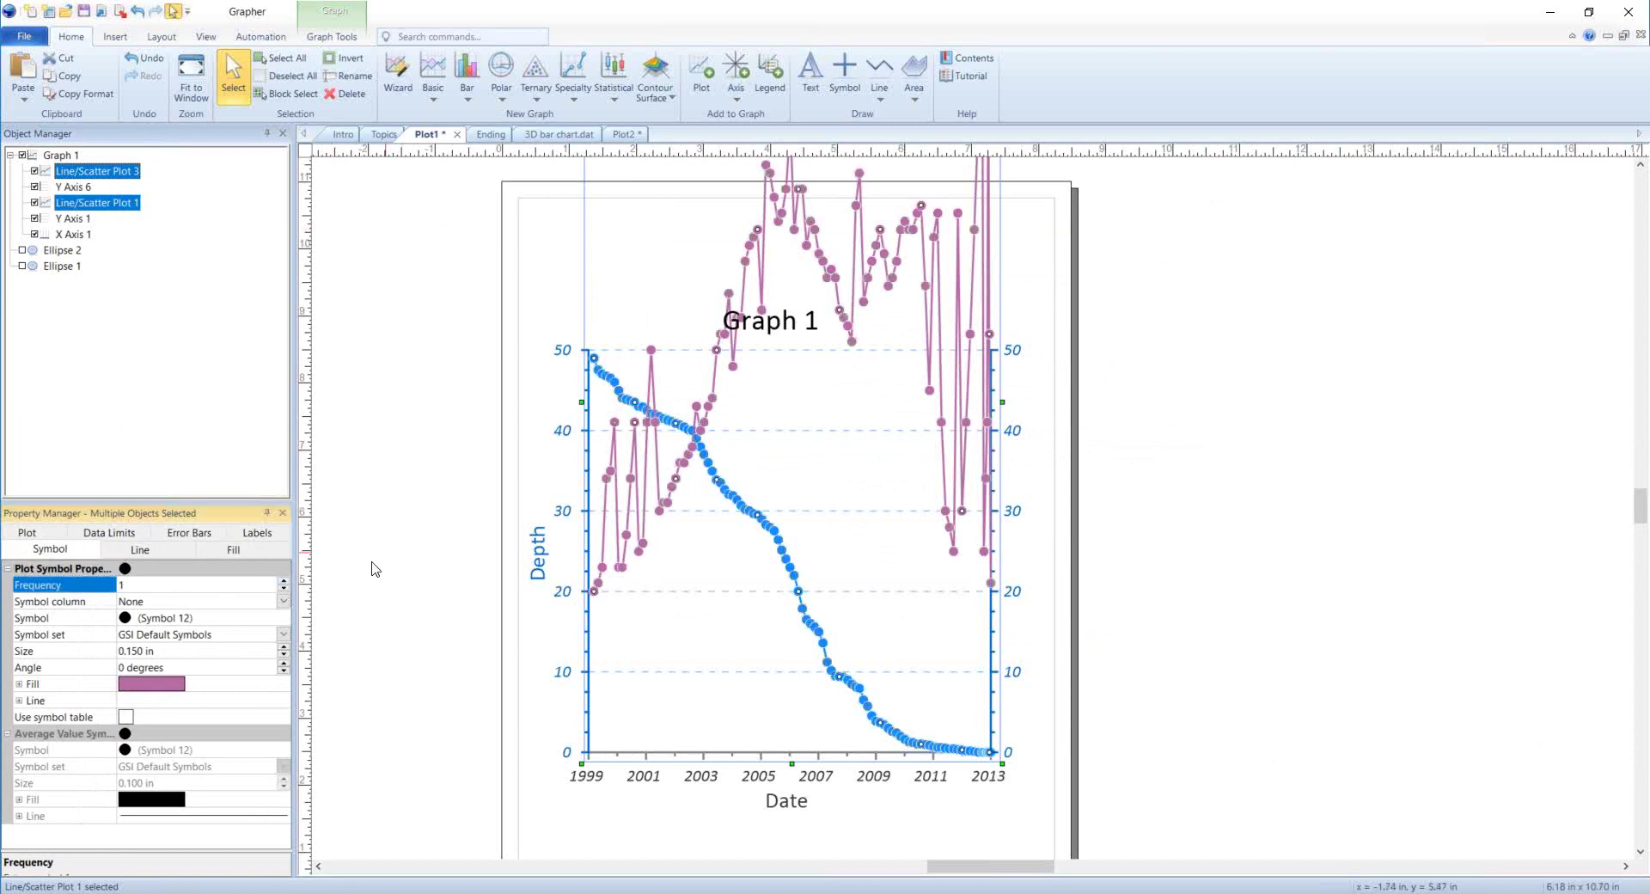
- Set the symbol size of both selected line/scatter plots to 0.100 in and view their line properties
click(141, 651)
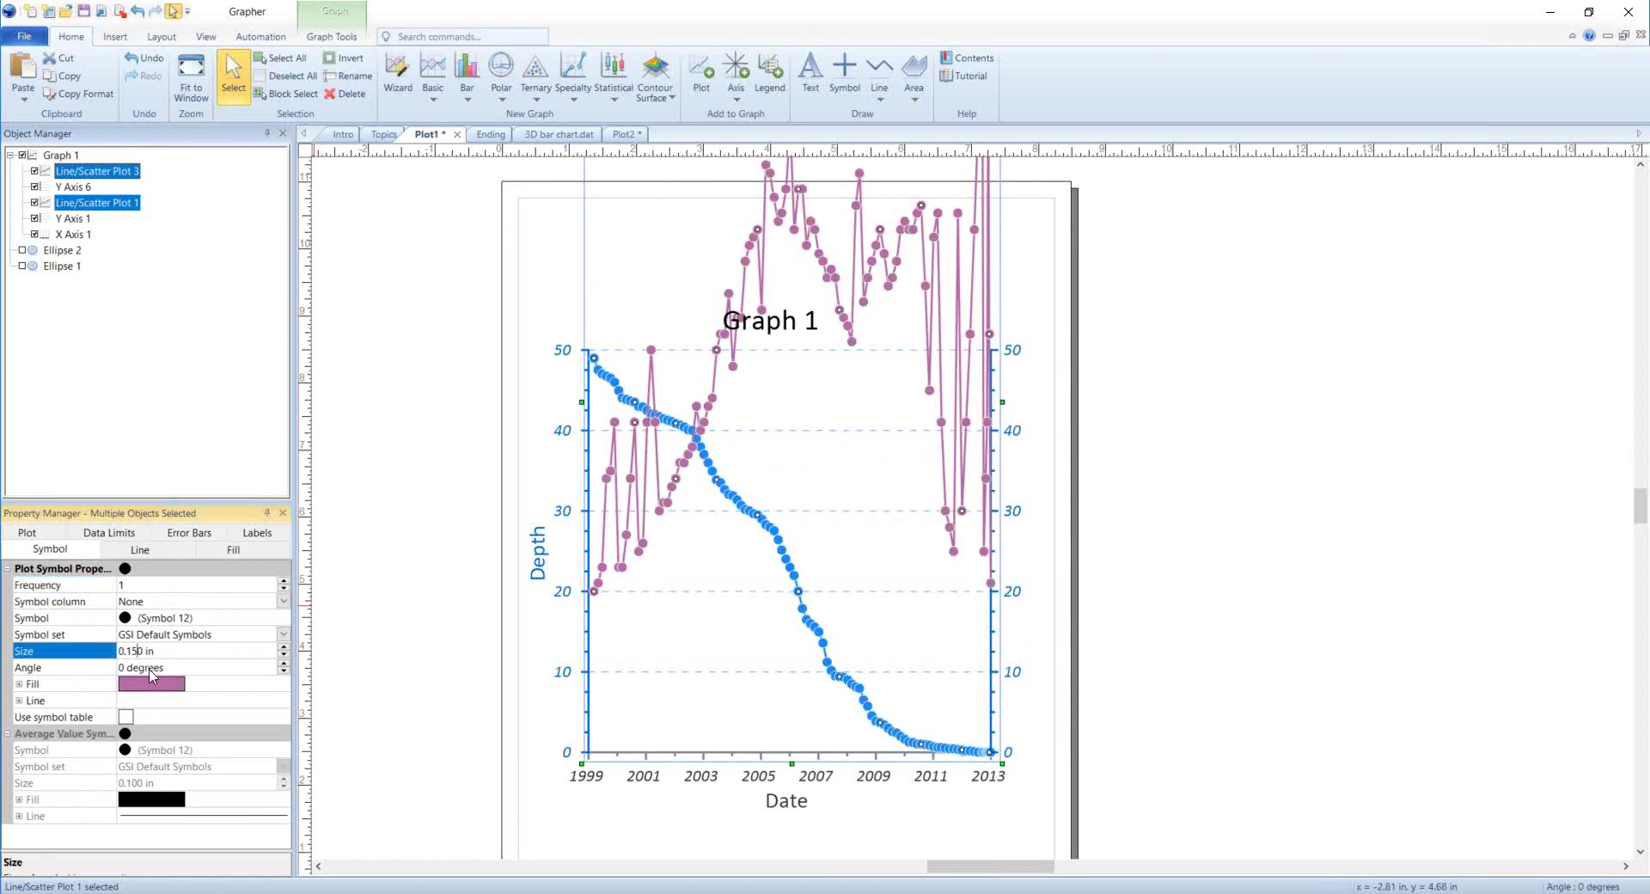
key(BackSpace)
text(0)
key(Return)
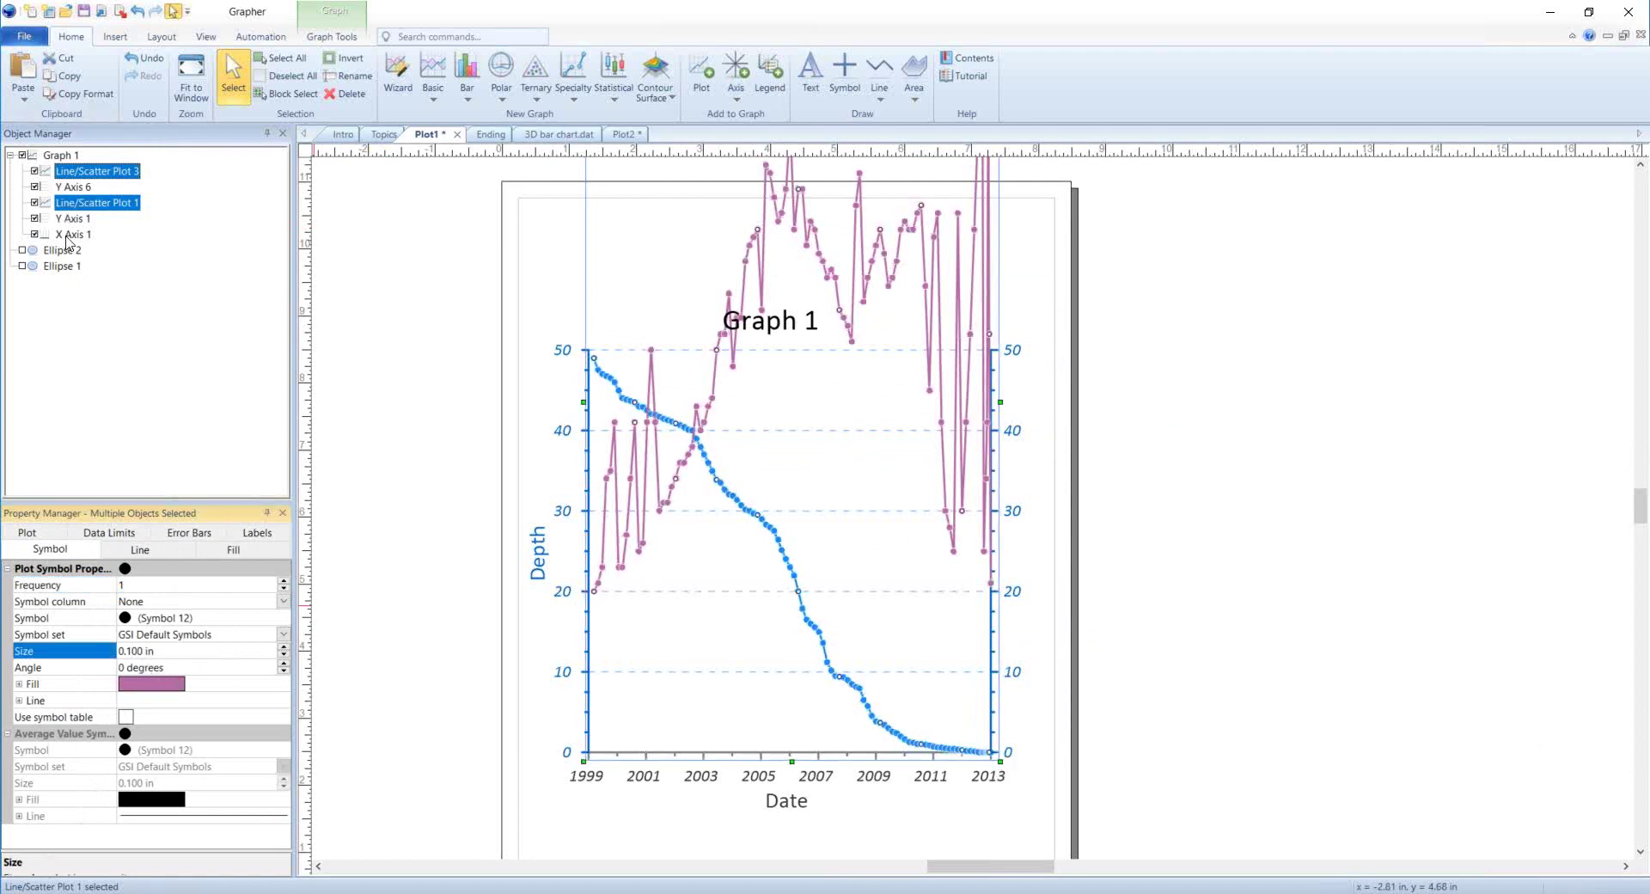
click(172, 552)
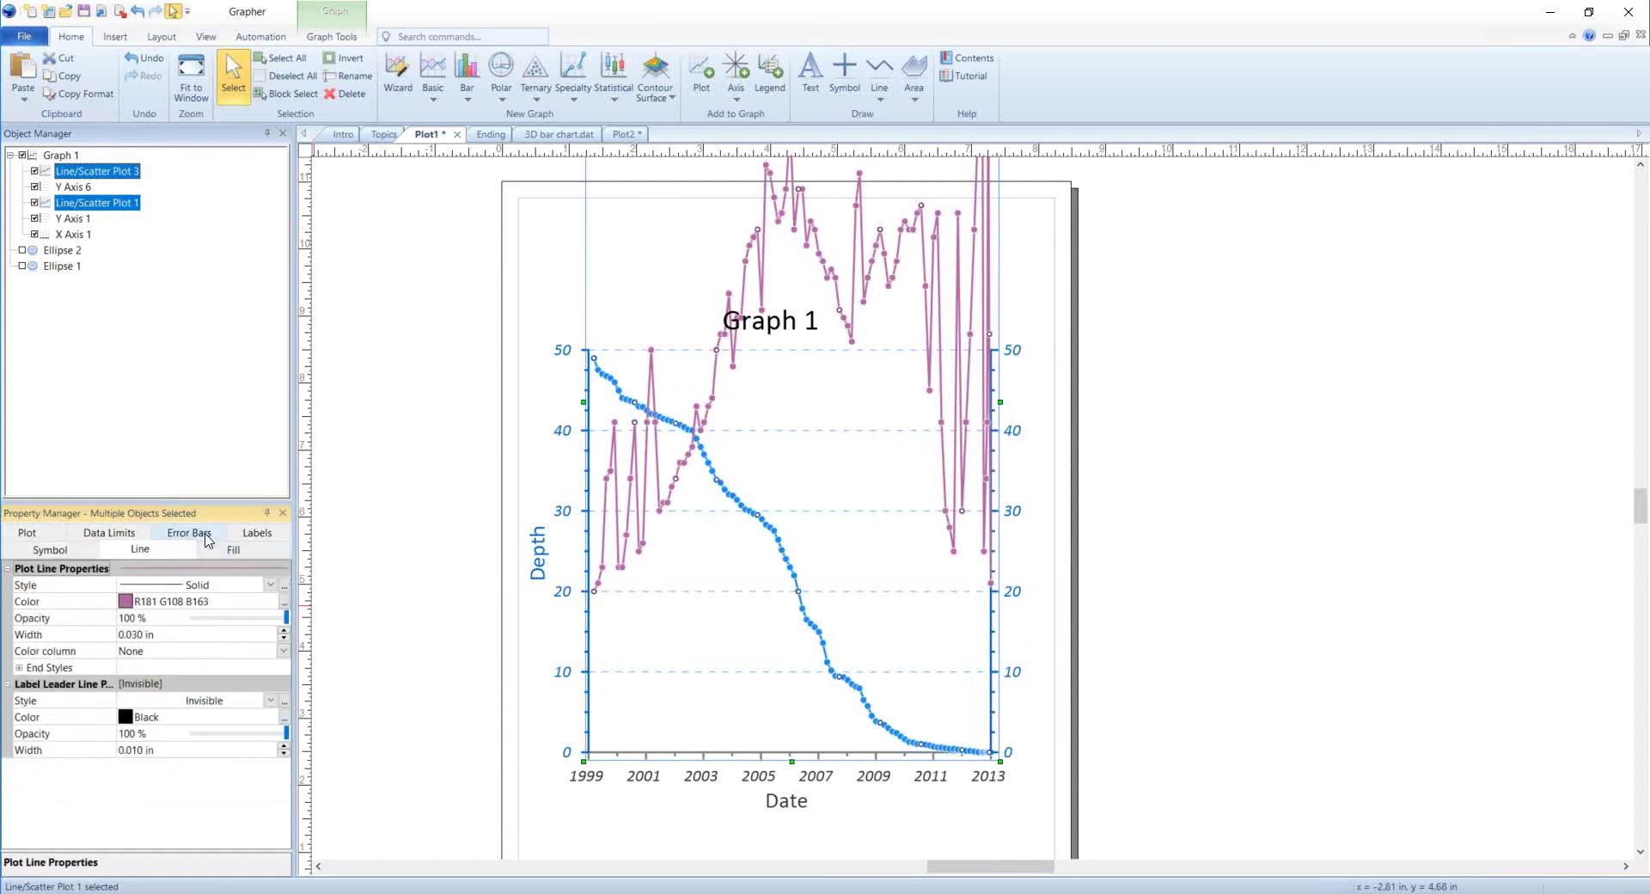
- Set the maximum limit of Y Axis 1 and Y Axis 6 together to 90
click(78, 220)
ctrl+click(73, 186)
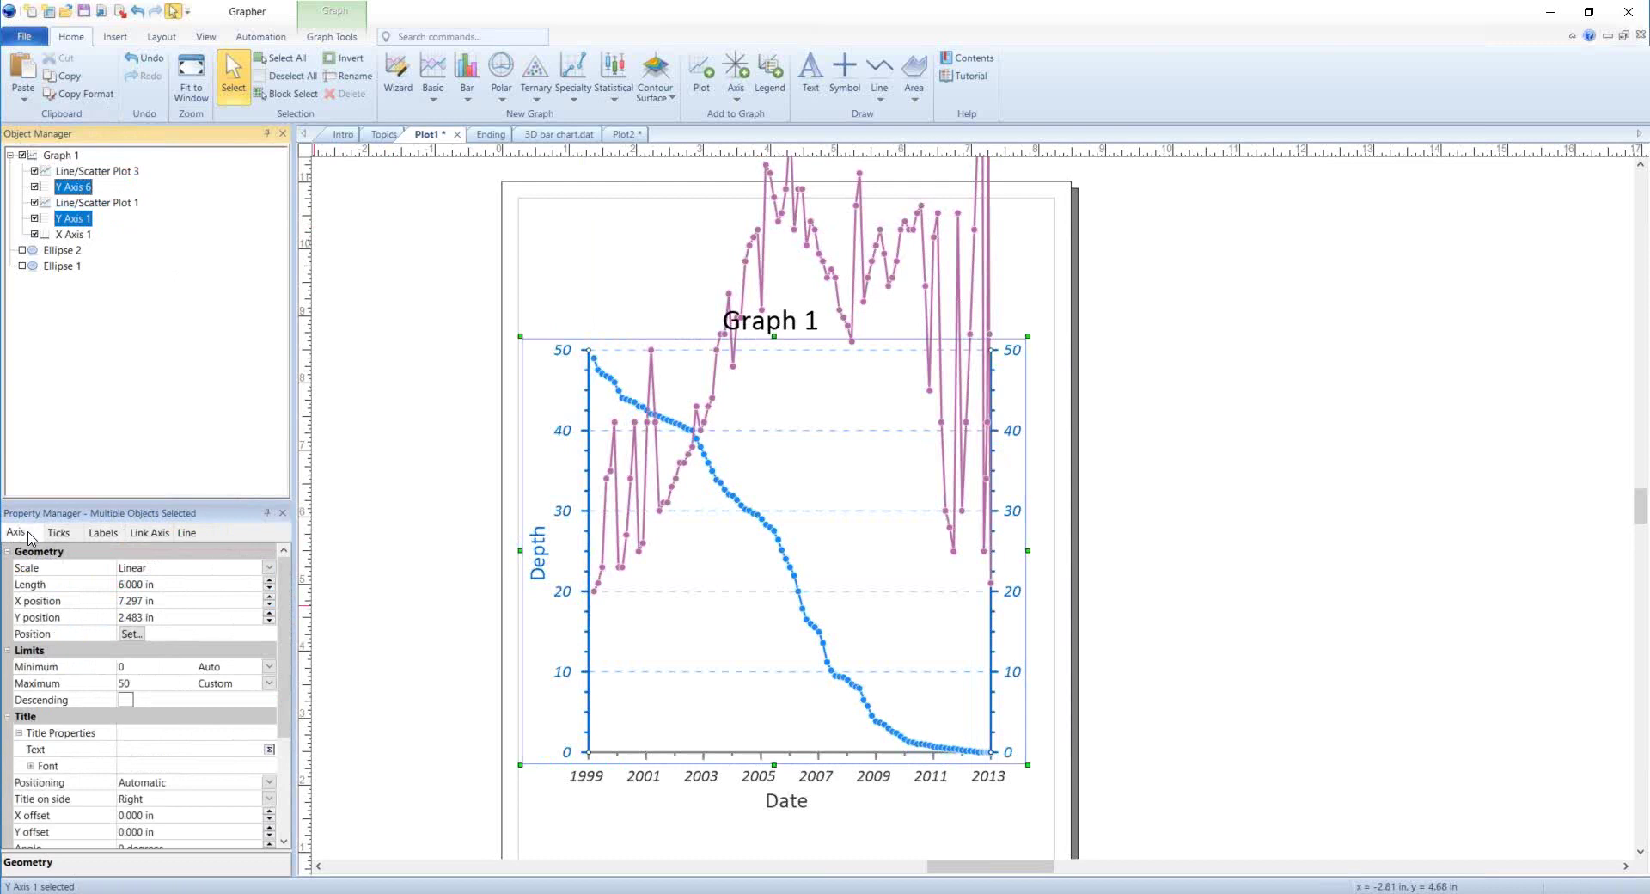
click(120, 684)
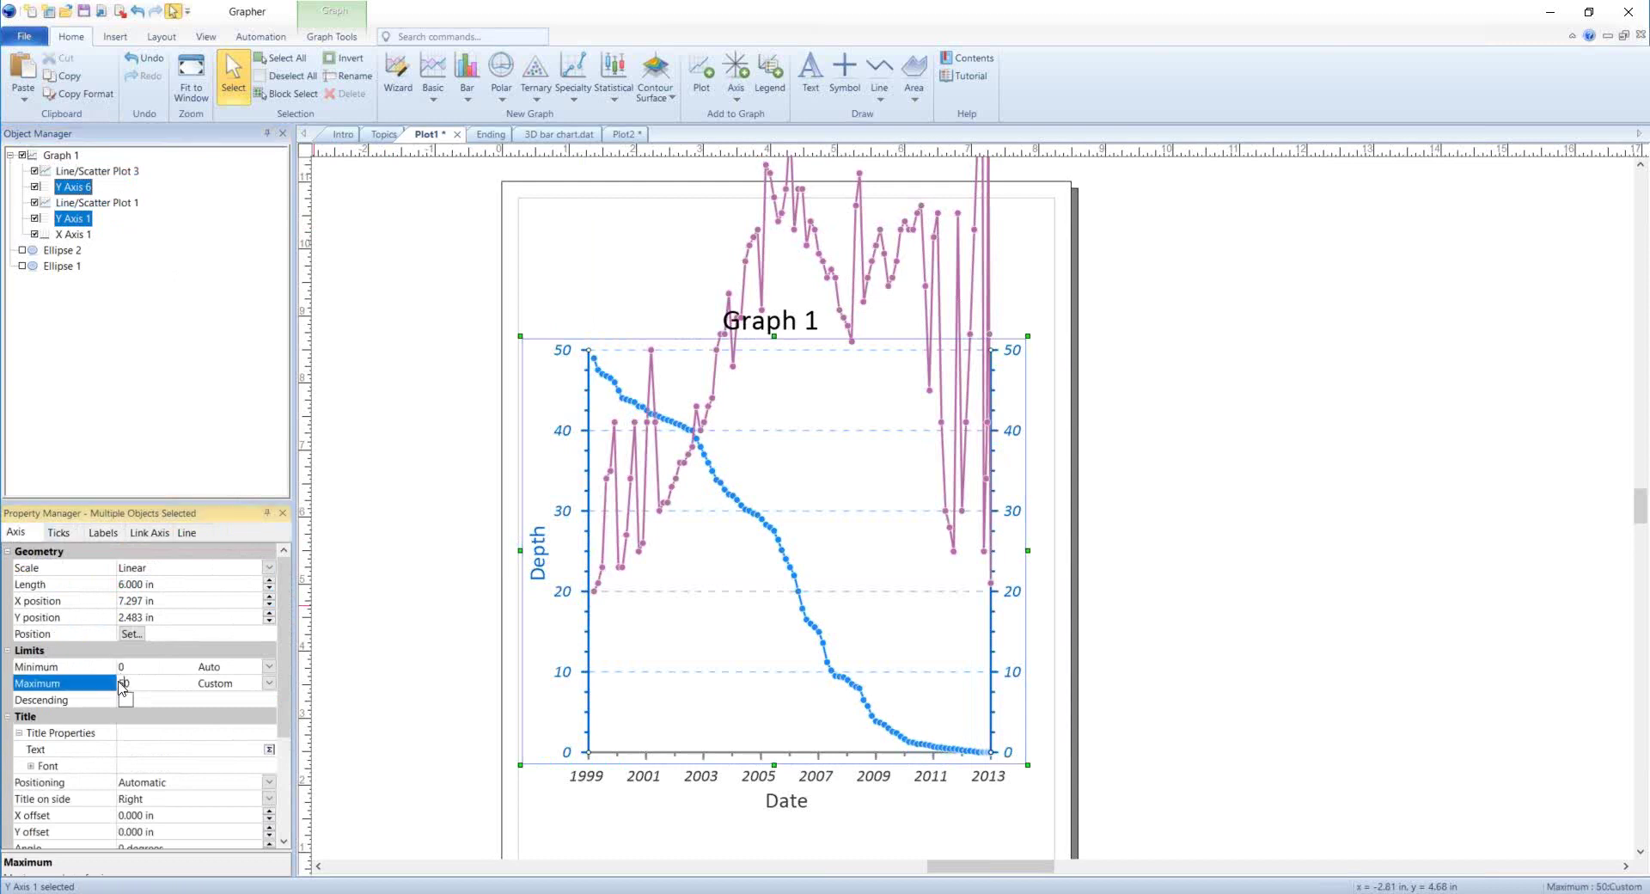
key(BackSpace)
text(9)
key(Return)
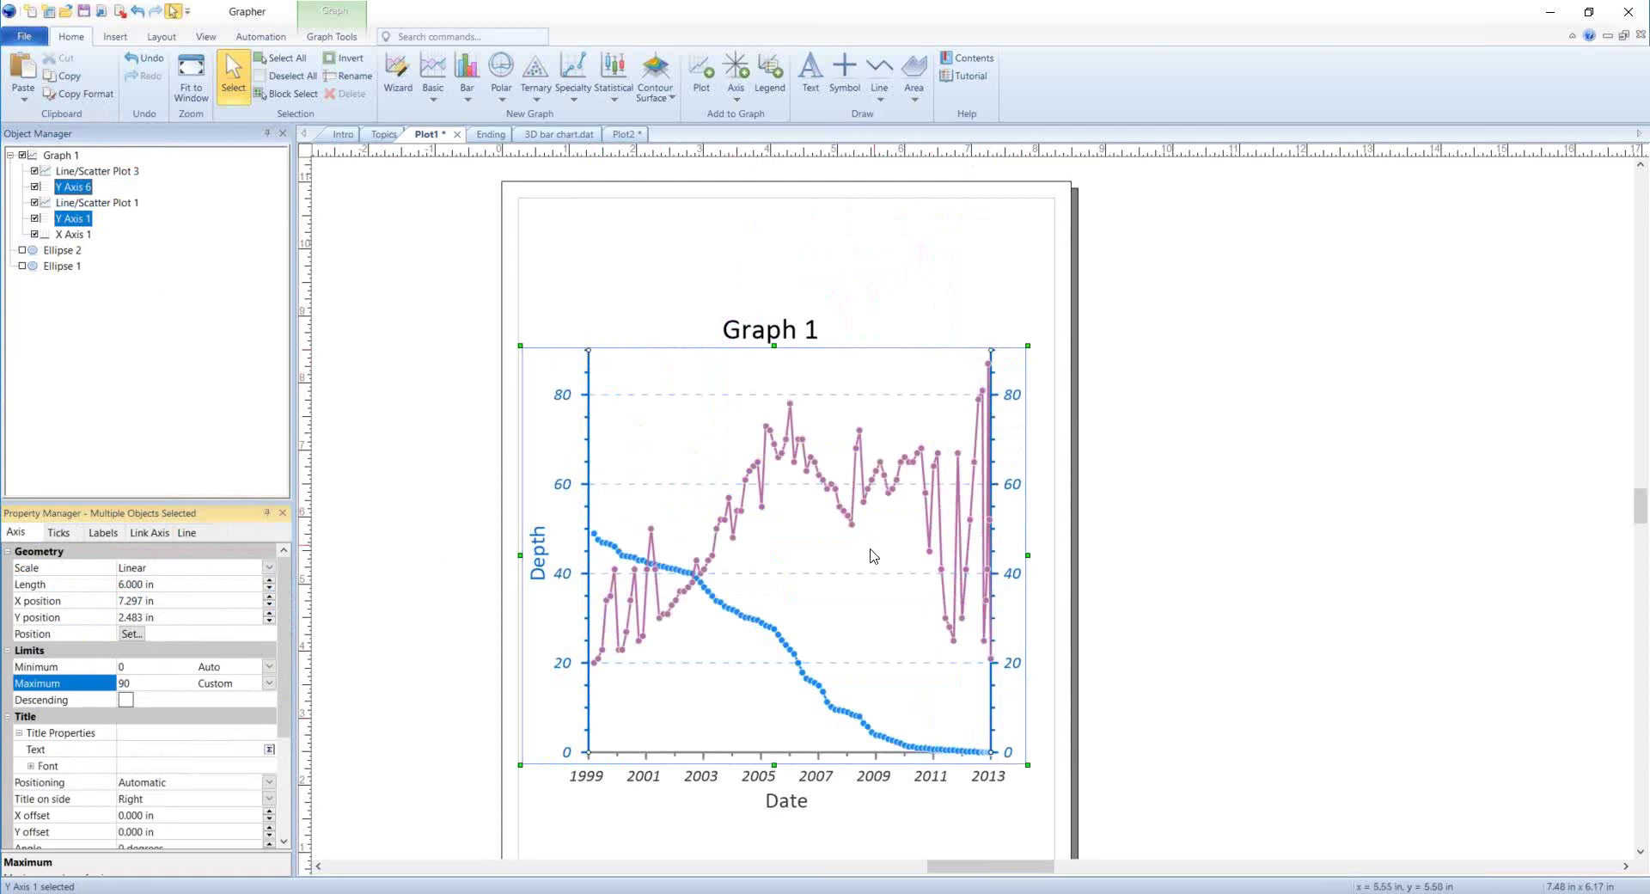
- Set the major tick spacing of both Y axes to 10 and their minor tick divisions to 2
click(68, 535)
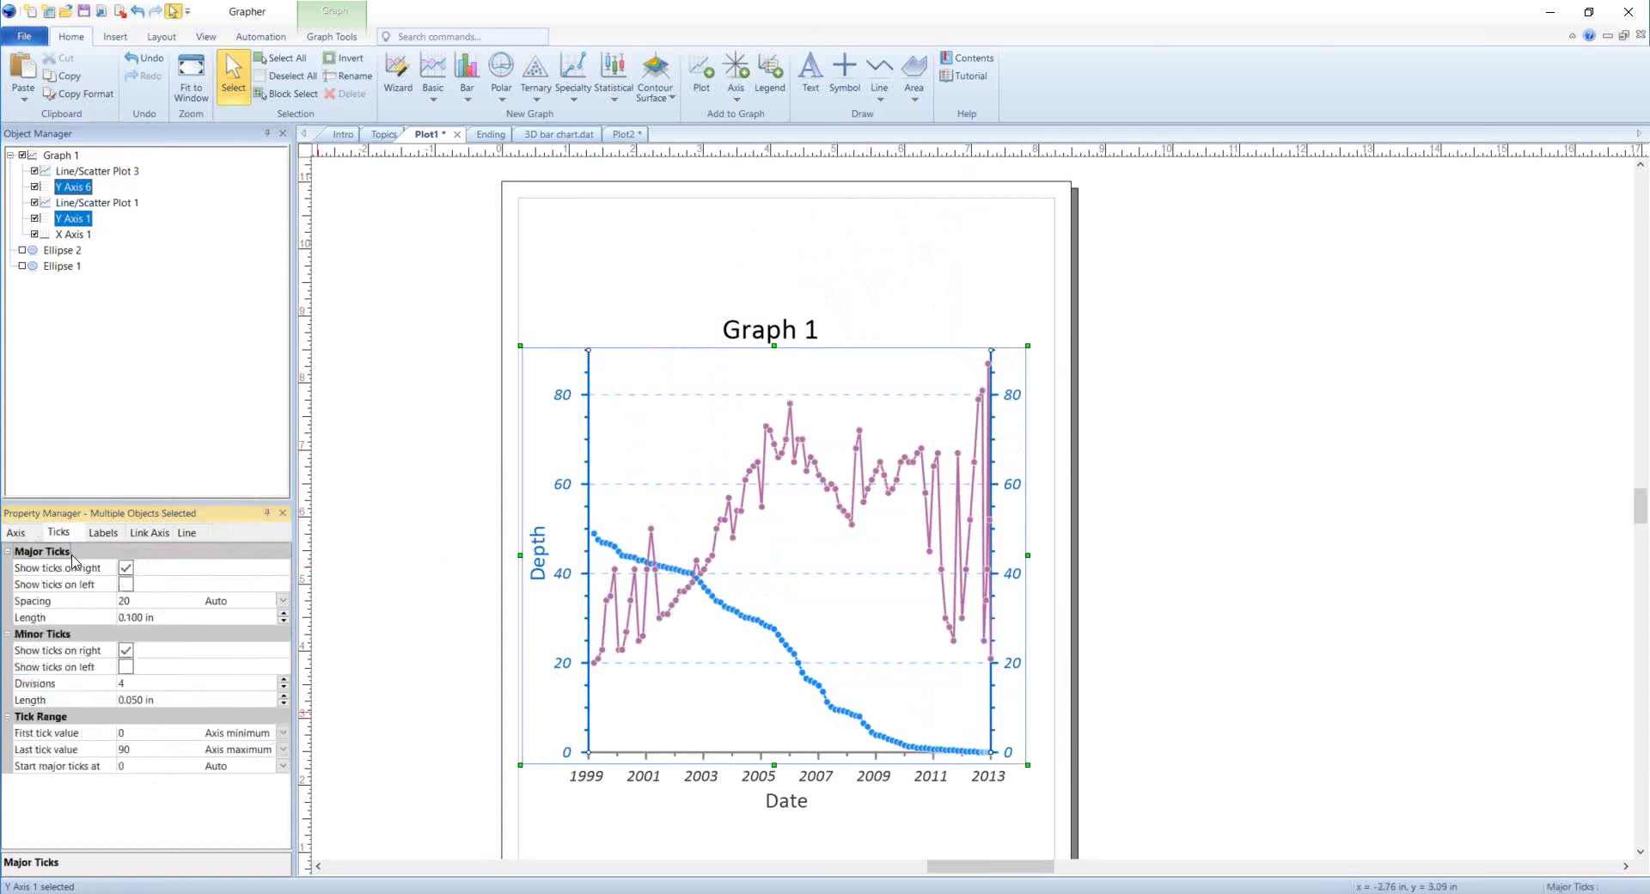
click(116, 600)
text(10)
key(Return)
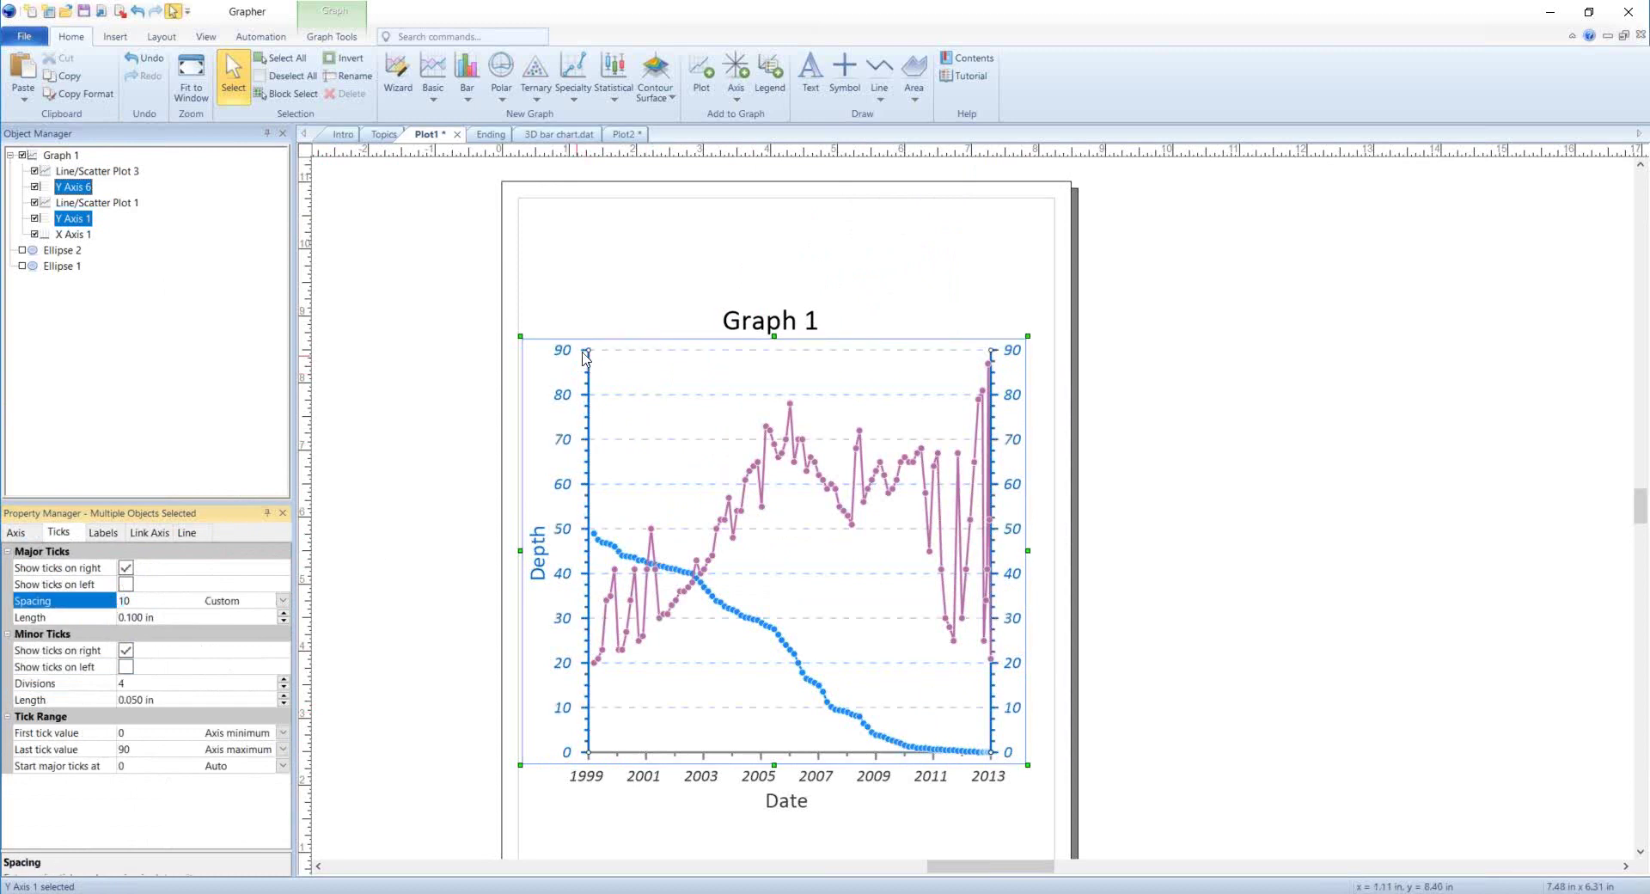
click(120, 683)
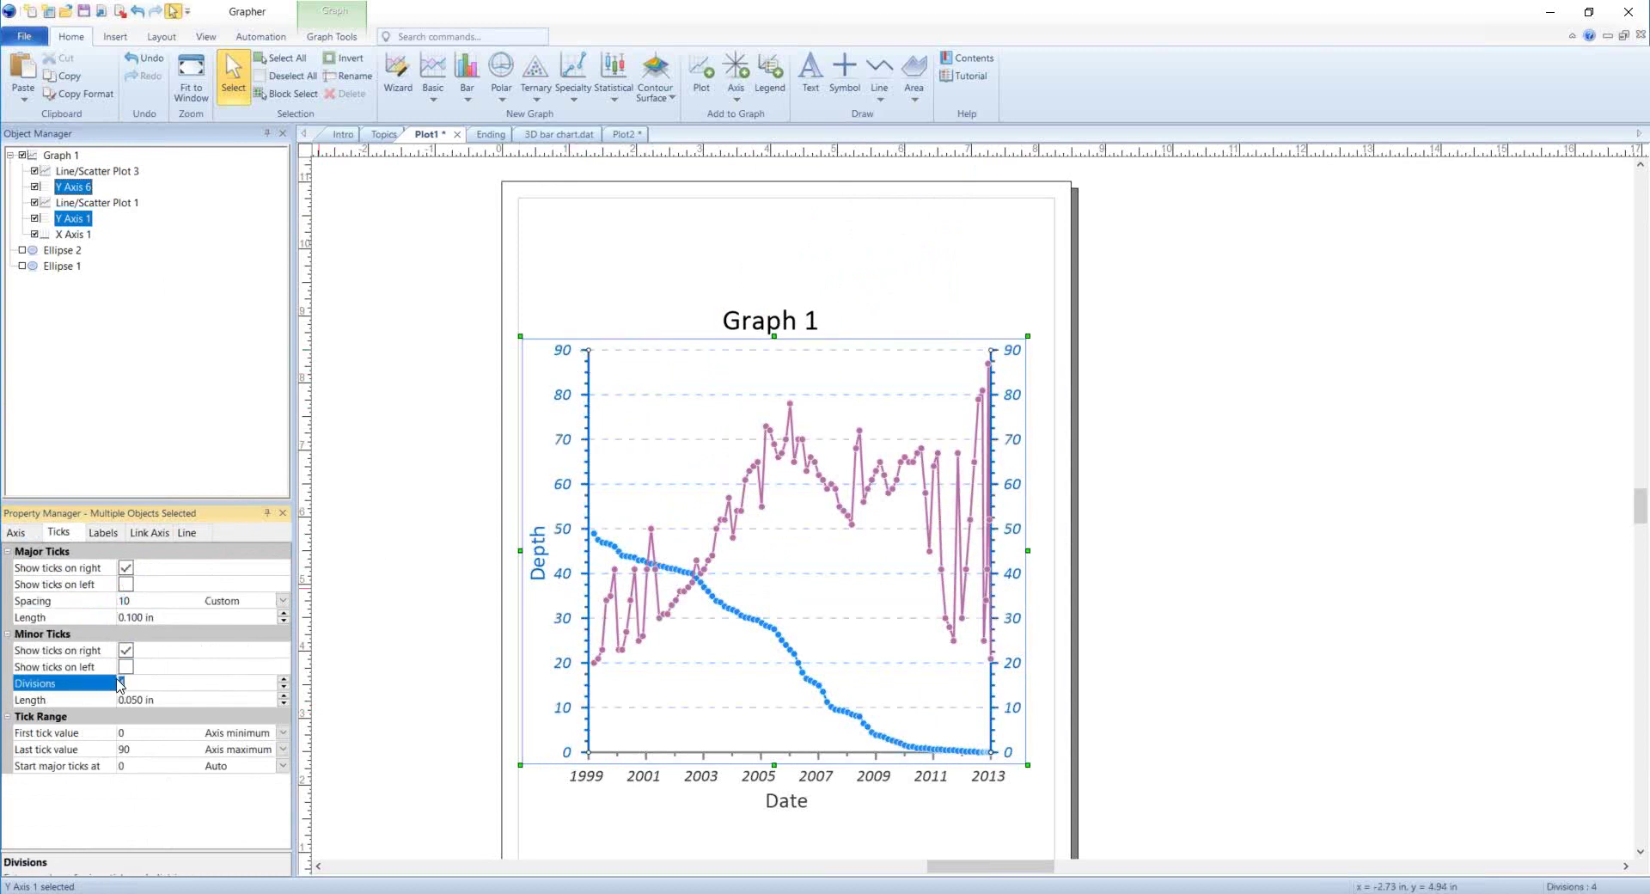
text(2)
- Turn on minor tick grid lines for both Y axes and format them in Dodger Blue with 50% opacity
click(186, 531)
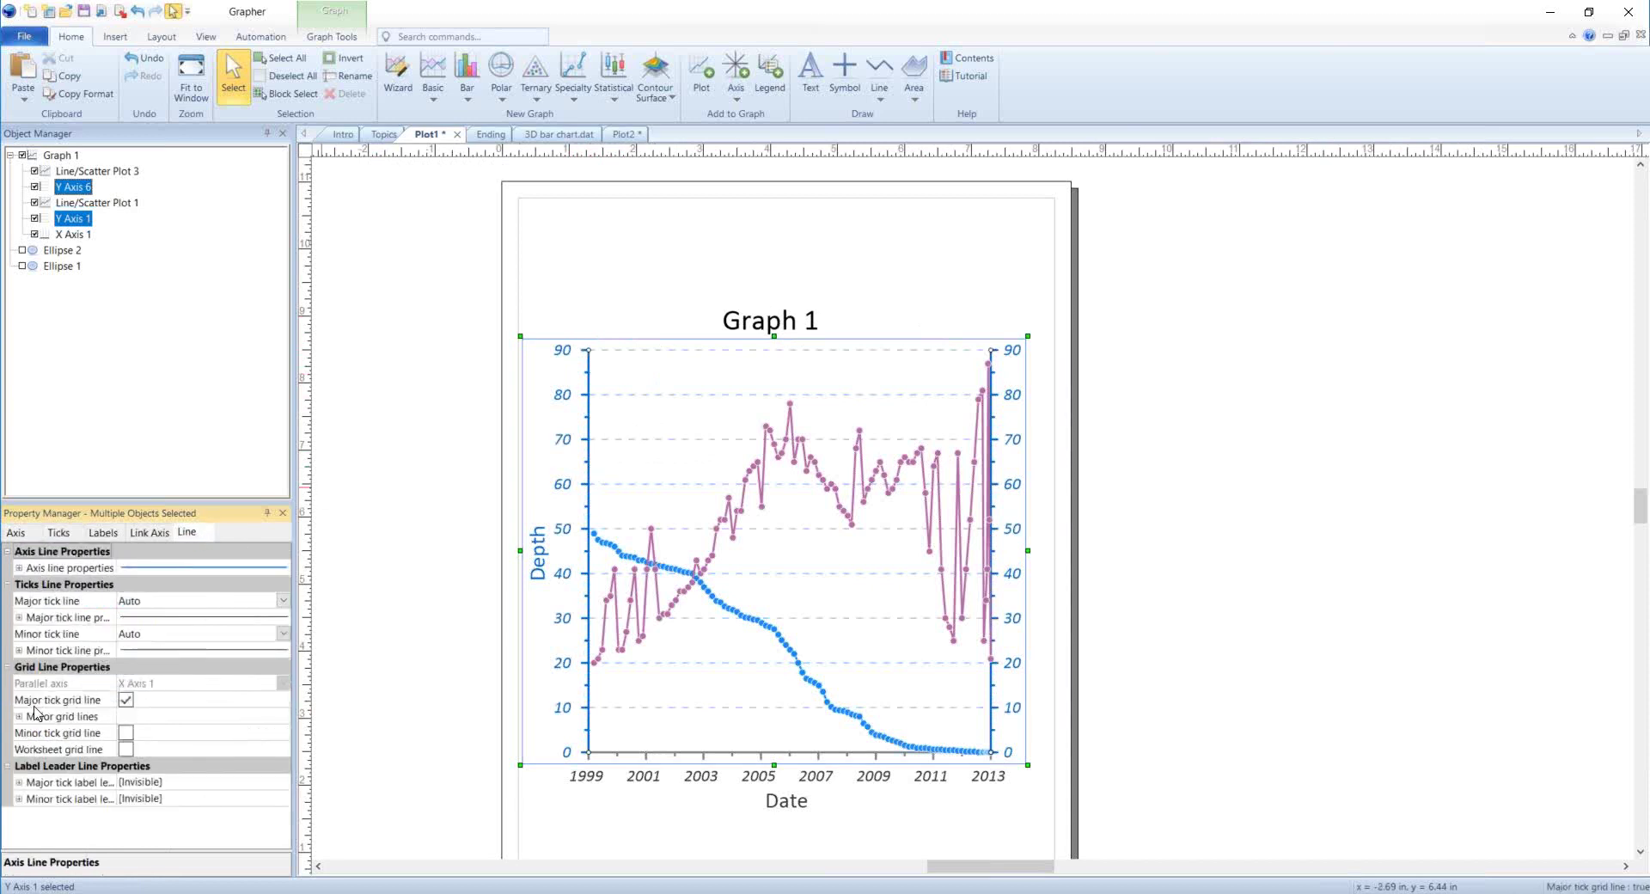
click(126, 732)
click(19, 749)
click(31, 766)
scroll(169, 726, down, 1)
click(168, 750)
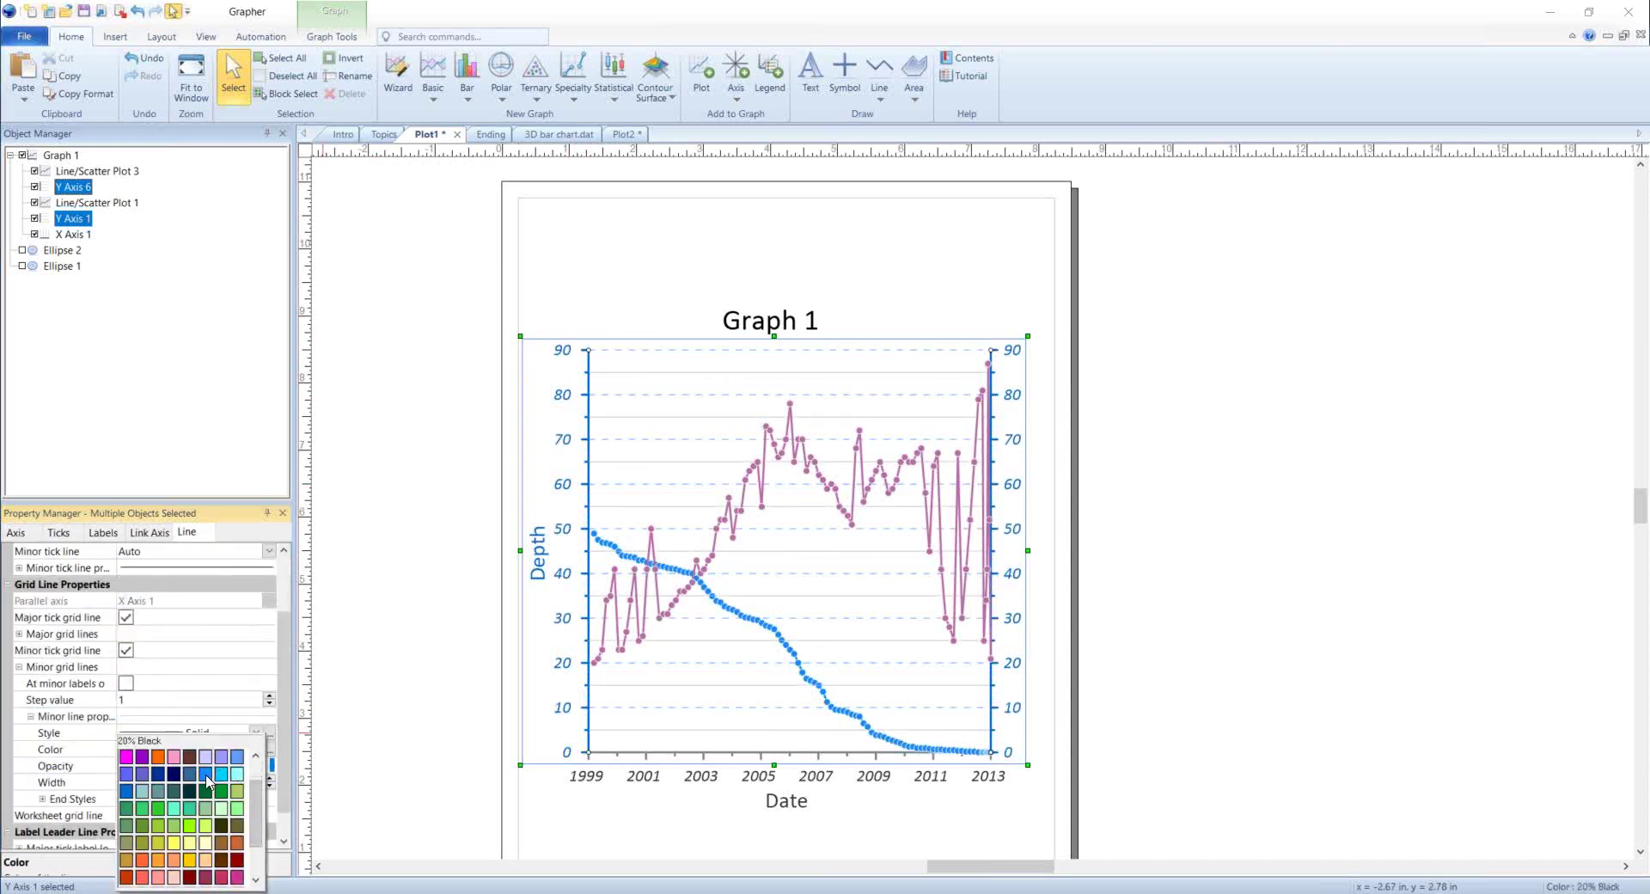
click(209, 773)
key(Down)
text(50)
key(Return)
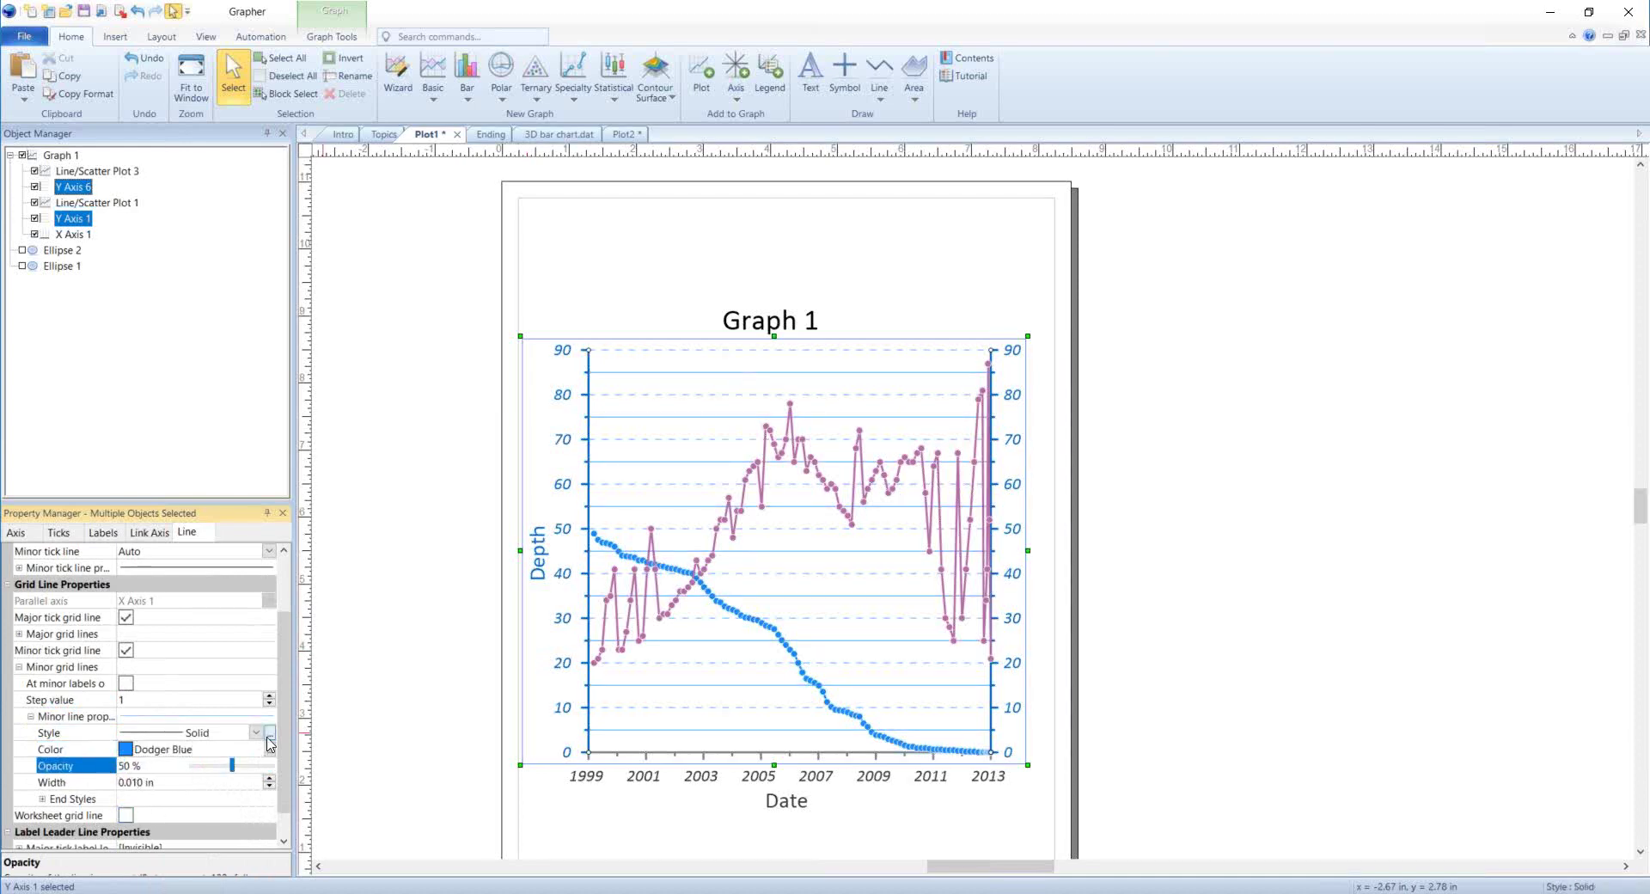
- Give both Y axes' minor grid lines a custom Dash Dot line style with a 0.01 dash length
click(270, 733)
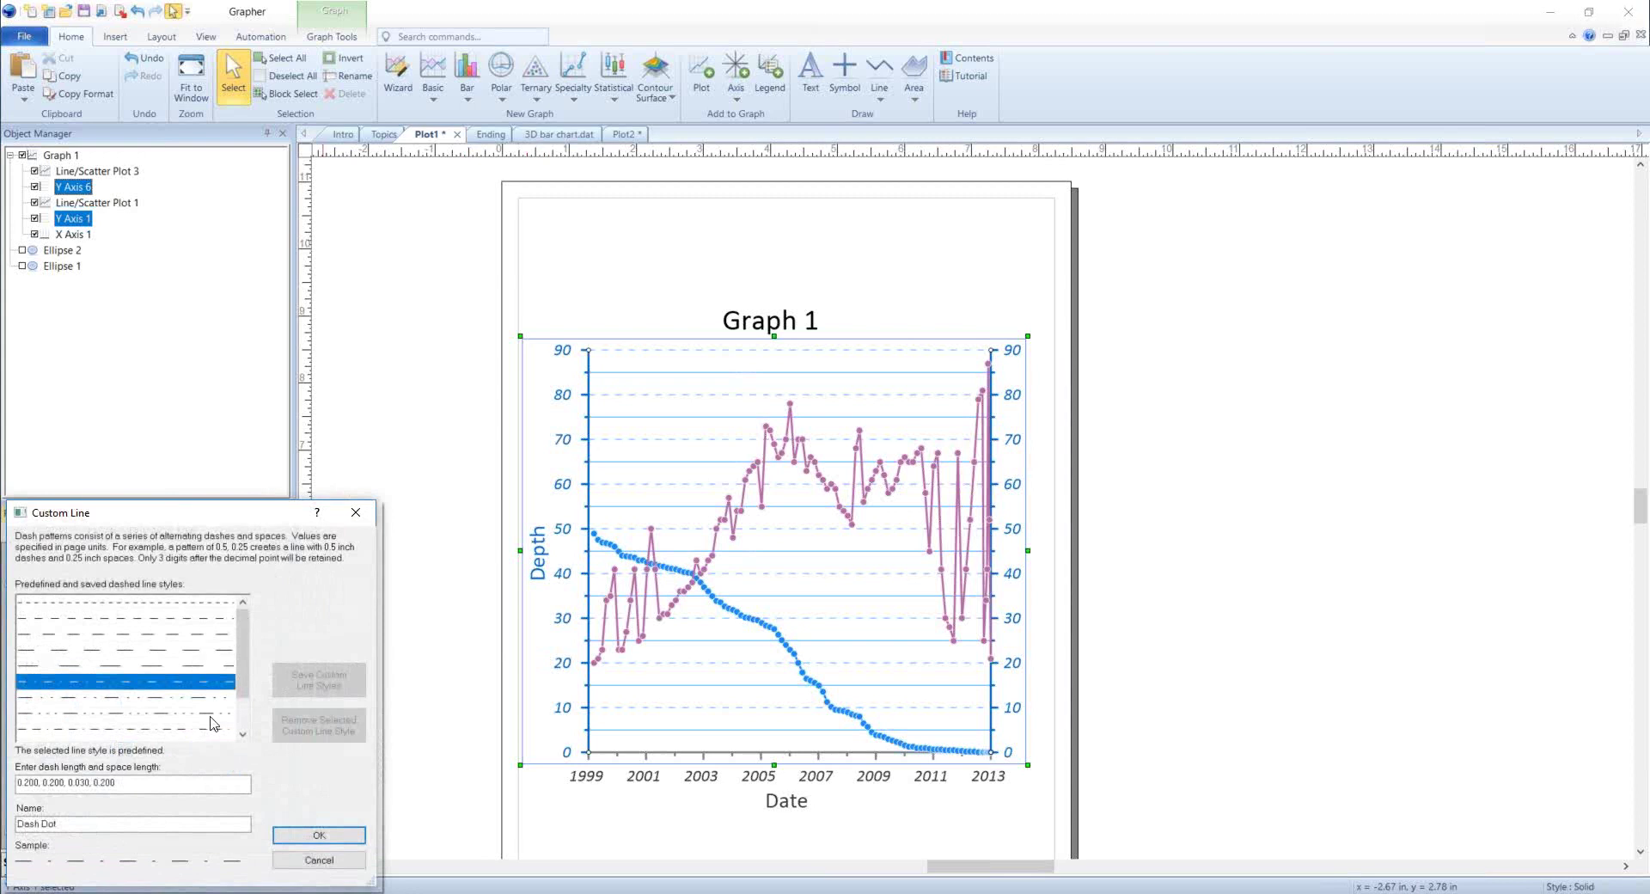
drag(134, 776, 20, 785)
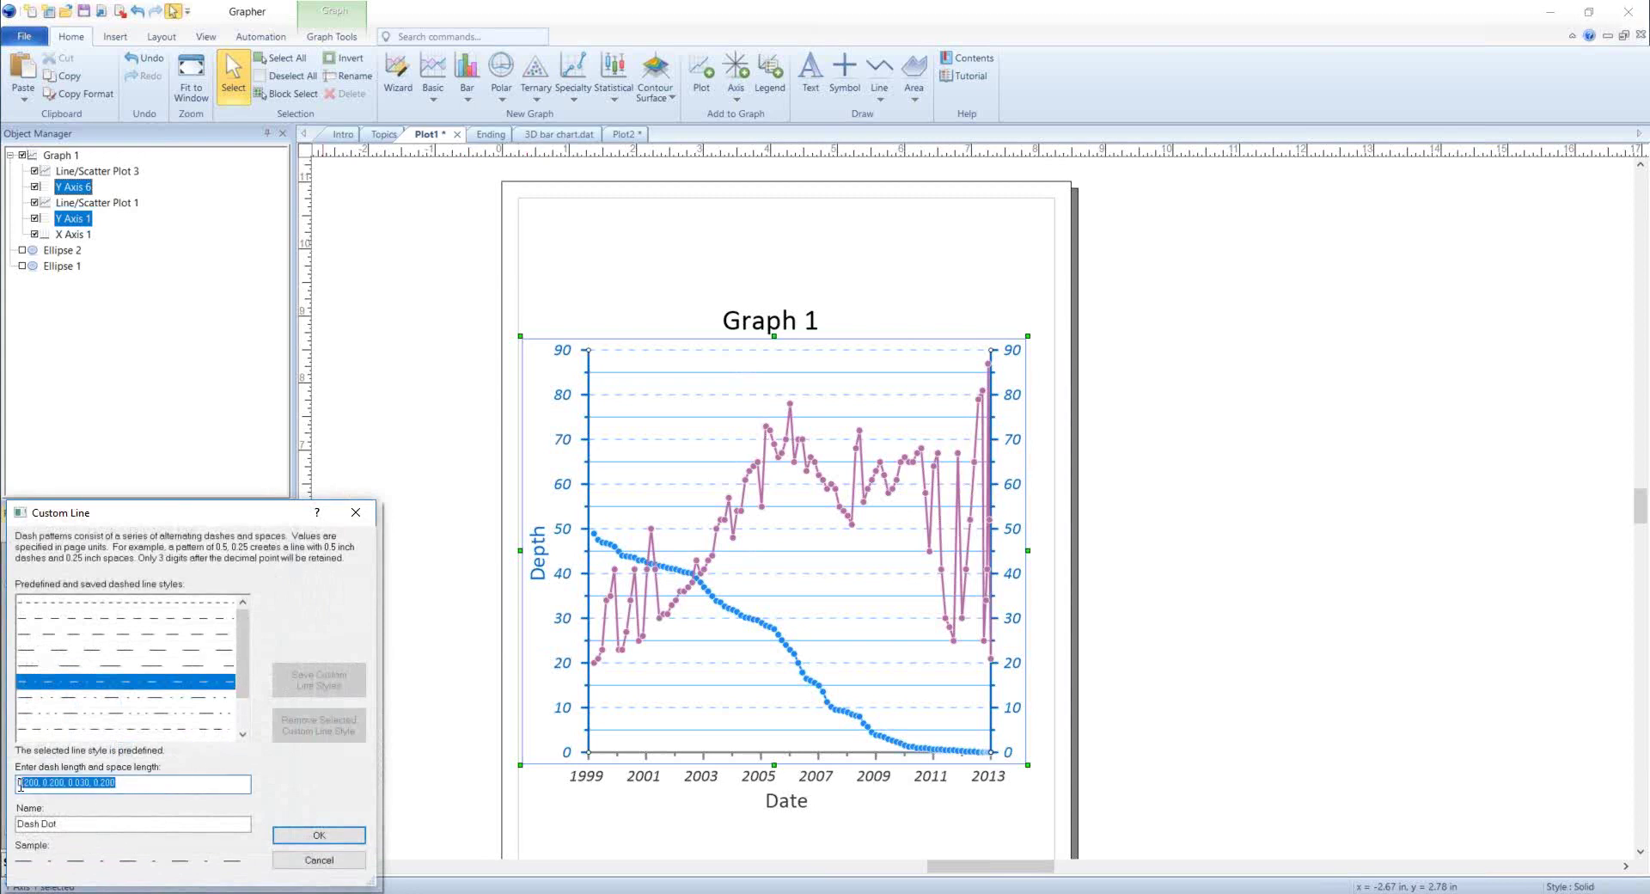
text(.01)
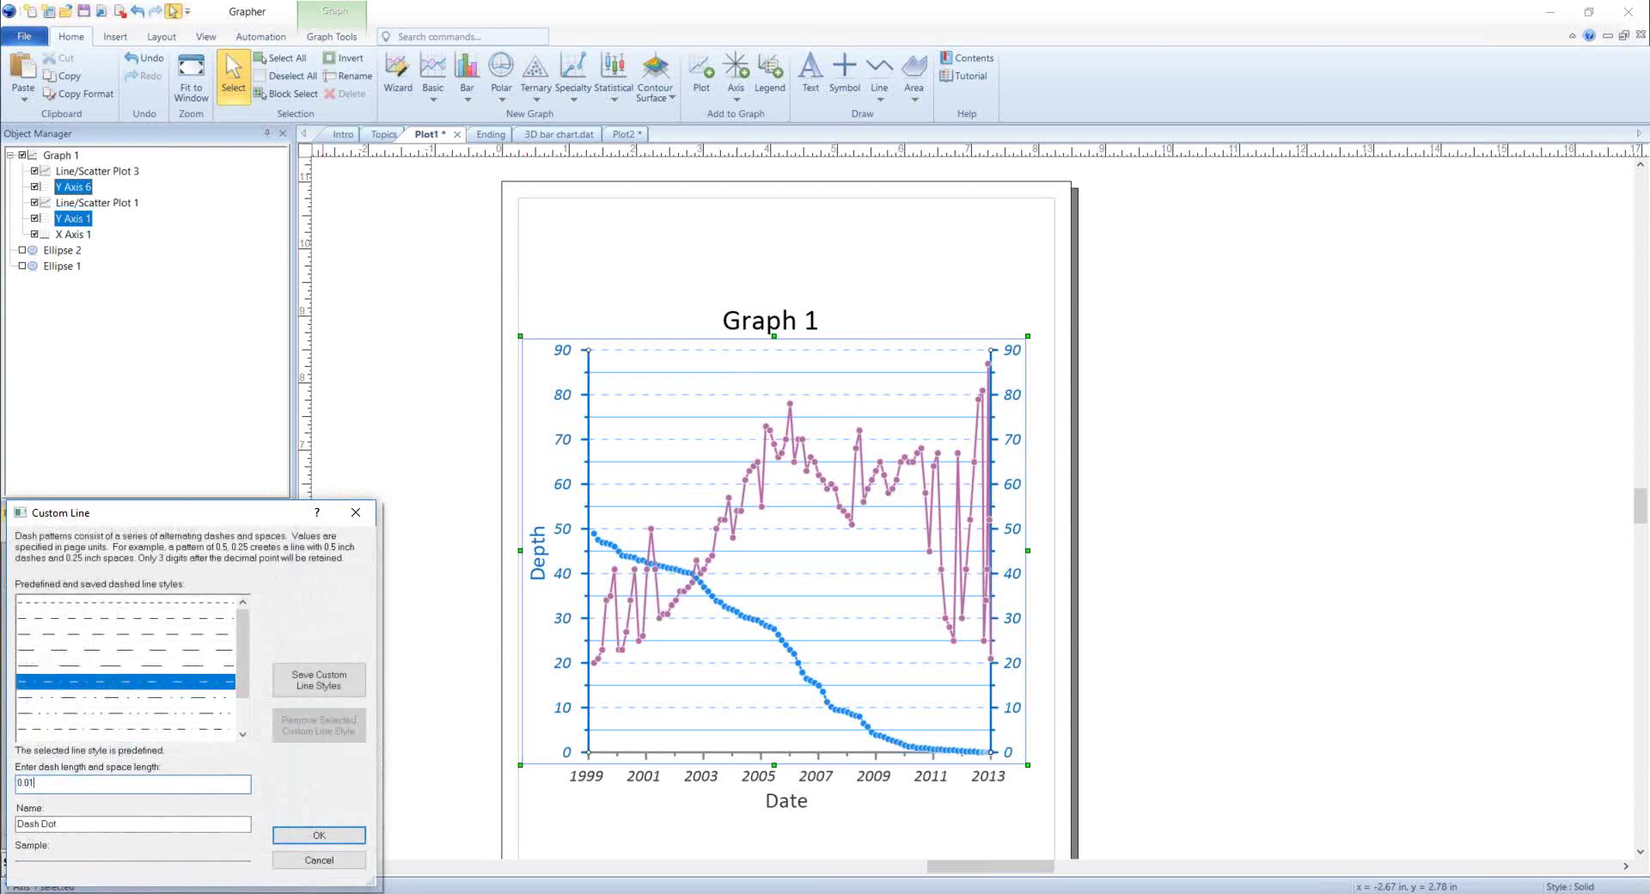
click(319, 834)
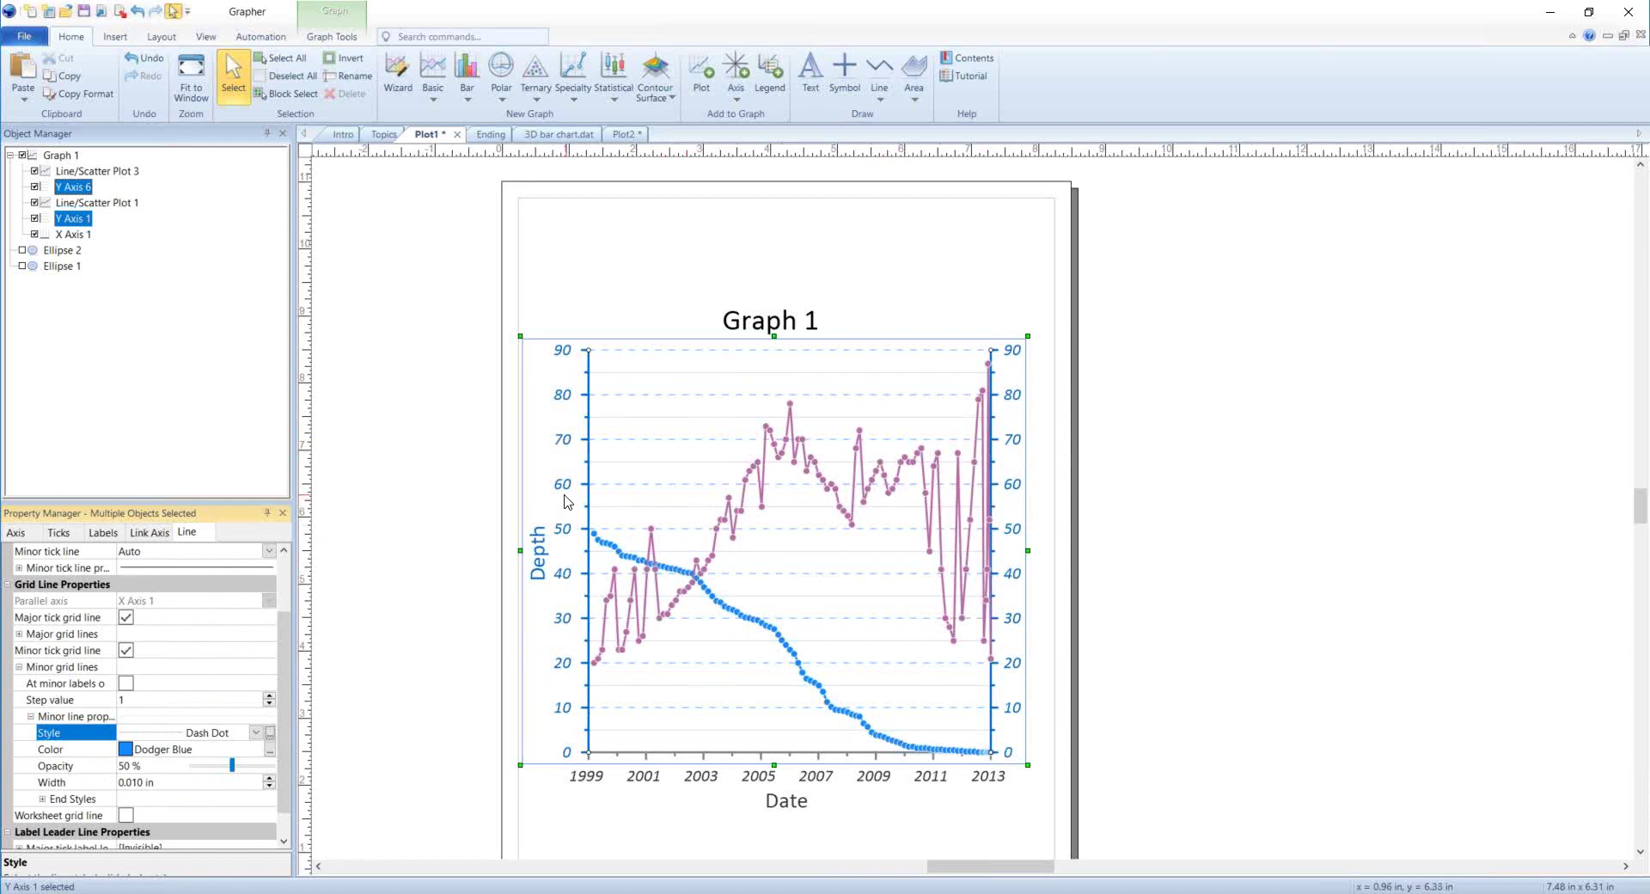
- Change the axis line color of Y Axis 6 alone to green
click(87, 188)
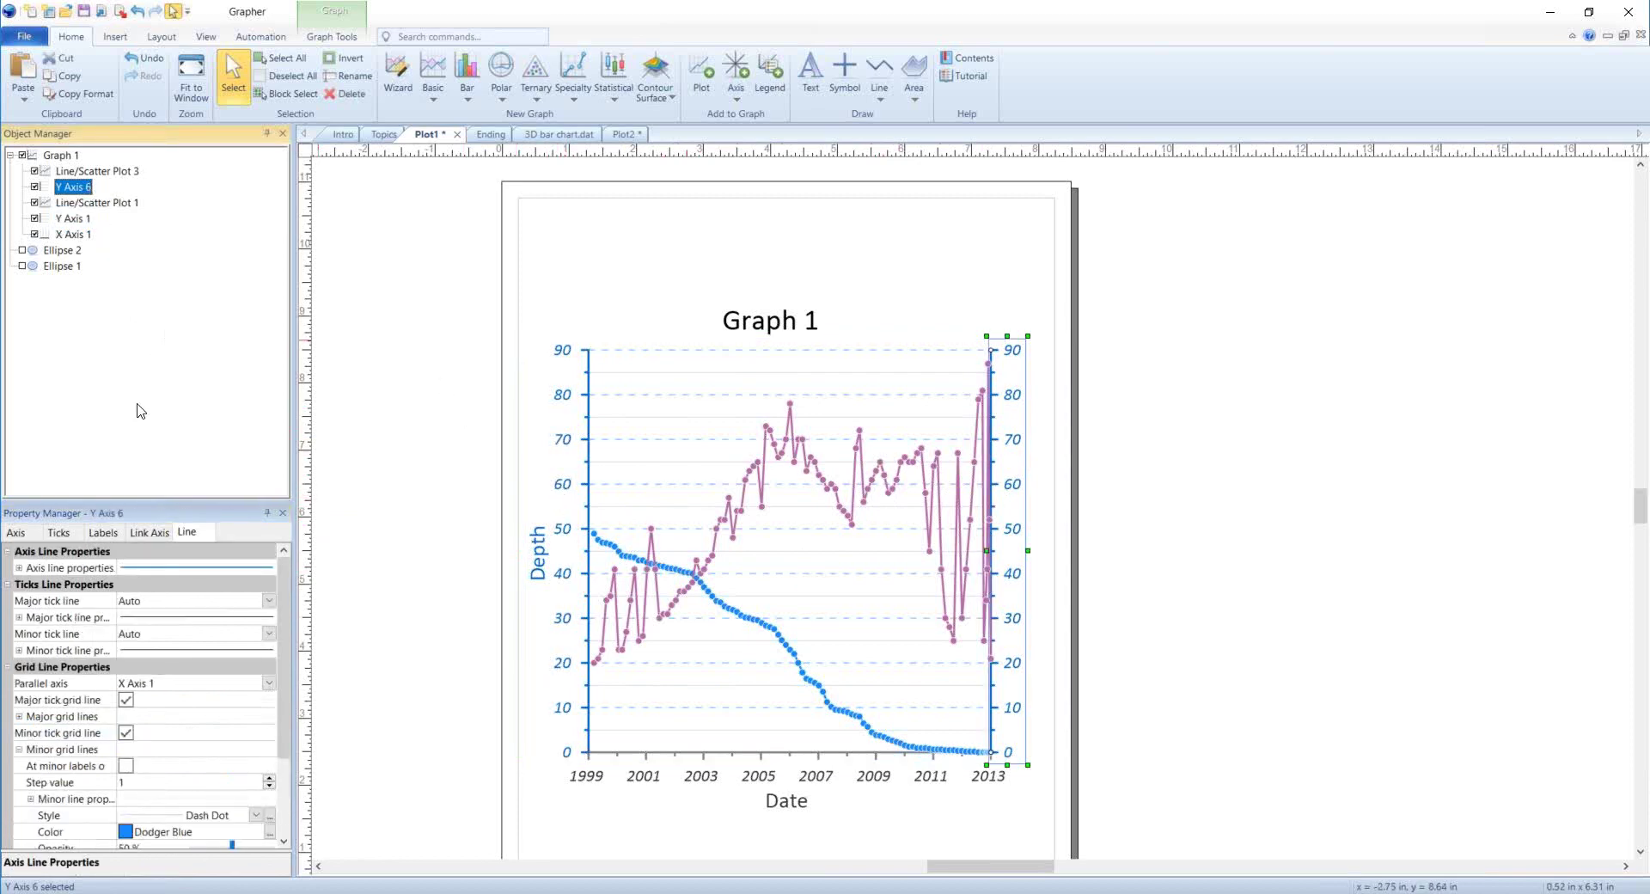
click(19, 568)
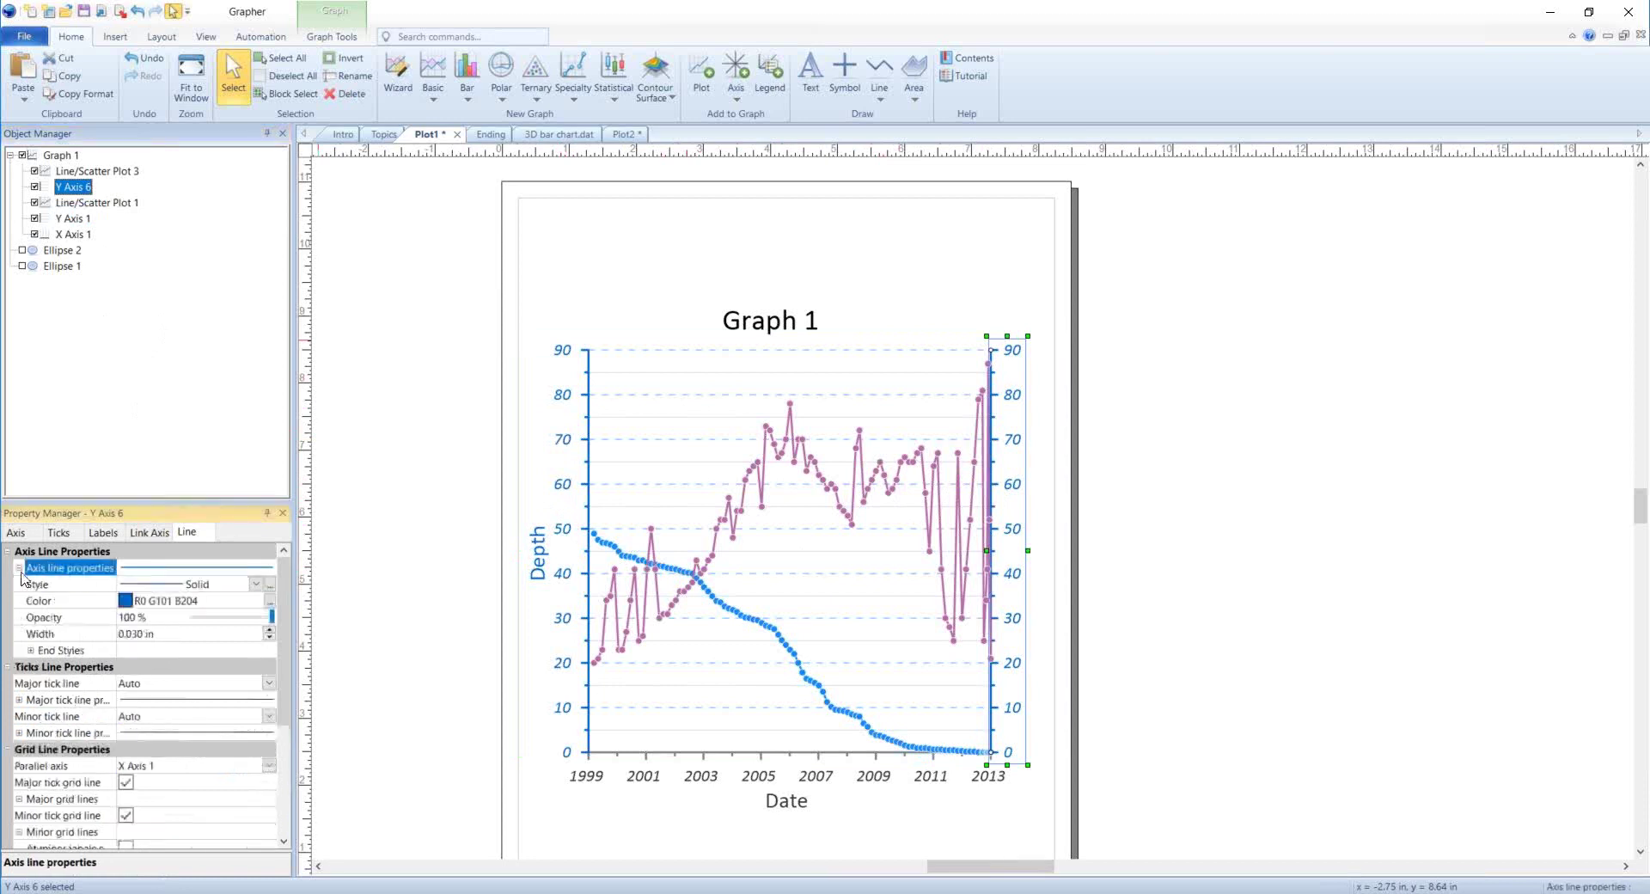
click(162, 602)
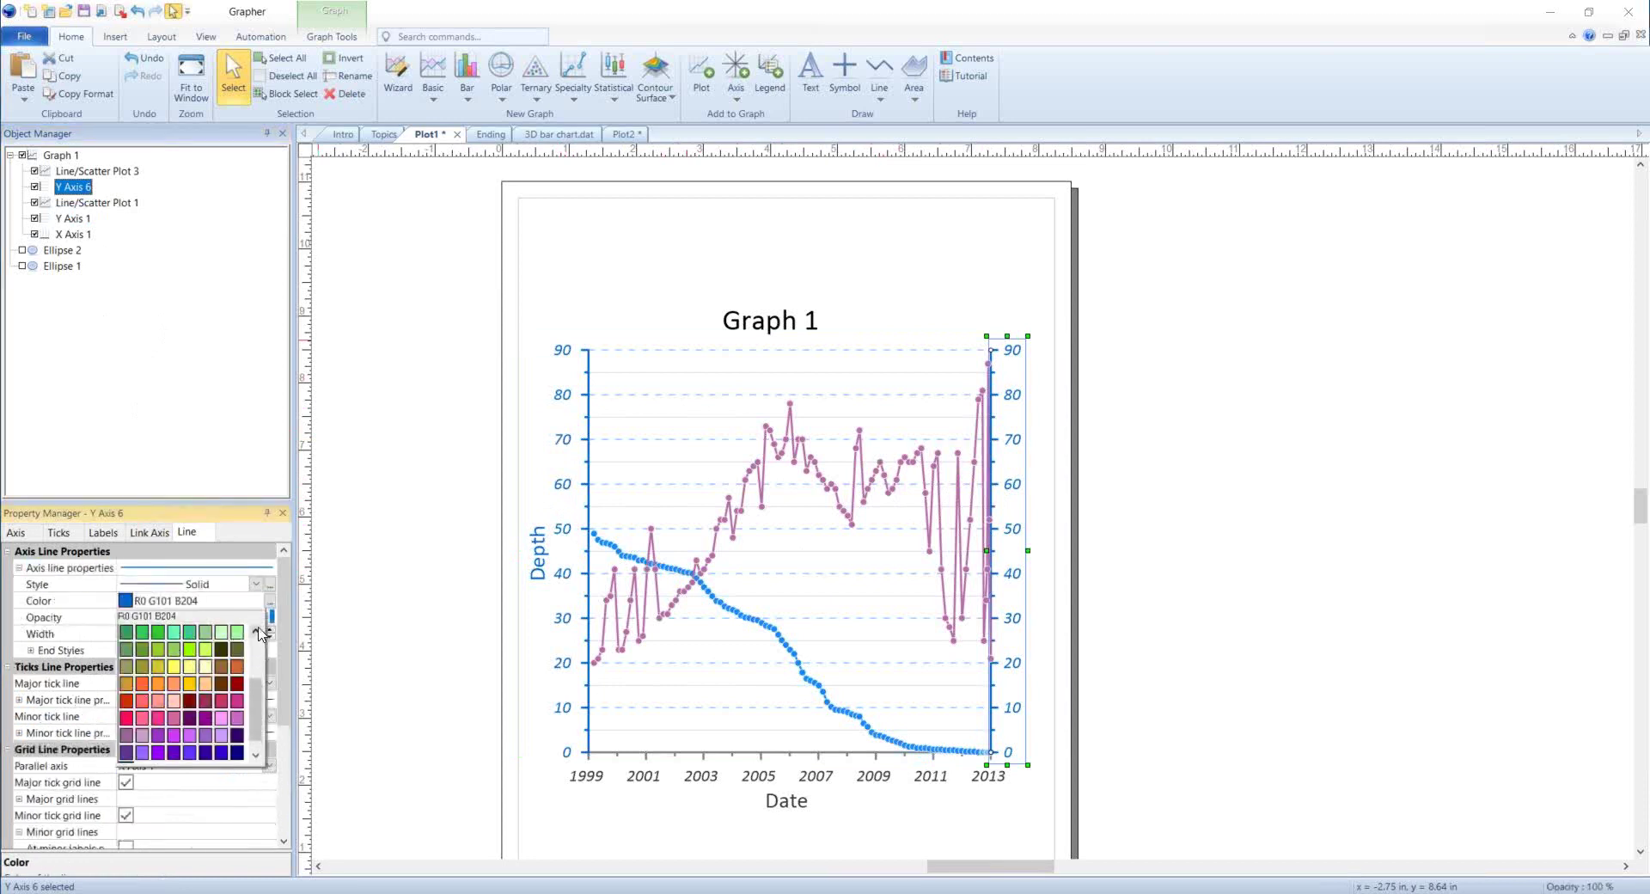
click(159, 649)
- Change the tick label font color of Y Axis 6 to Avocado Green
click(103, 533)
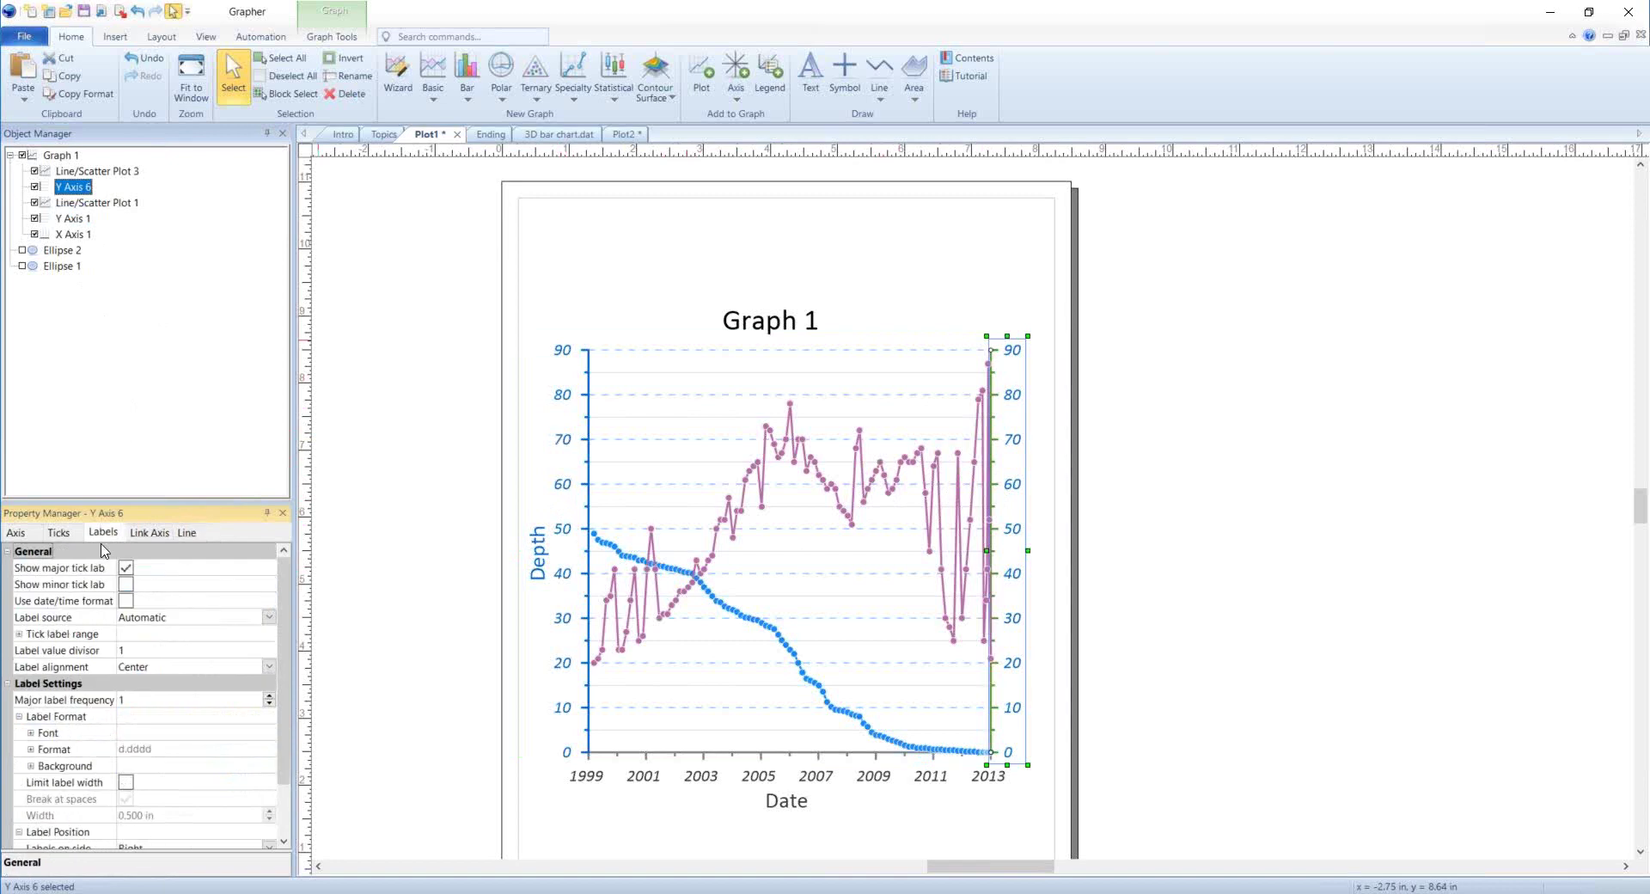
click(30, 732)
scroll(172, 705, down, 2)
click(172, 685)
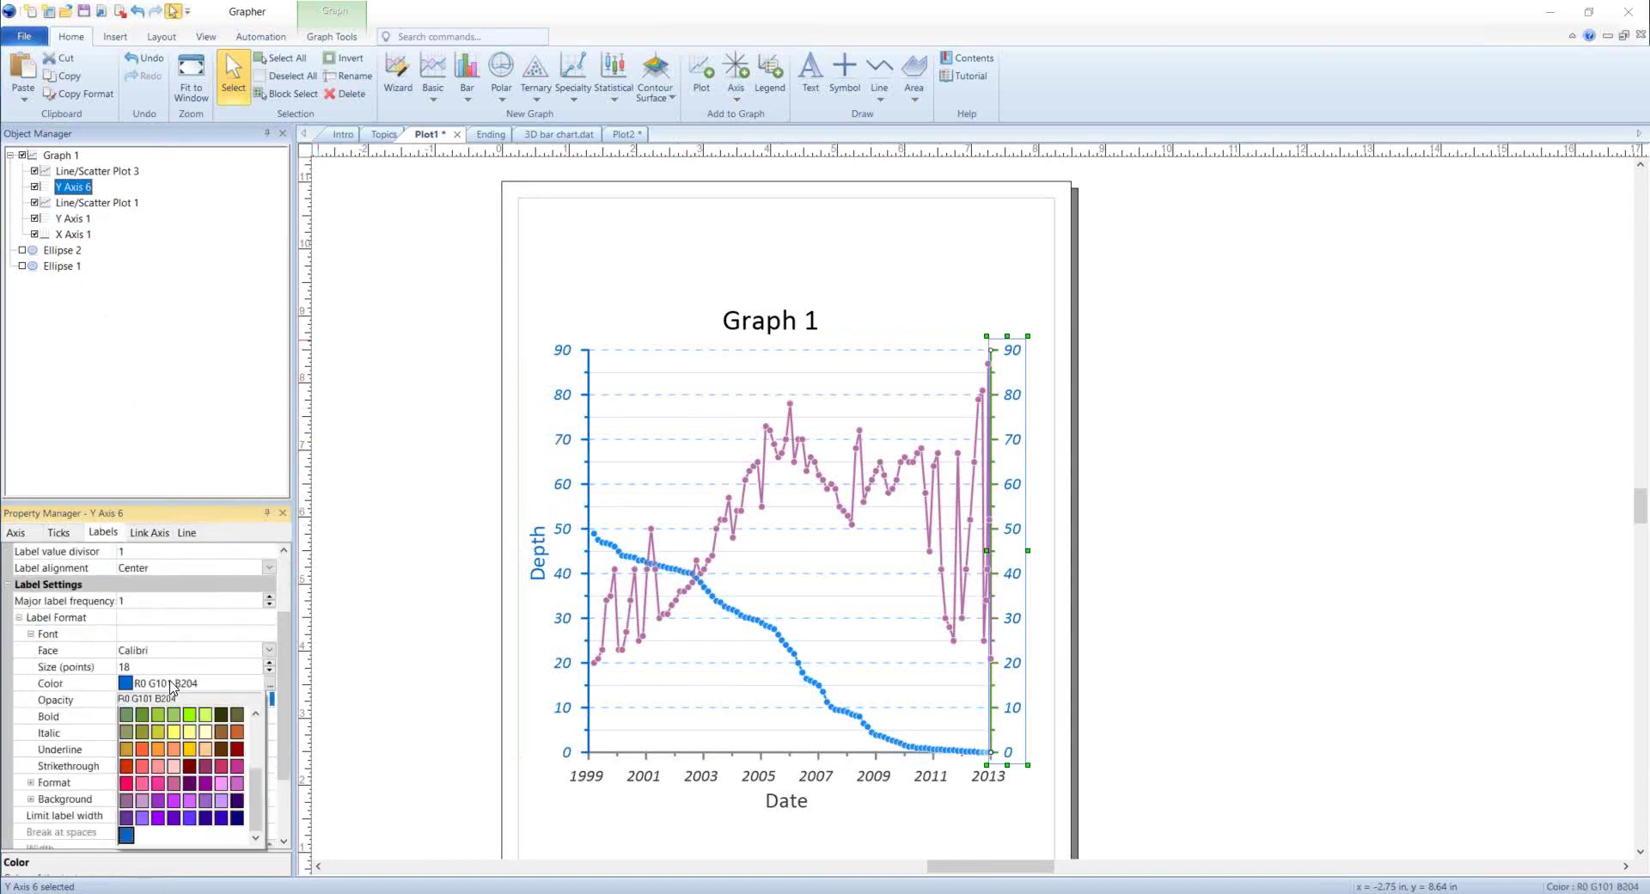
click(143, 716)
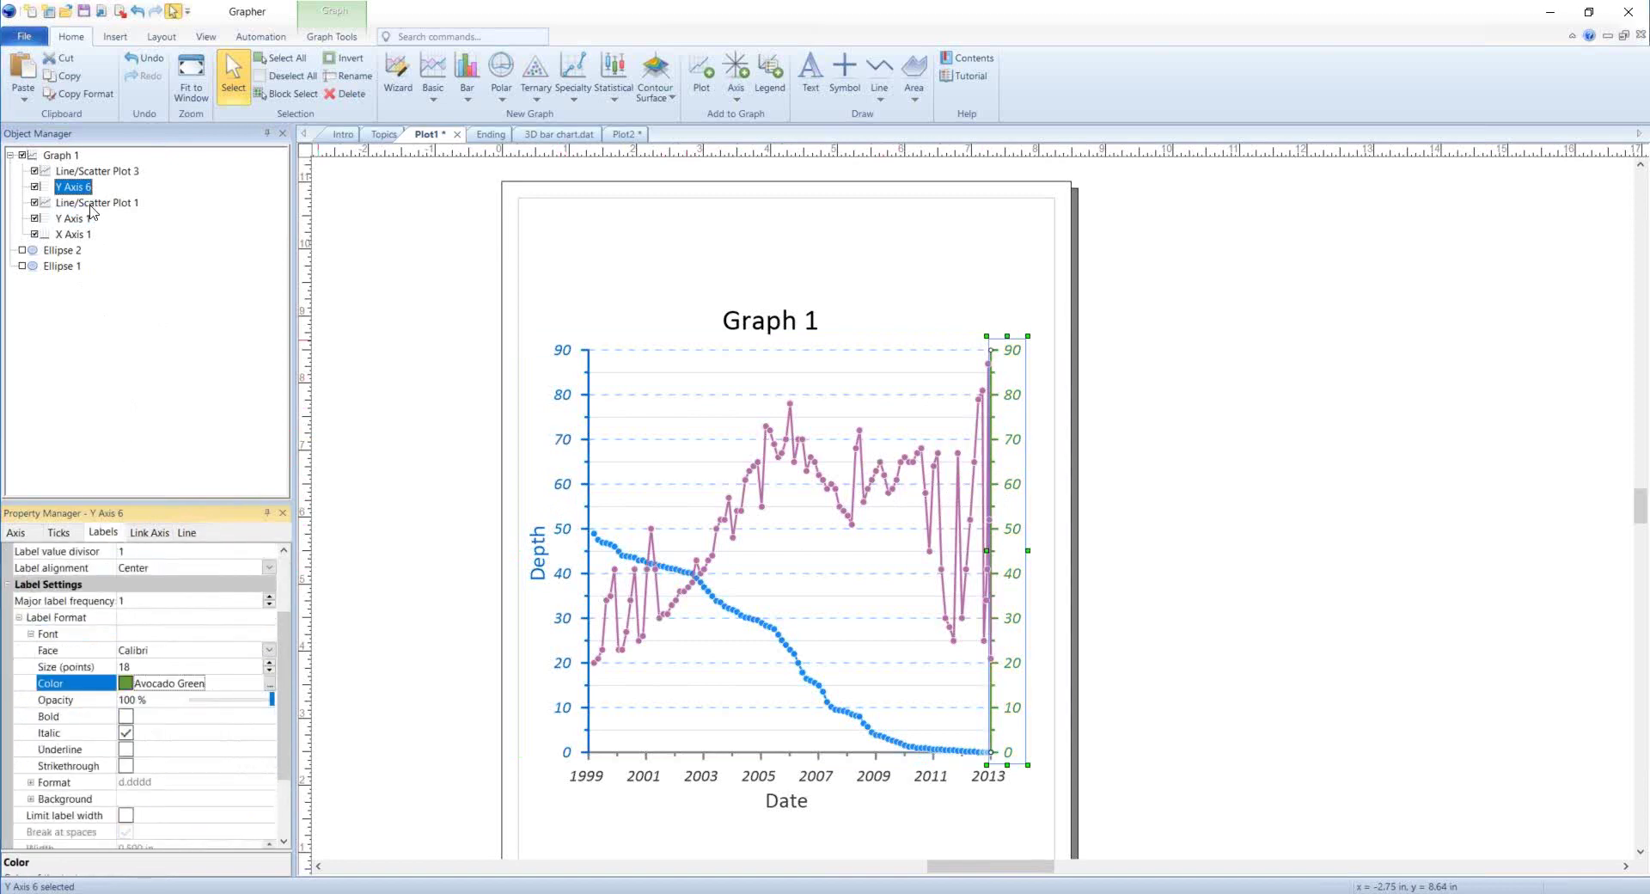
- Change the line color of Line/Scatter Plot 3 to a light green
click(102, 171)
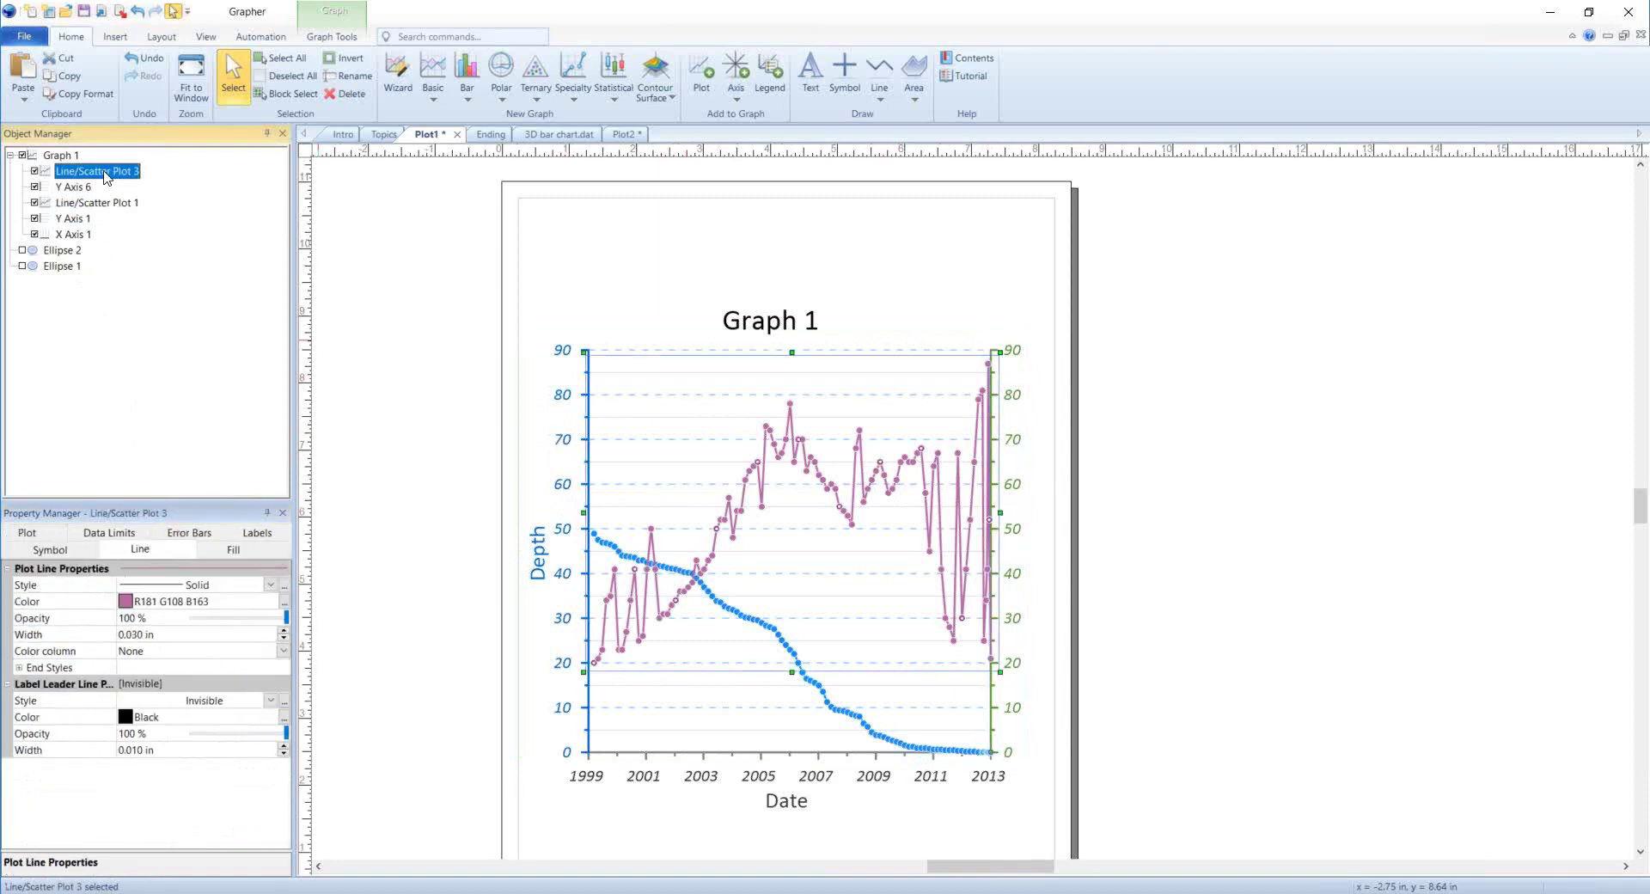
click(153, 603)
scroll(255, 640, up, 2)
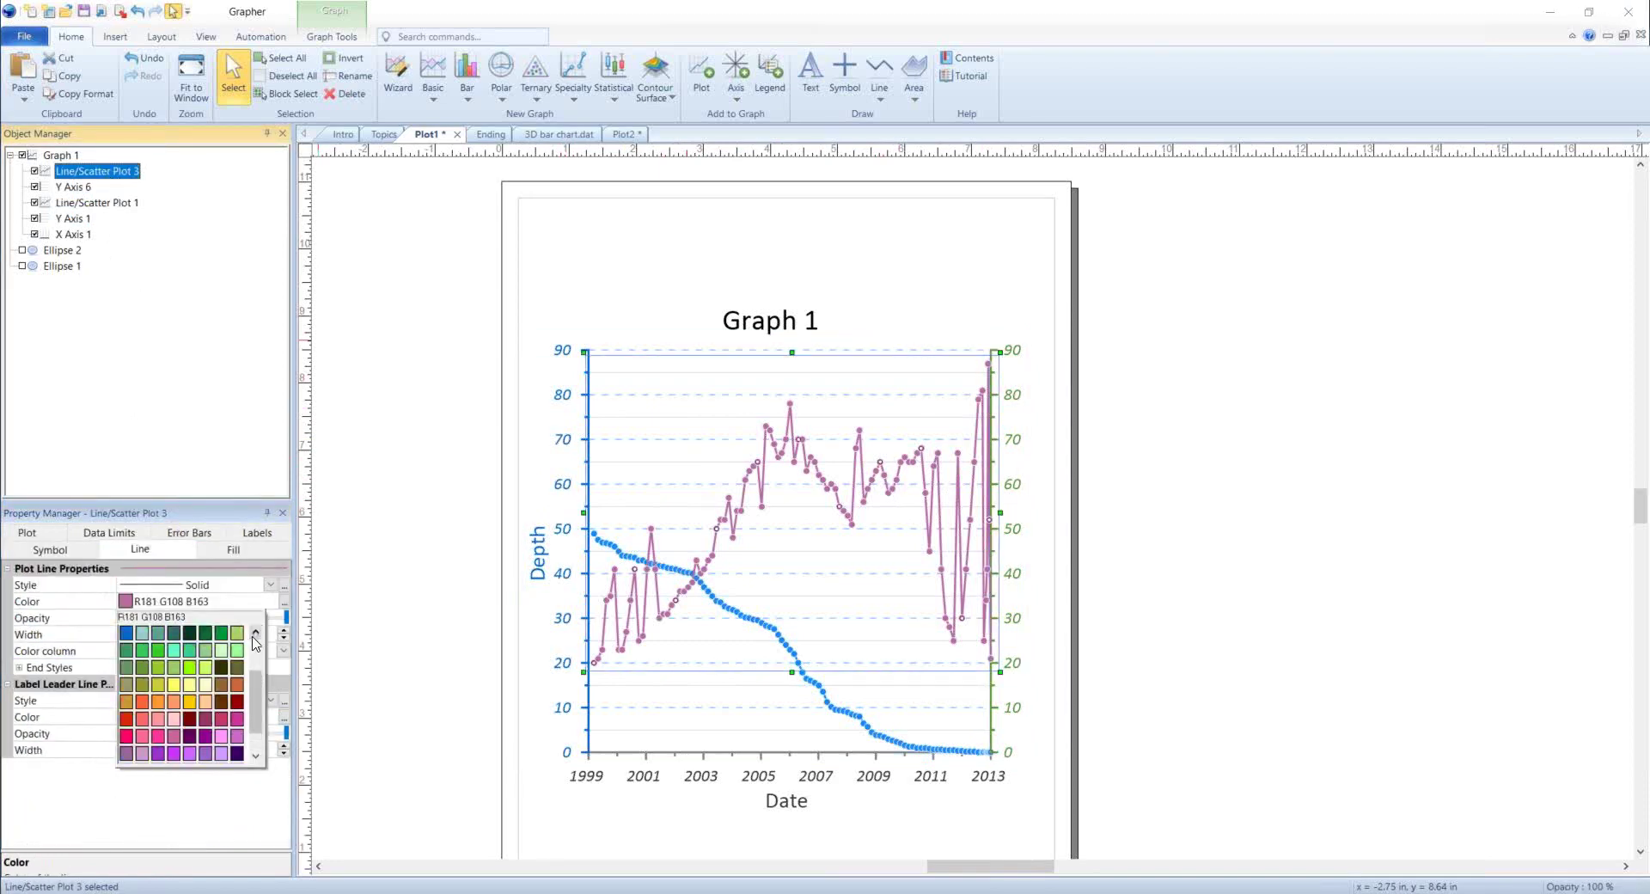
click(142, 684)
- Set the symbol fill foreground color of Line/Scatter Plot 3 to Wild Willow
click(50, 549)
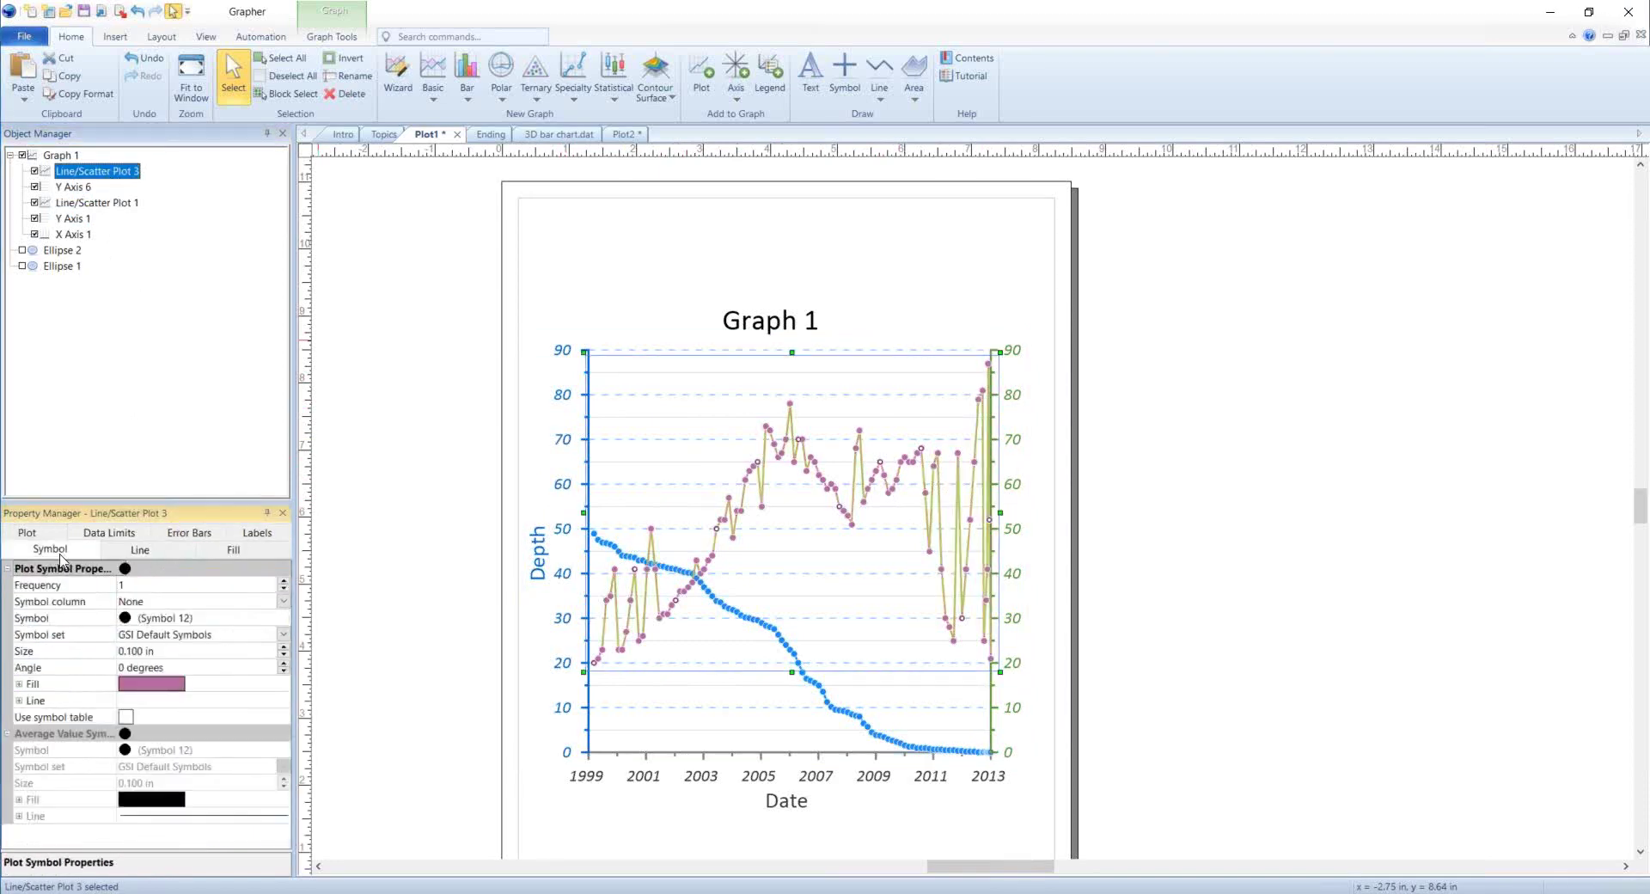
click(19, 684)
click(194, 716)
click(256, 747)
click(256, 747)
click(239, 749)
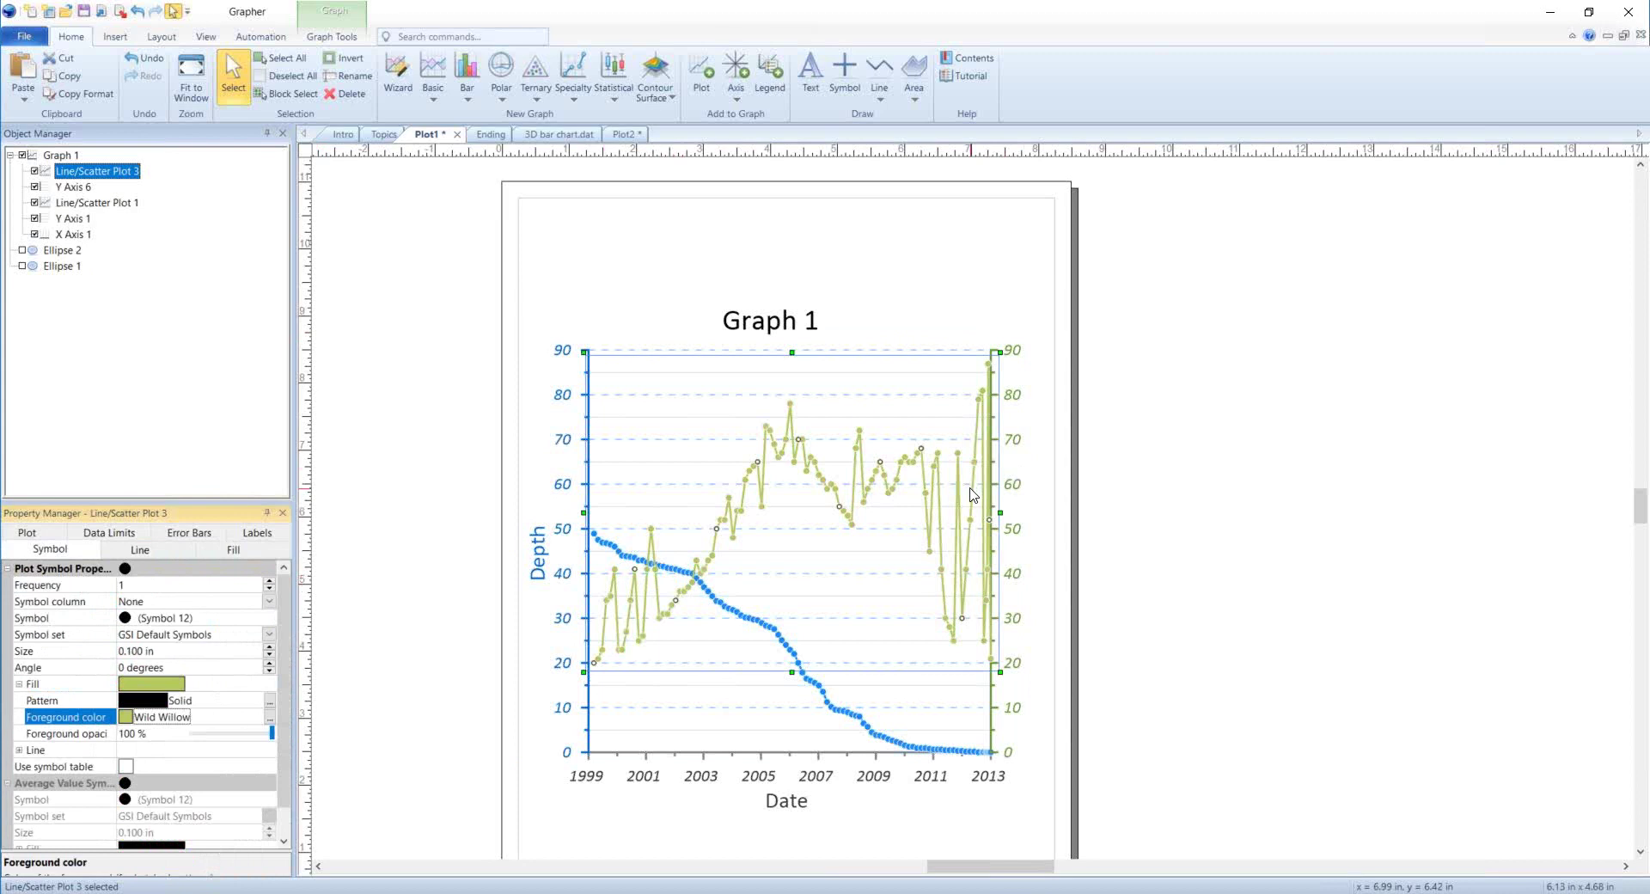
- Add two separate text objects above the graph title, reading "text 1" and "text object 2"
mouse_move(972, 494)
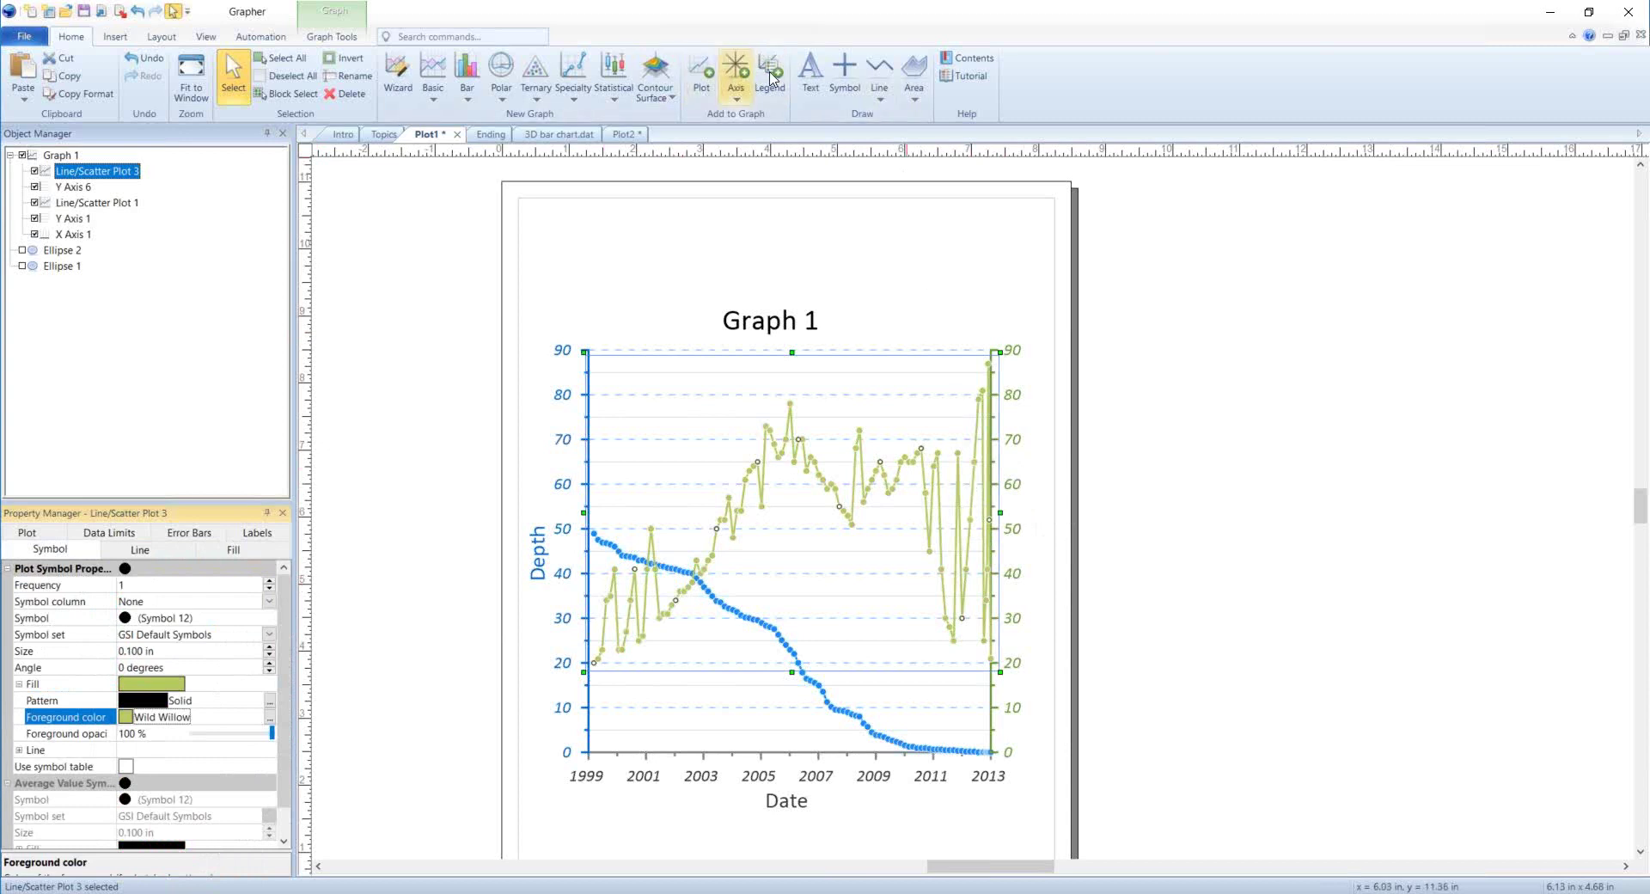
click(811, 73)
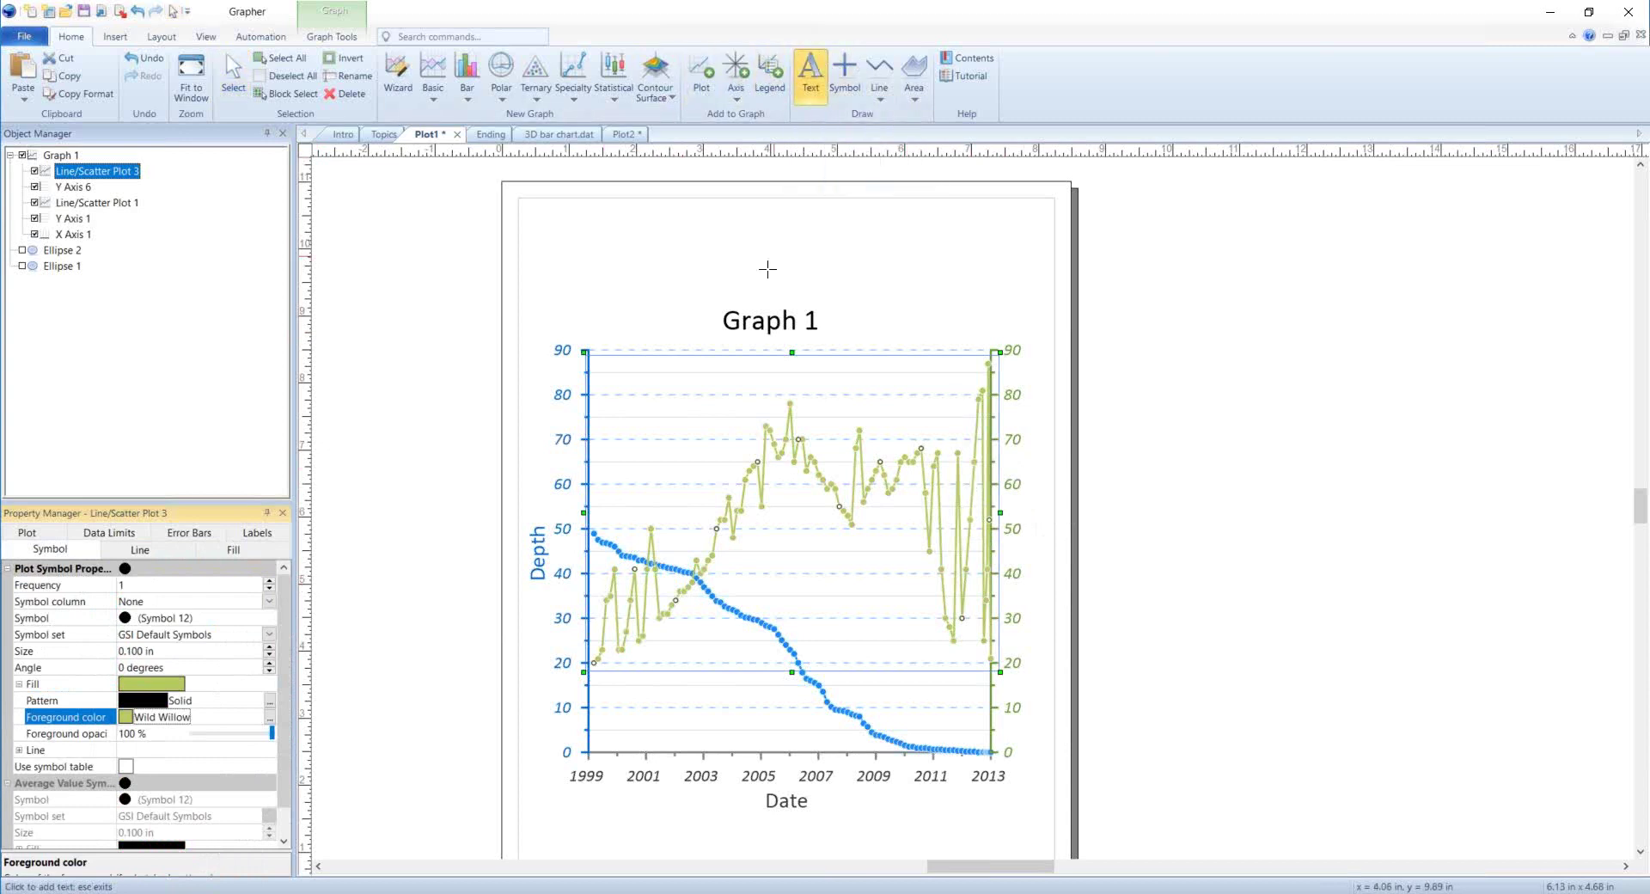
click(703, 280)
text(text 1)
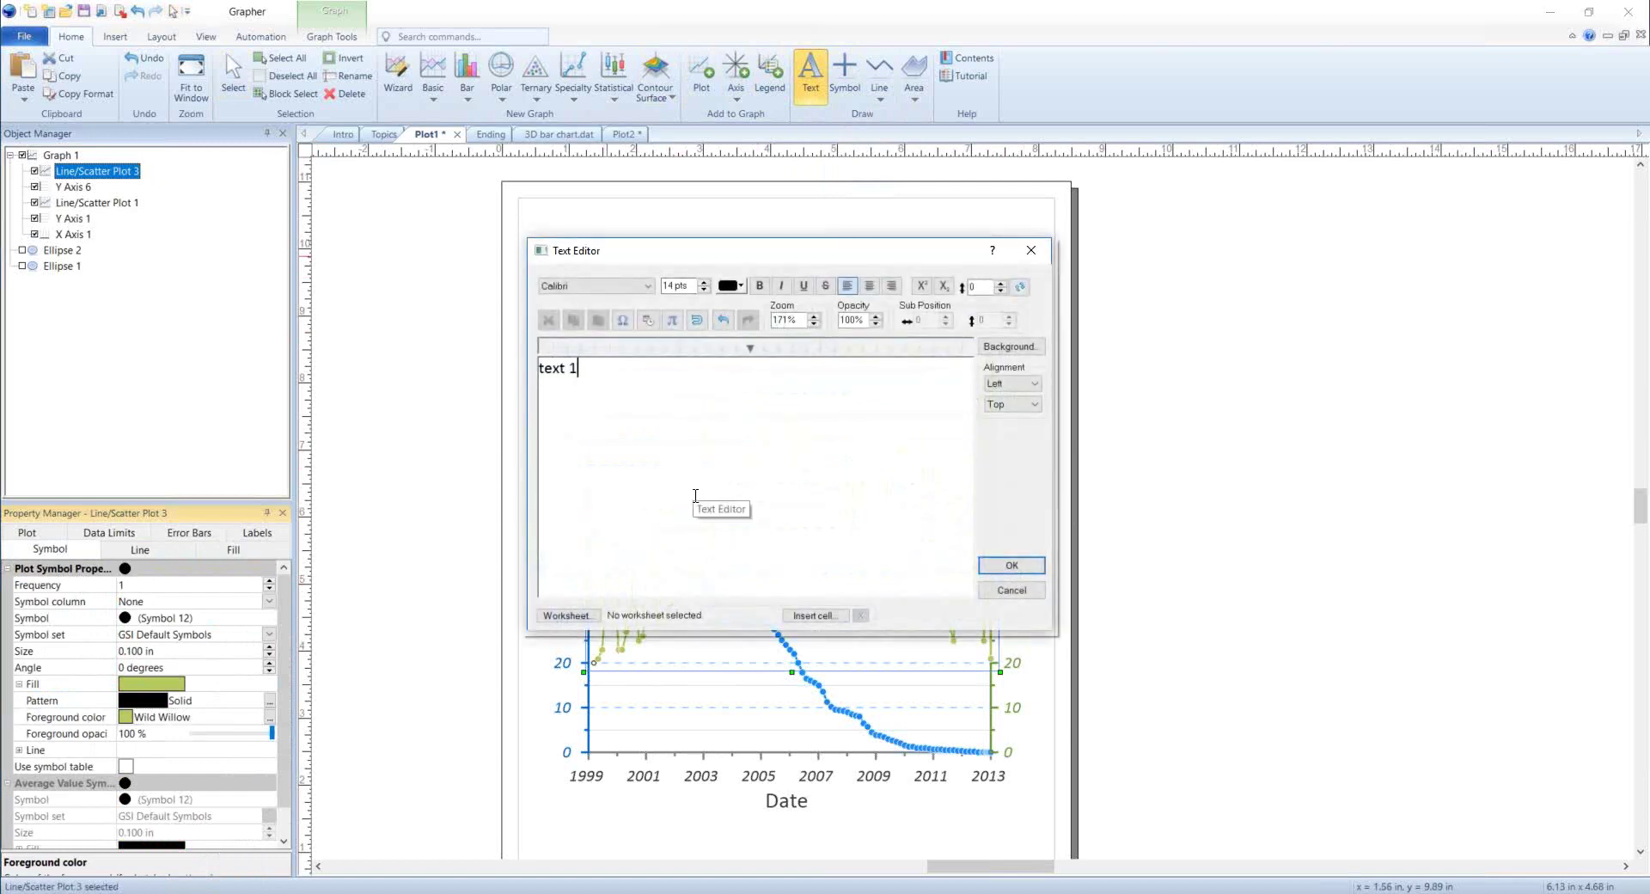
click(1012, 564)
click(748, 238)
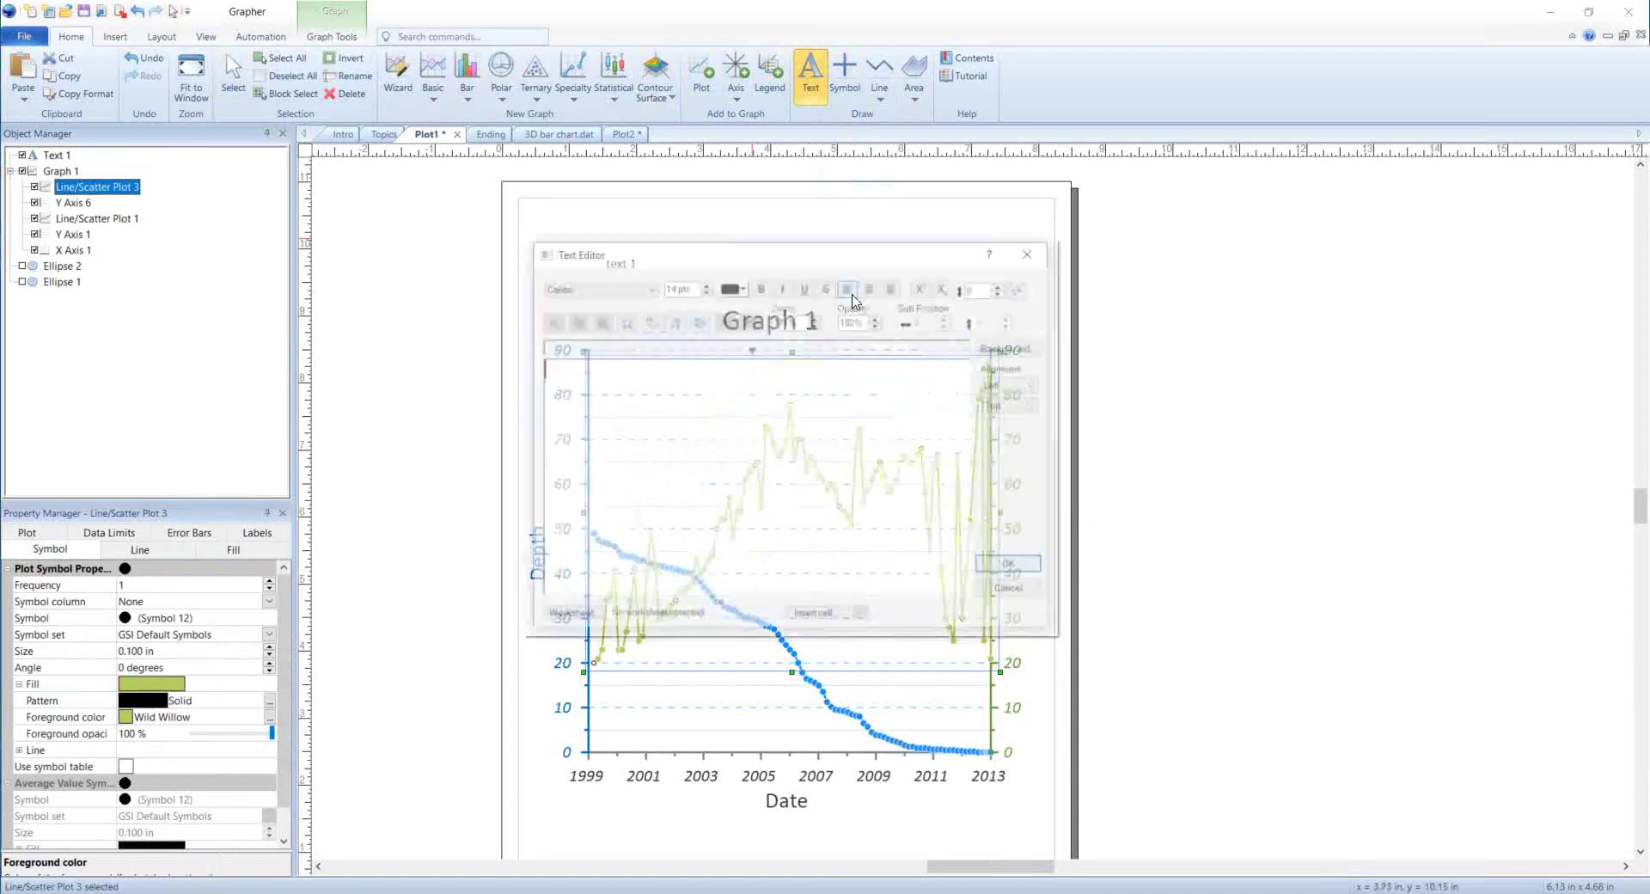
text(text o)
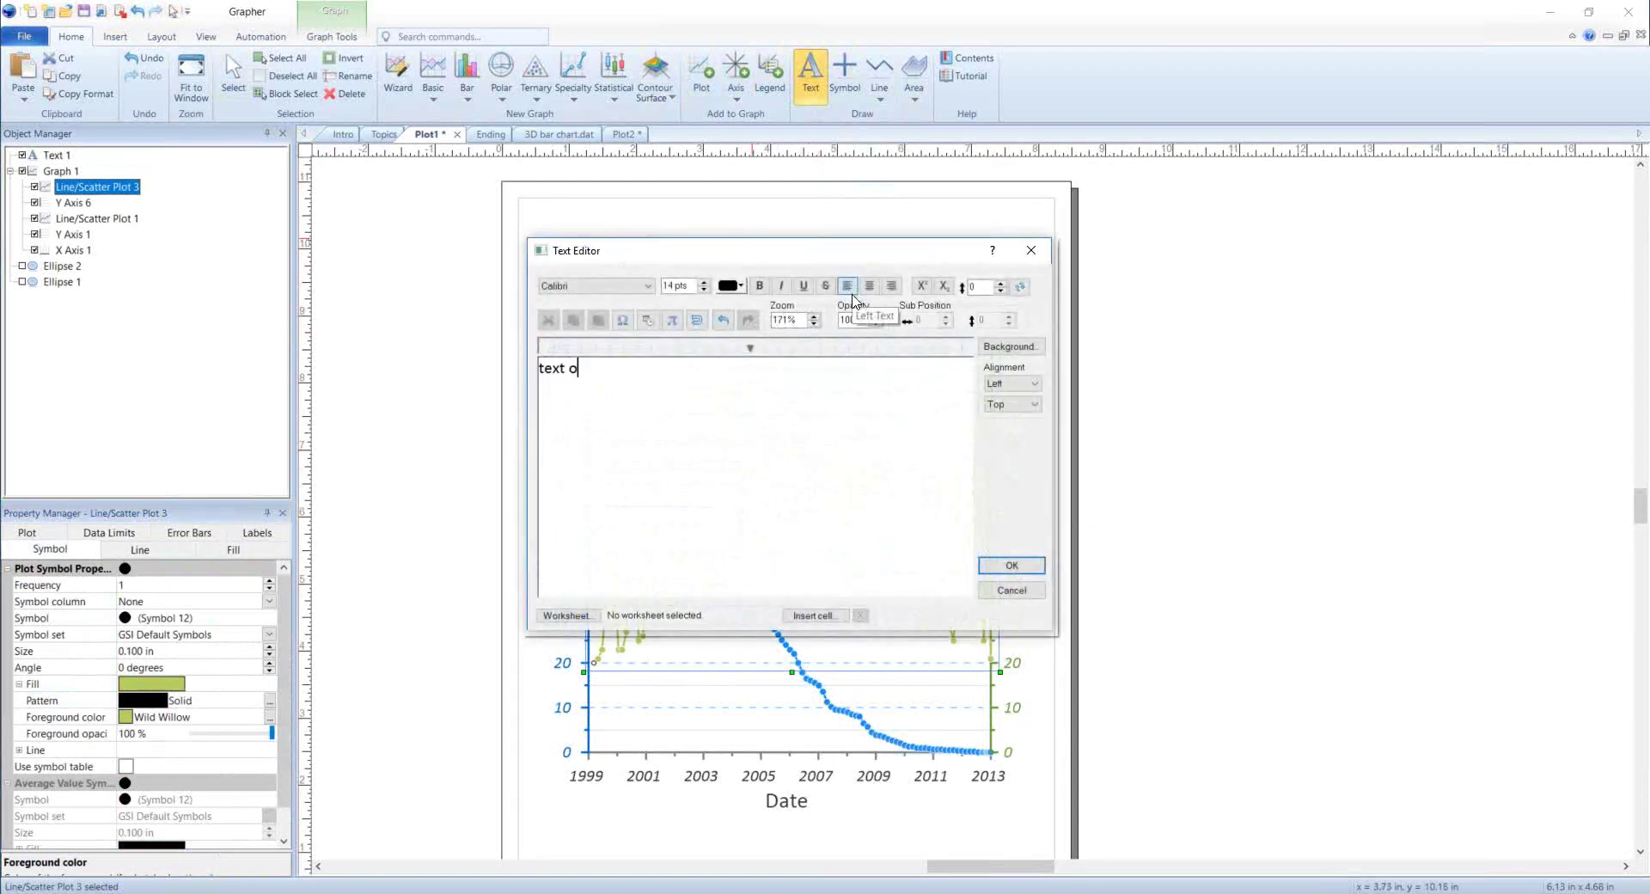
text(bject 2)
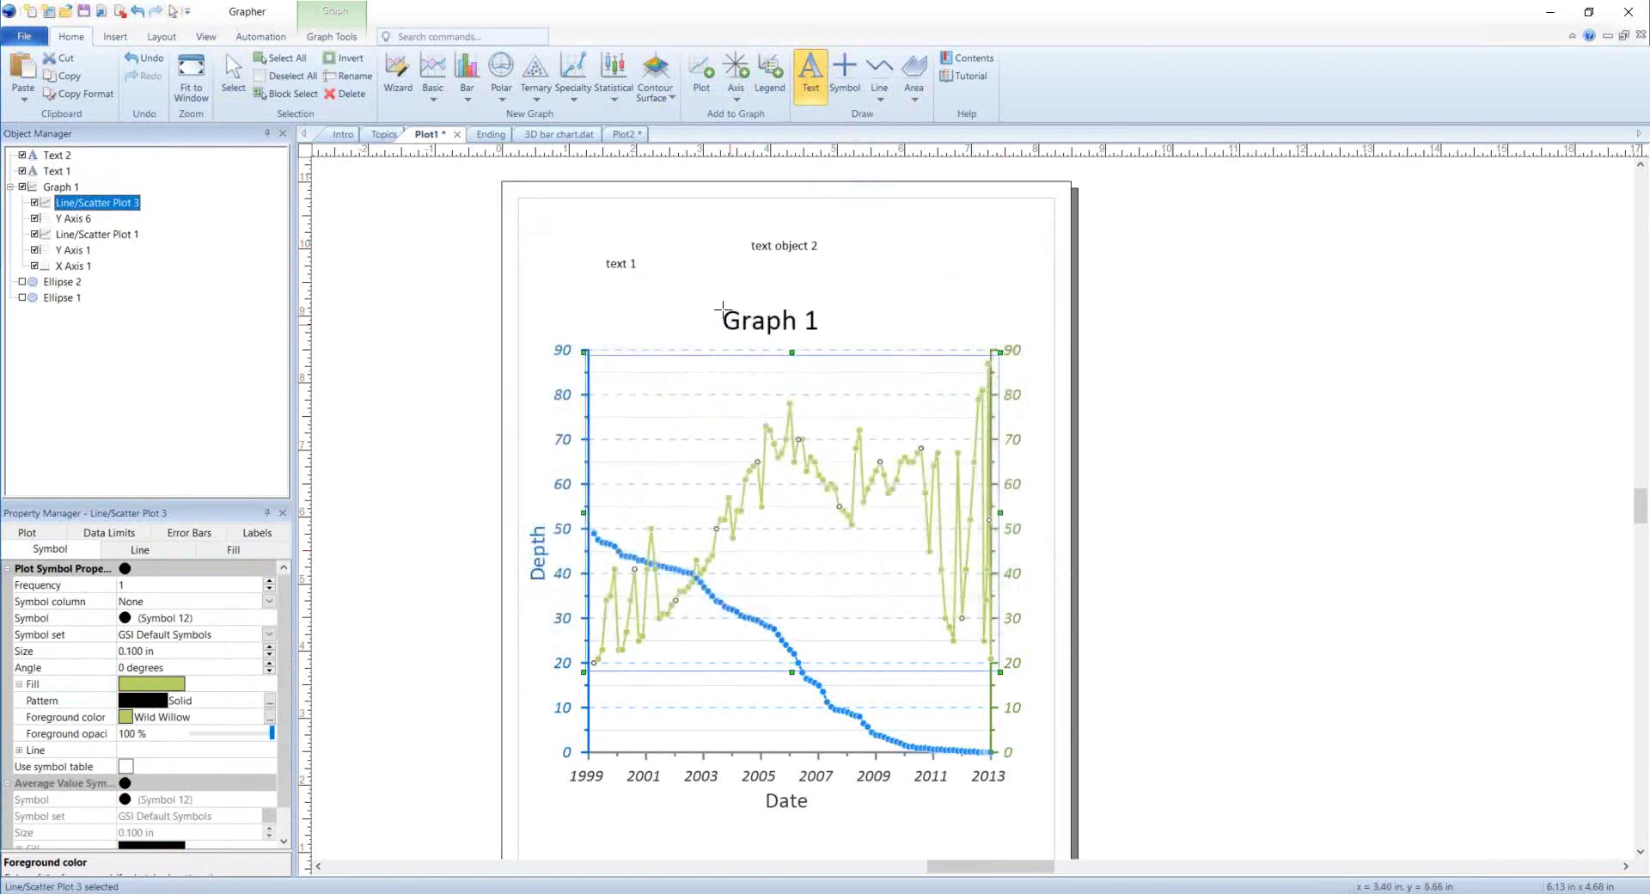
key(Escape)
- Format both text objects together as 22-point, red, bold and underlined text
drag(585, 225, 839, 291)
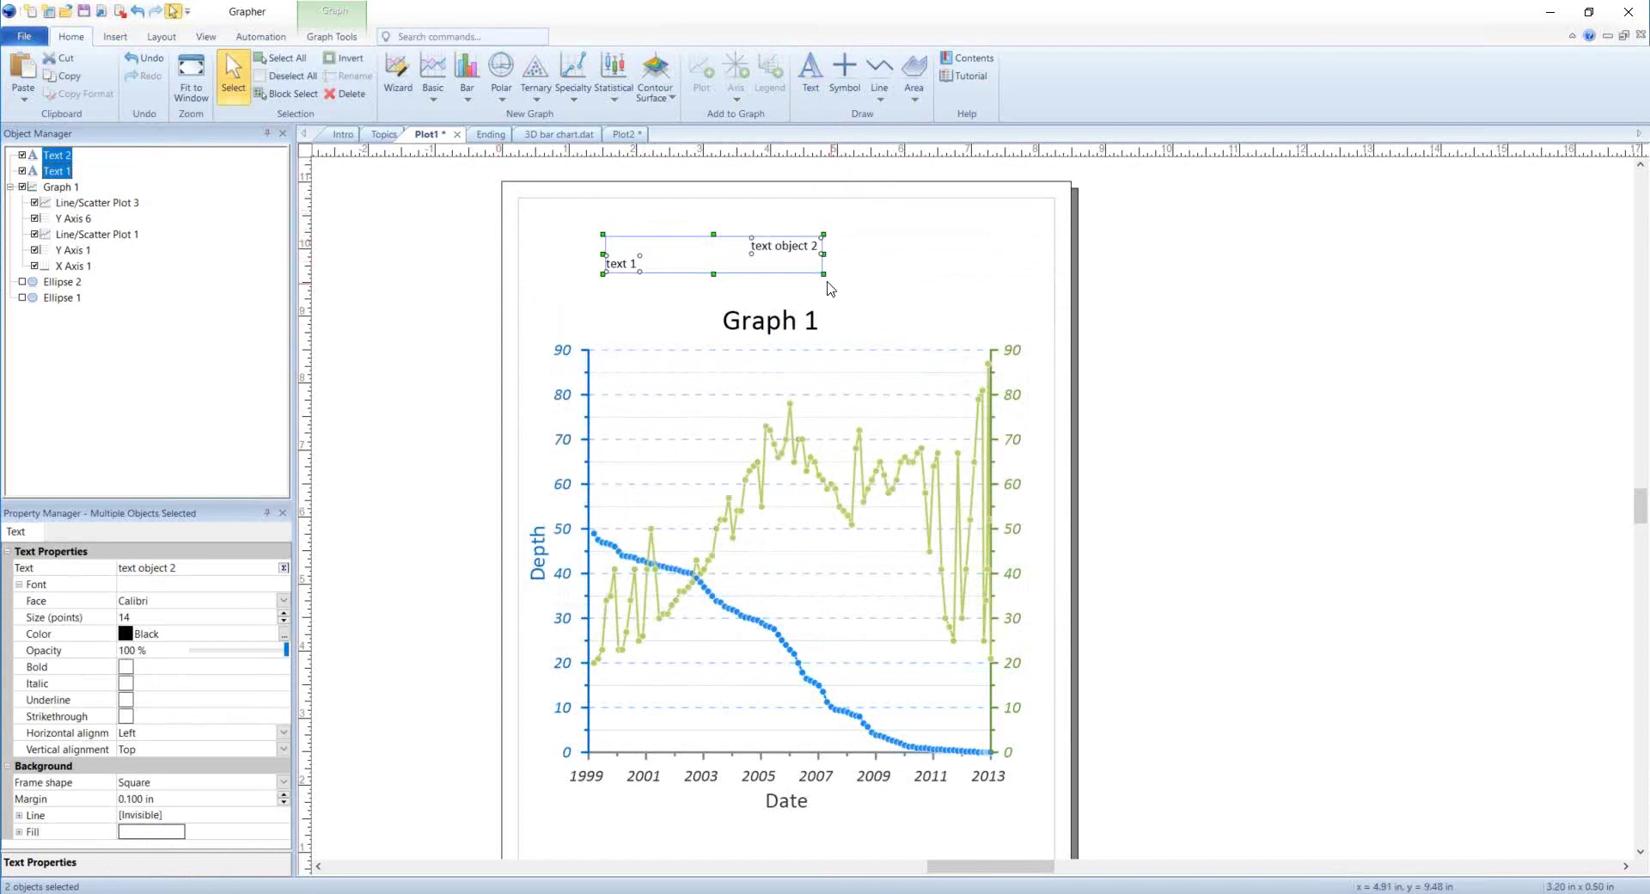
click(284, 613)
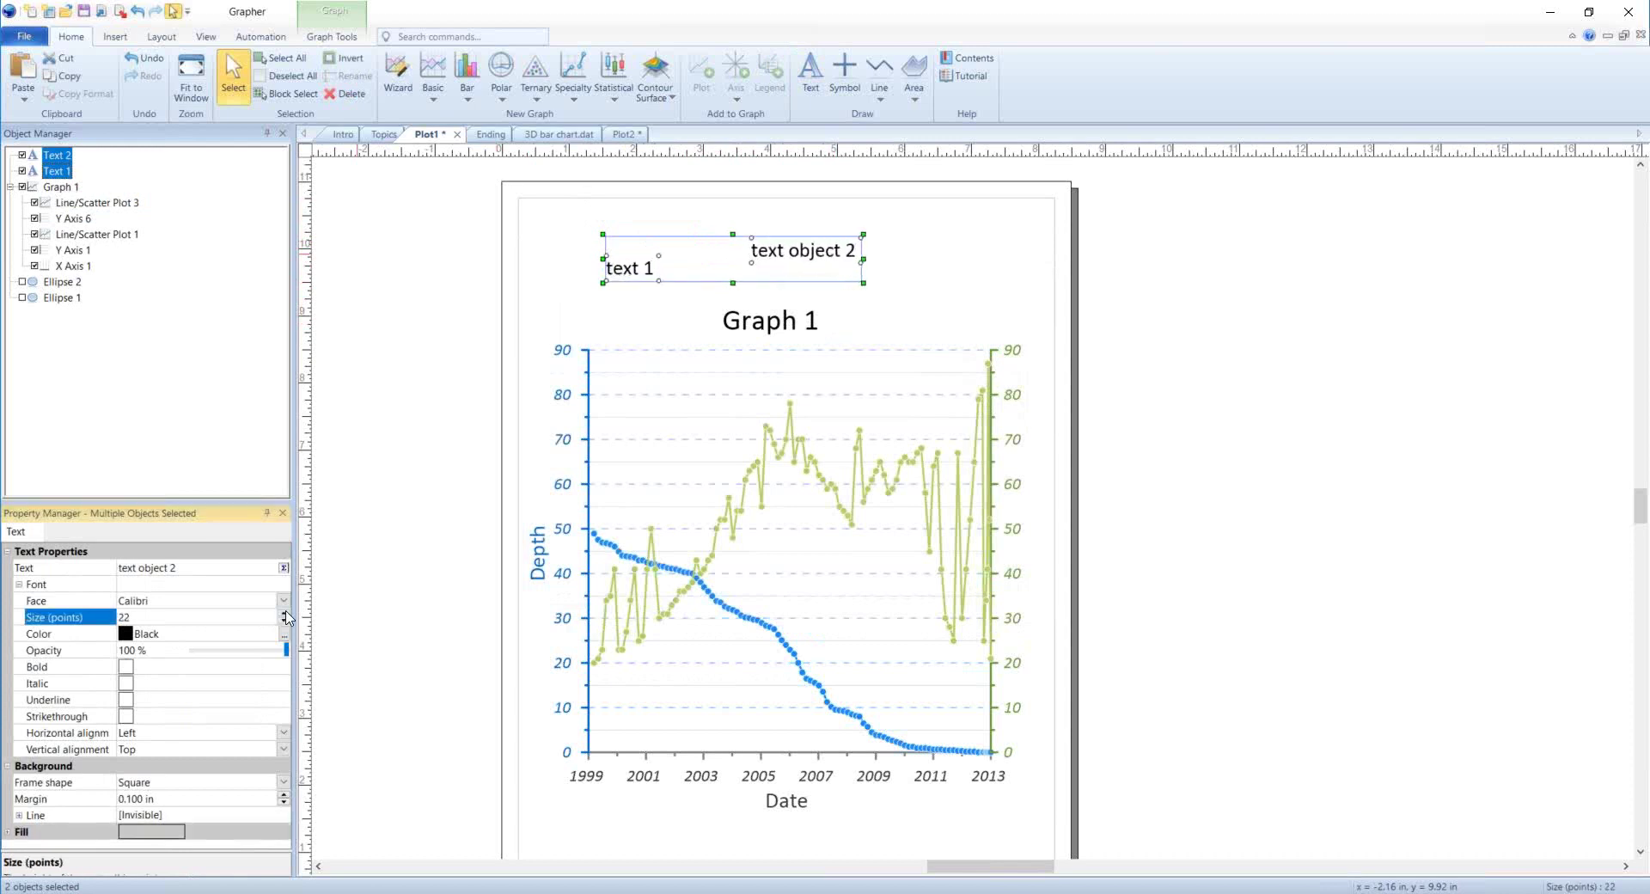
click(172, 635)
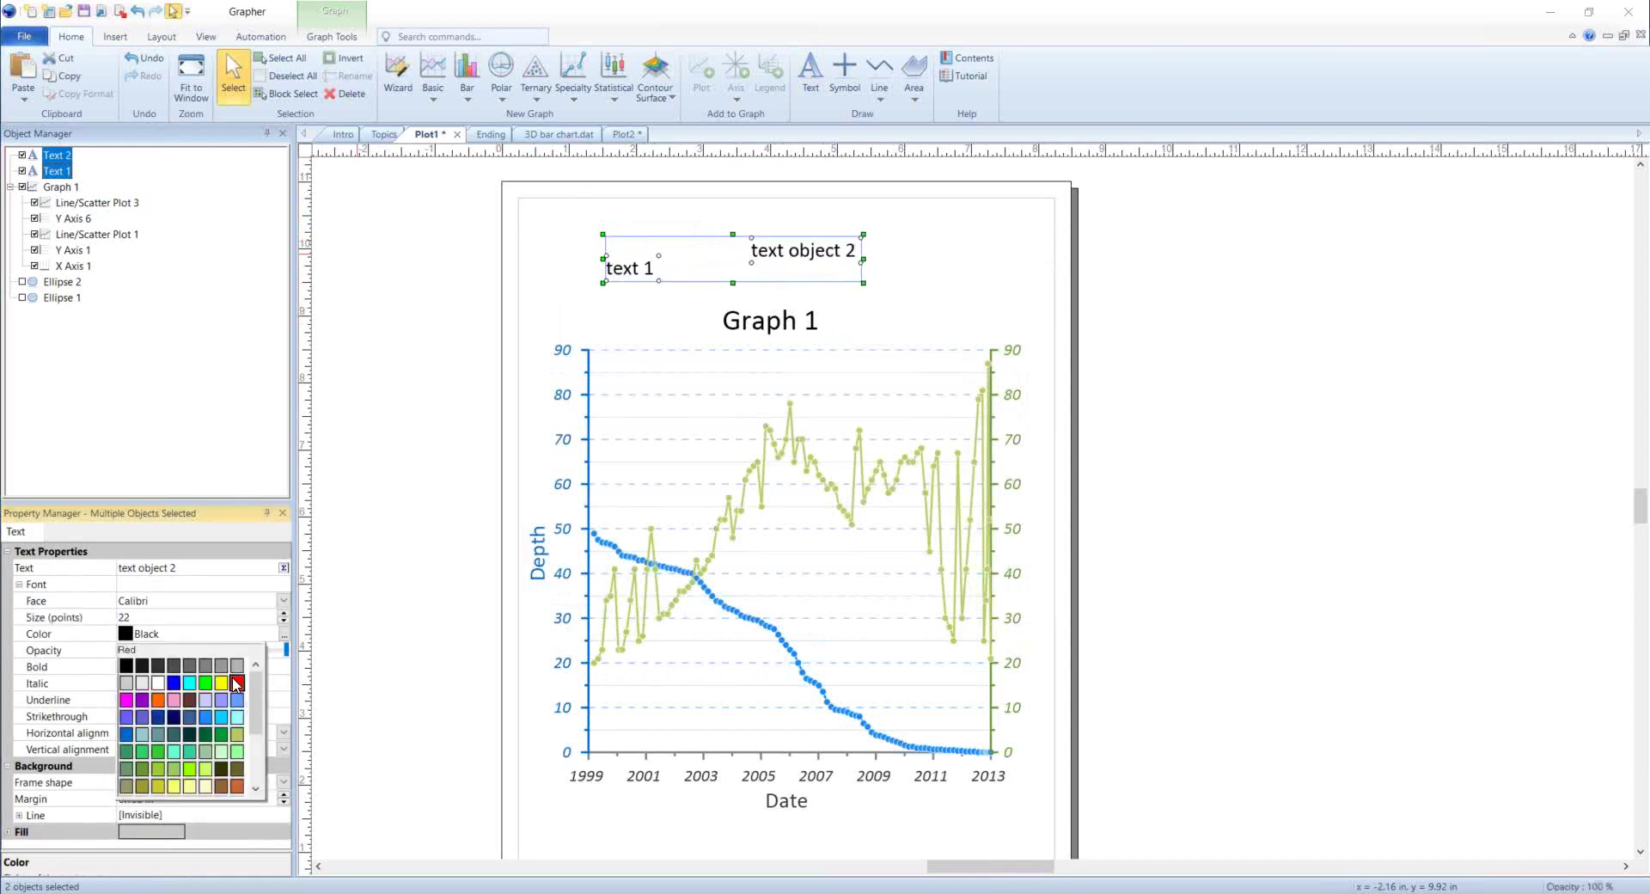
click(236, 683)
click(125, 666)
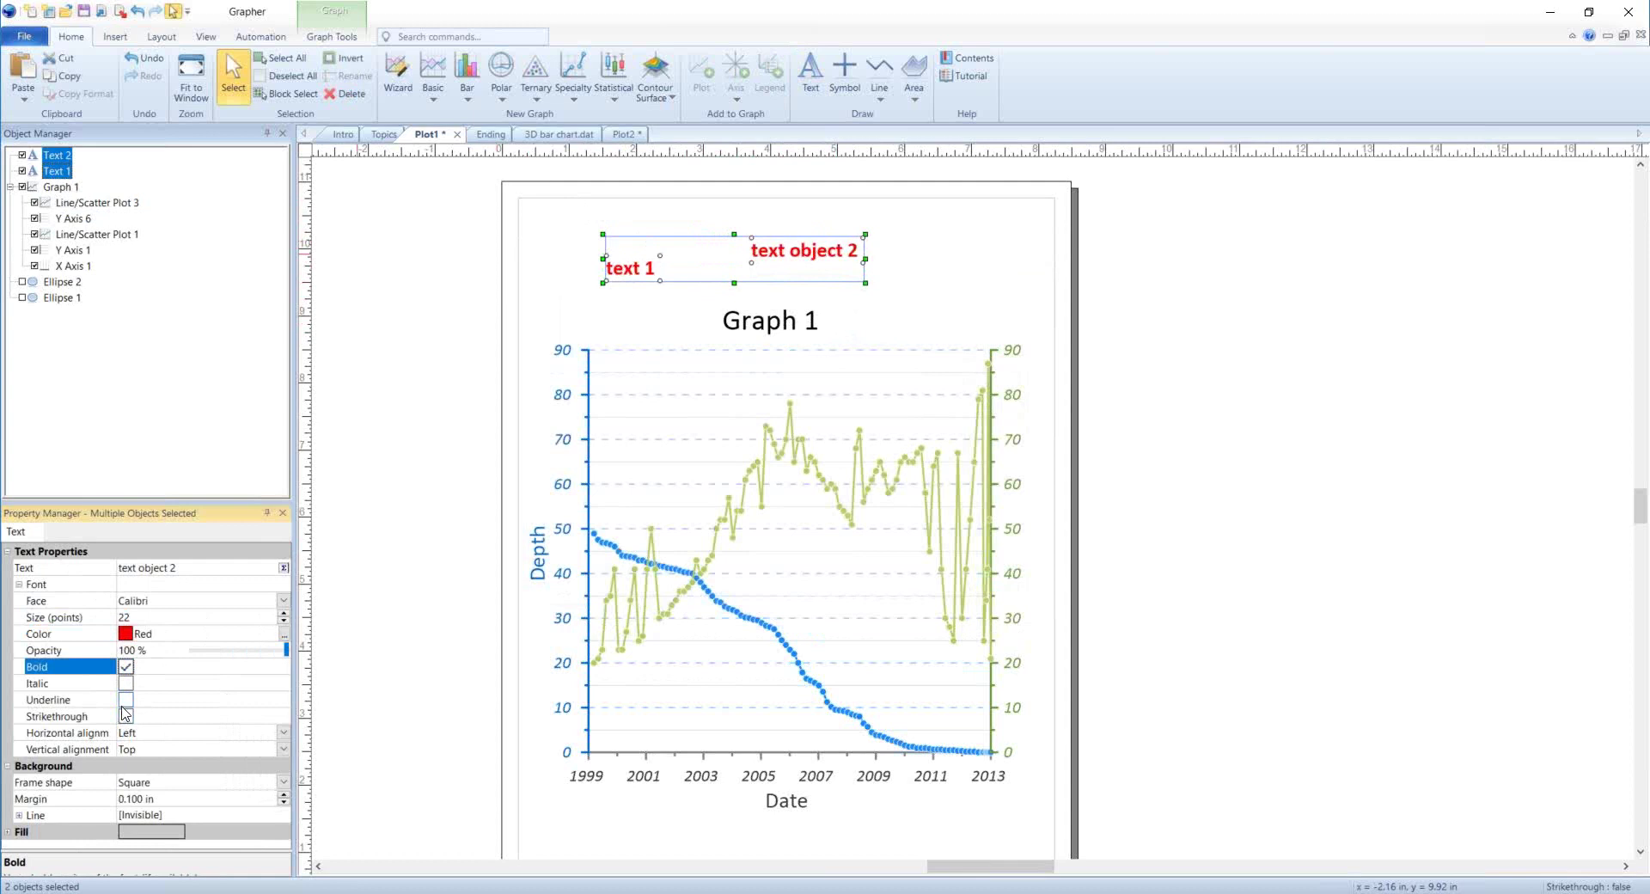
click(126, 700)
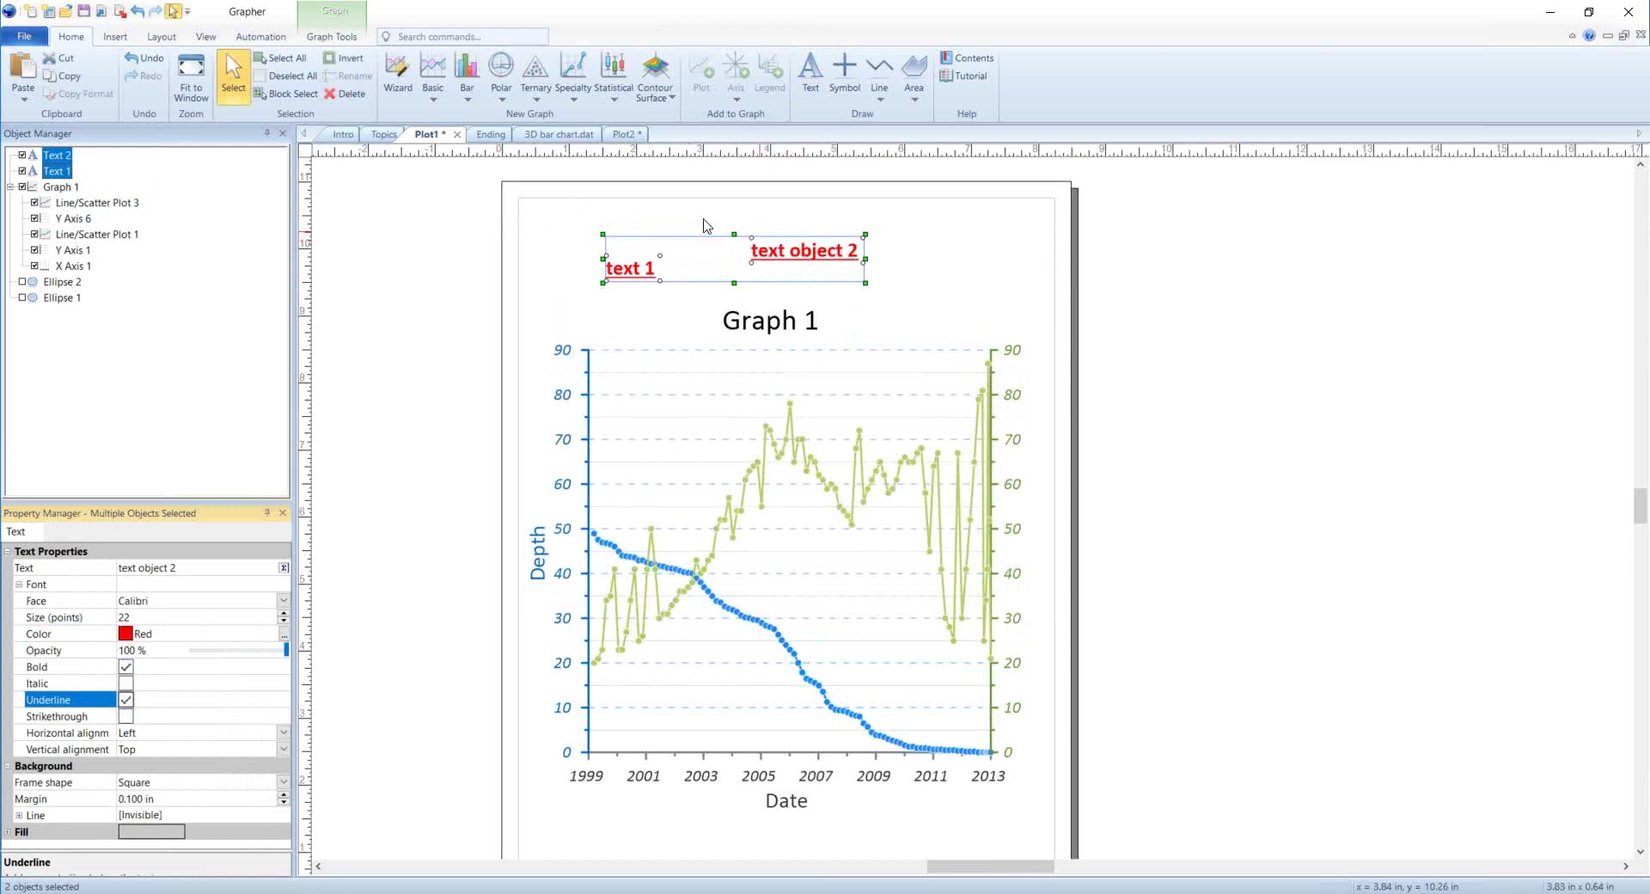
- Delete both text objects above the graph
right_click(55, 168)
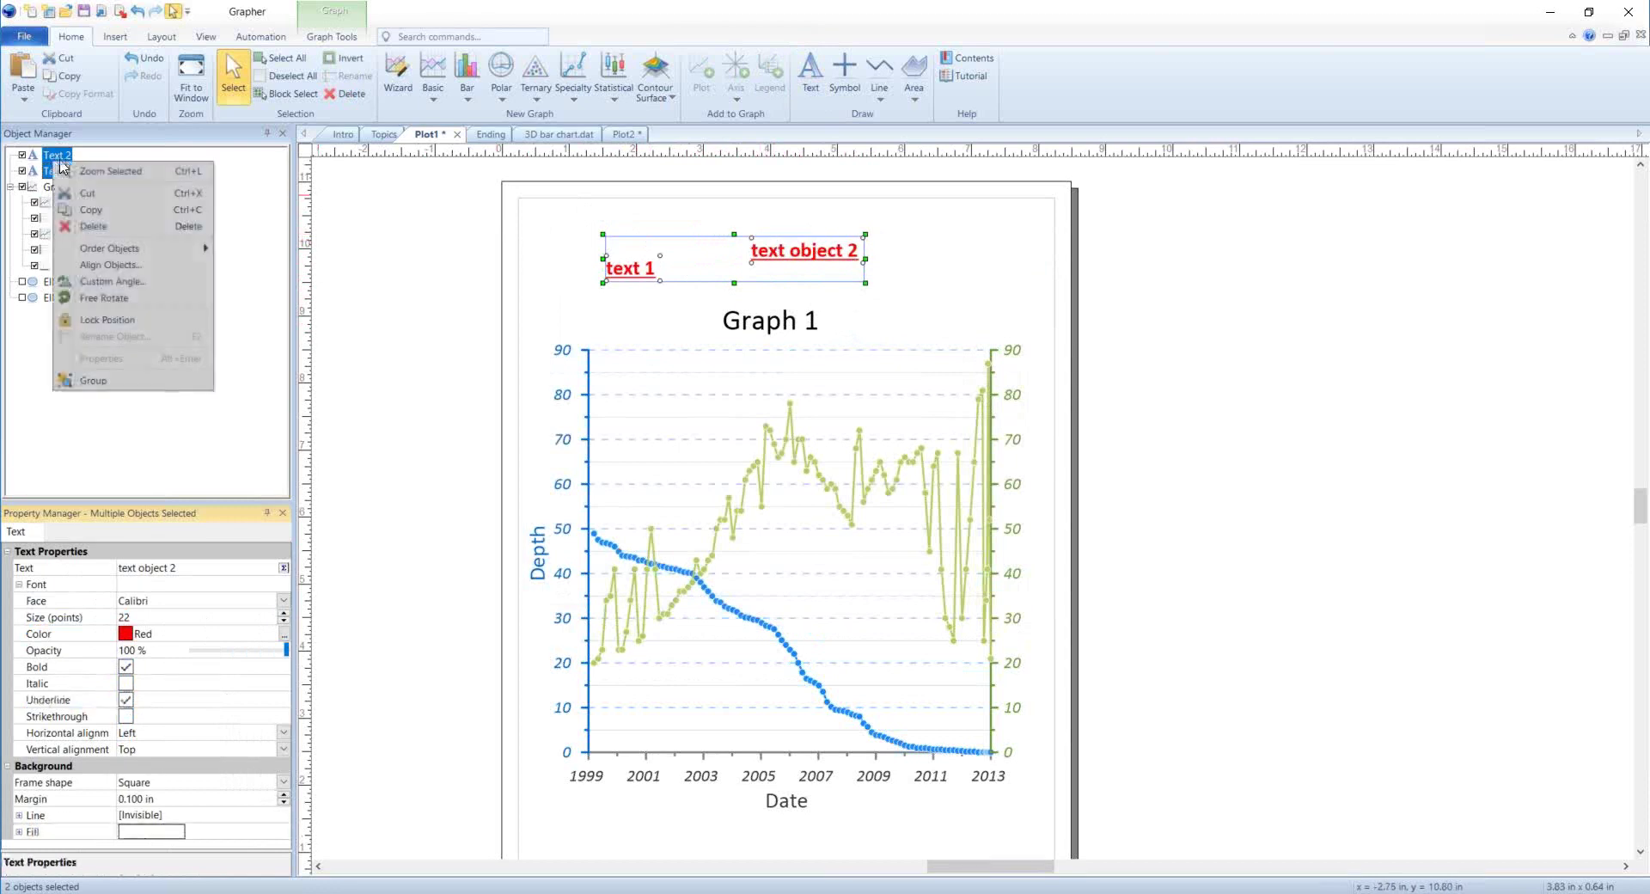
click(91, 225)
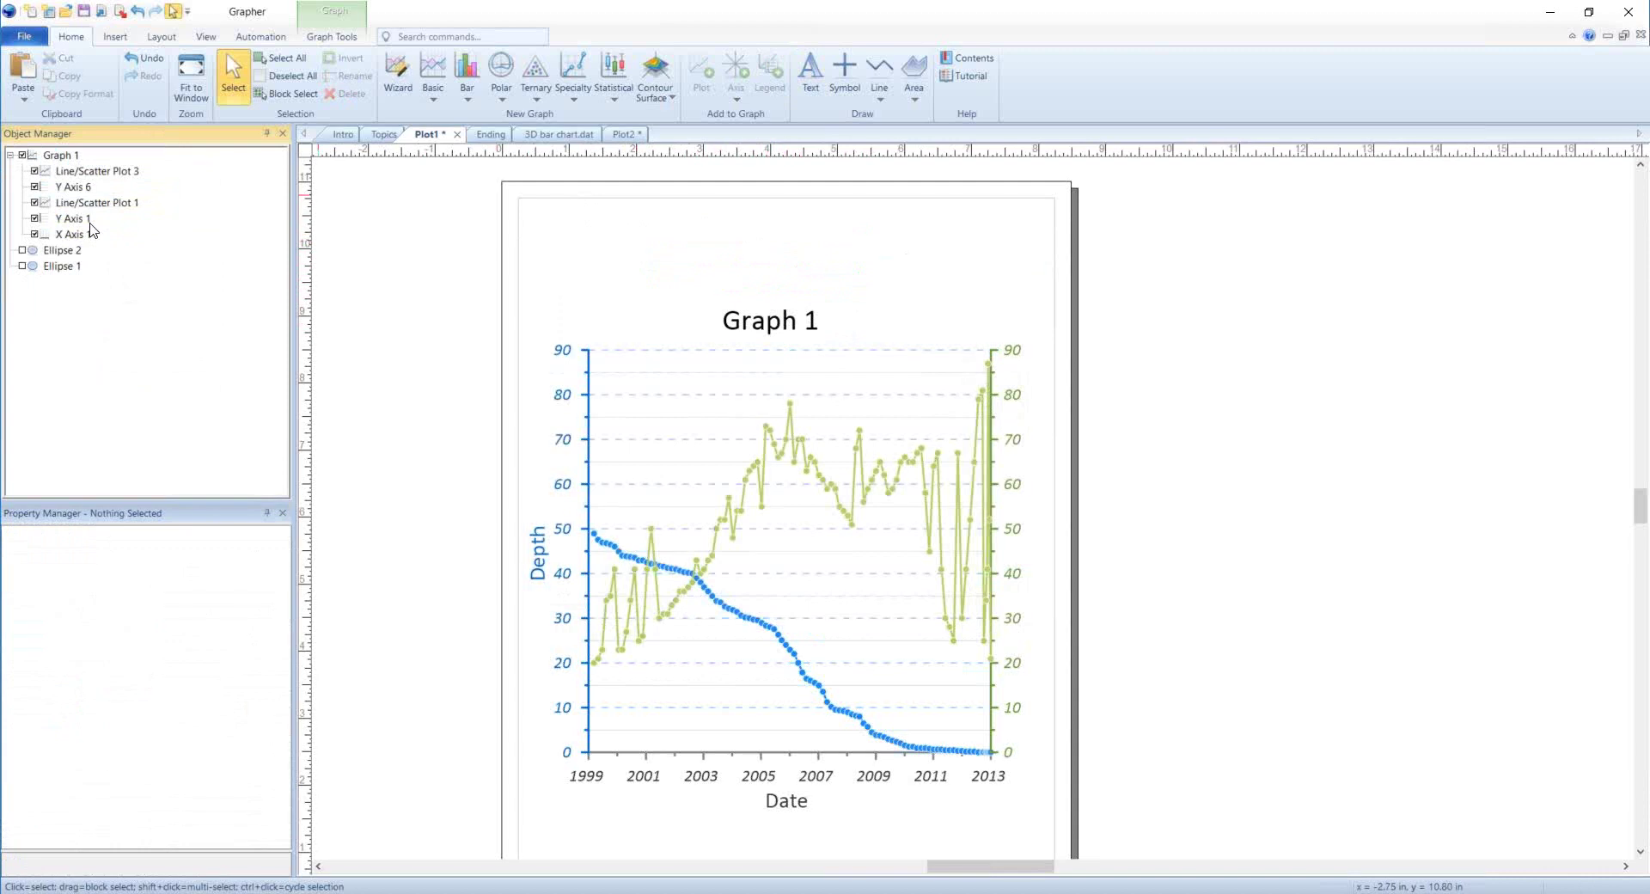
scroll(671, 343, down, 1)
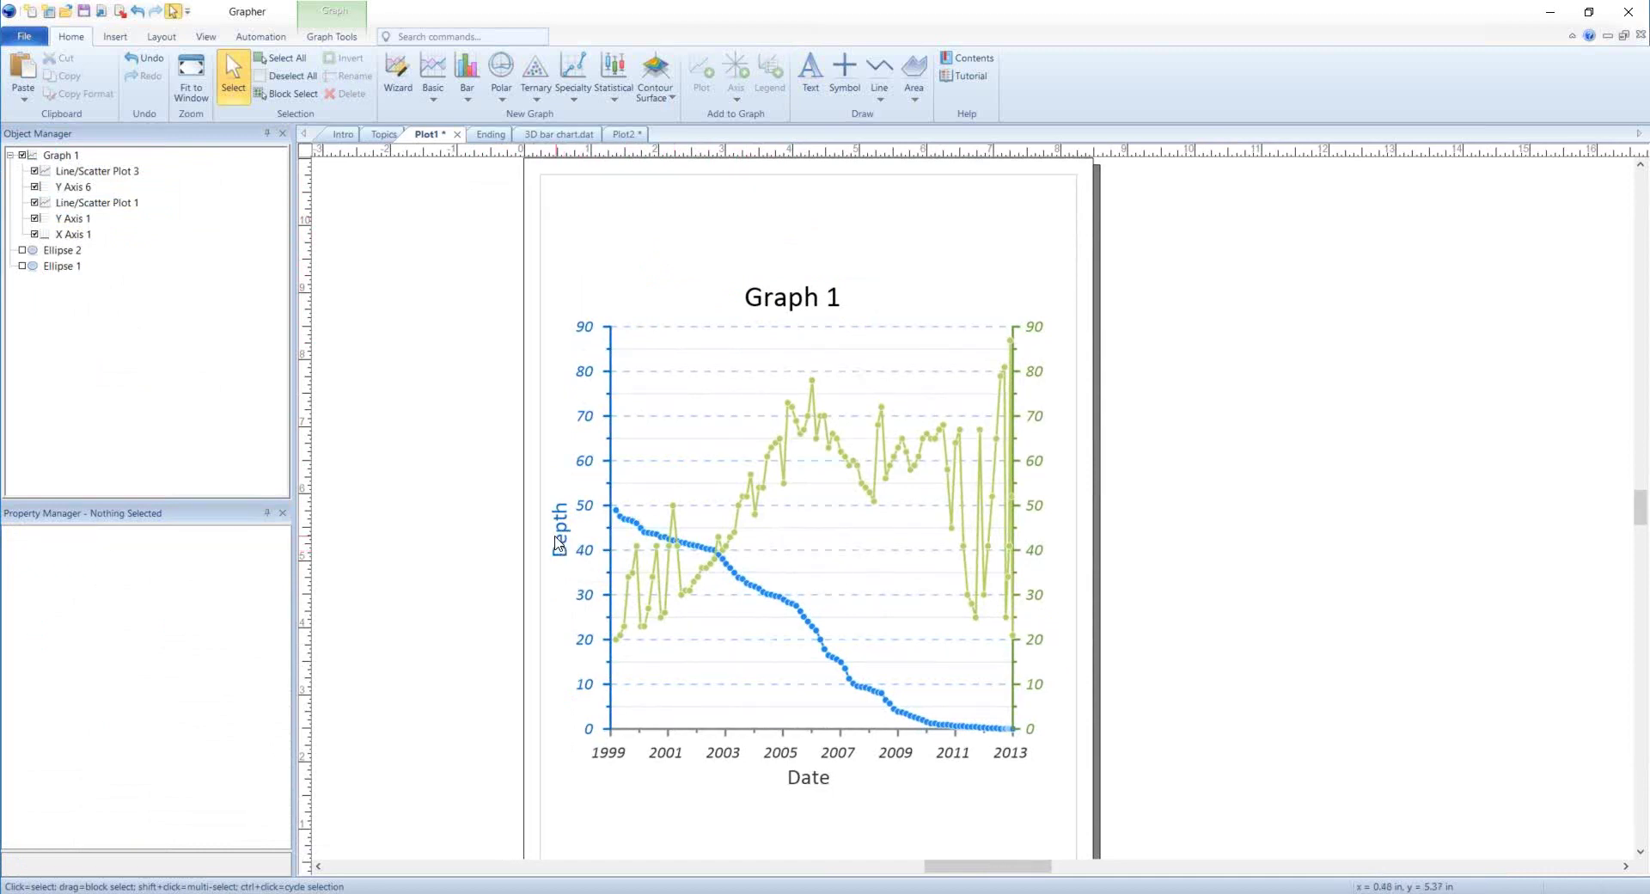
- Show the Script Manager and widen it to nearly half the window, keeping the graph visible beside it
click(211, 38)
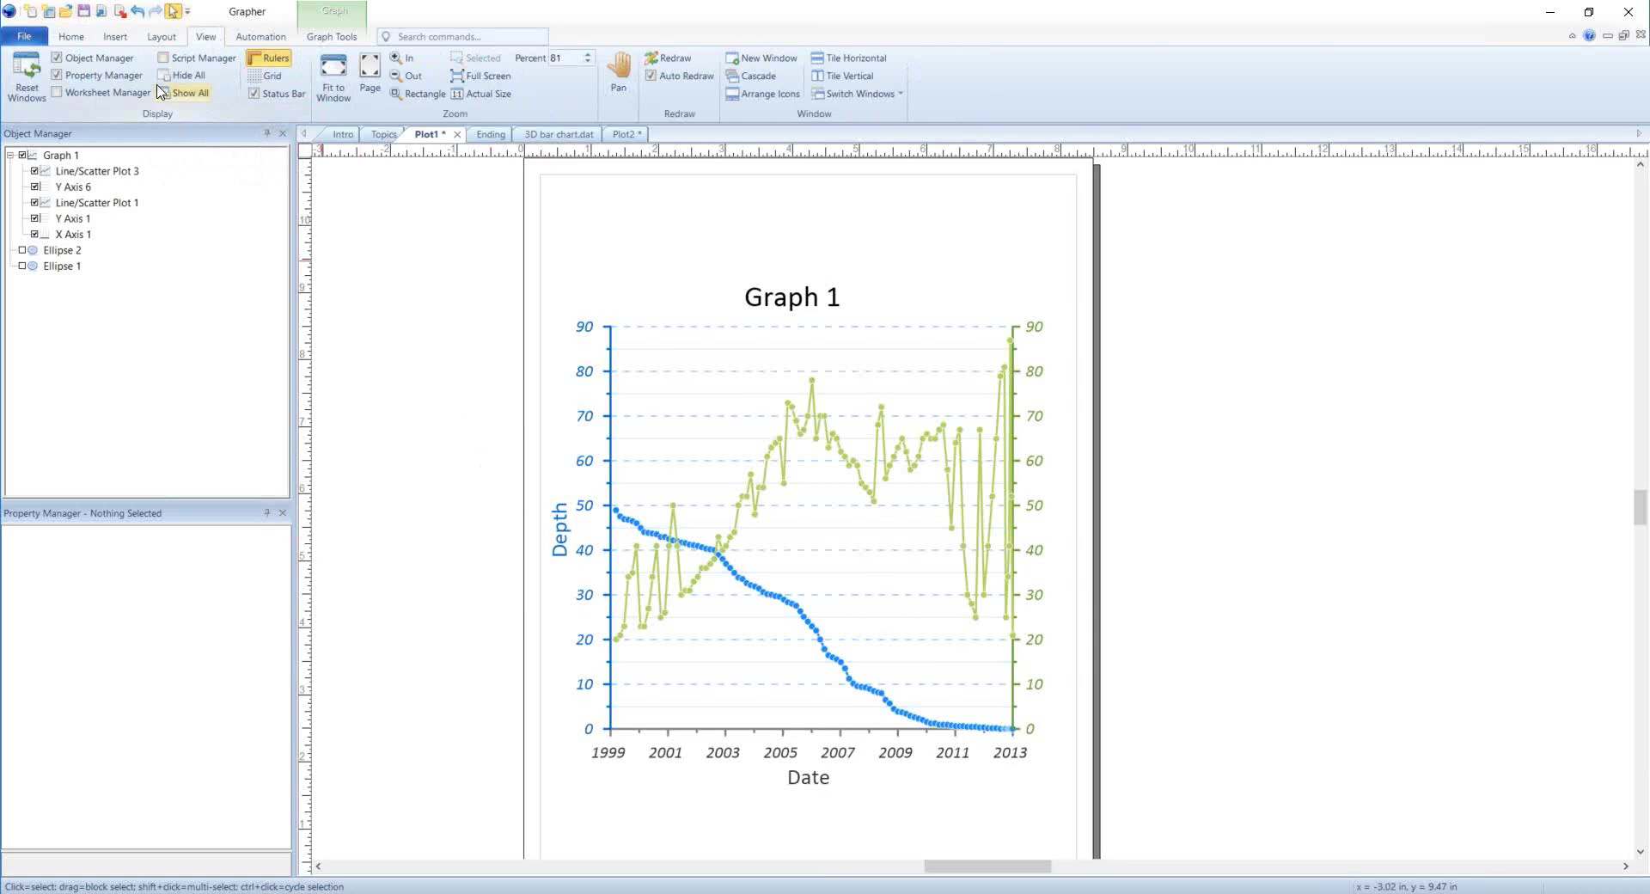
click(164, 59)
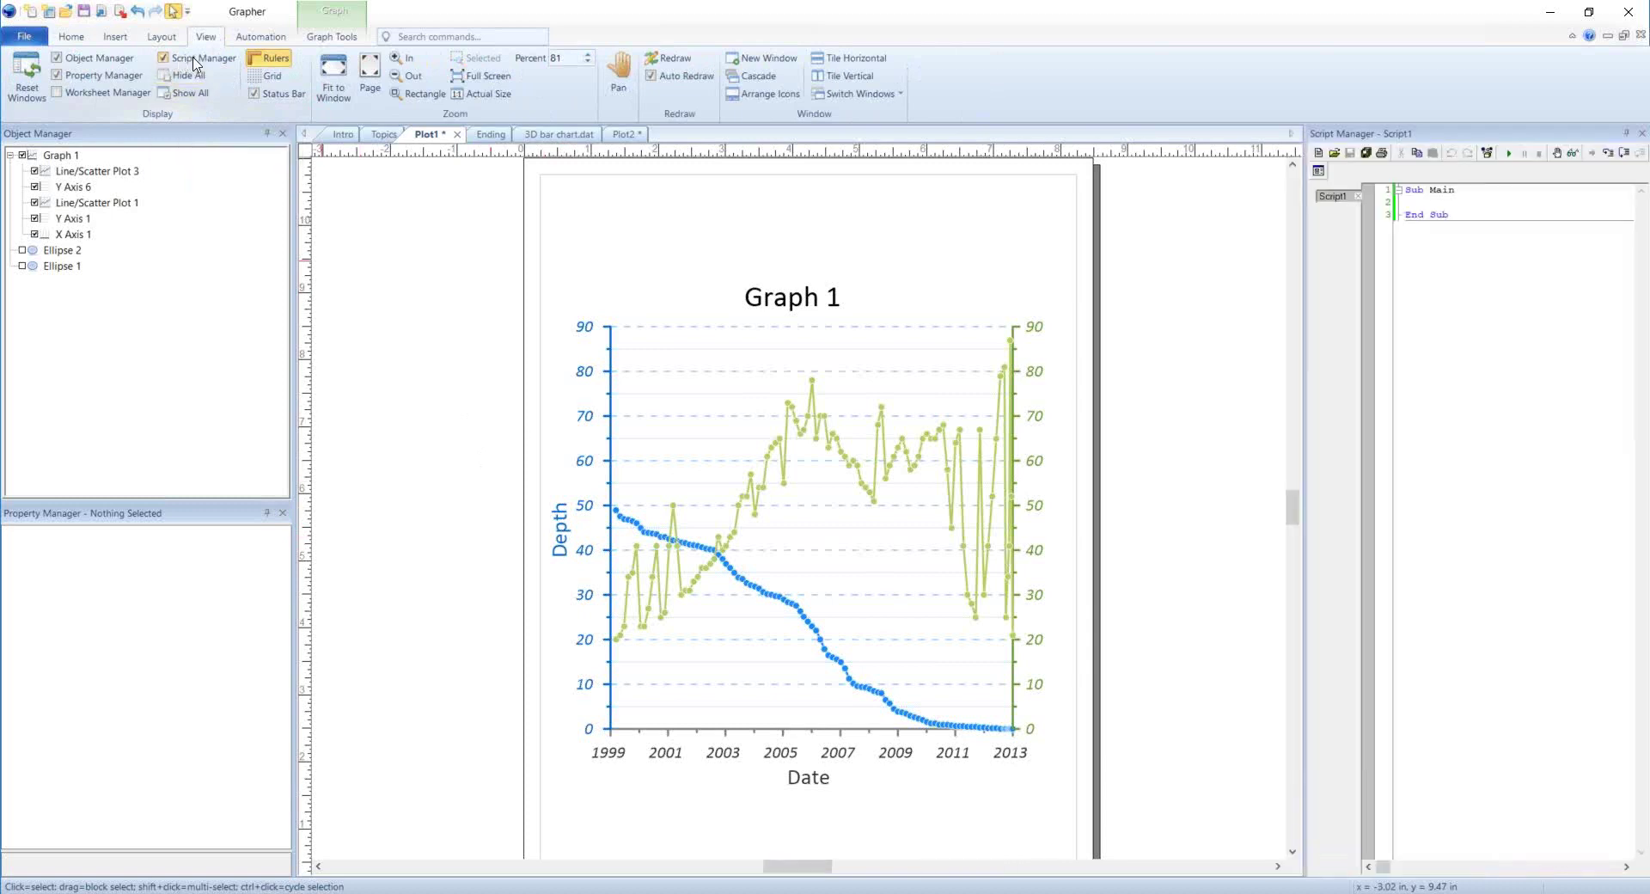
click(618, 73)
drag(1035, 427, 907, 427)
drag(1101, 401, 1018, 402)
key(Escape)
drag(1296, 409, 906, 418)
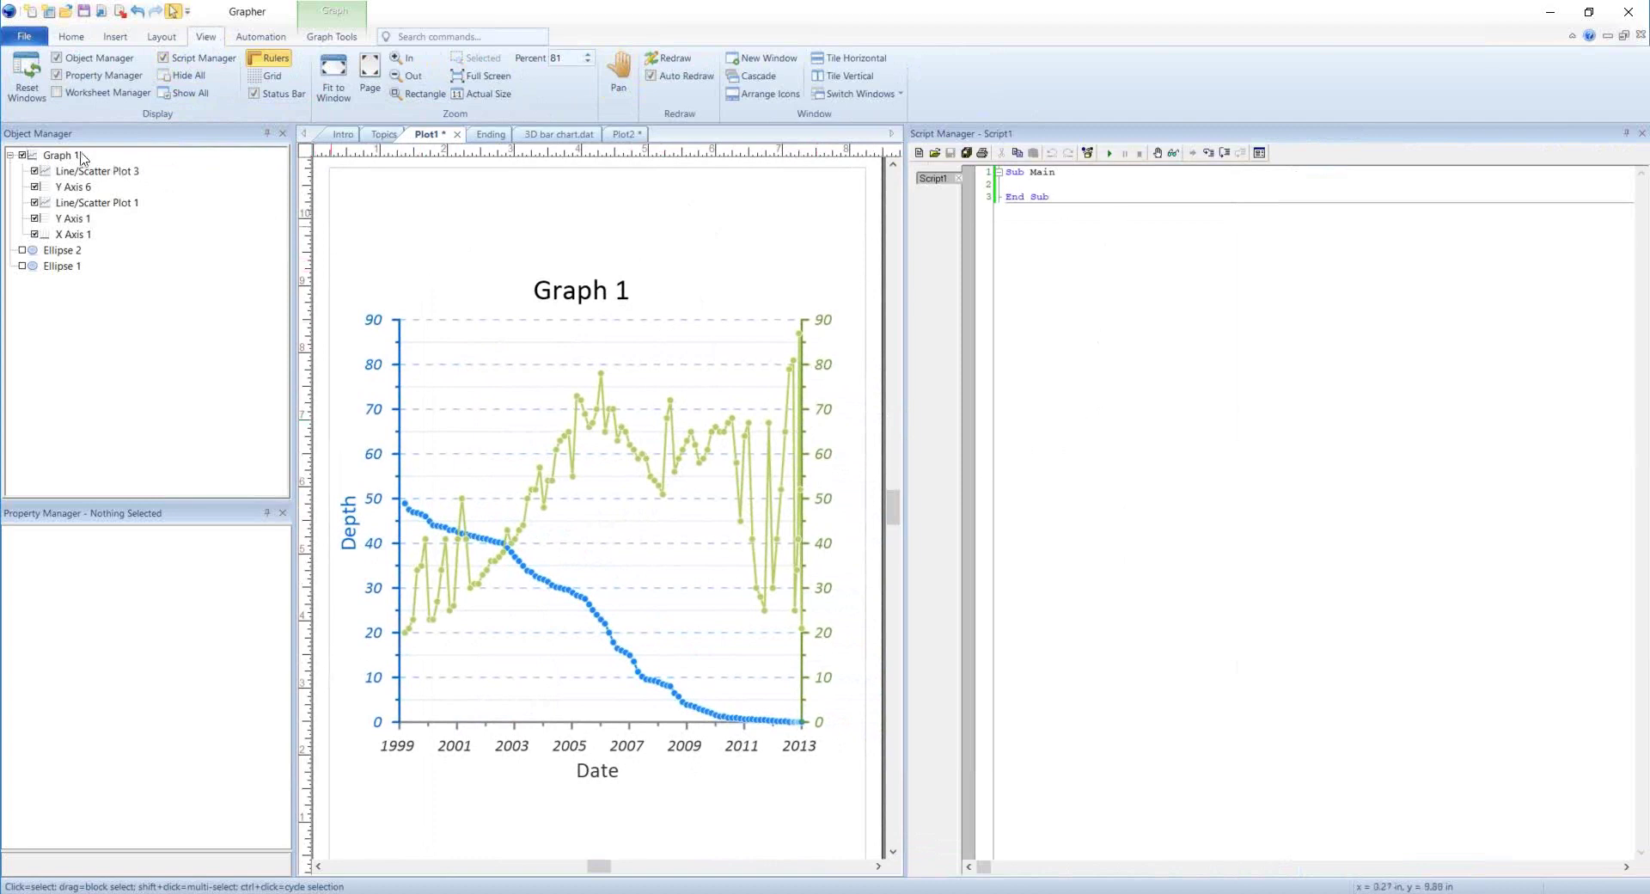
- Zoom to Graph 1 and start recording an automation script
click(75, 157)
click(478, 58)
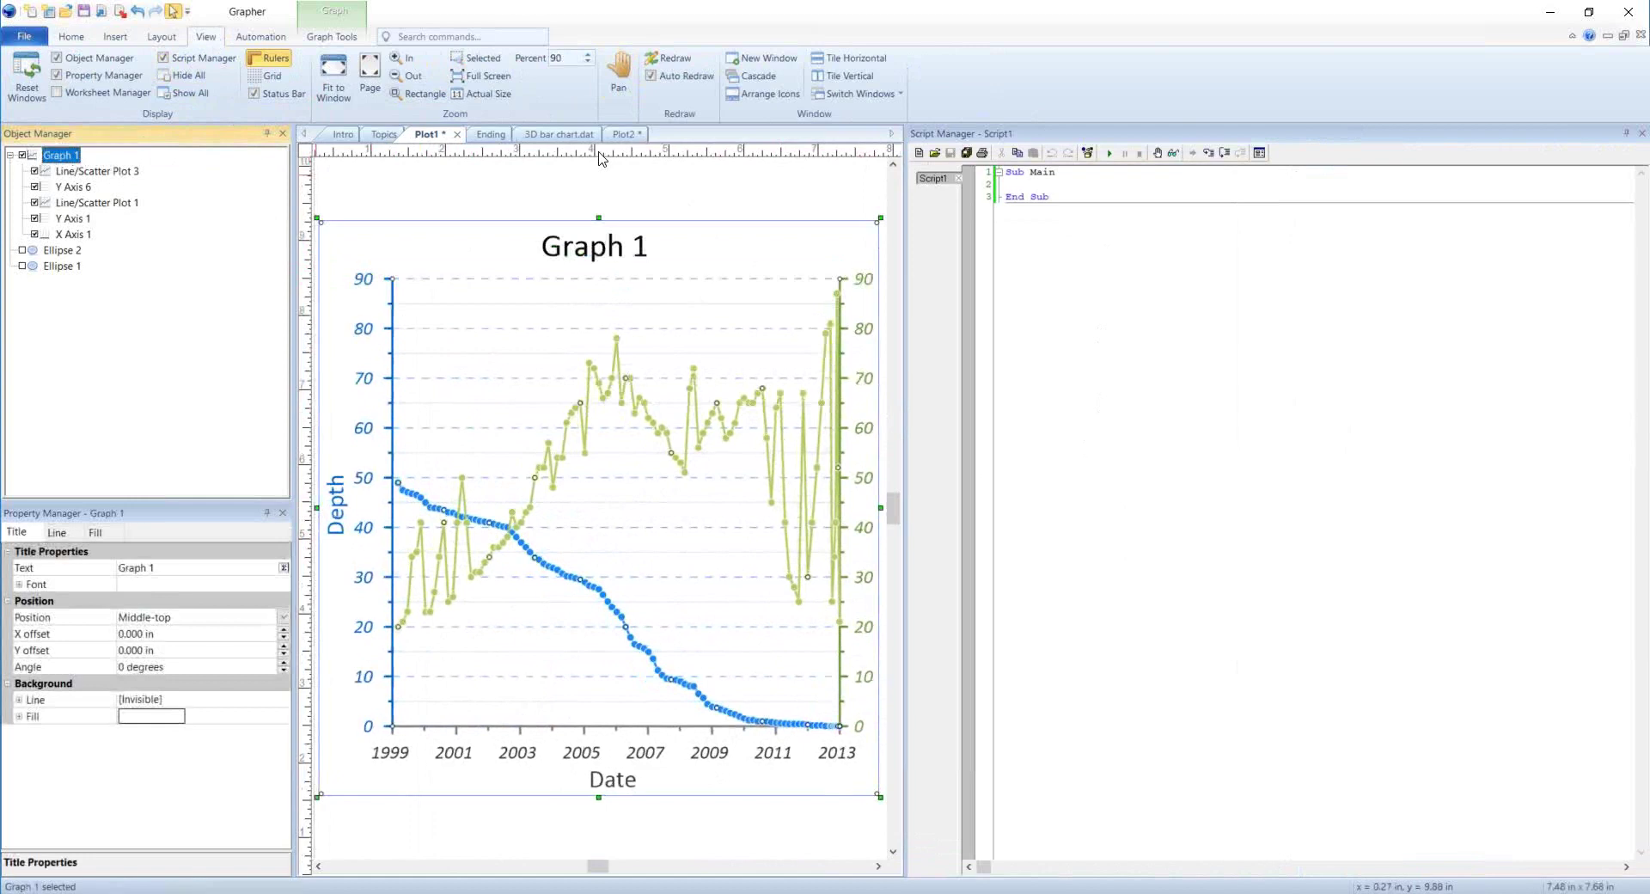
click(742, 179)
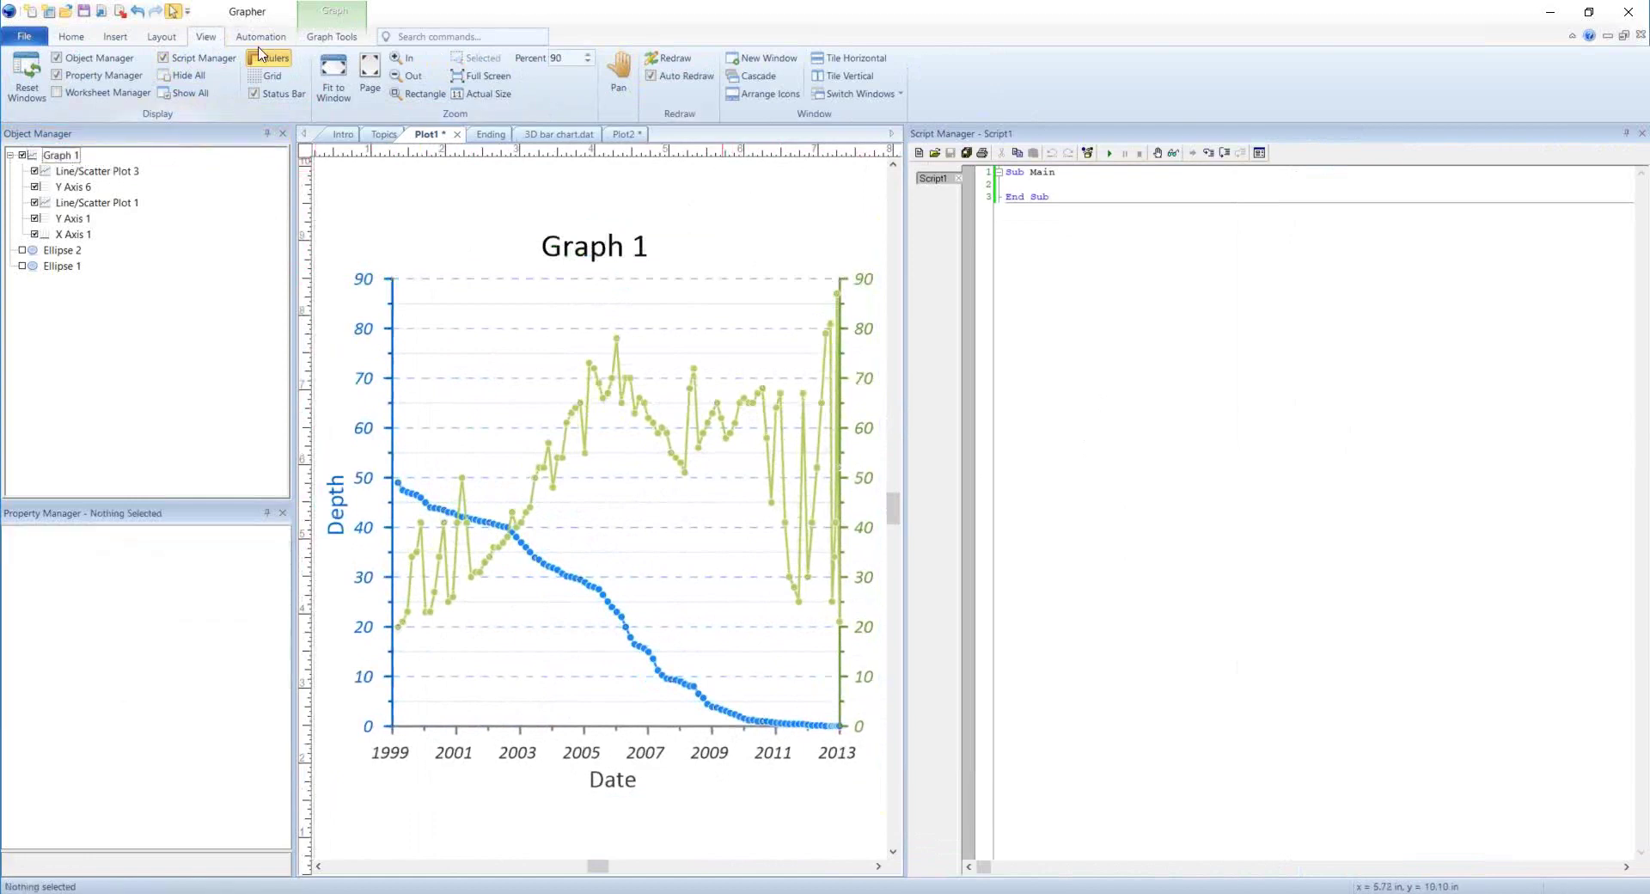
click(256, 42)
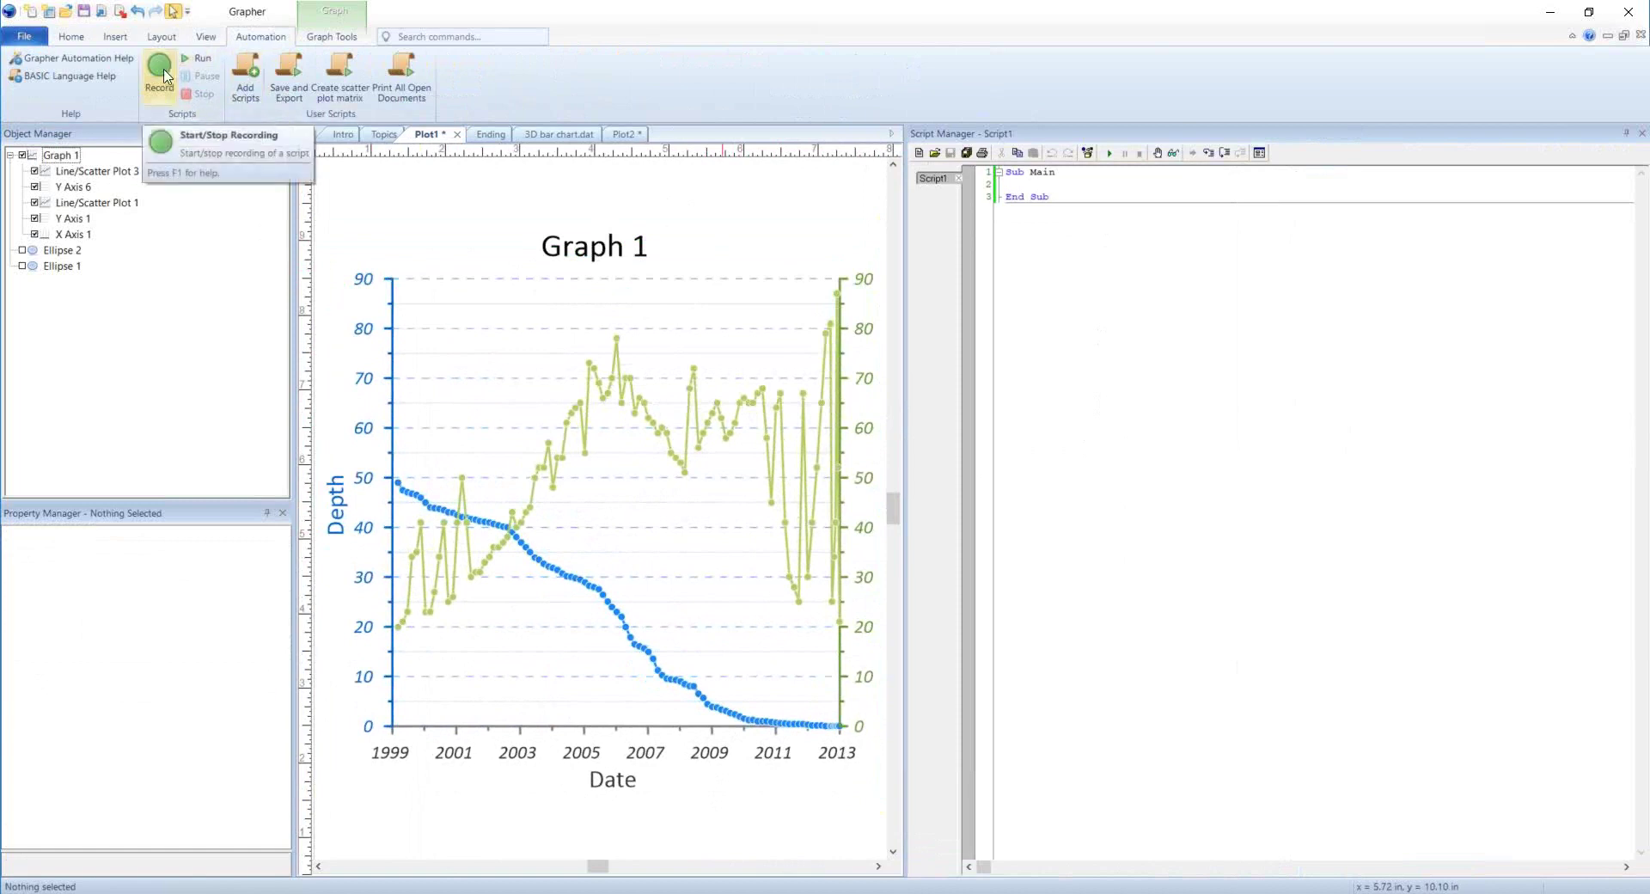
click(165, 74)
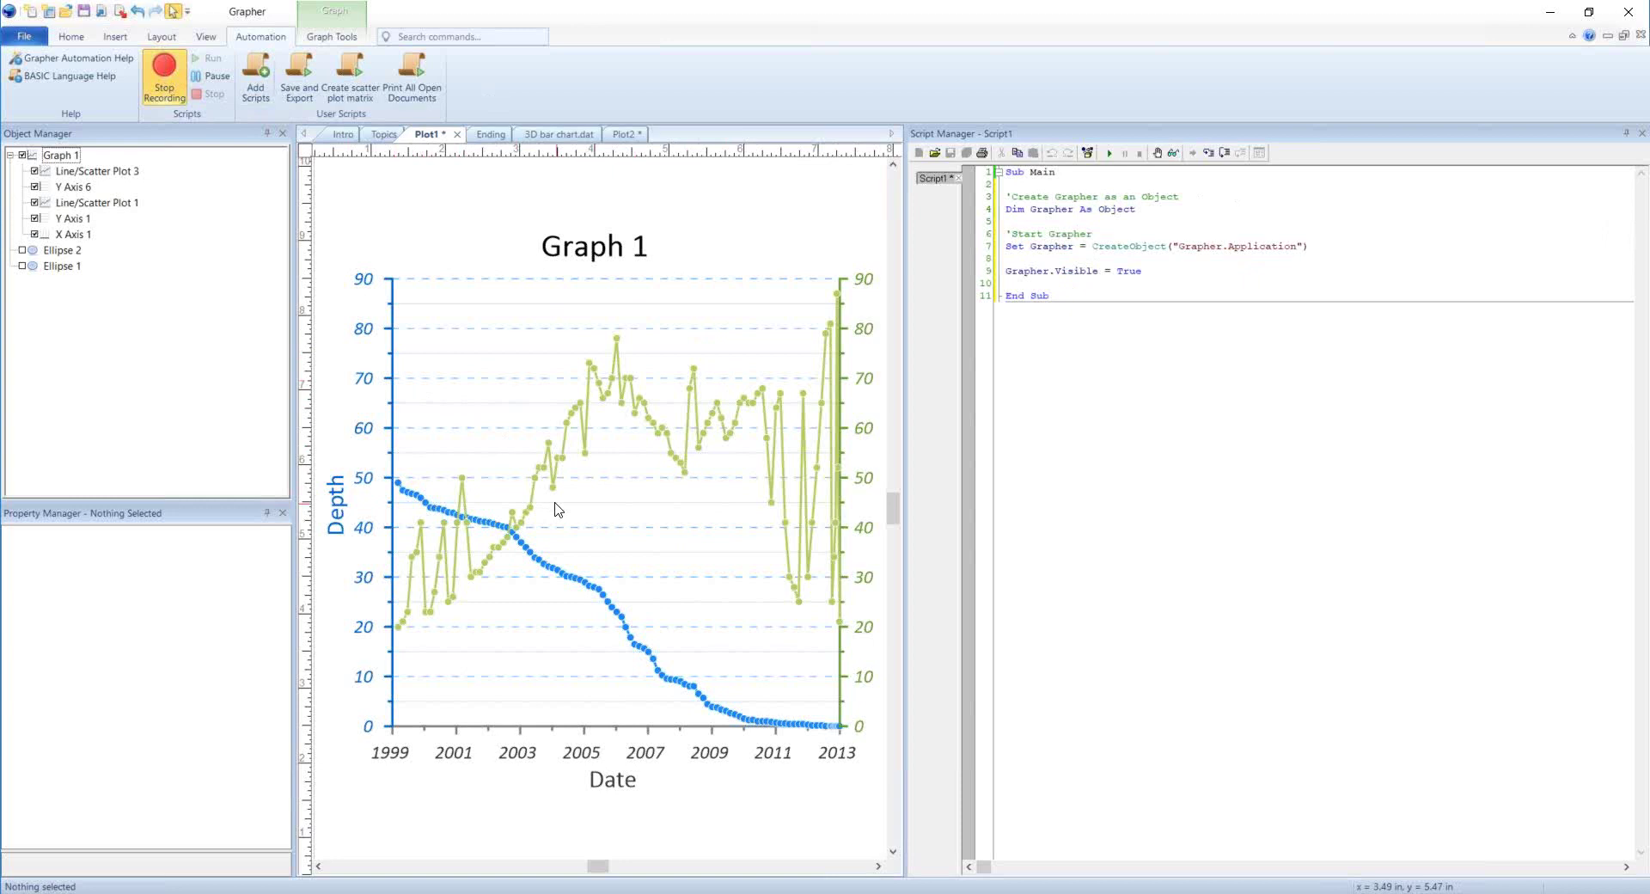
- Format the tick labels of Y Axis 1 with a 16-point font in 50% Black, without italics
click(85, 220)
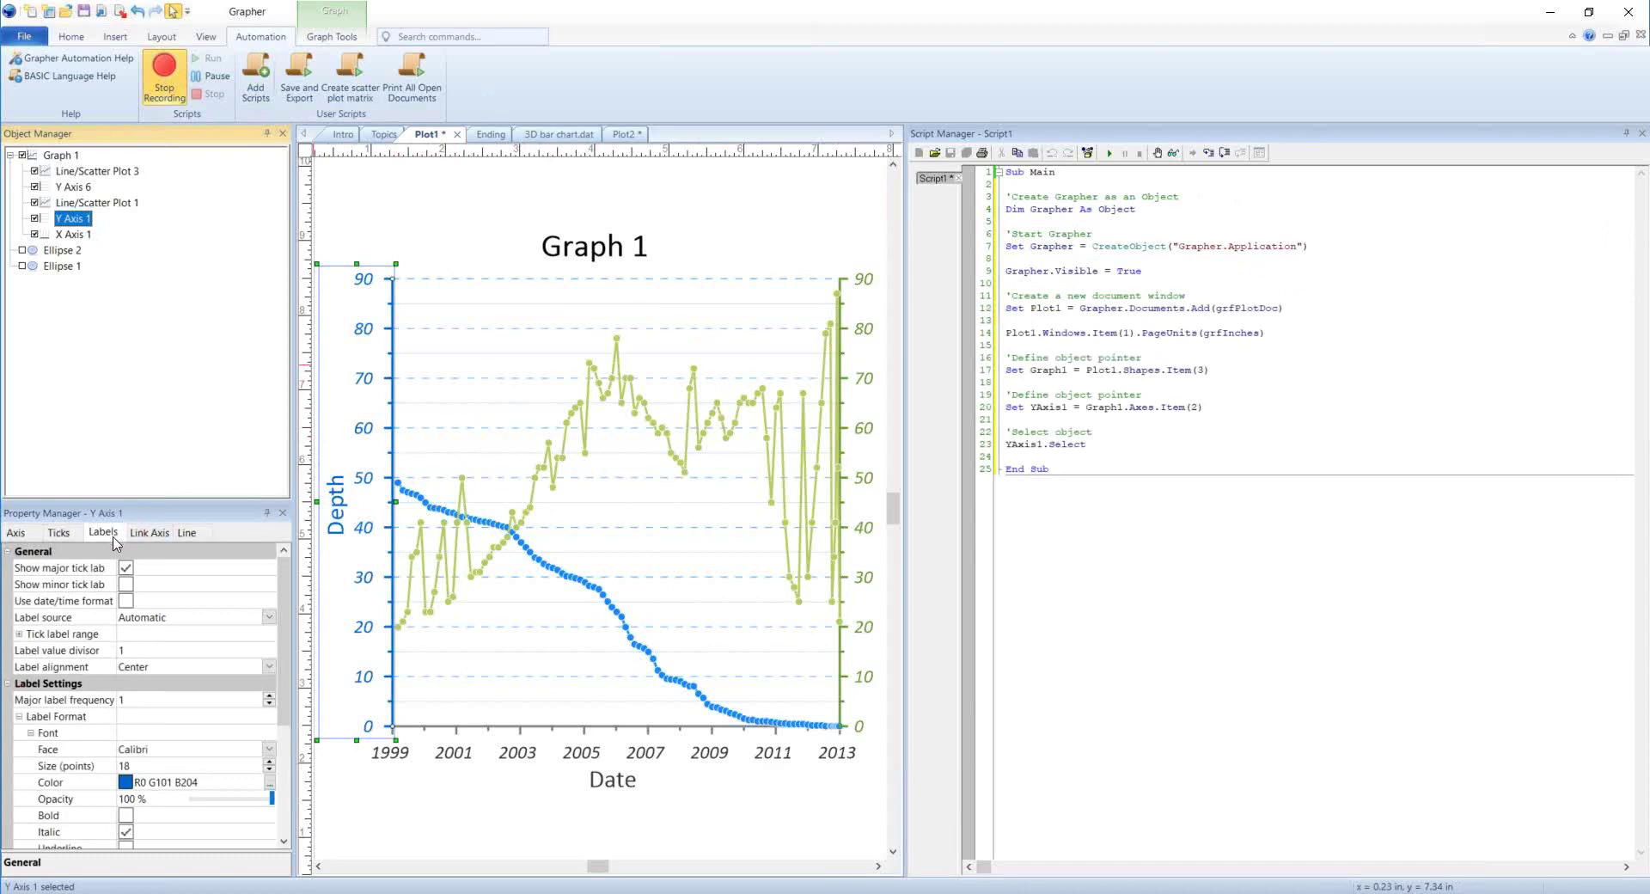
scroll(221, 722, down, 1)
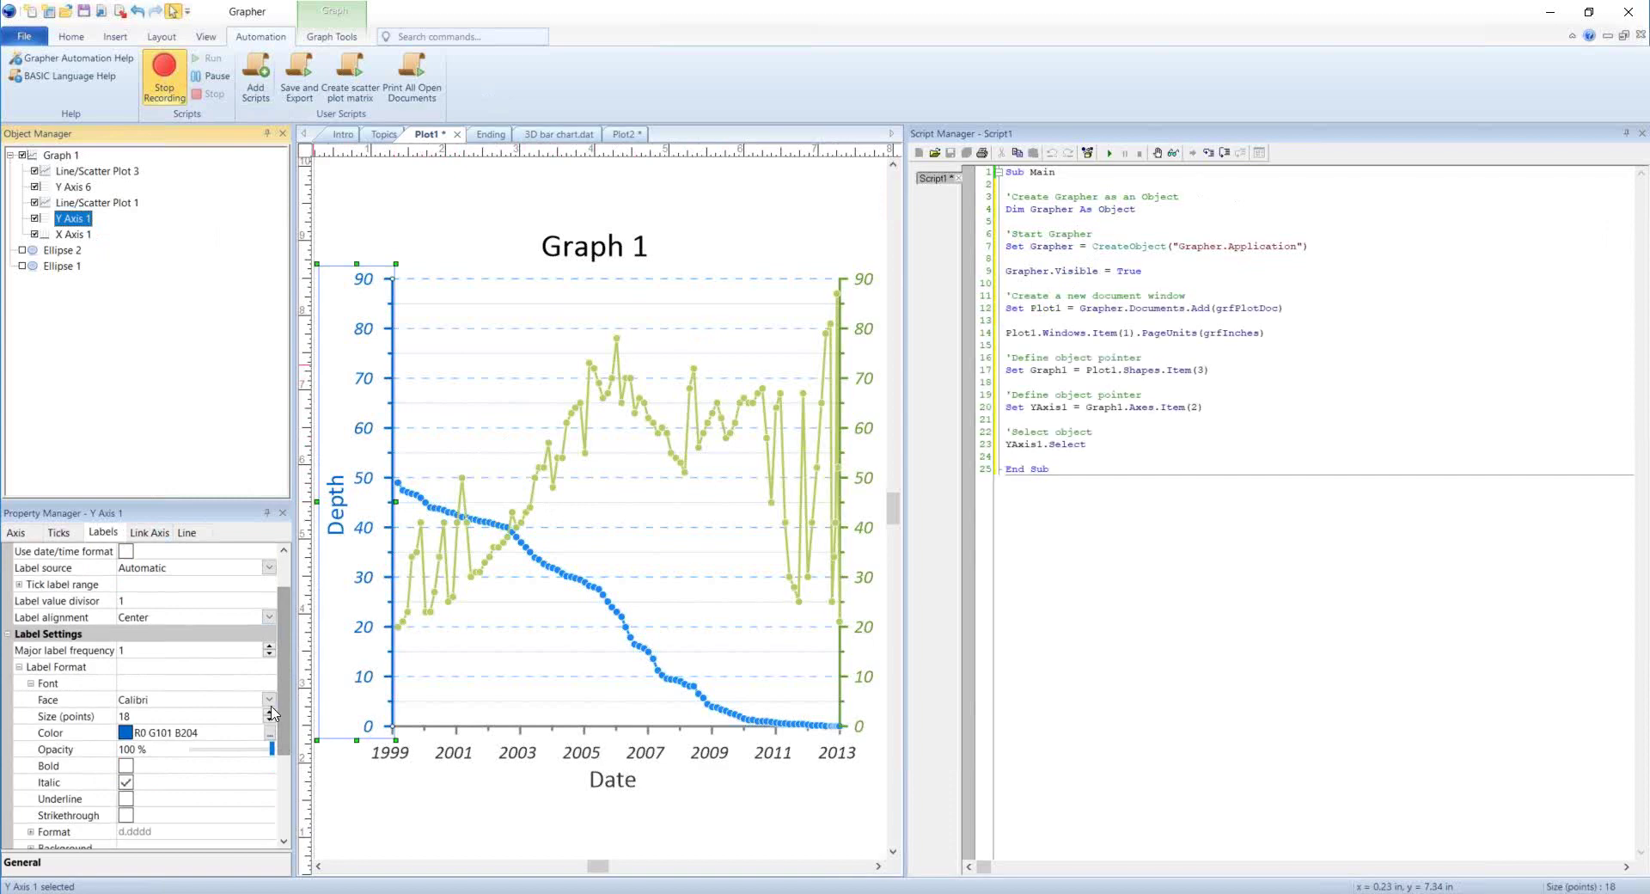
click(270, 724)
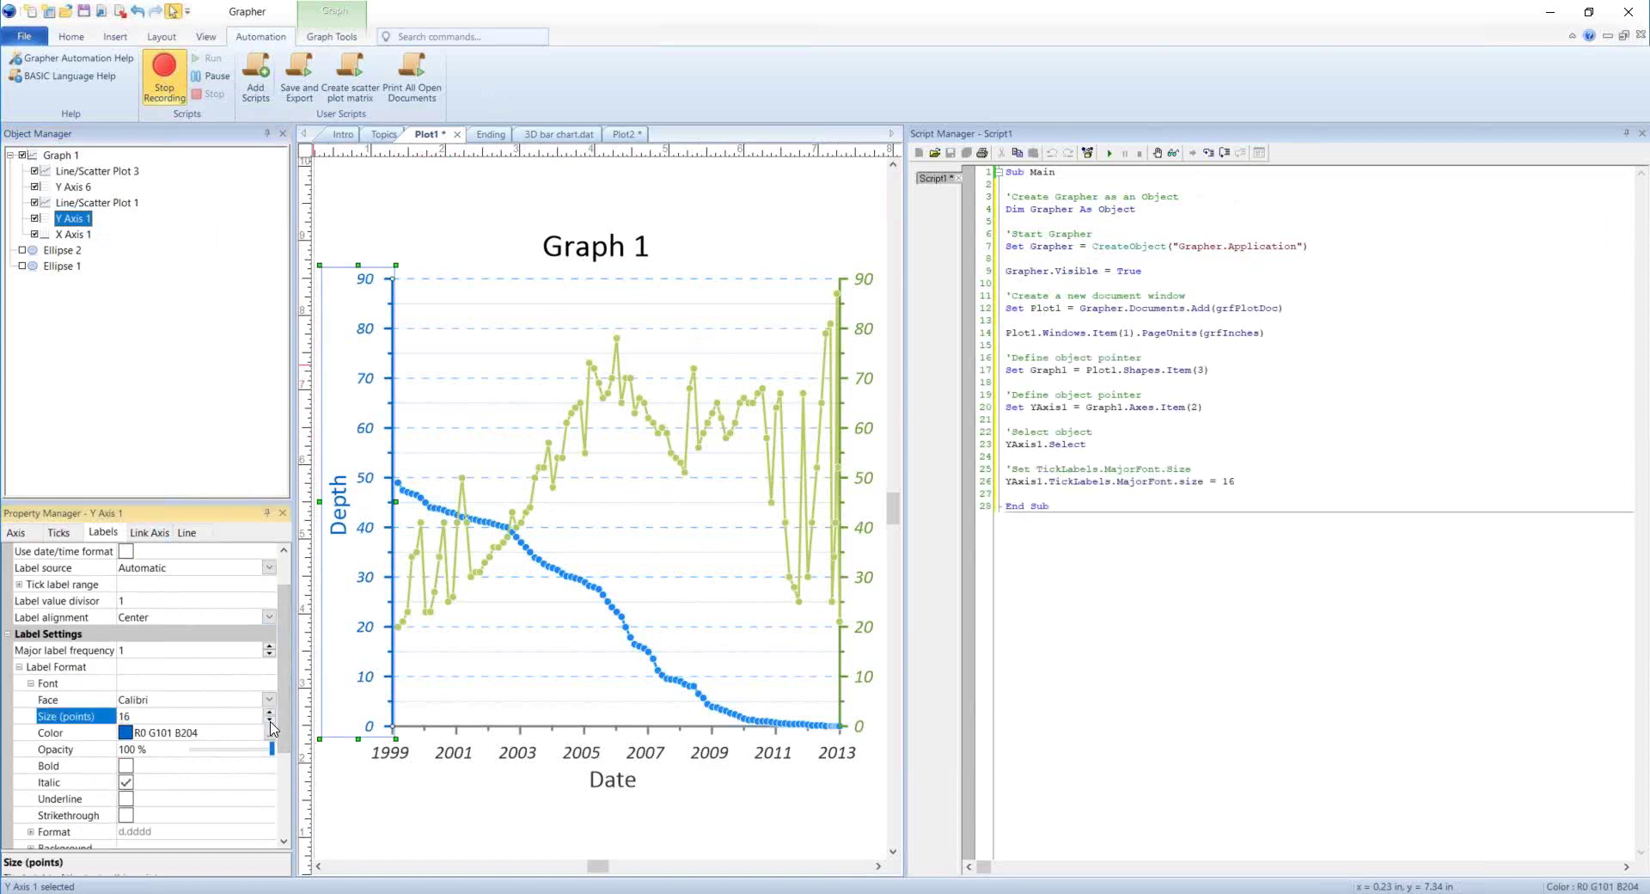
click(164, 735)
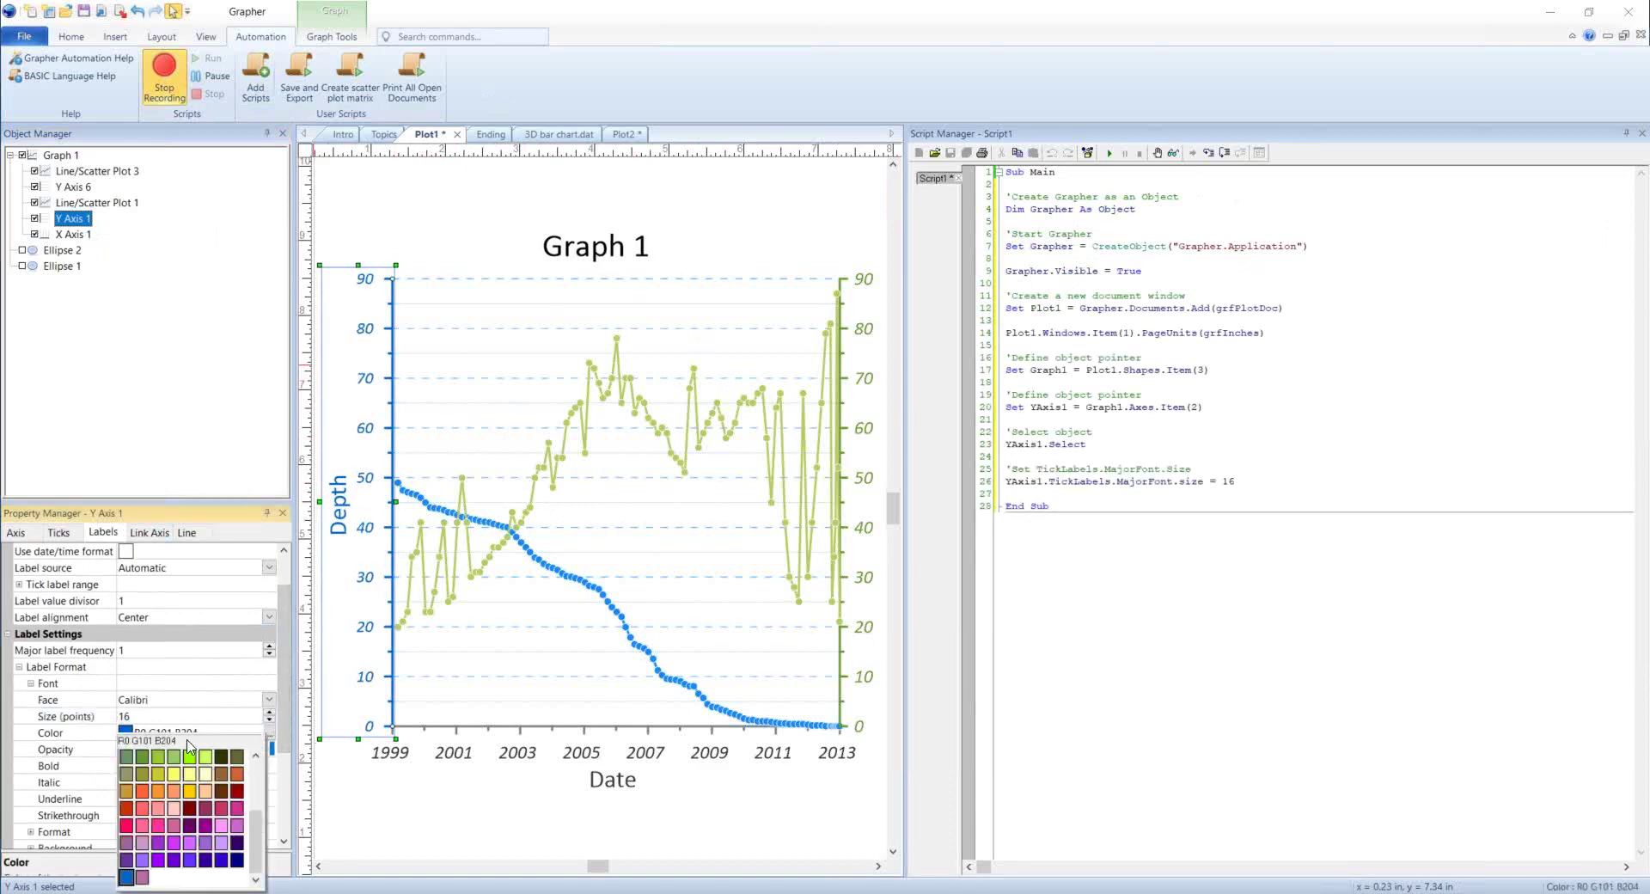
drag(260, 817, 260, 760)
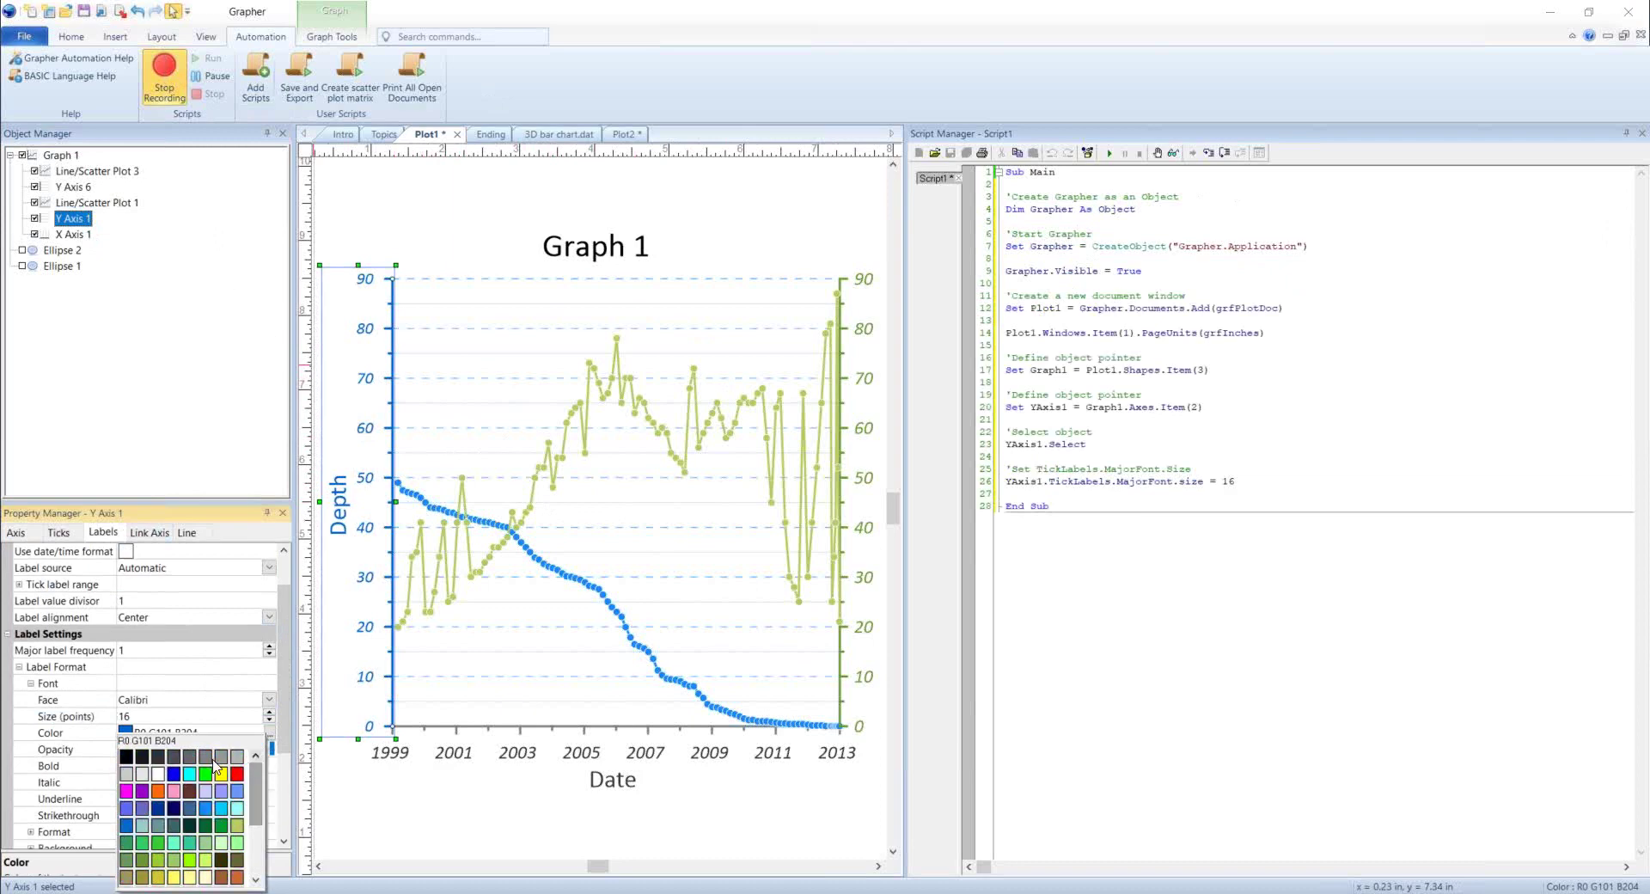
click(205, 759)
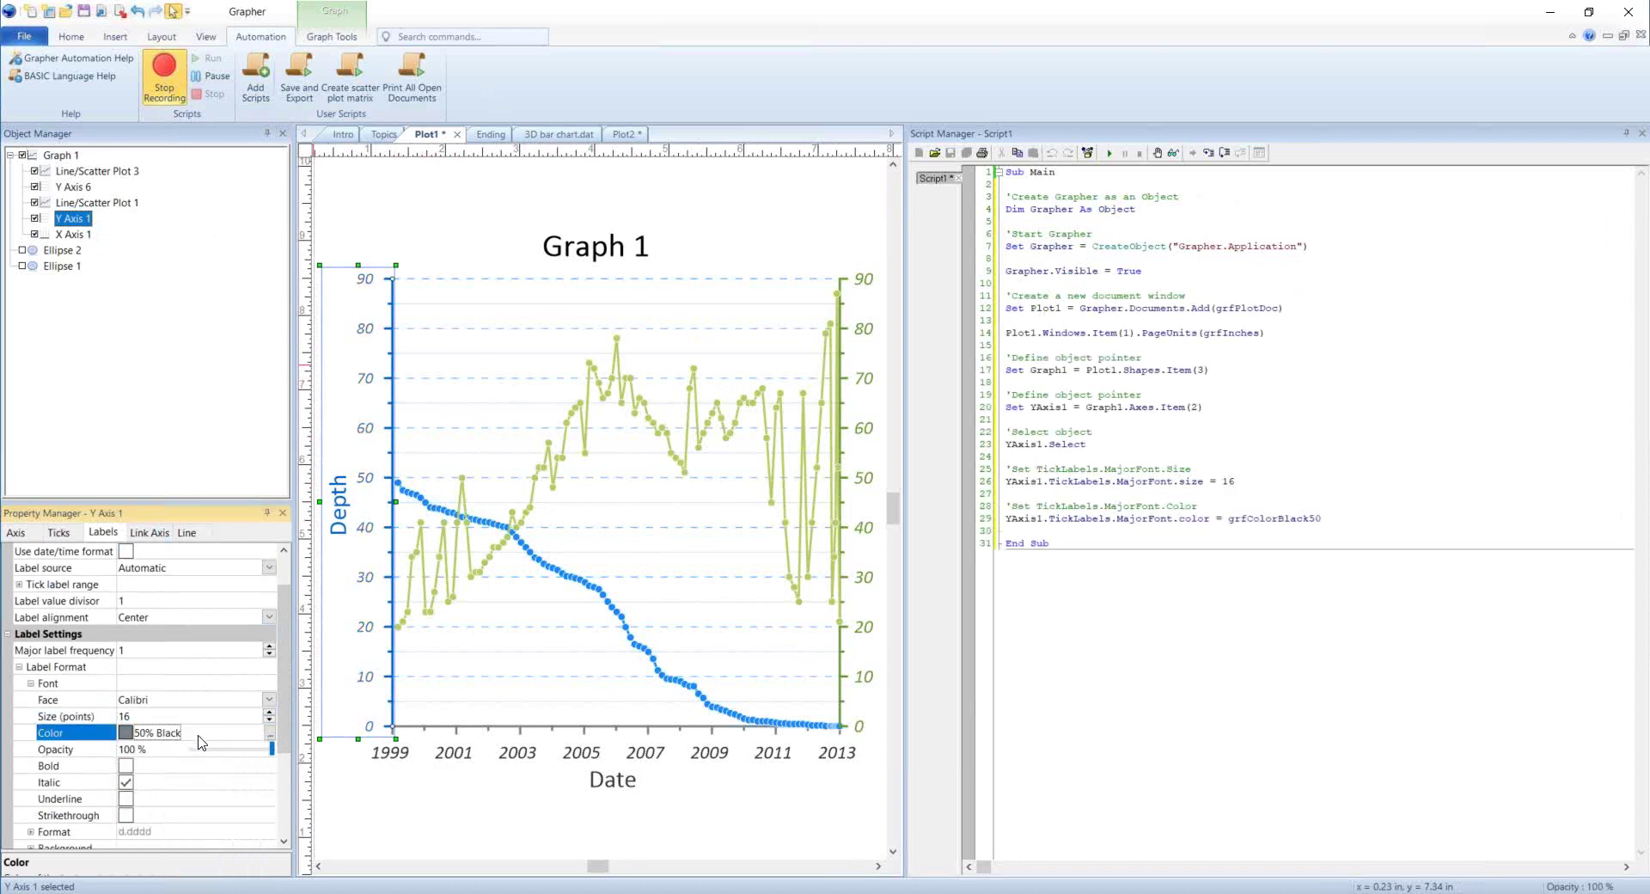
click(126, 782)
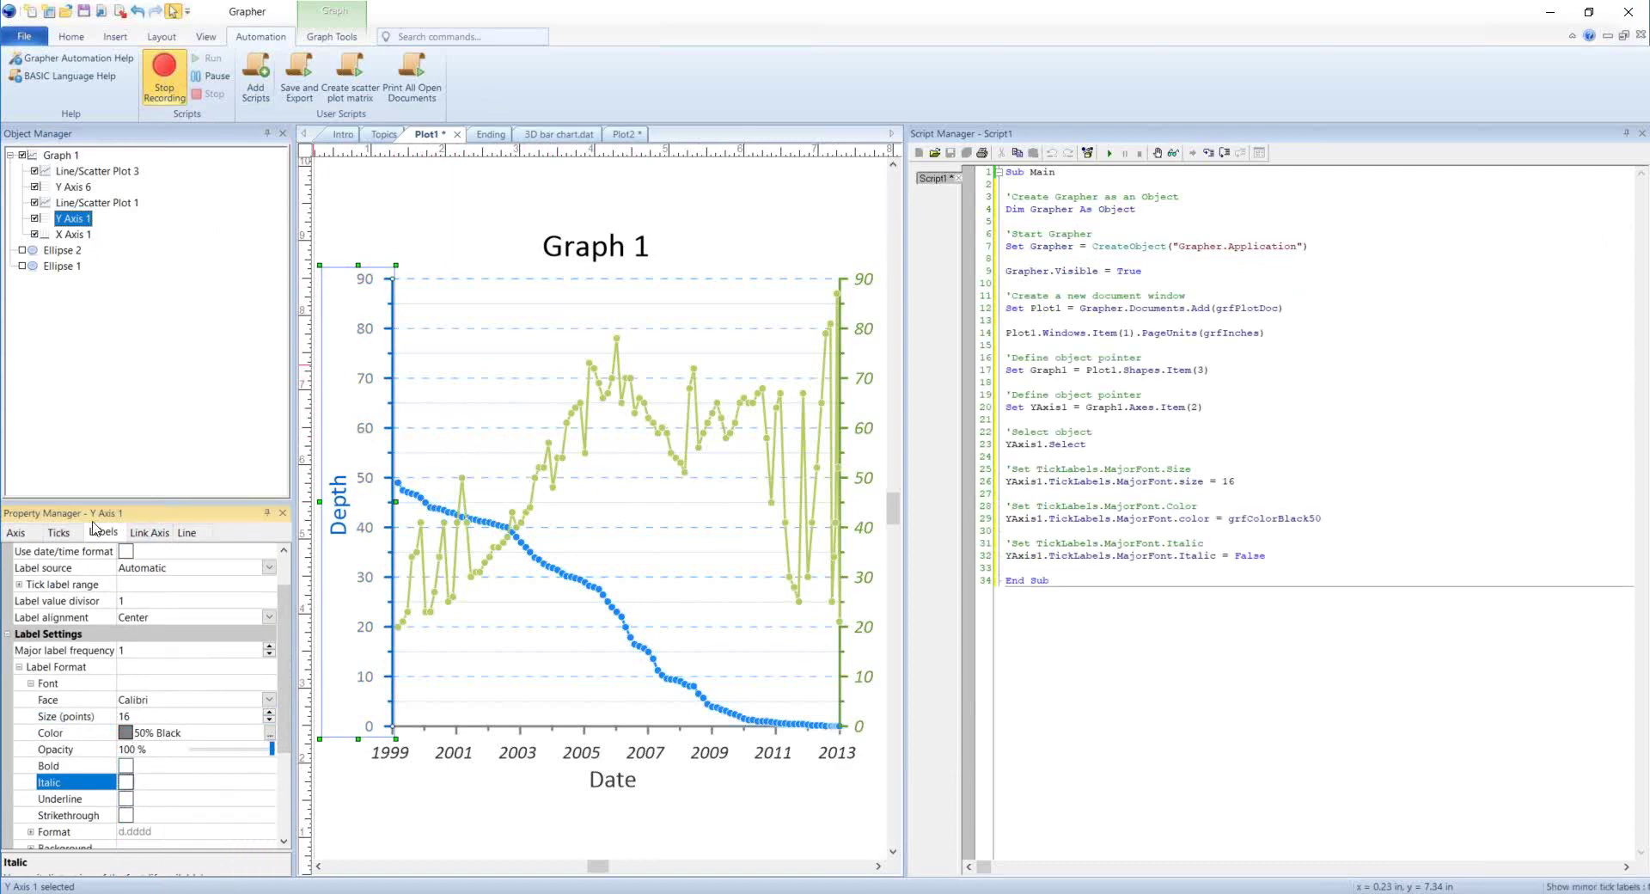
- Set the axis line color of Y Axis 1 to 30% Black
click(186, 533)
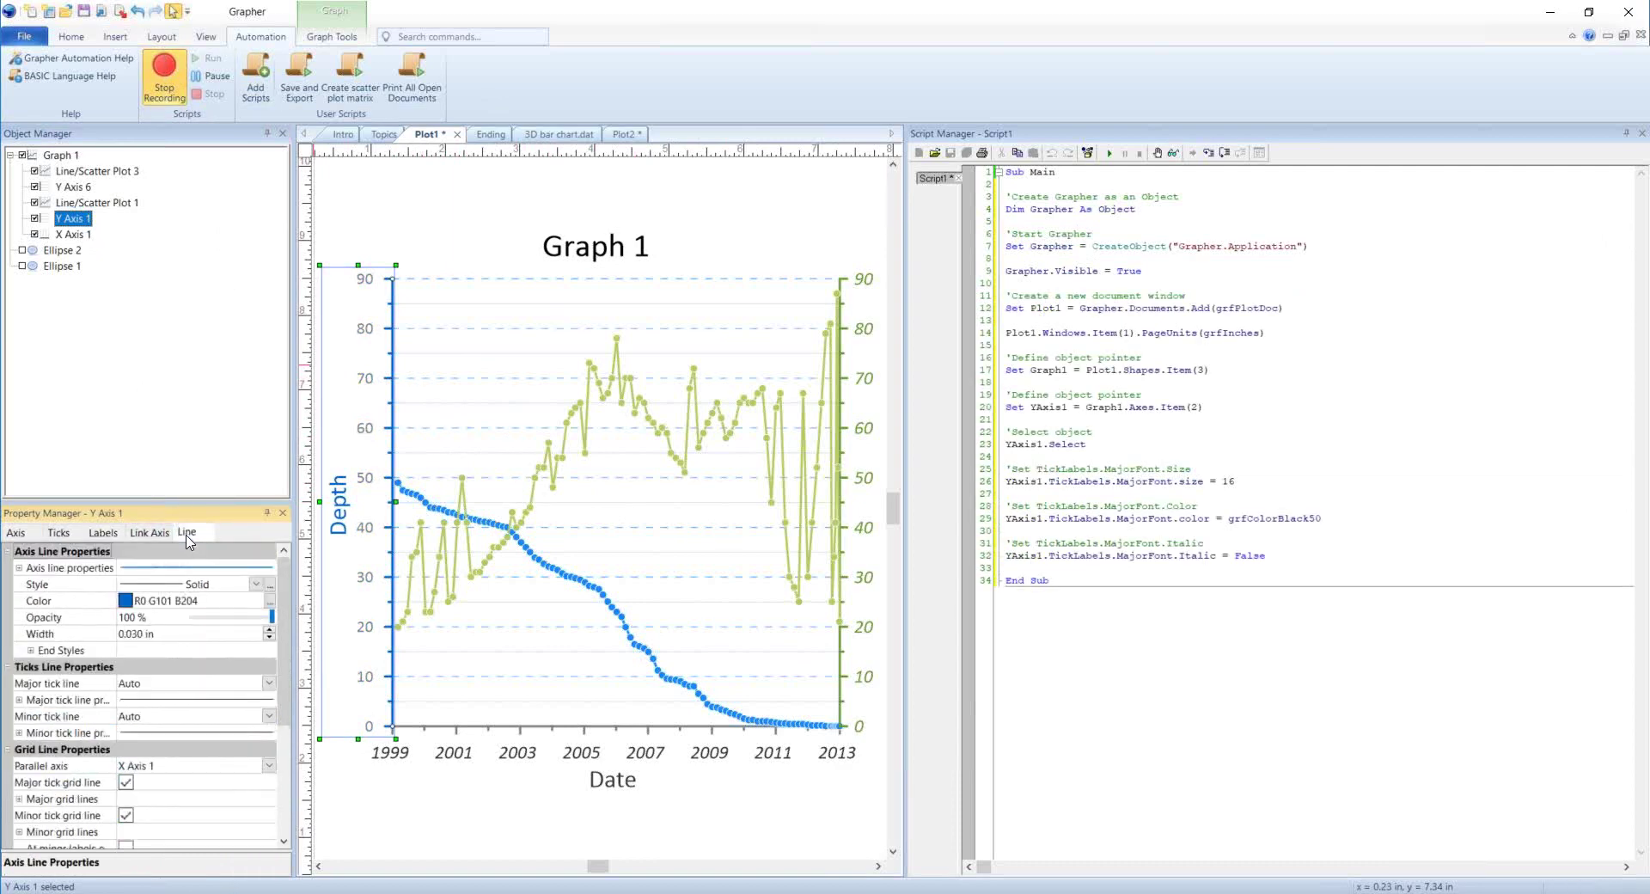
click(168, 602)
drag(255, 733, 256, 640)
click(240, 632)
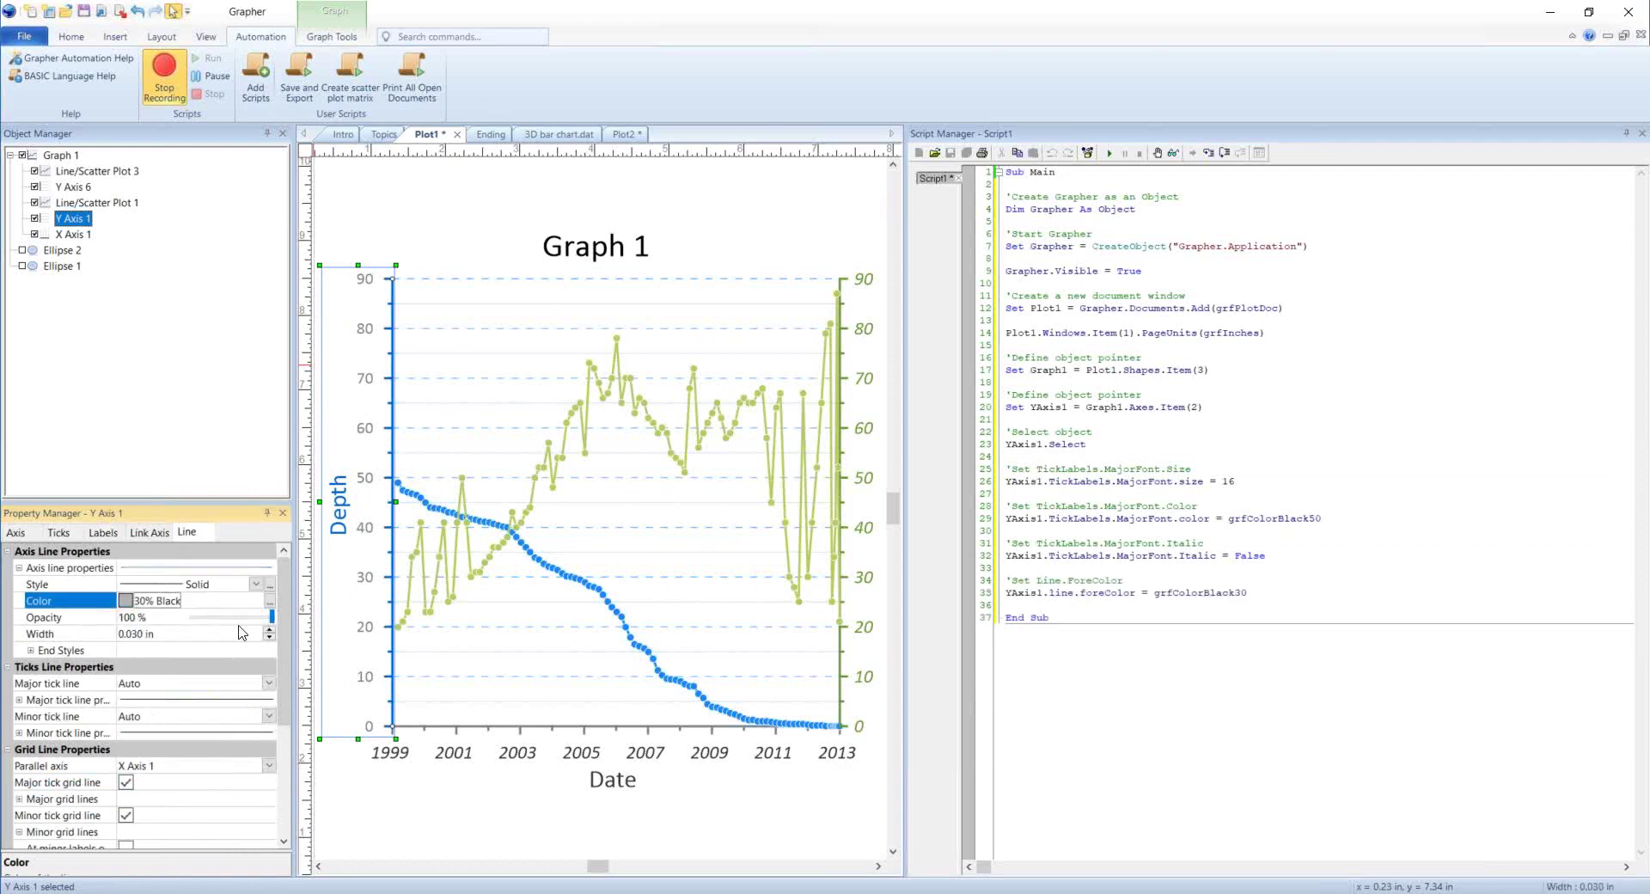
- Set both the minor and major grid line colors of Y Axis 1 to 30% Black
drag(284, 669, 276, 778)
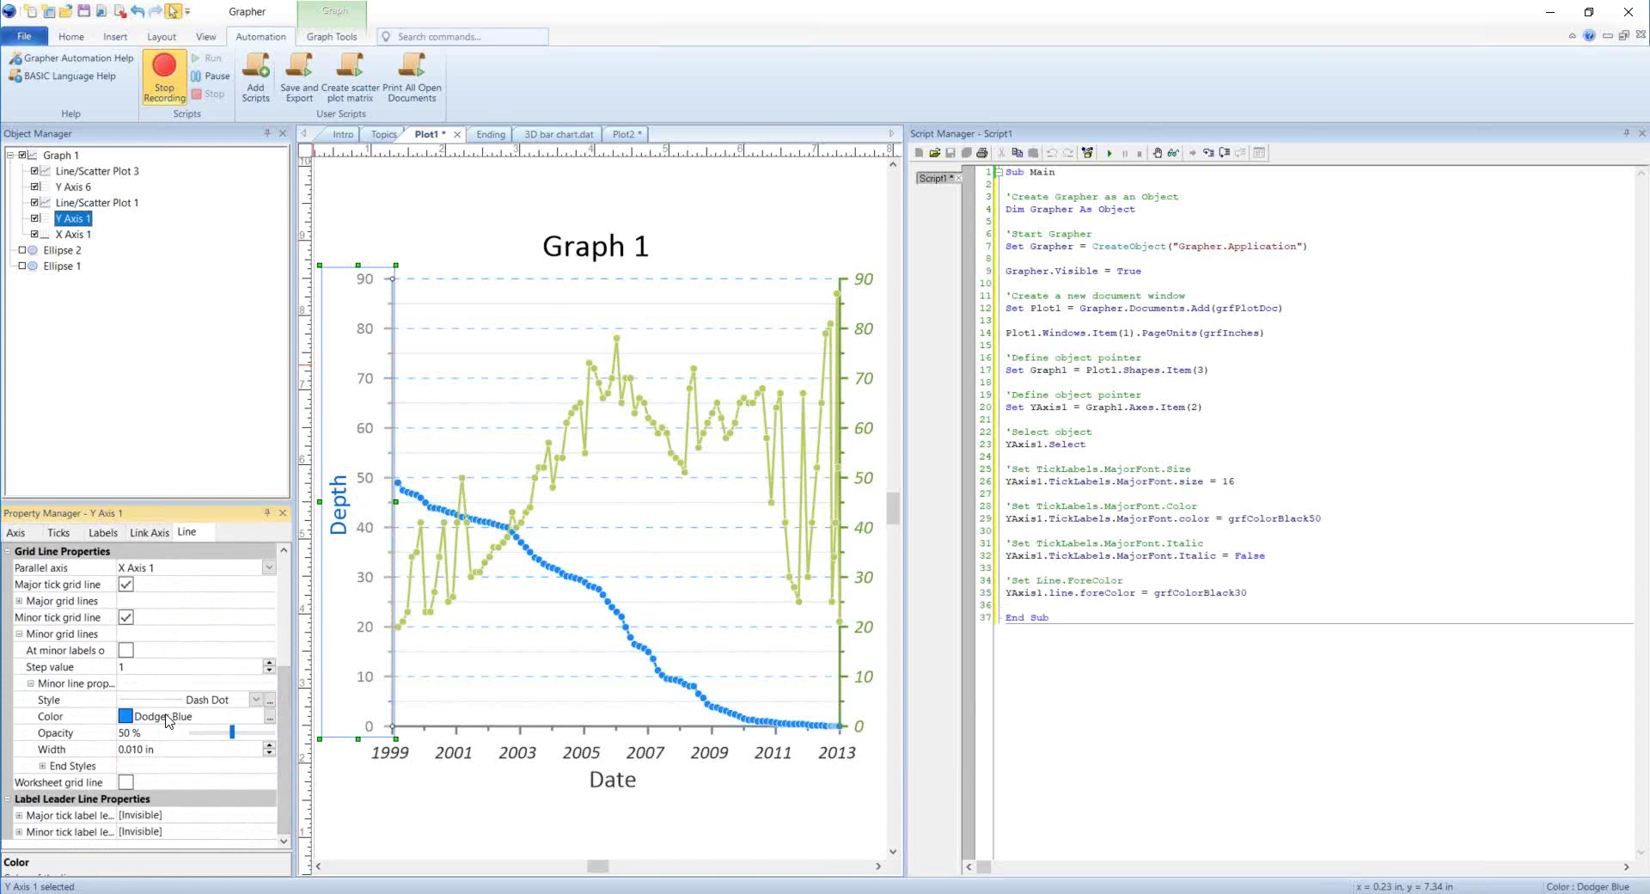
click(168, 720)
click(252, 795)
click(18, 601)
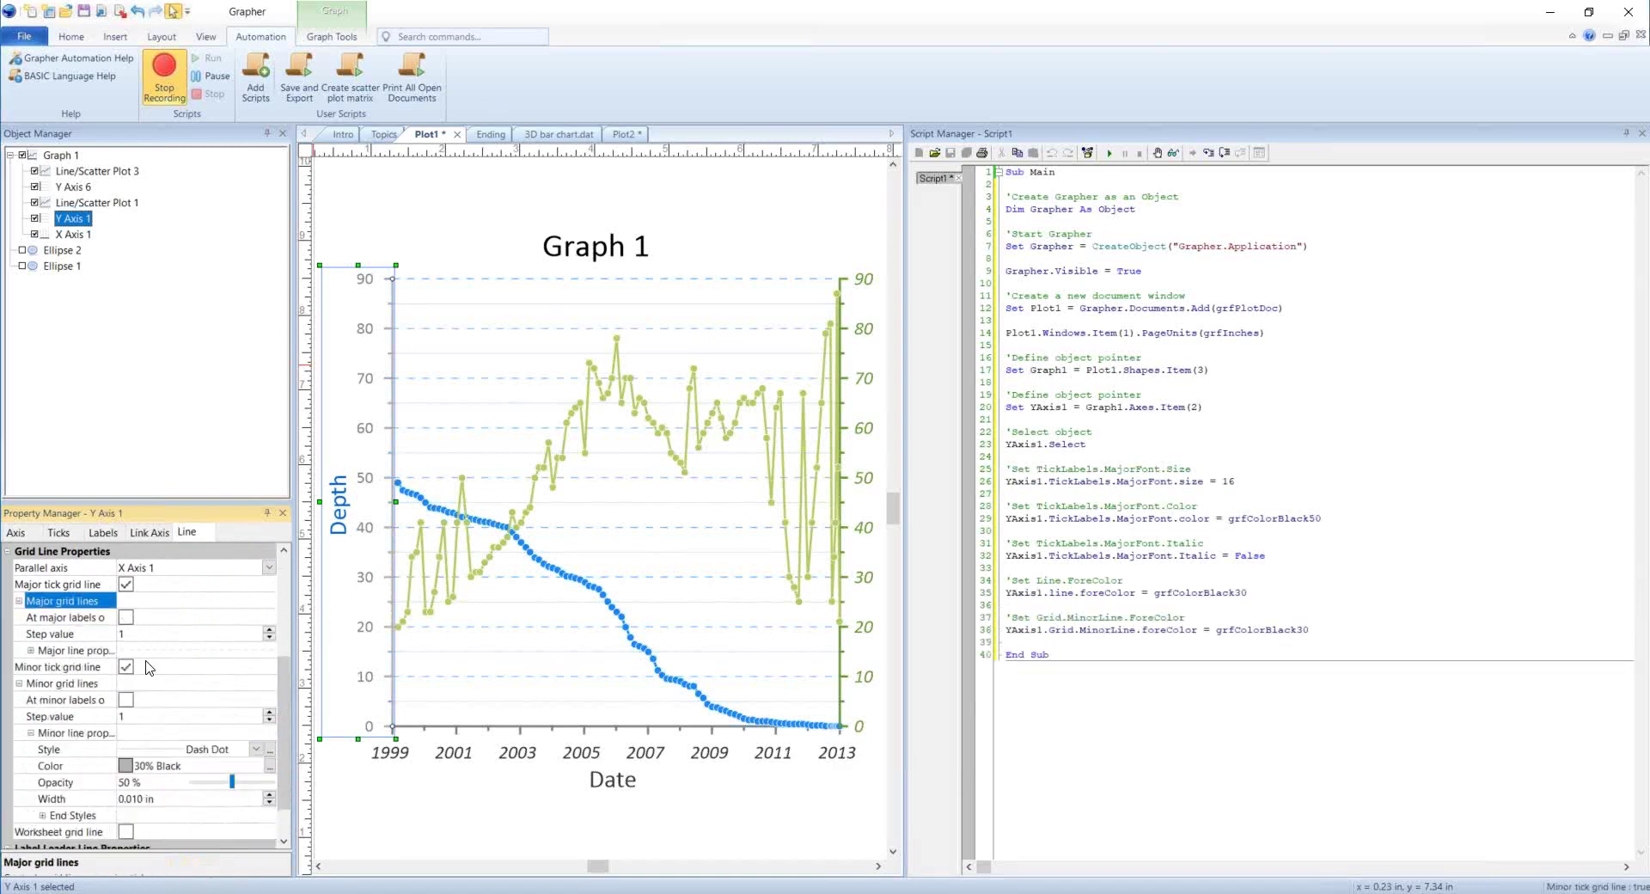
click(30, 652)
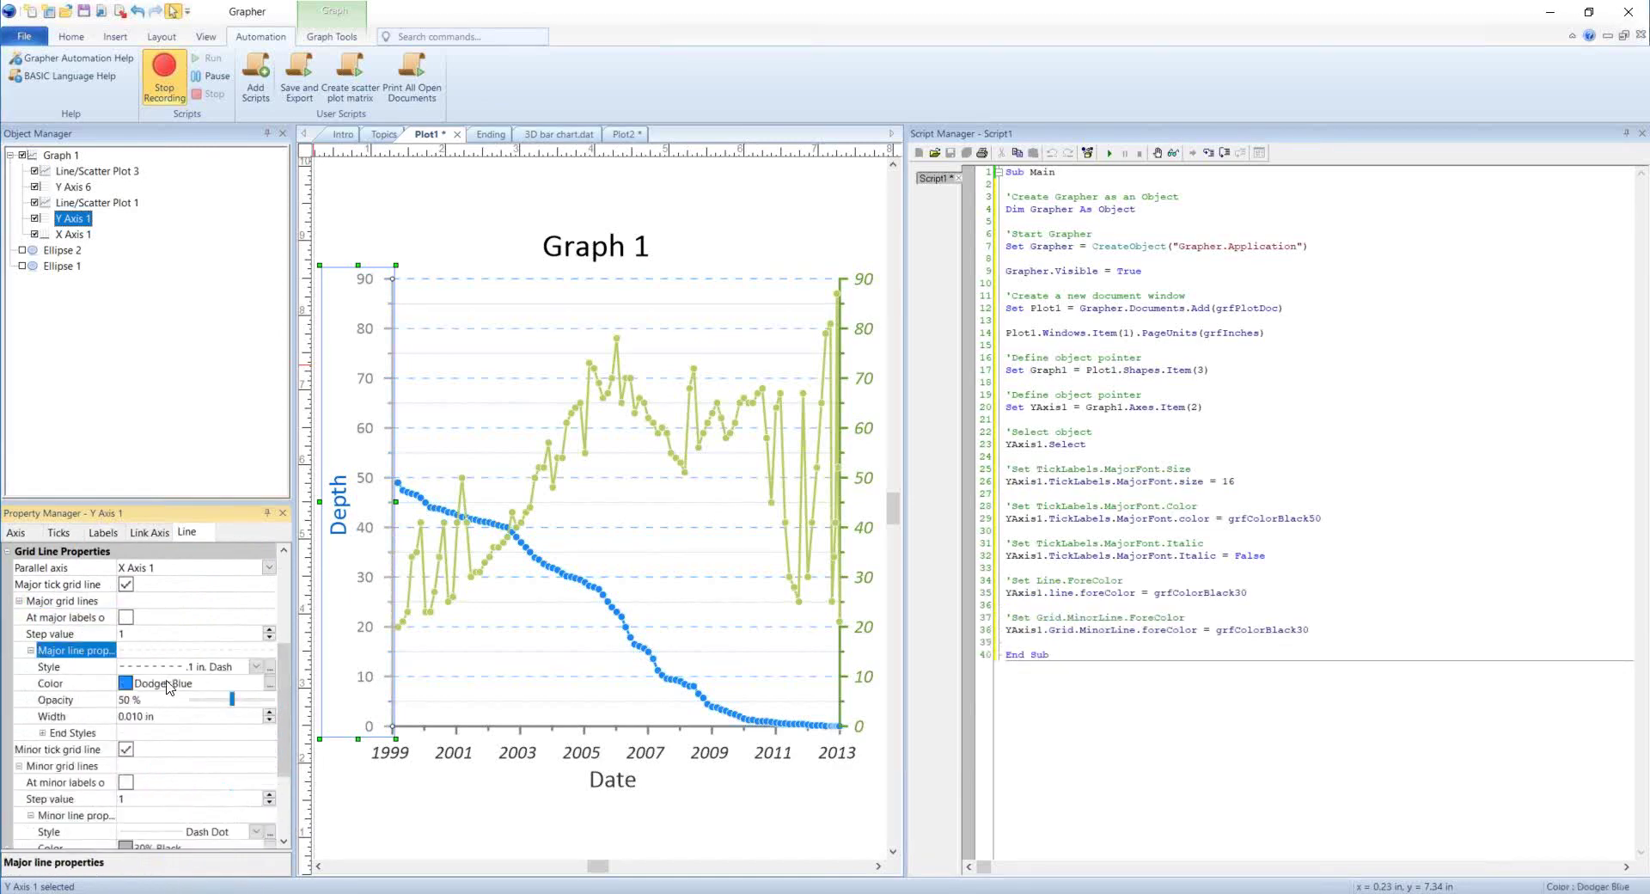
click(167, 684)
click(238, 714)
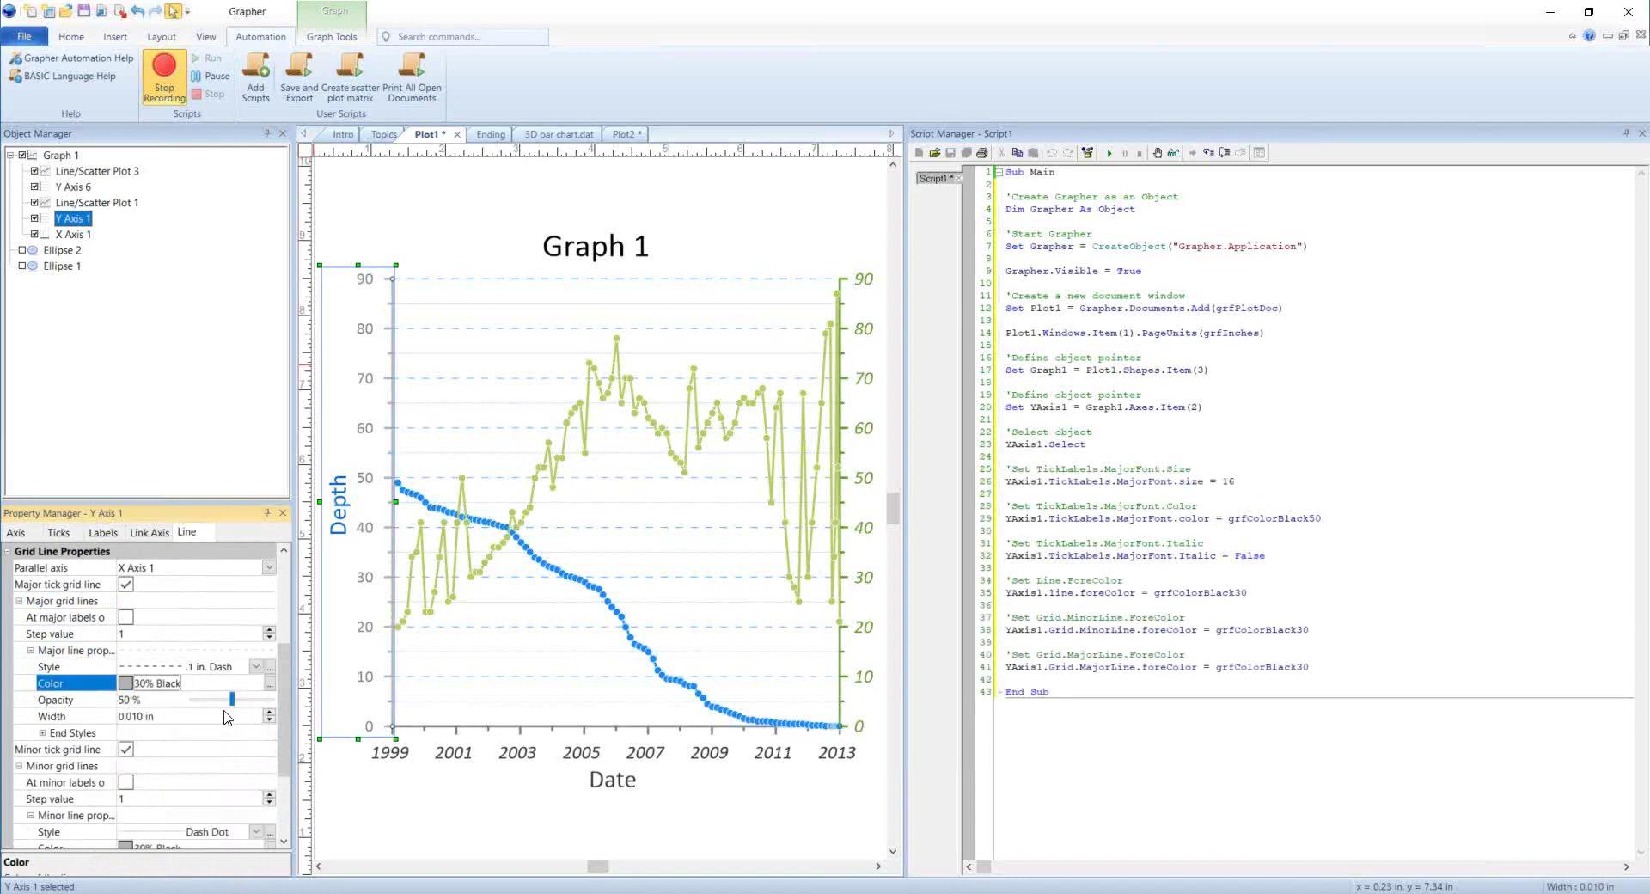
- Hide the major and minor tick marks on the left side of Y Axis 1
click(58, 532)
click(125, 585)
click(126, 667)
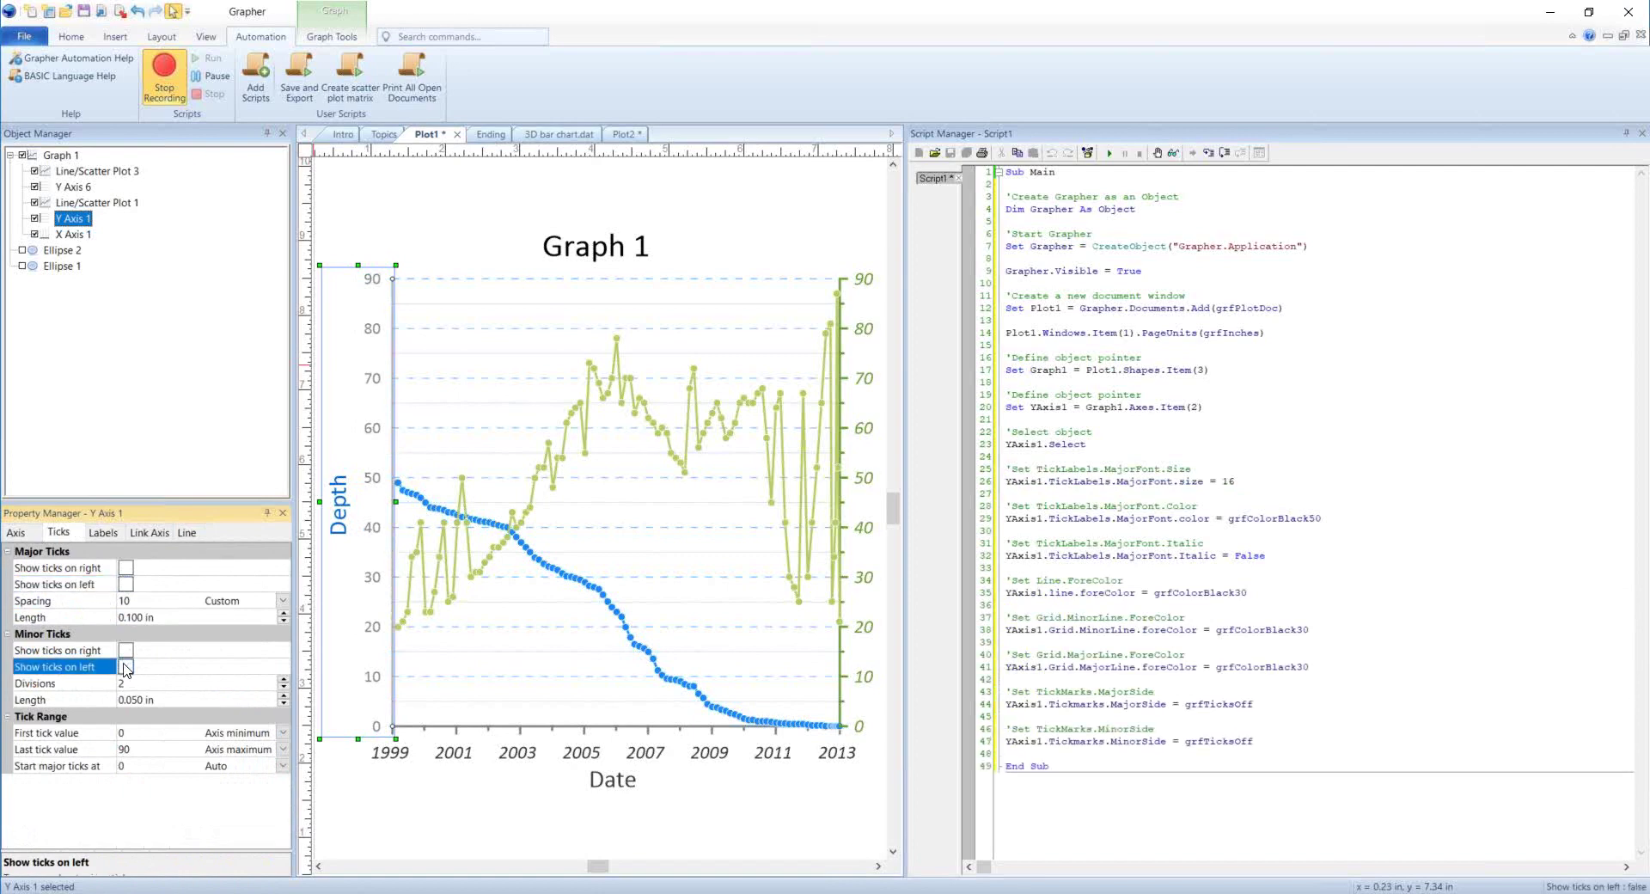
- Stop recording and save the script to the Desktop as Webinar in WinWrap Basic (*.BAS) format
click(166, 76)
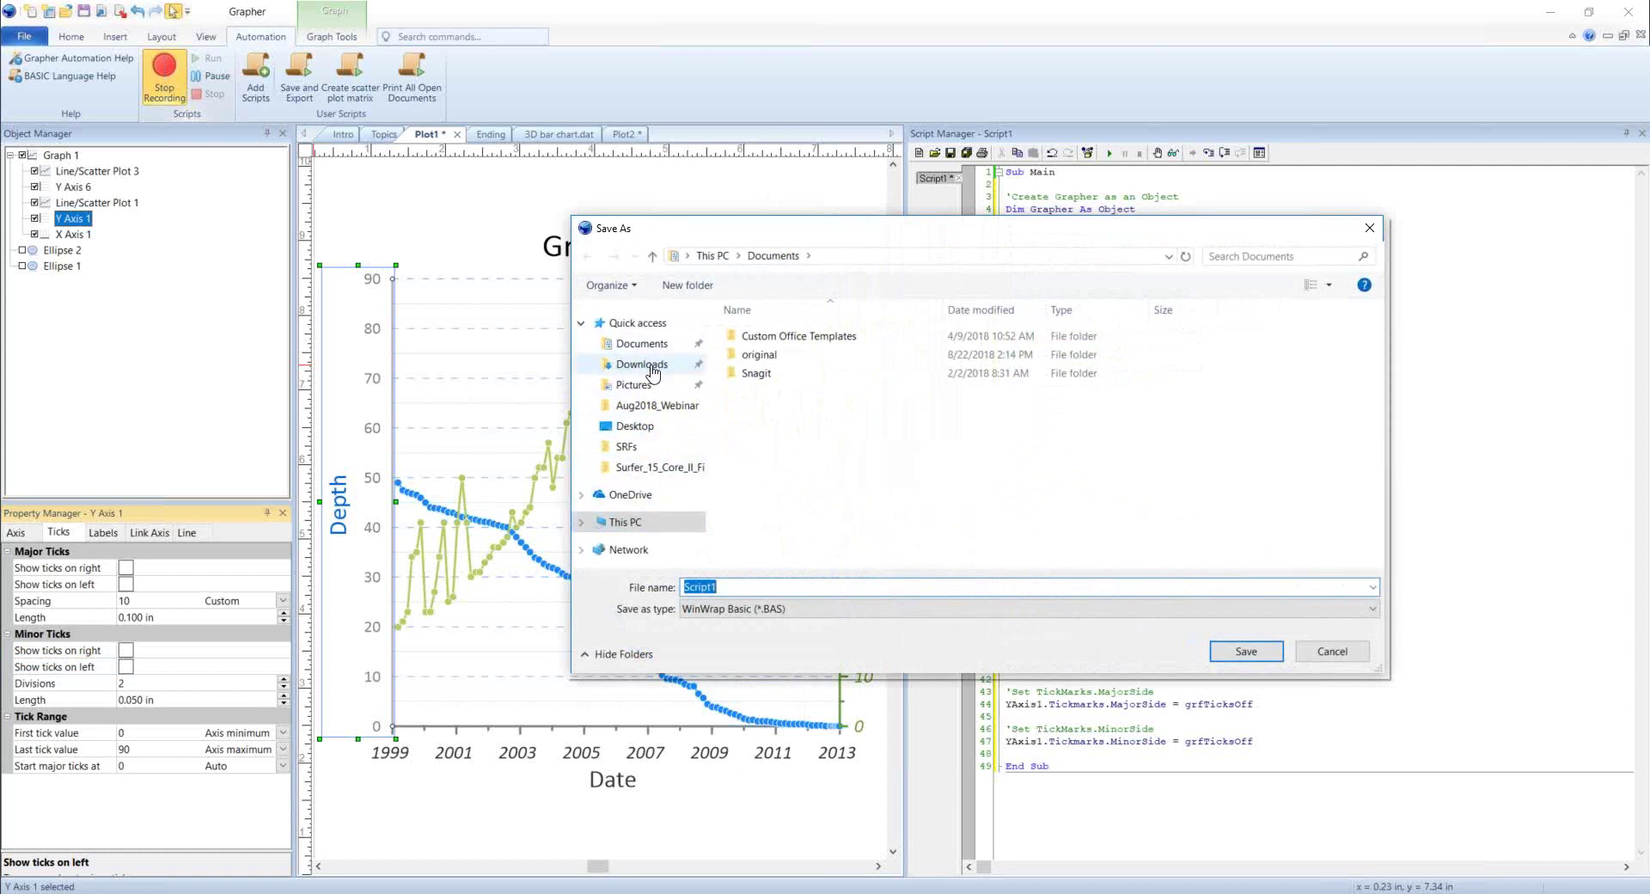
click(1169, 256)
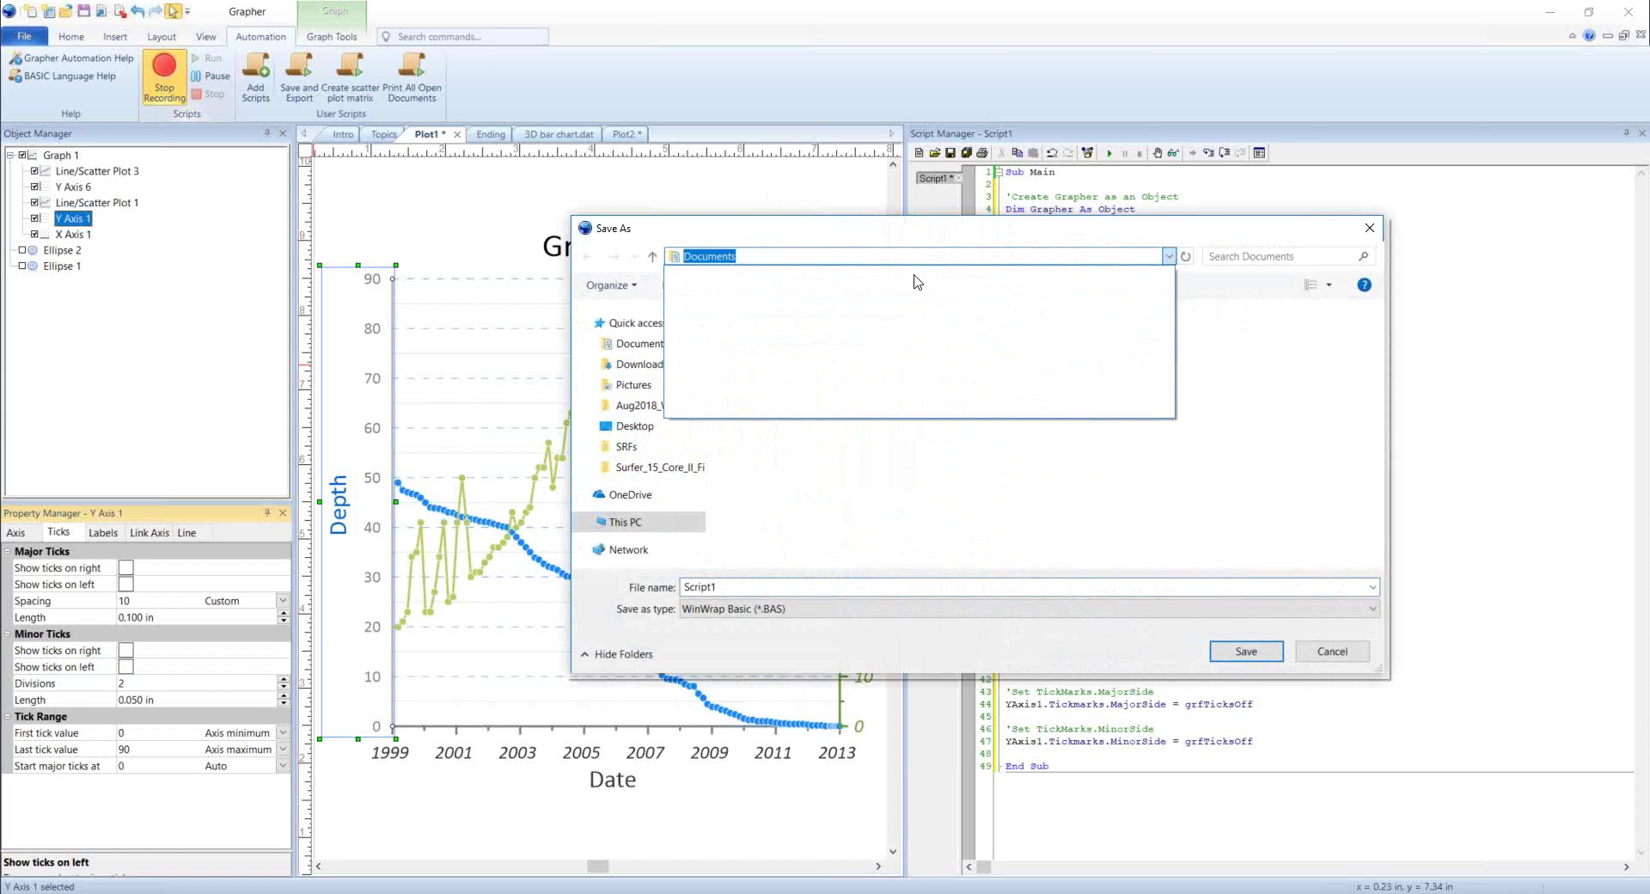
text(desktop)
key(Return)
click(730, 585)
text(Webinar)
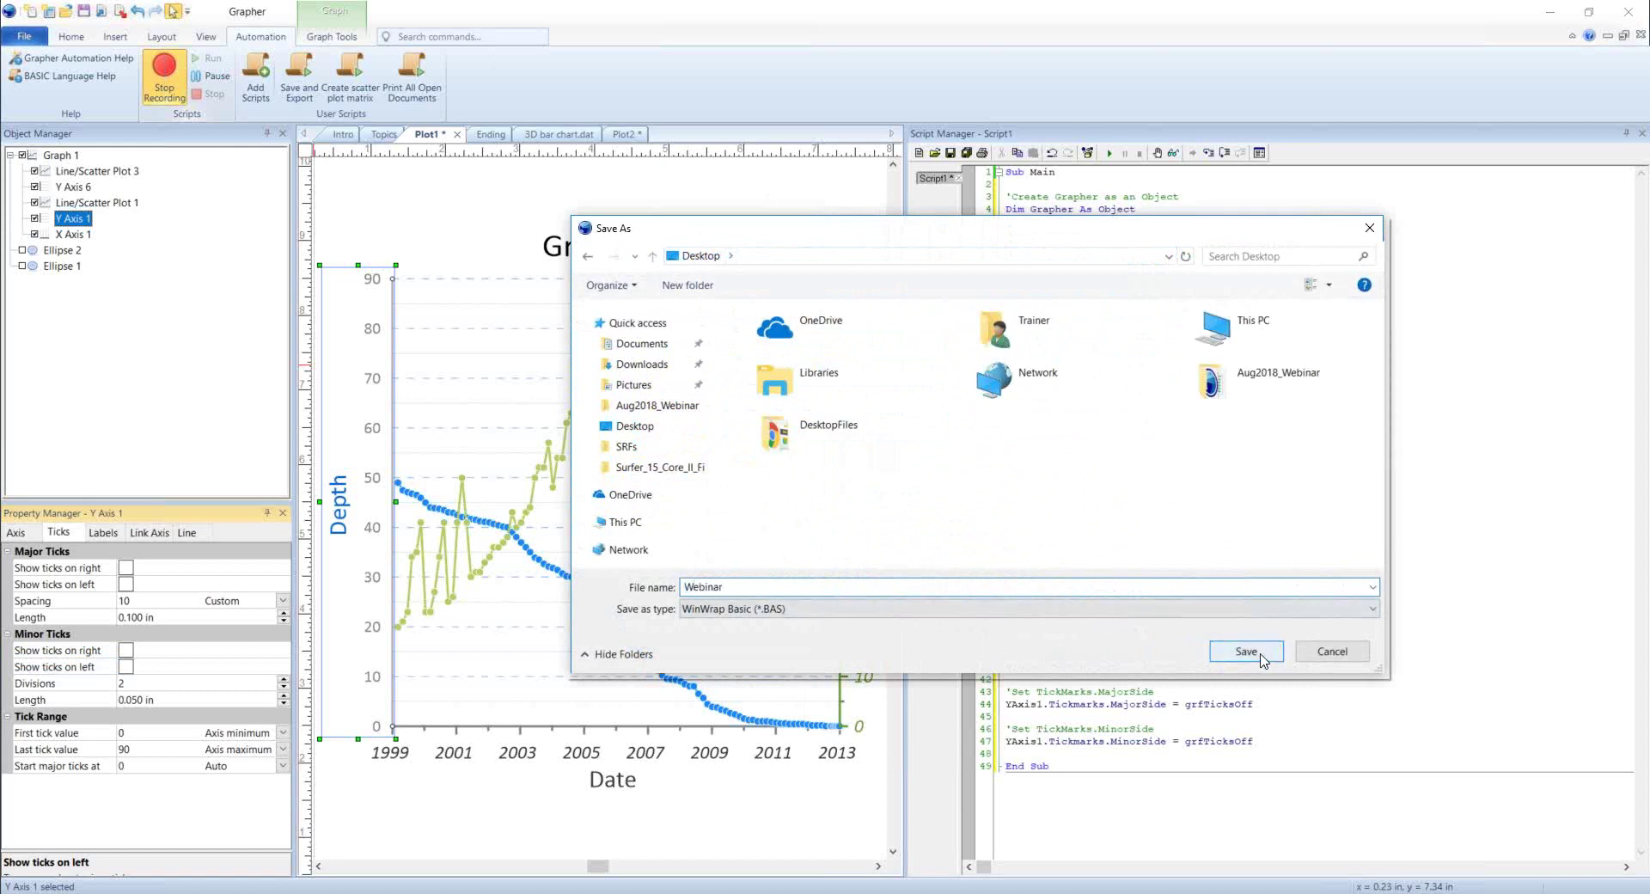
key(Tab)
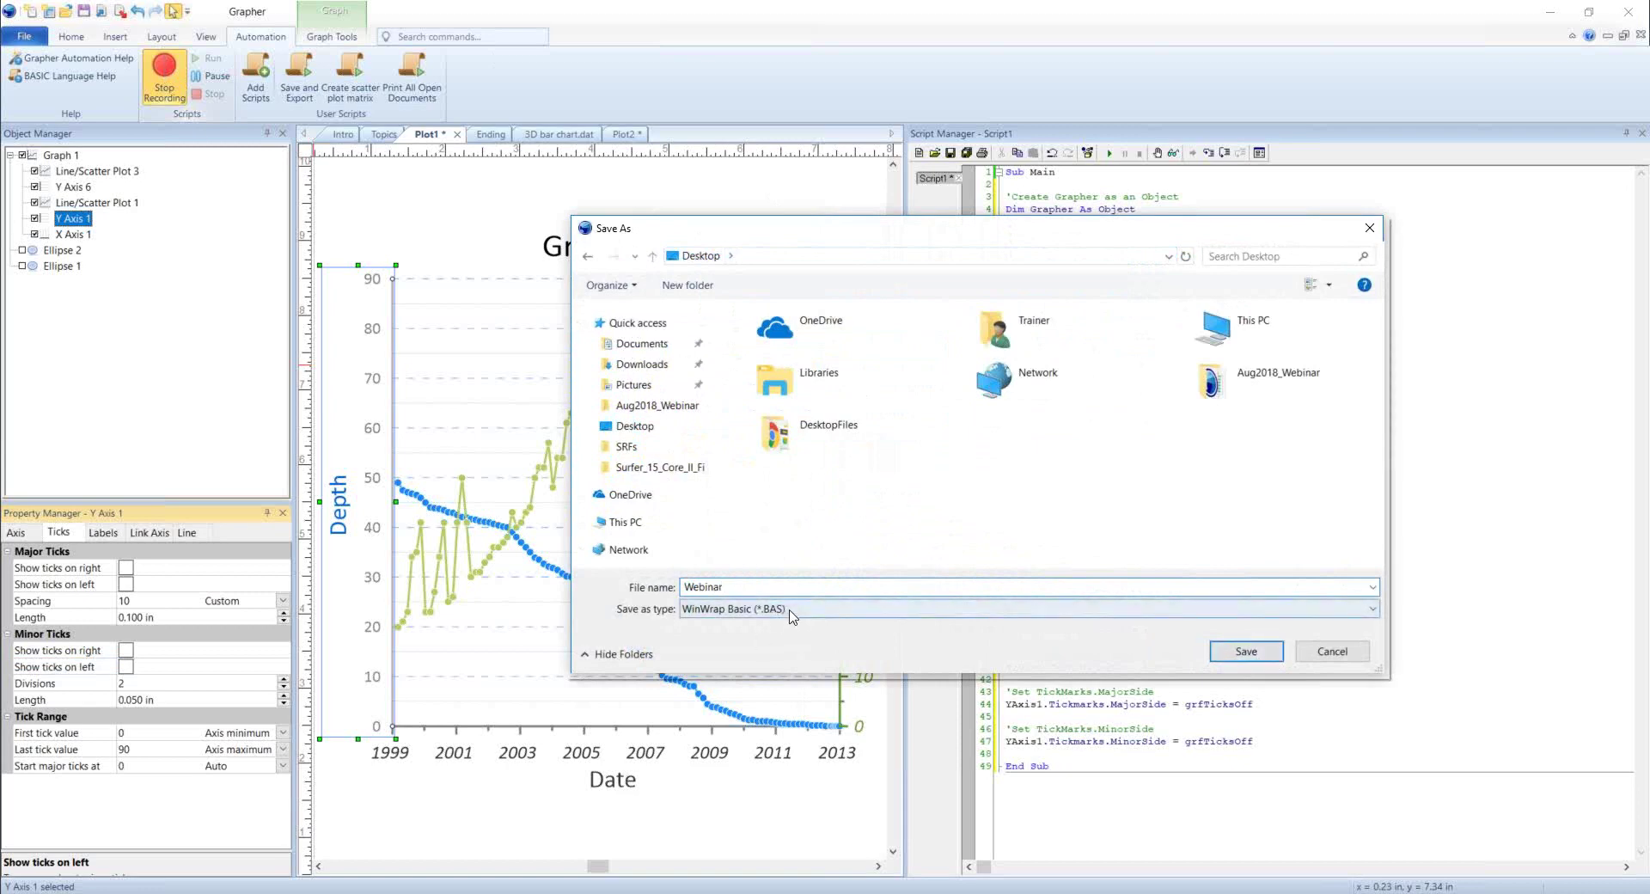
click(1244, 651)
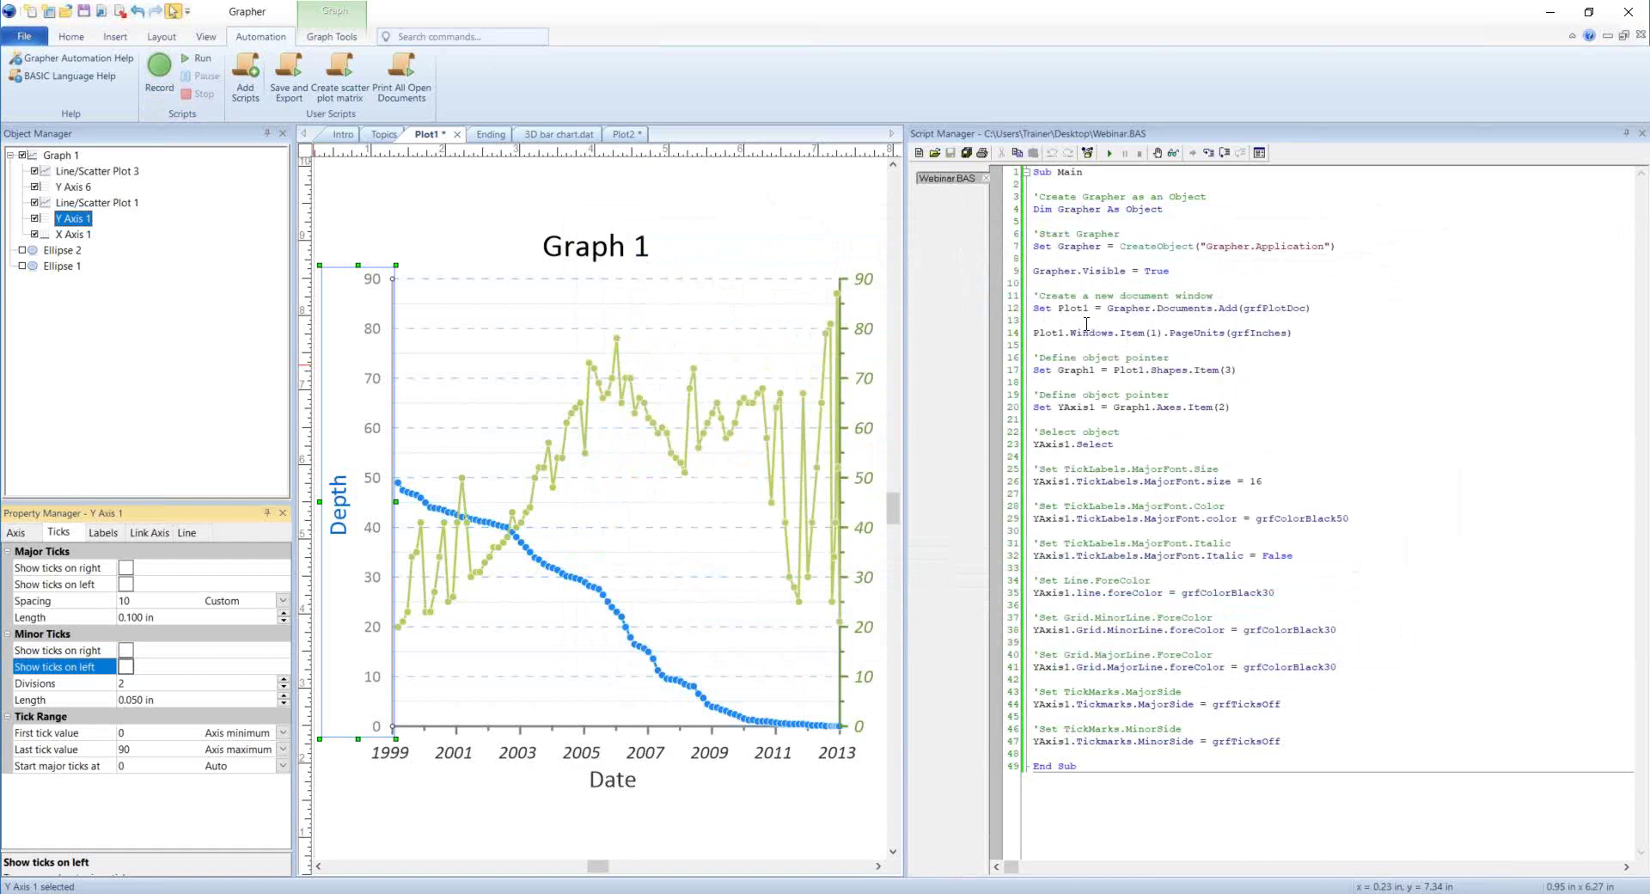
- Change the script's Plot1 assignment from adding a new plot document to Grapher.Documents.Active
click(1039, 306)
drag(1039, 306, 1087, 307)
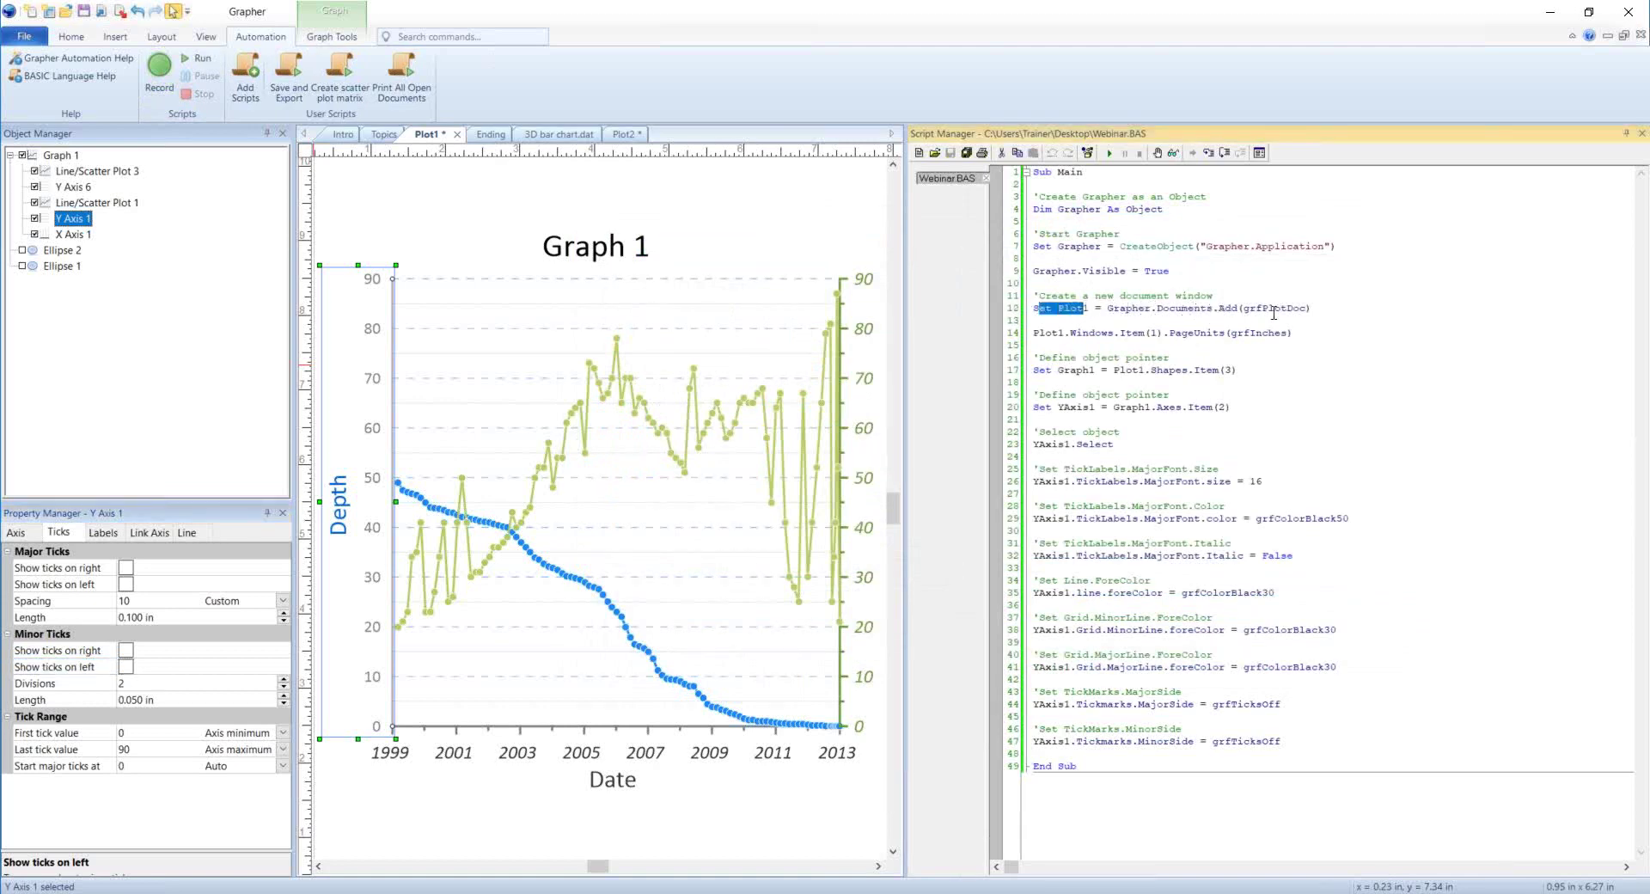
click(1313, 308)
drag(1314, 309, 1028, 313)
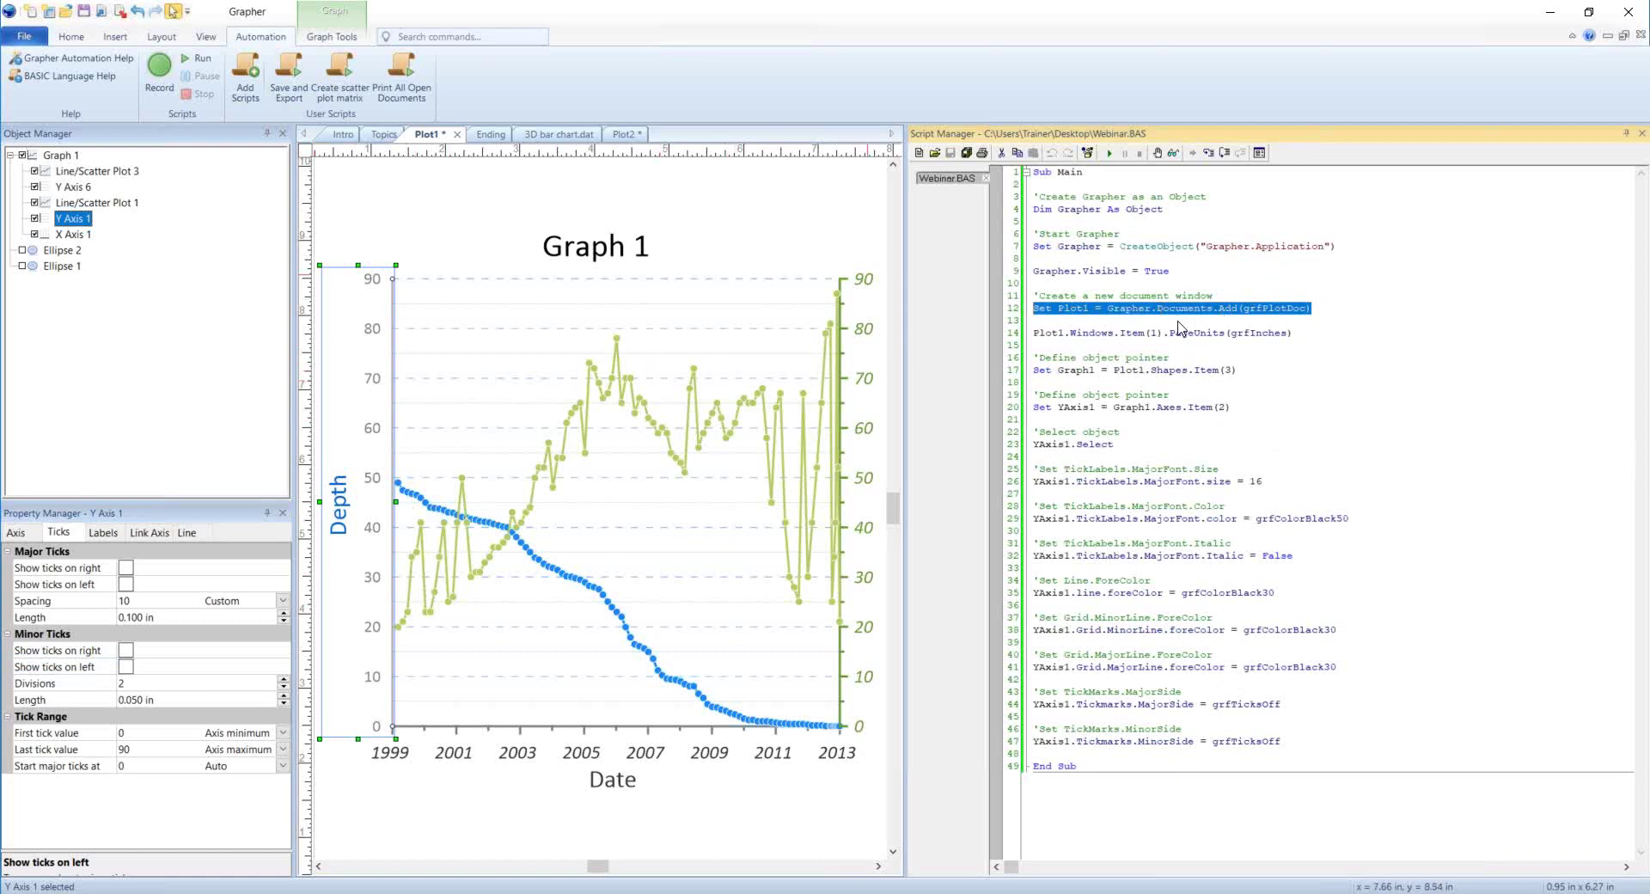
click(1230, 310)
drag(1230, 310, 1313, 320)
key(Delete)
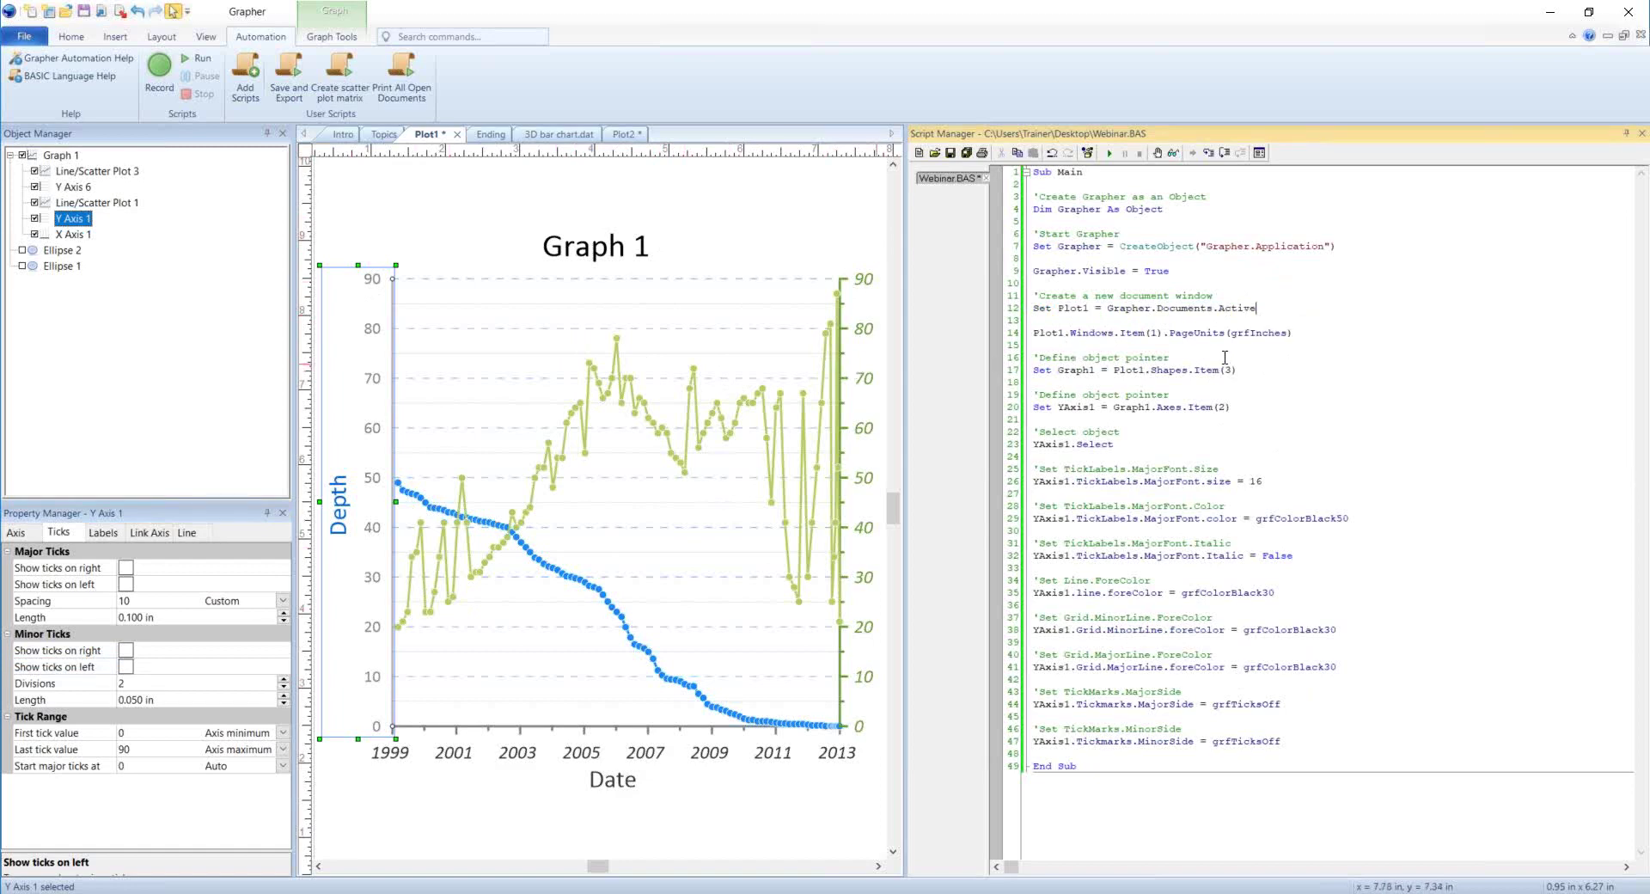
- Delete the PageUnits line and its extra blank line from the script
drag(1298, 332, 1017, 344)
key(BackSpace)
key(BackSpace)
key(BackSpace)
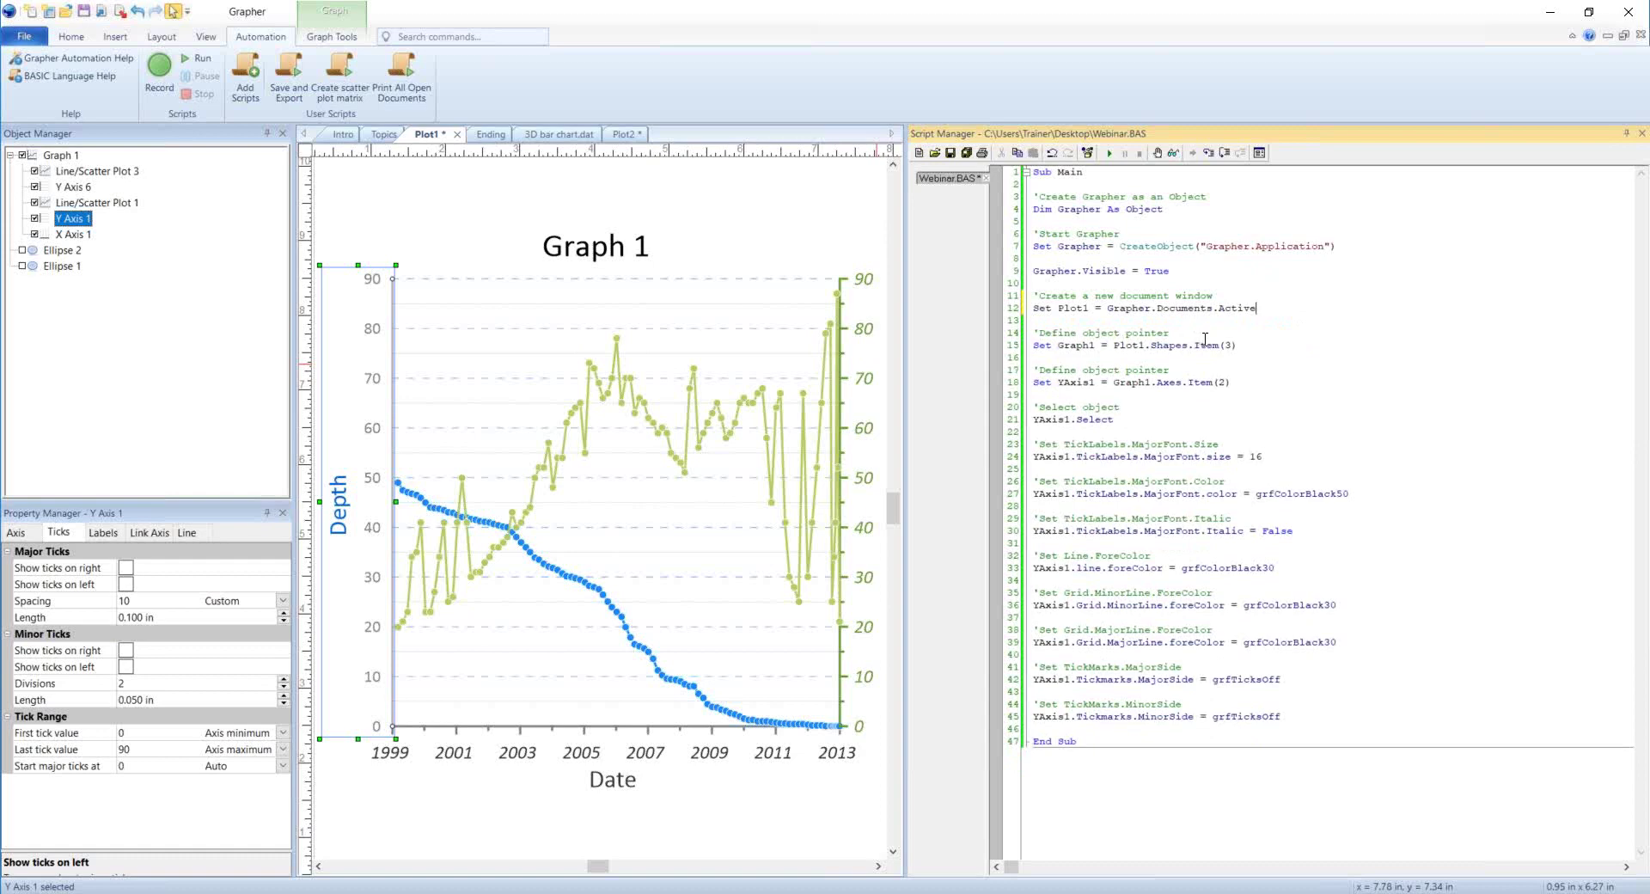
- Examine how the script's Plot1 and Graph1 pointers, including Shapes.Item(3), correspond to the ellipses and Graph 1 in the object list
drag(1232, 382, 1040, 384)
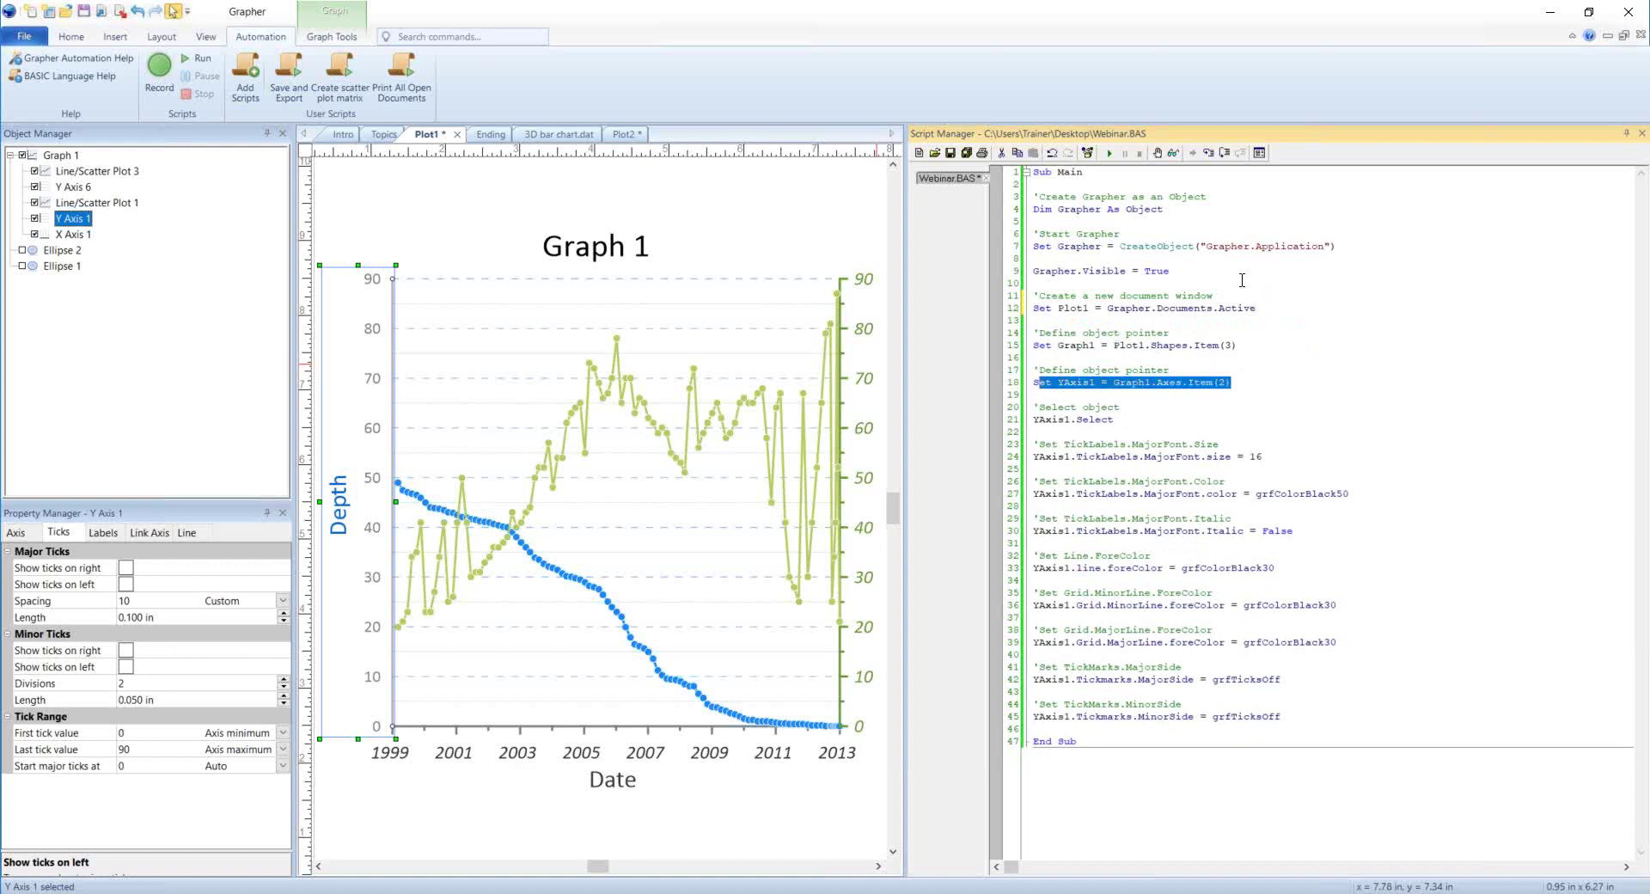
click(1028, 309)
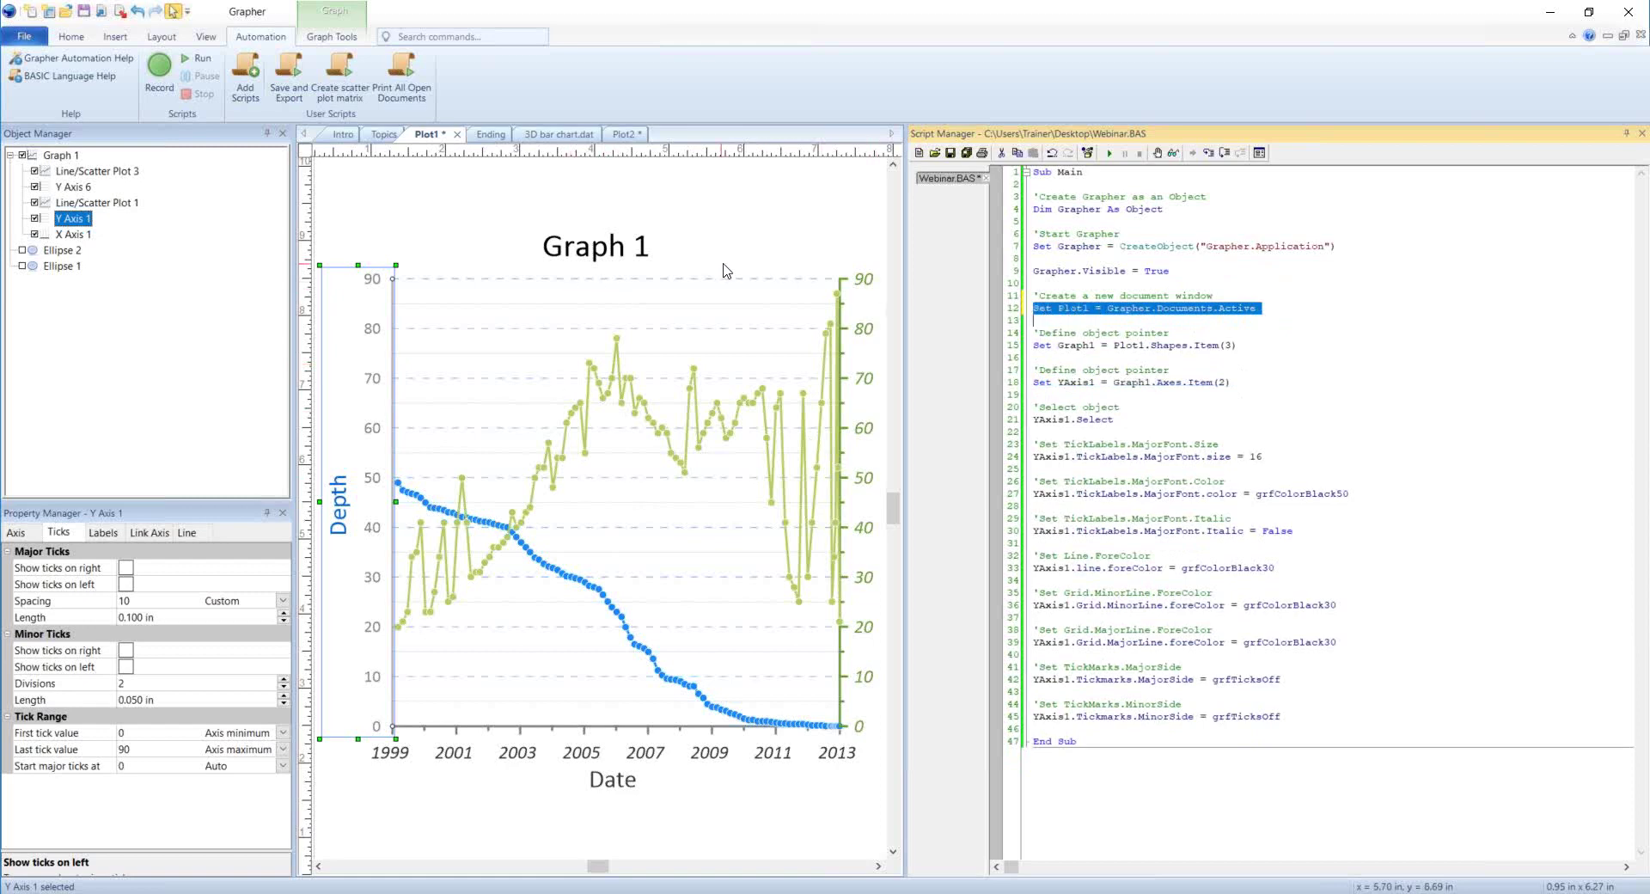
drag(1060, 346, 1208, 346)
double_click(1229, 344)
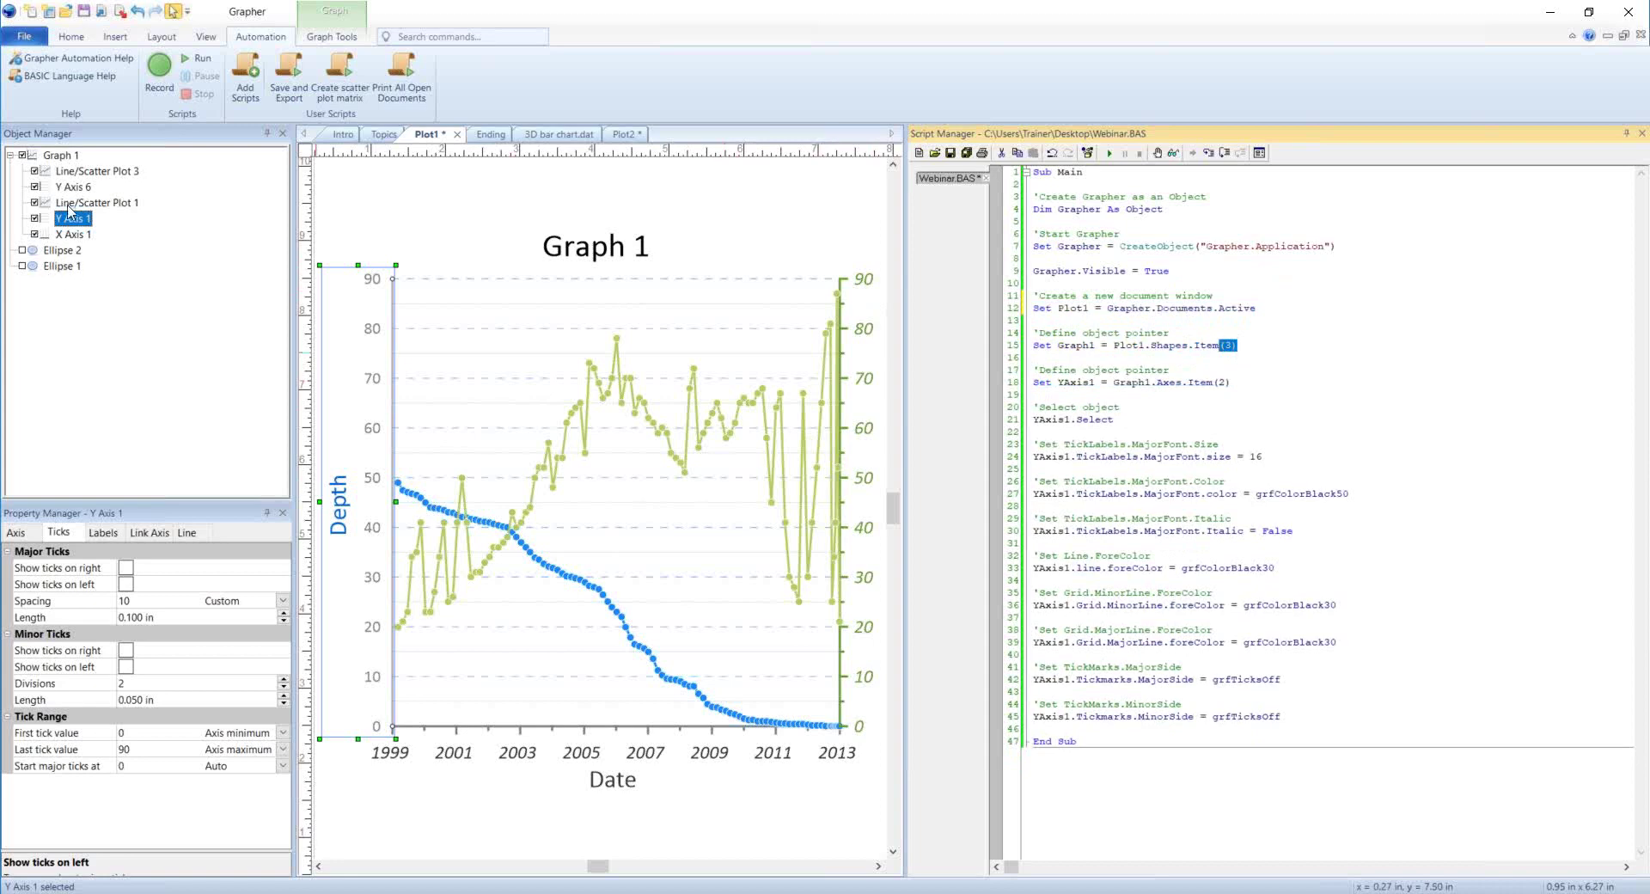
click(59, 268)
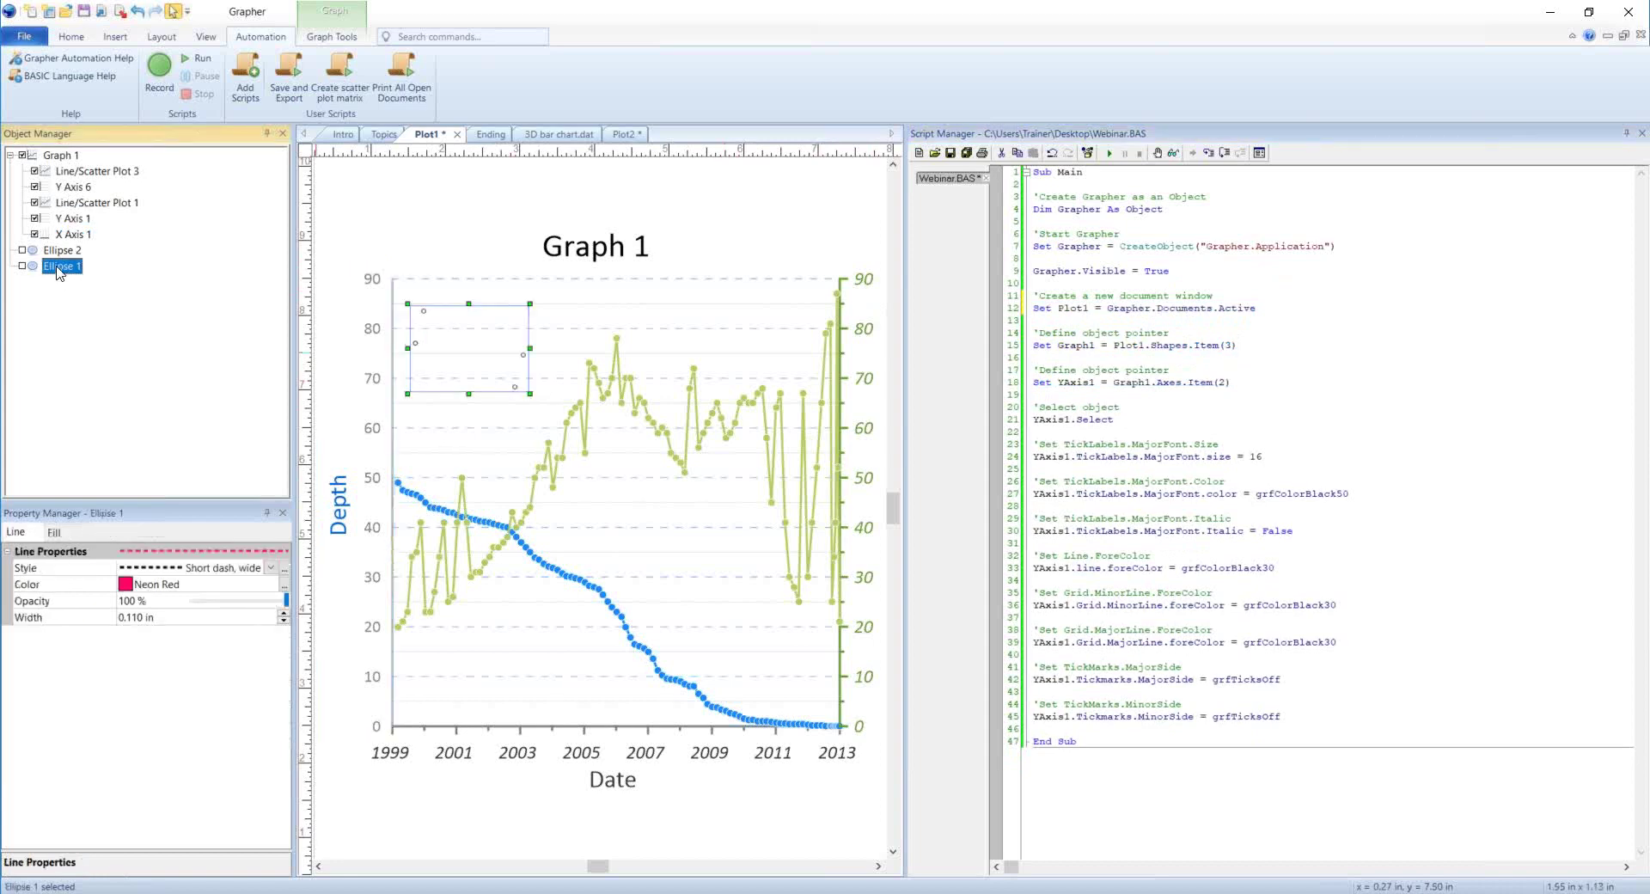
click(60, 251)
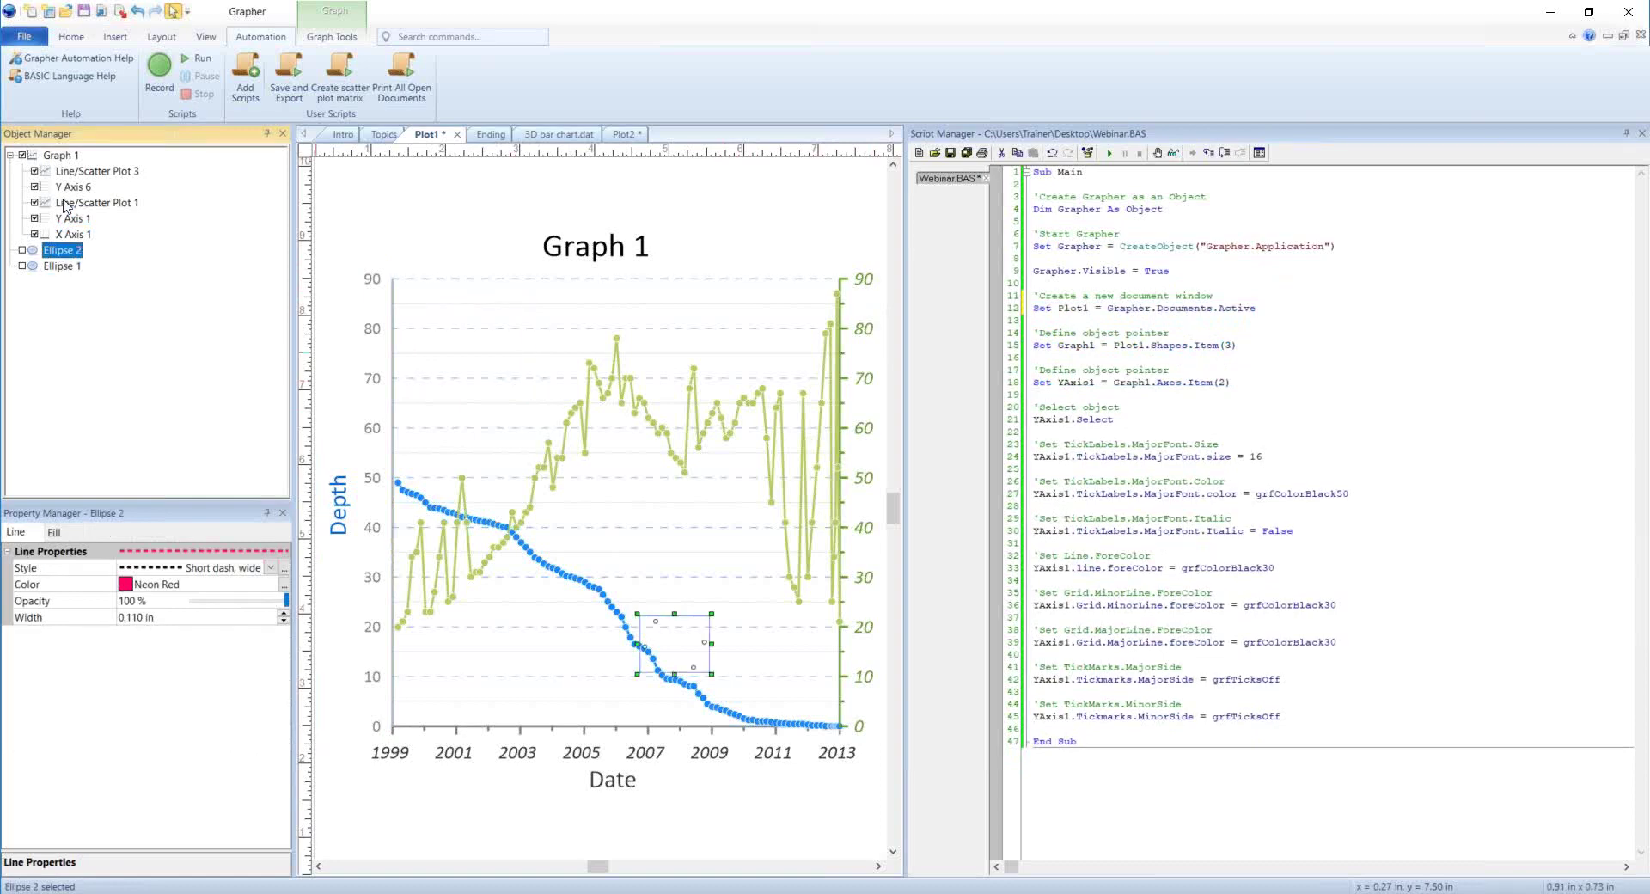
click(65, 158)
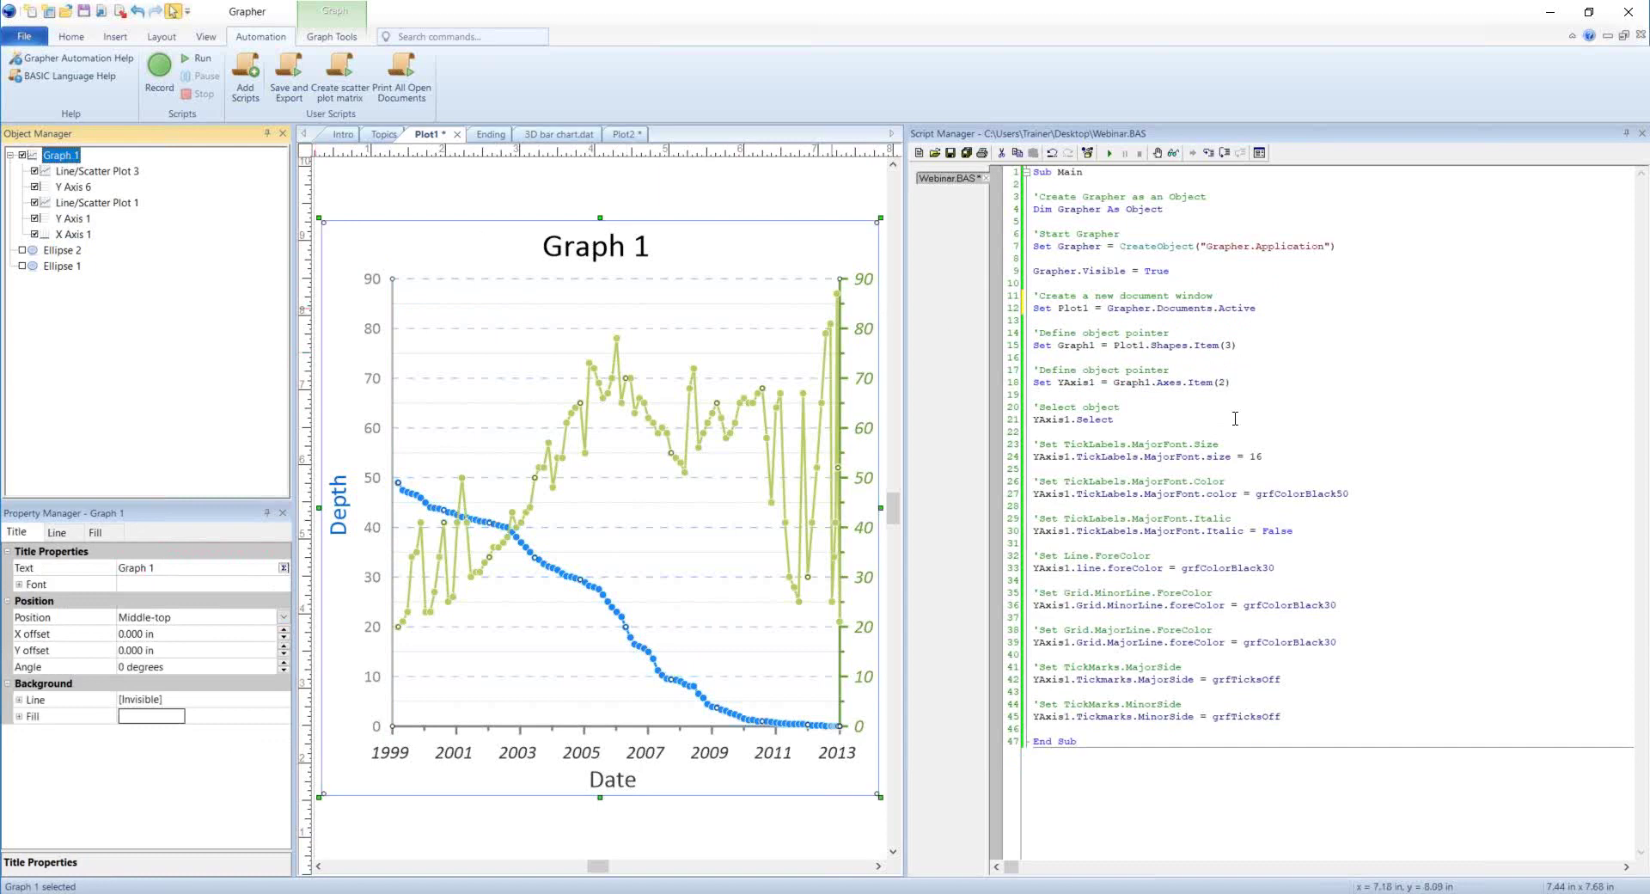
drag(1241, 346, 1145, 346)
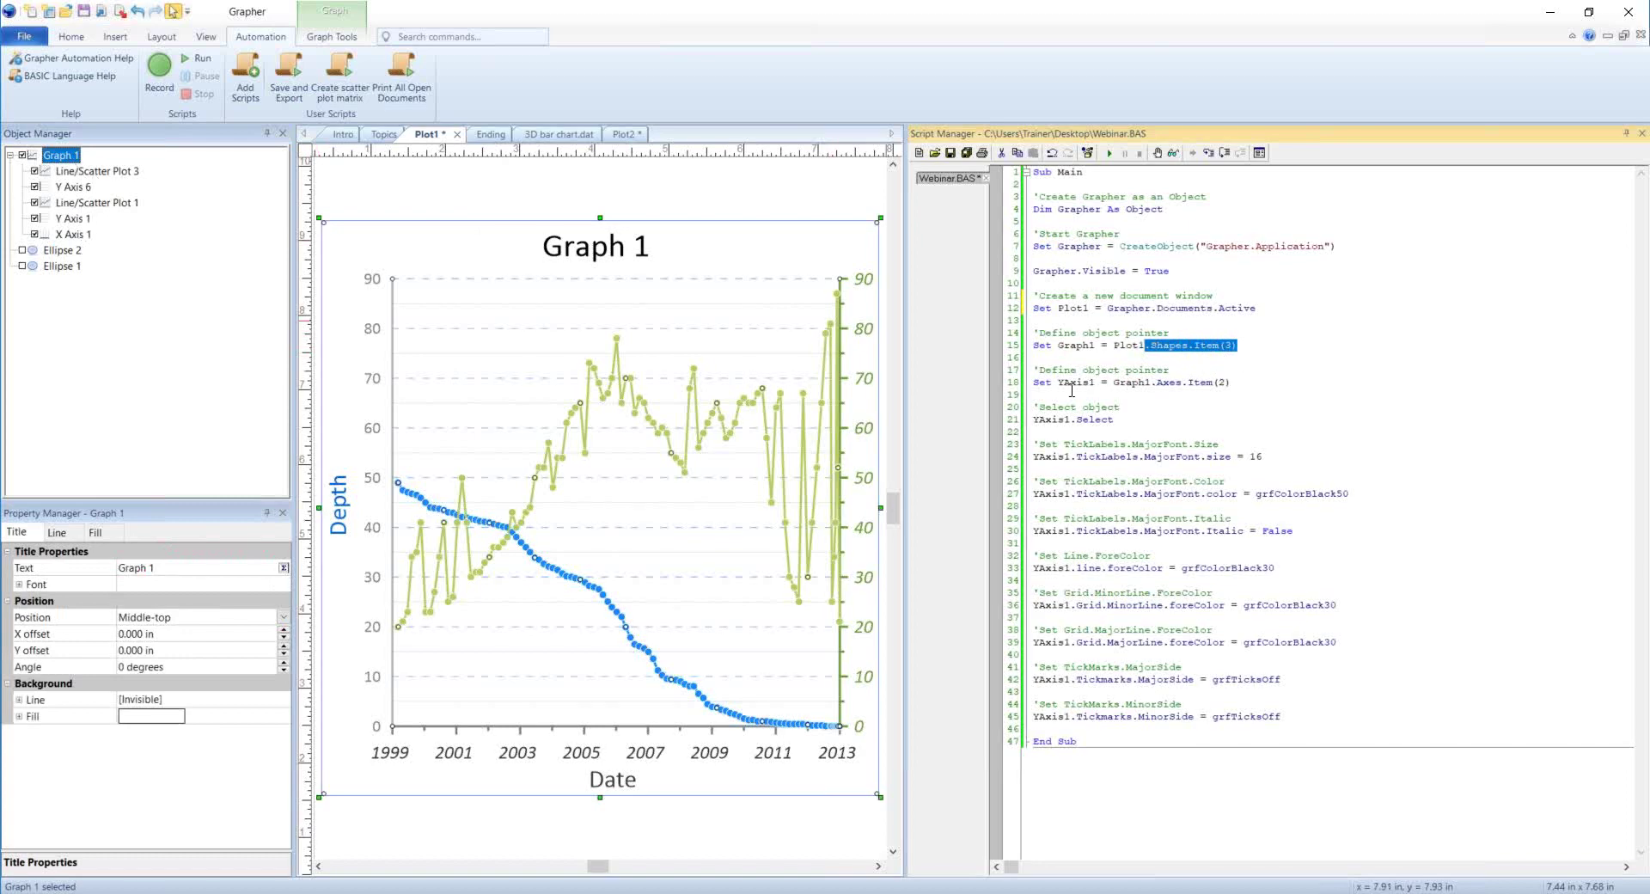
- Compare the script's Axes.Item(2) pointer with the order of X Axis 1, Y Axis 1 and Y Axis 6 in the object list
drag(1034, 381, 1068, 389)
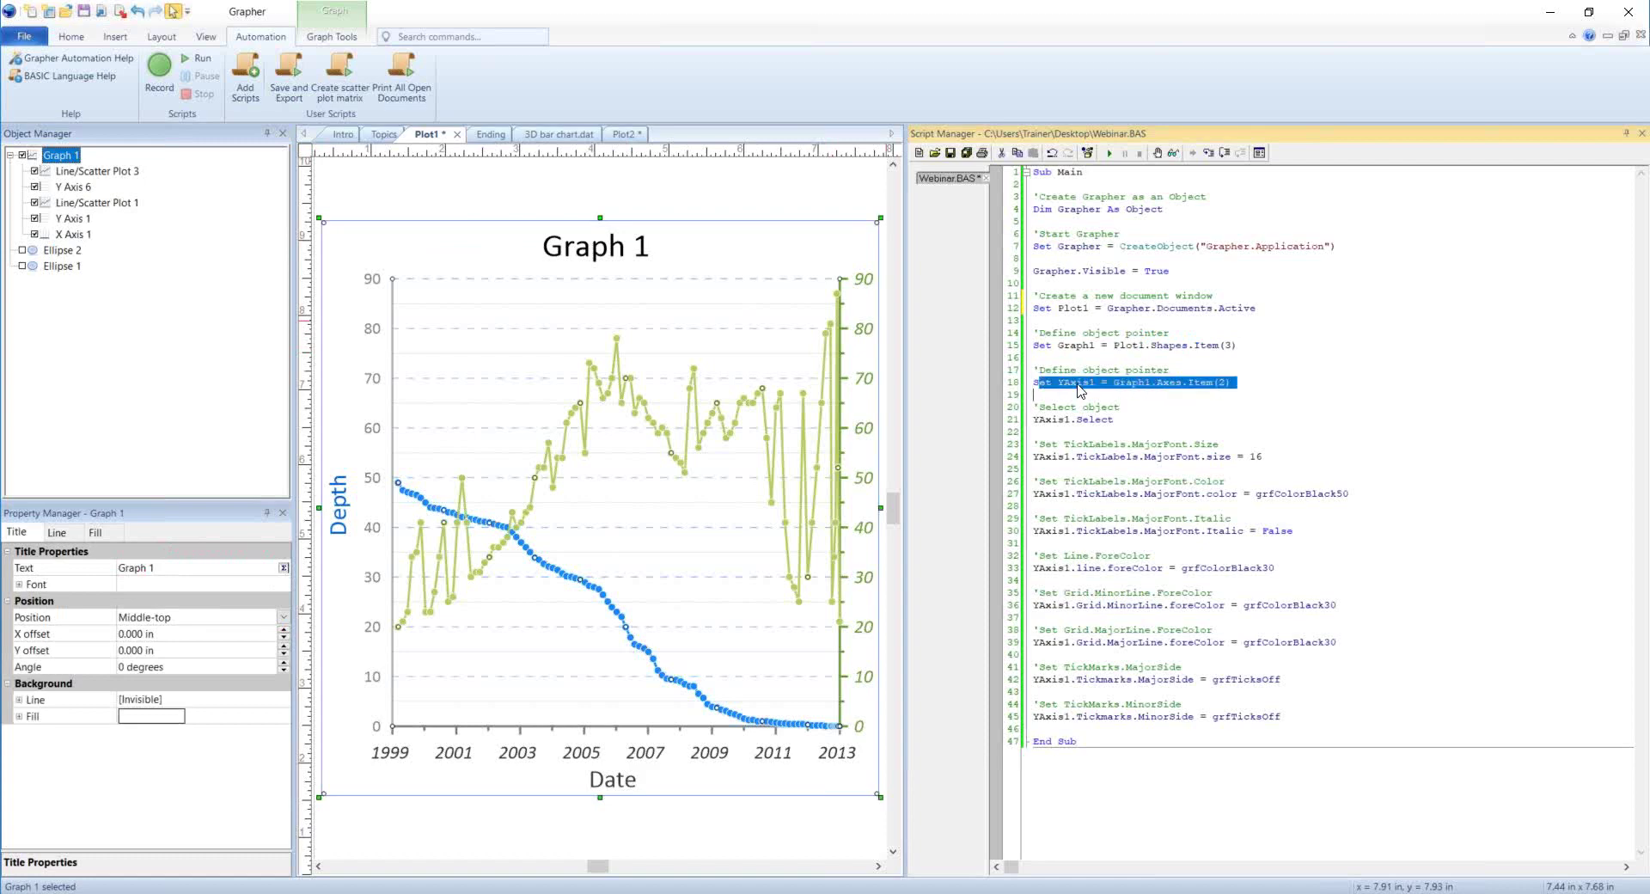
click(1100, 394)
drag(1232, 387, 1214, 384)
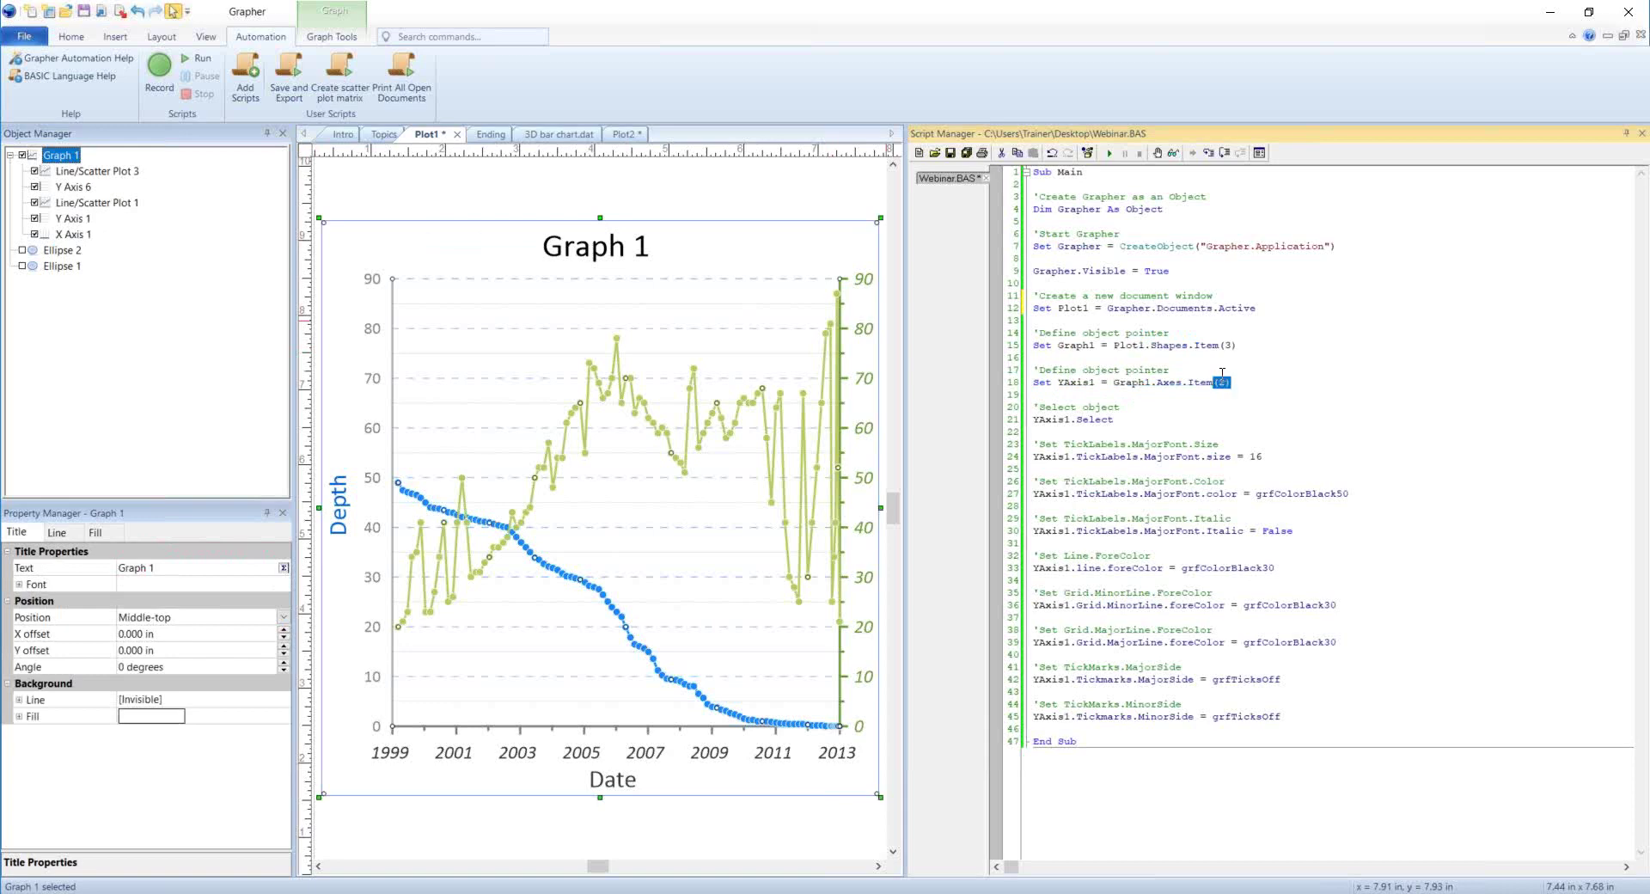
click(74, 235)
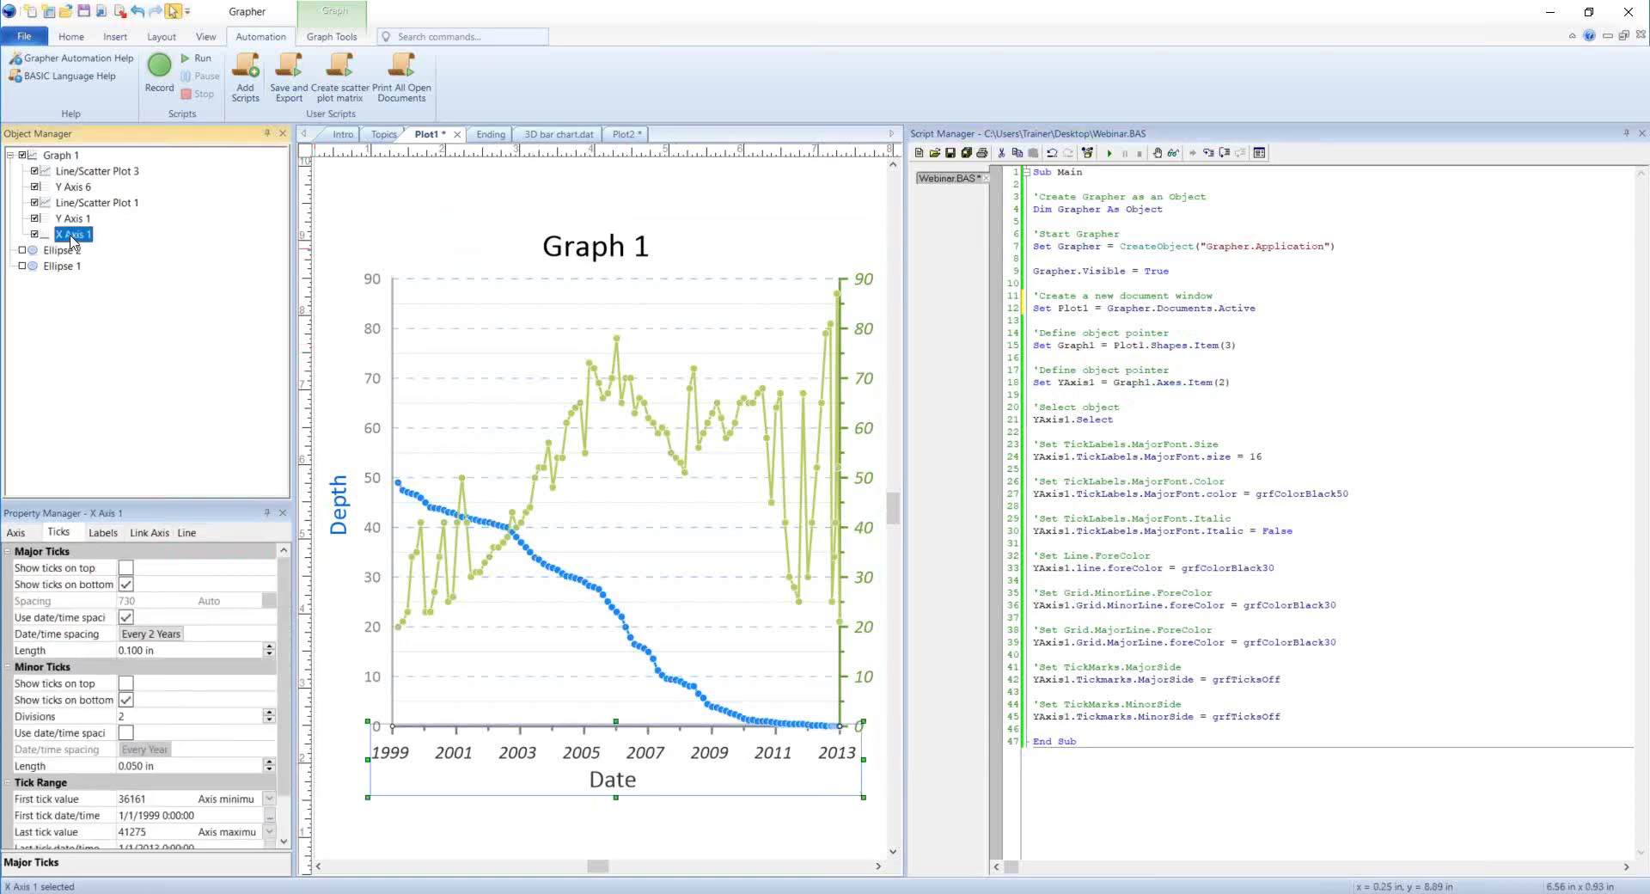
click(60, 221)
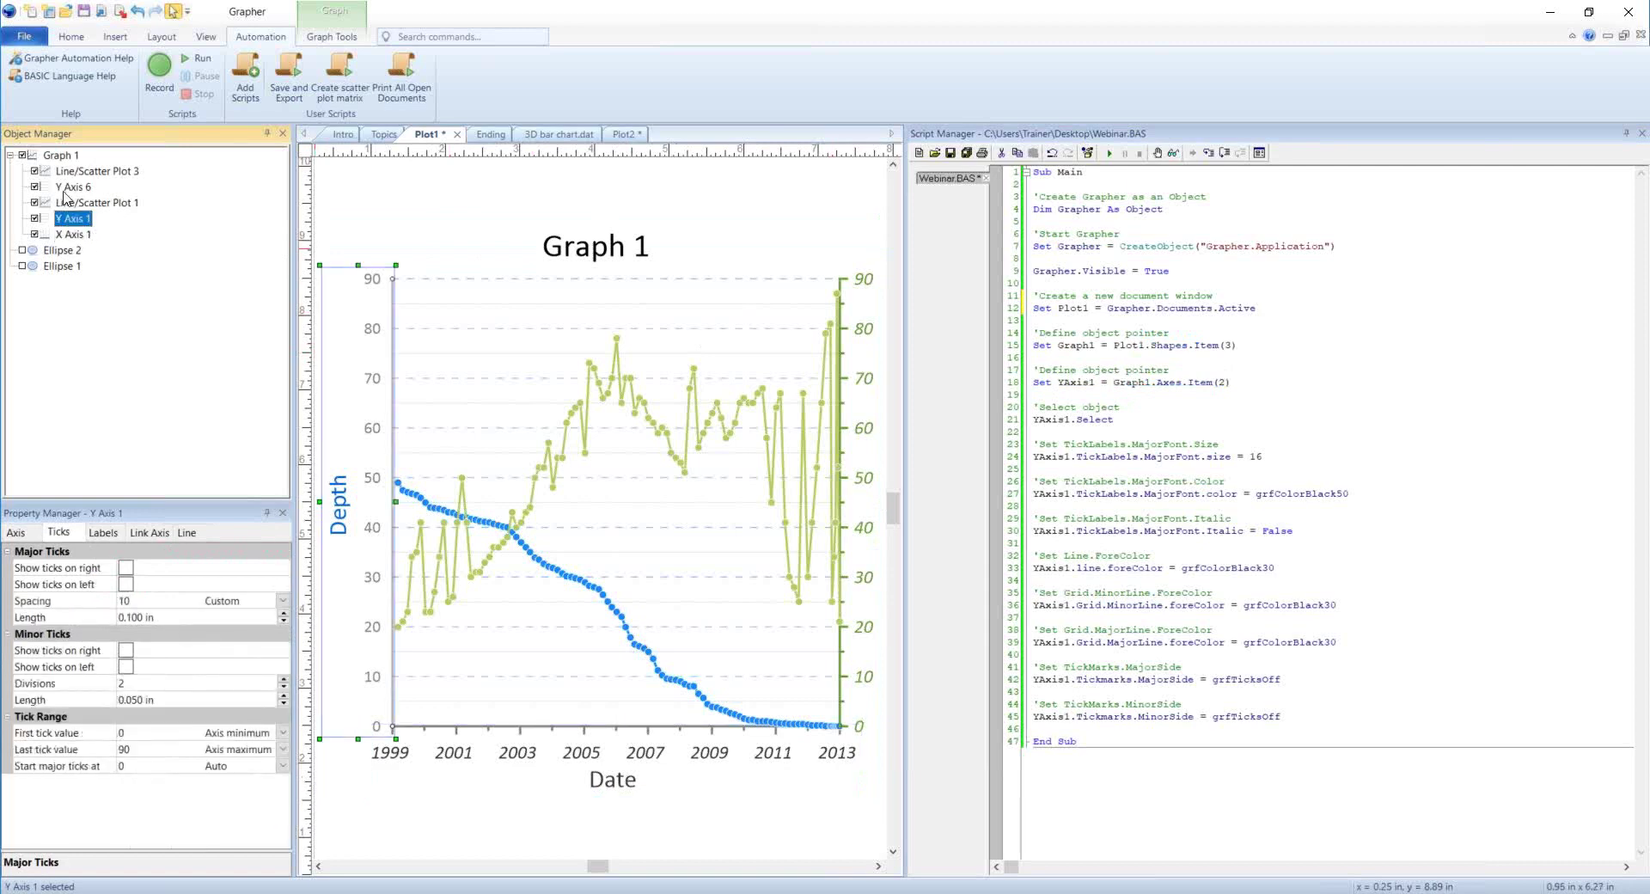
click(74, 188)
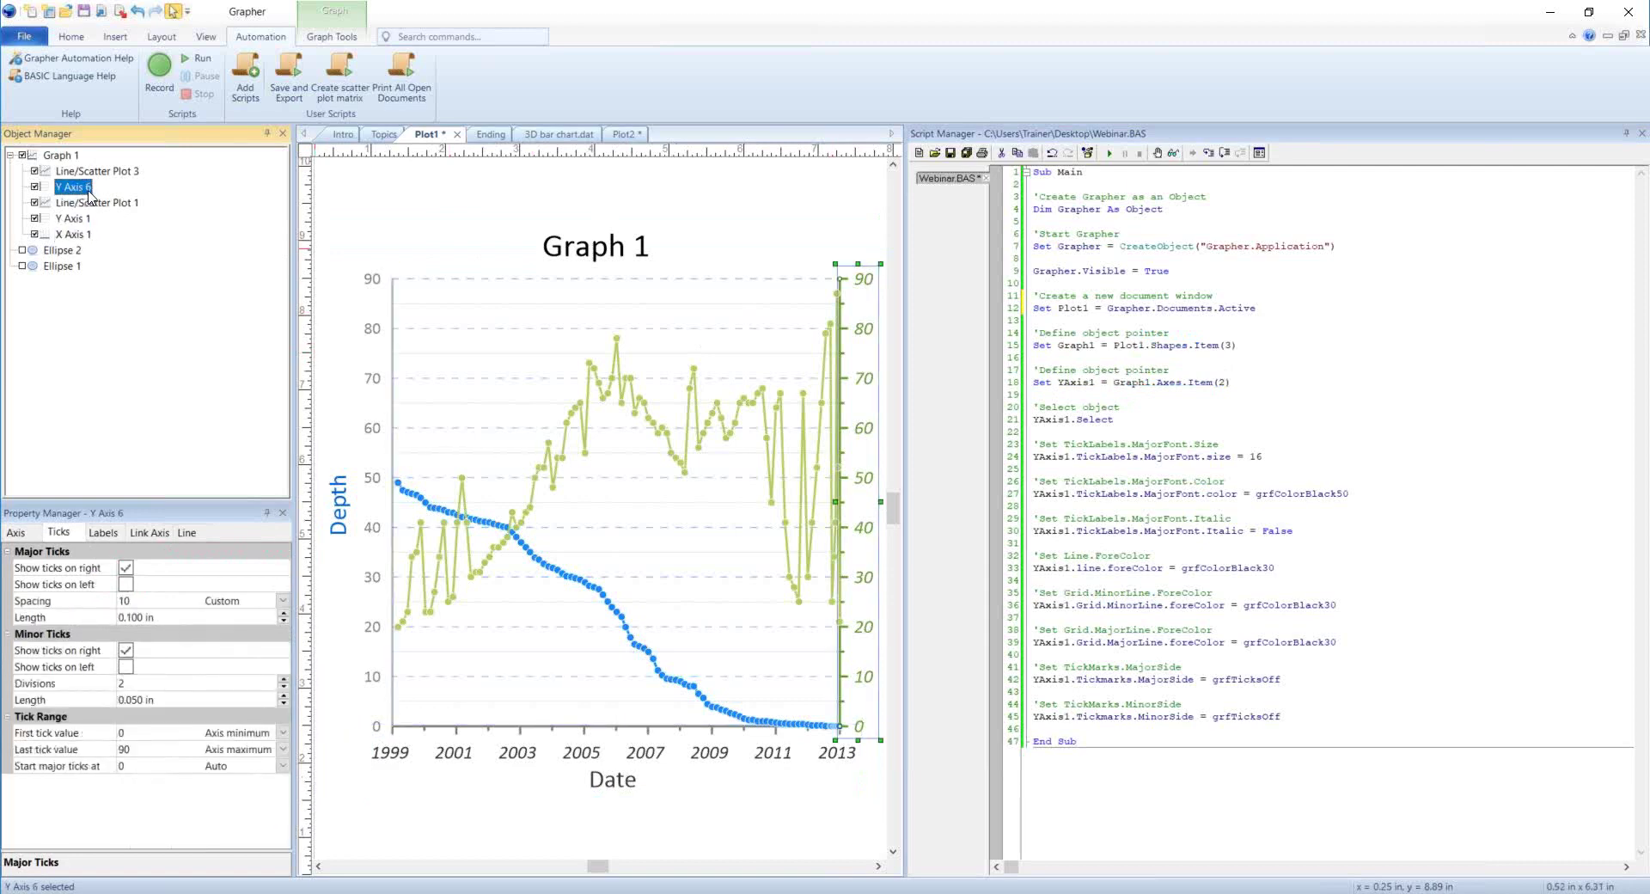
drag(1239, 383, 1188, 383)
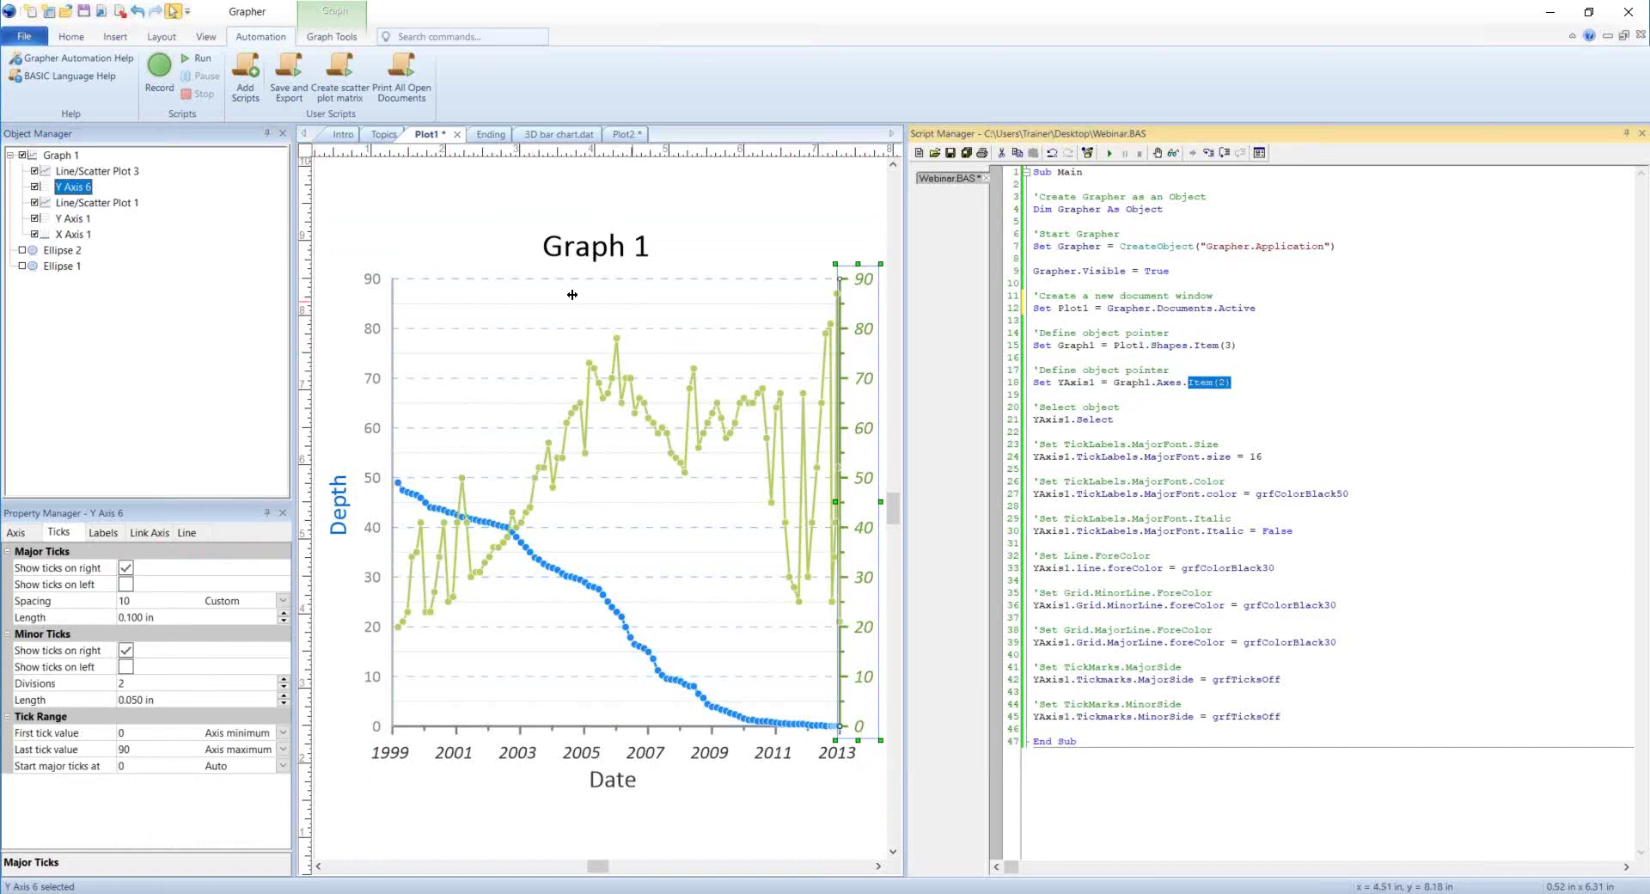
- Point the script's YAxis1 variable to Graph1.Axes.Item(3) and run the script
click(1222, 381)
double_click(1222, 382)
text(3)
click(1239, 382)
double_click(1222, 381)
click(1109, 162)
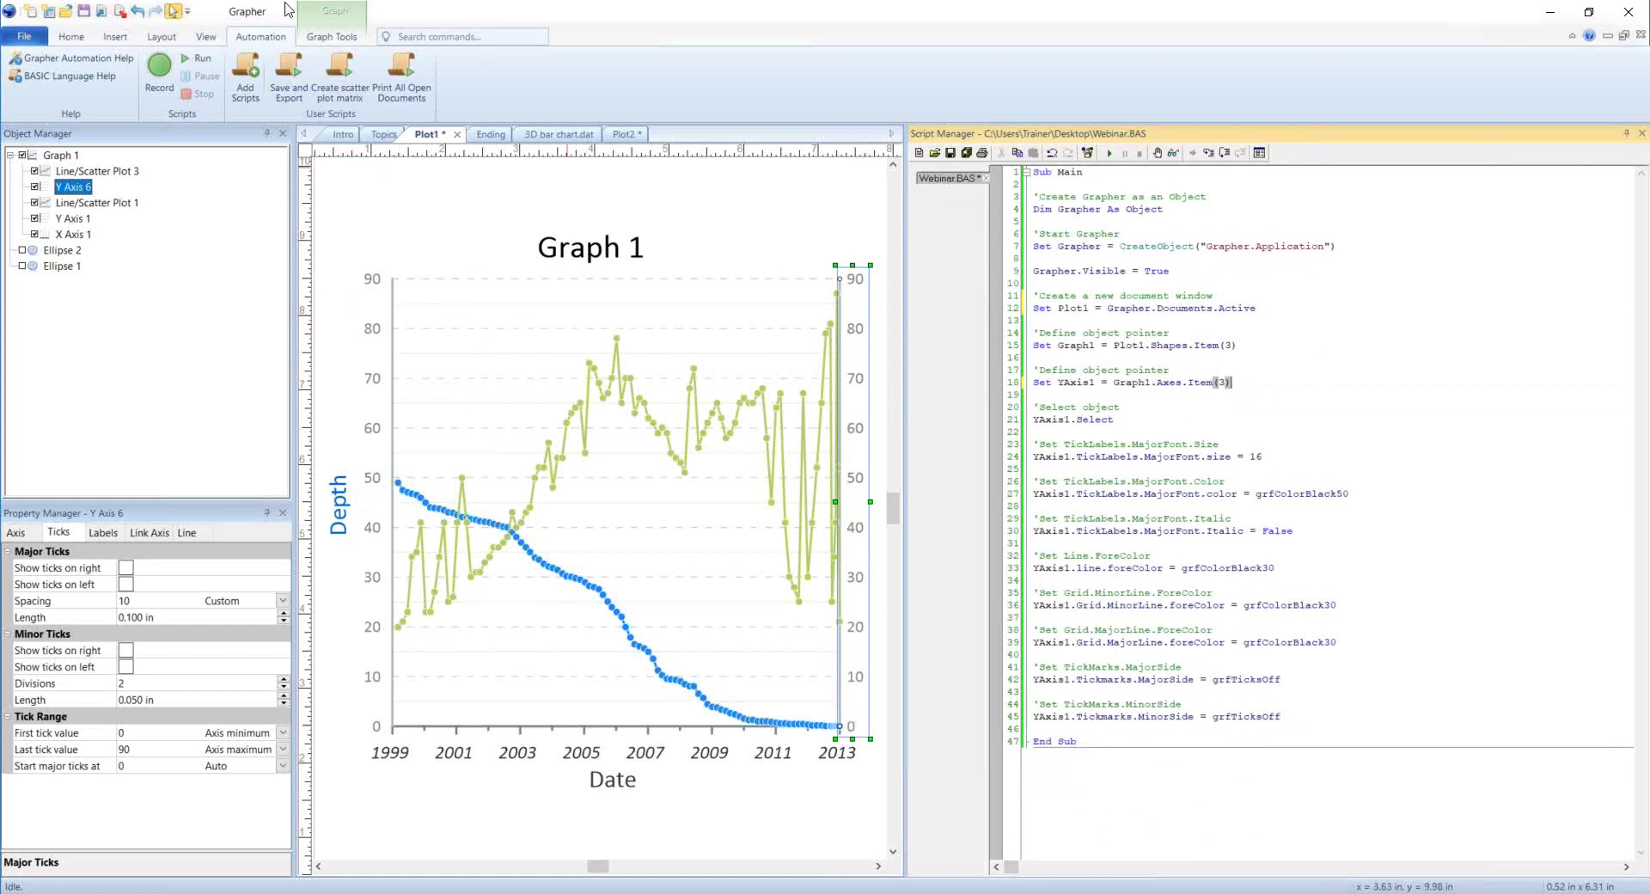
- Undo the script's last formatting of Y Axis 6, and set Y Axis 1's line color to Blue
click(135, 10)
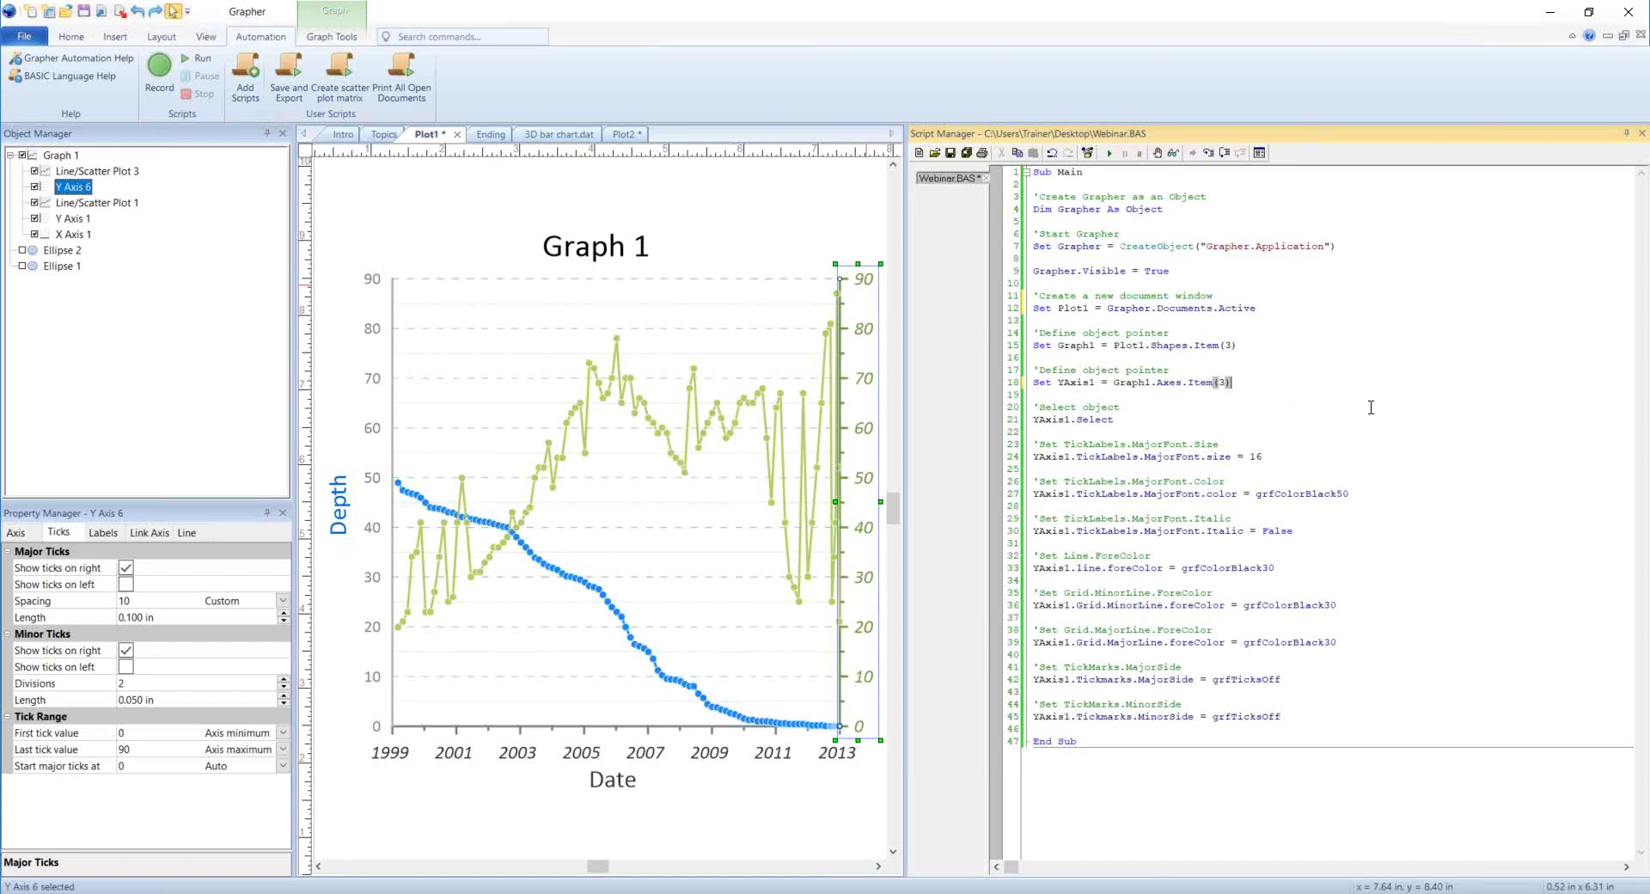
click(367, 409)
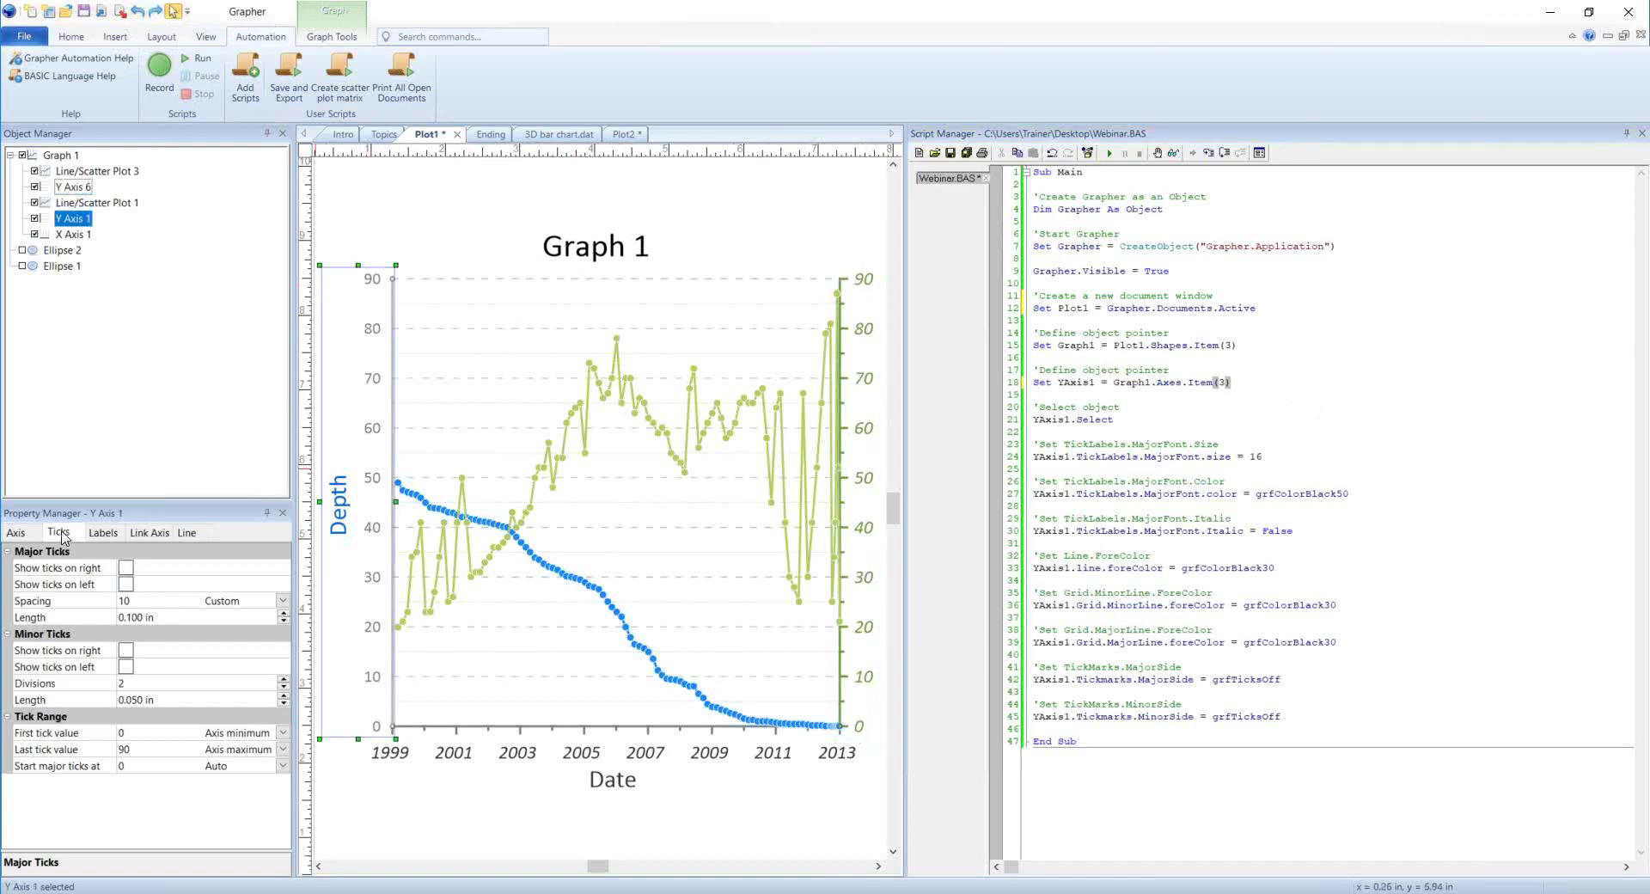
click(107, 534)
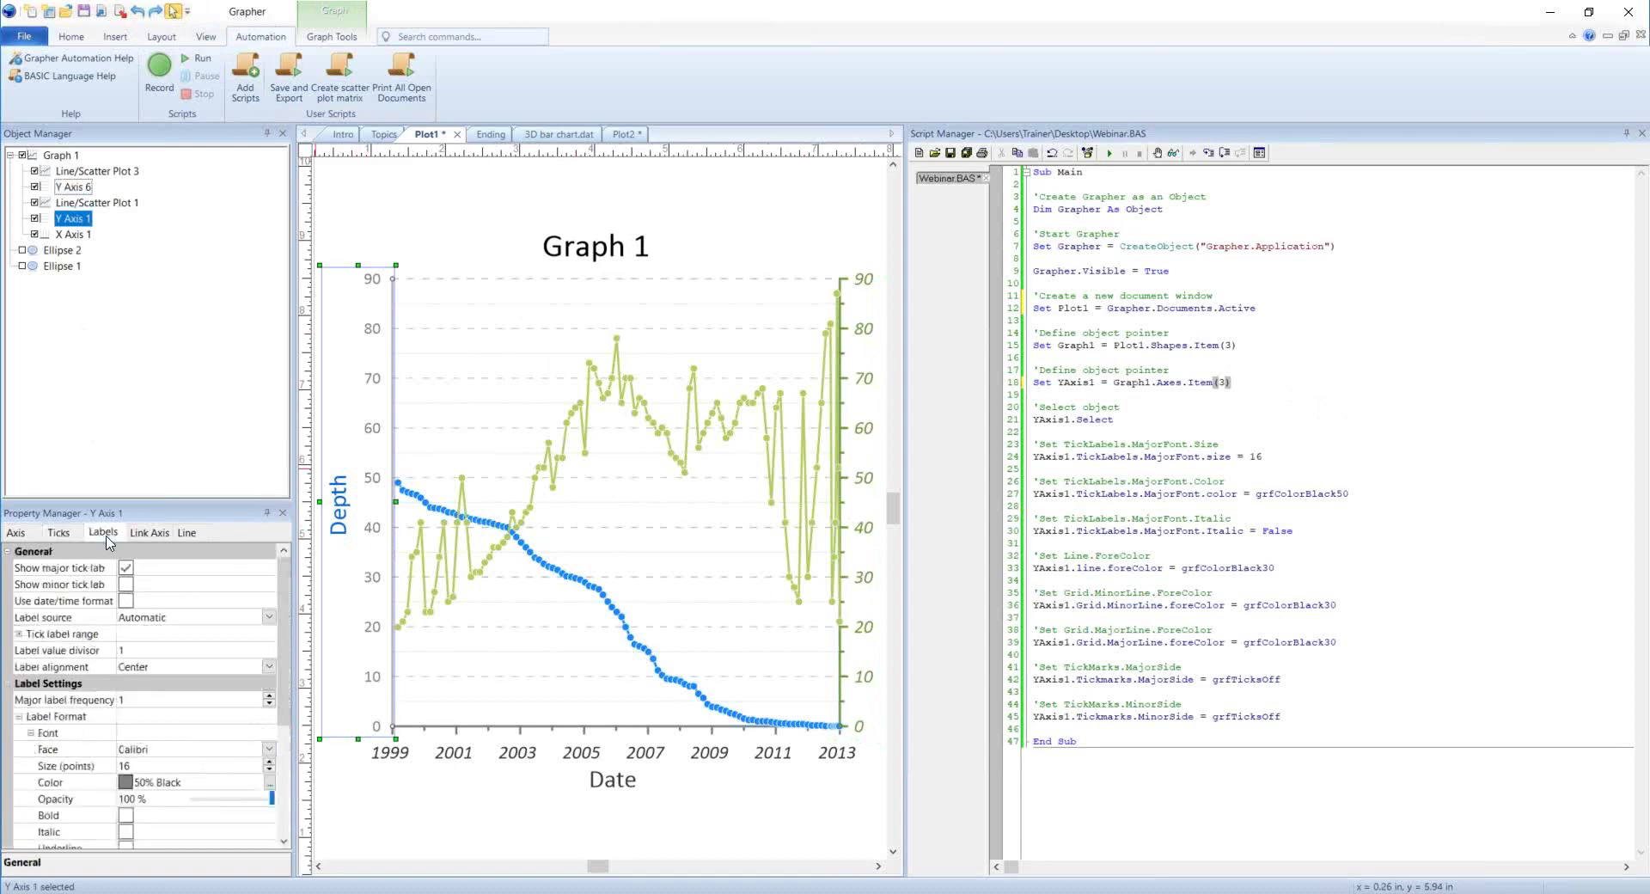
click(186, 532)
click(153, 601)
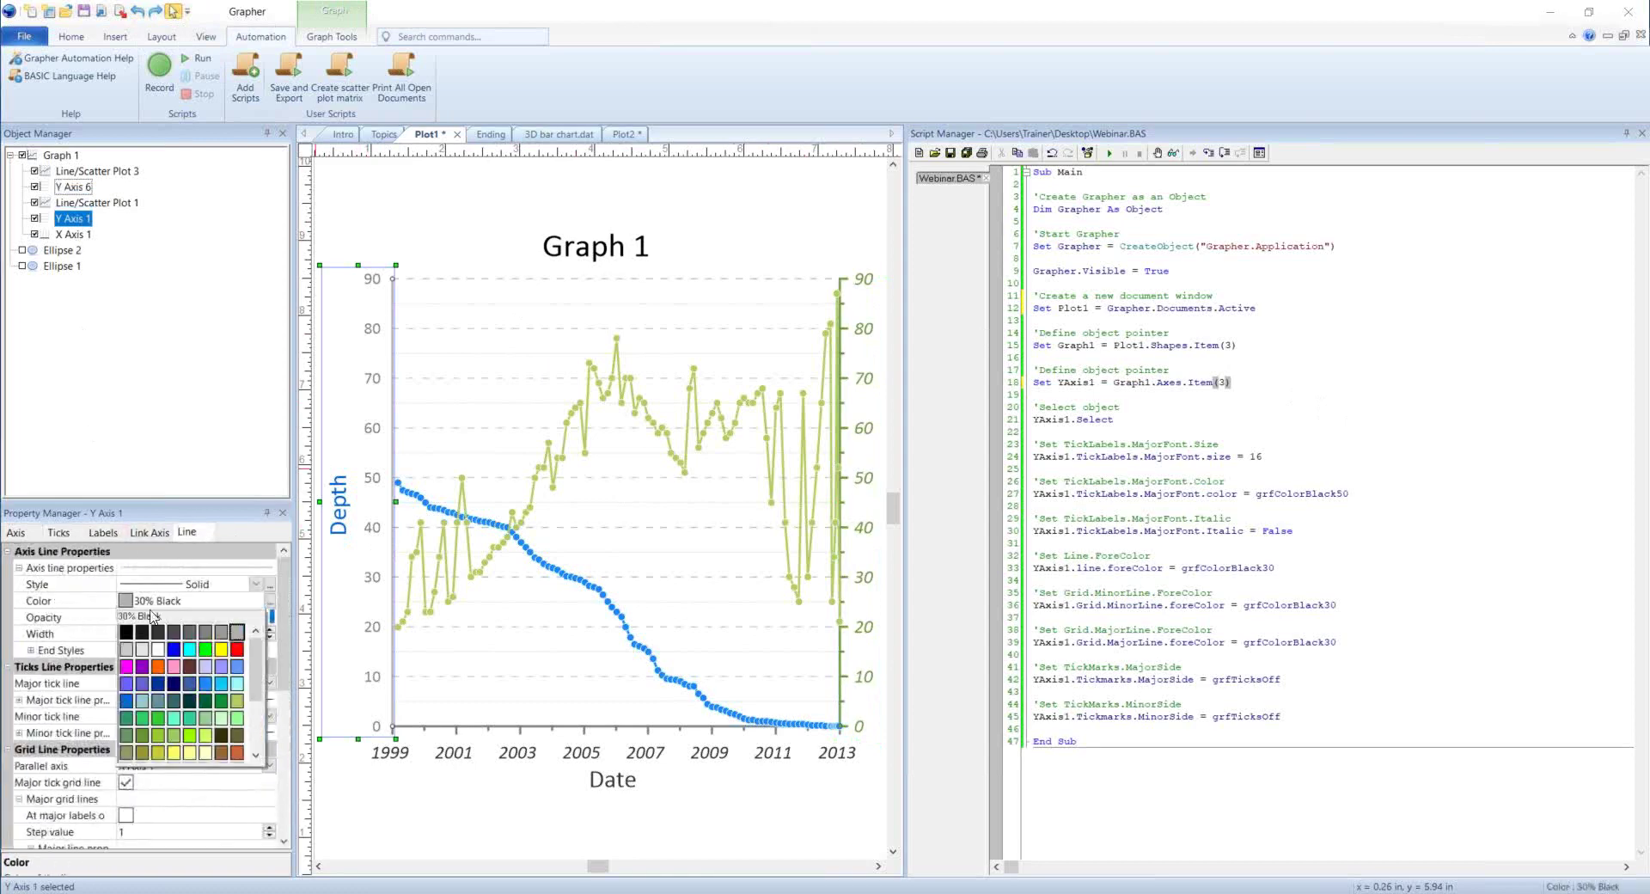
click(178, 650)
- Set Y Axis 1's tick label font color to Blue
click(103, 532)
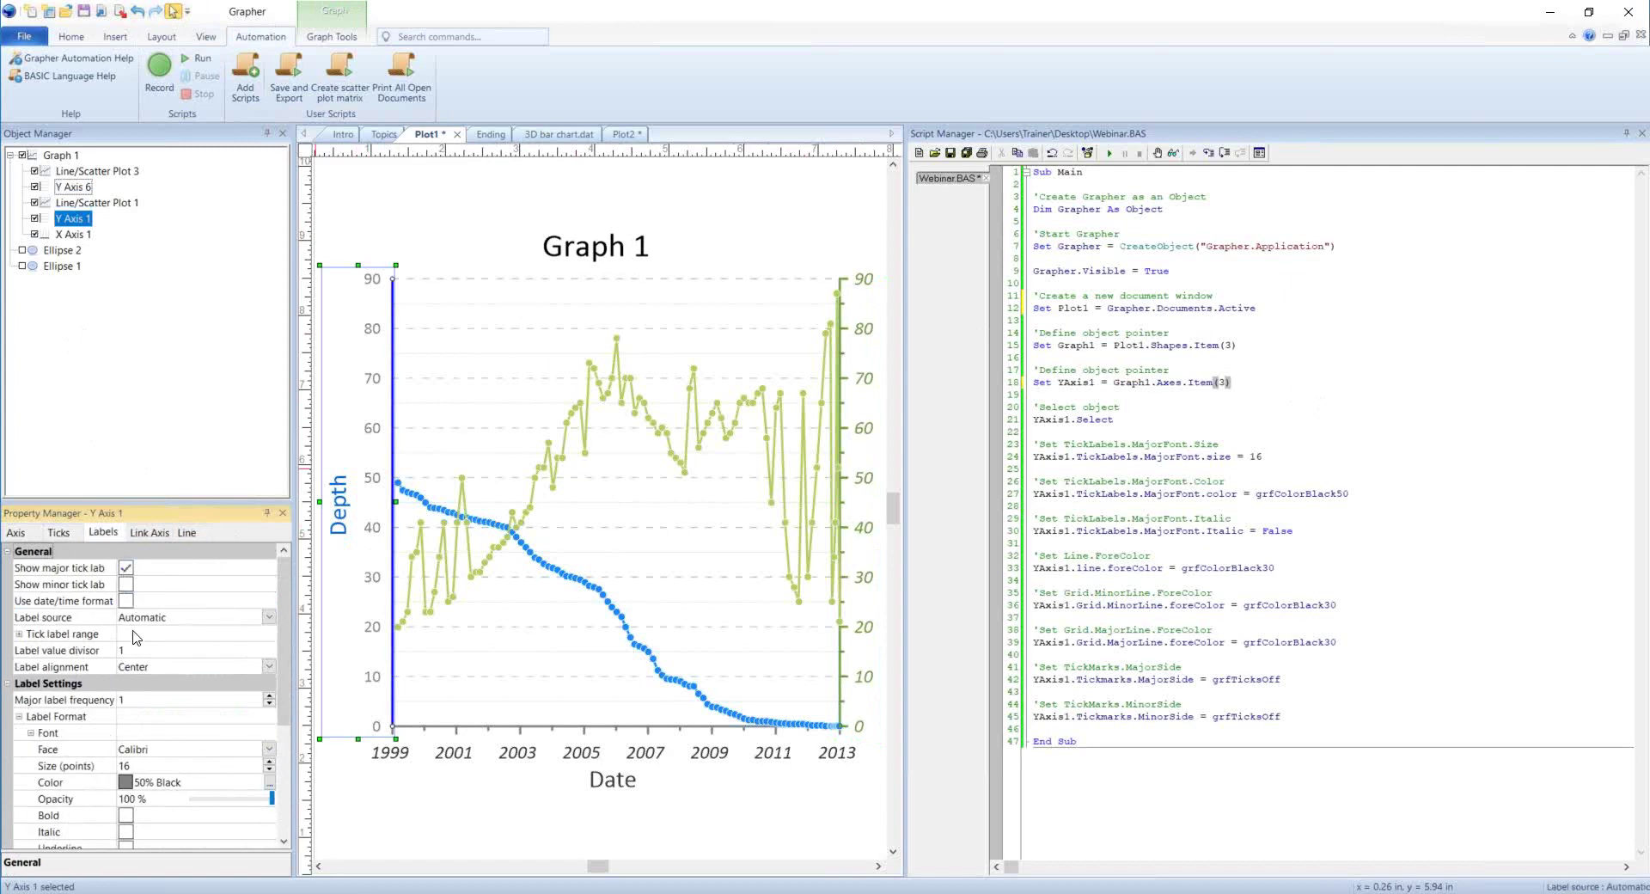
click(138, 782)
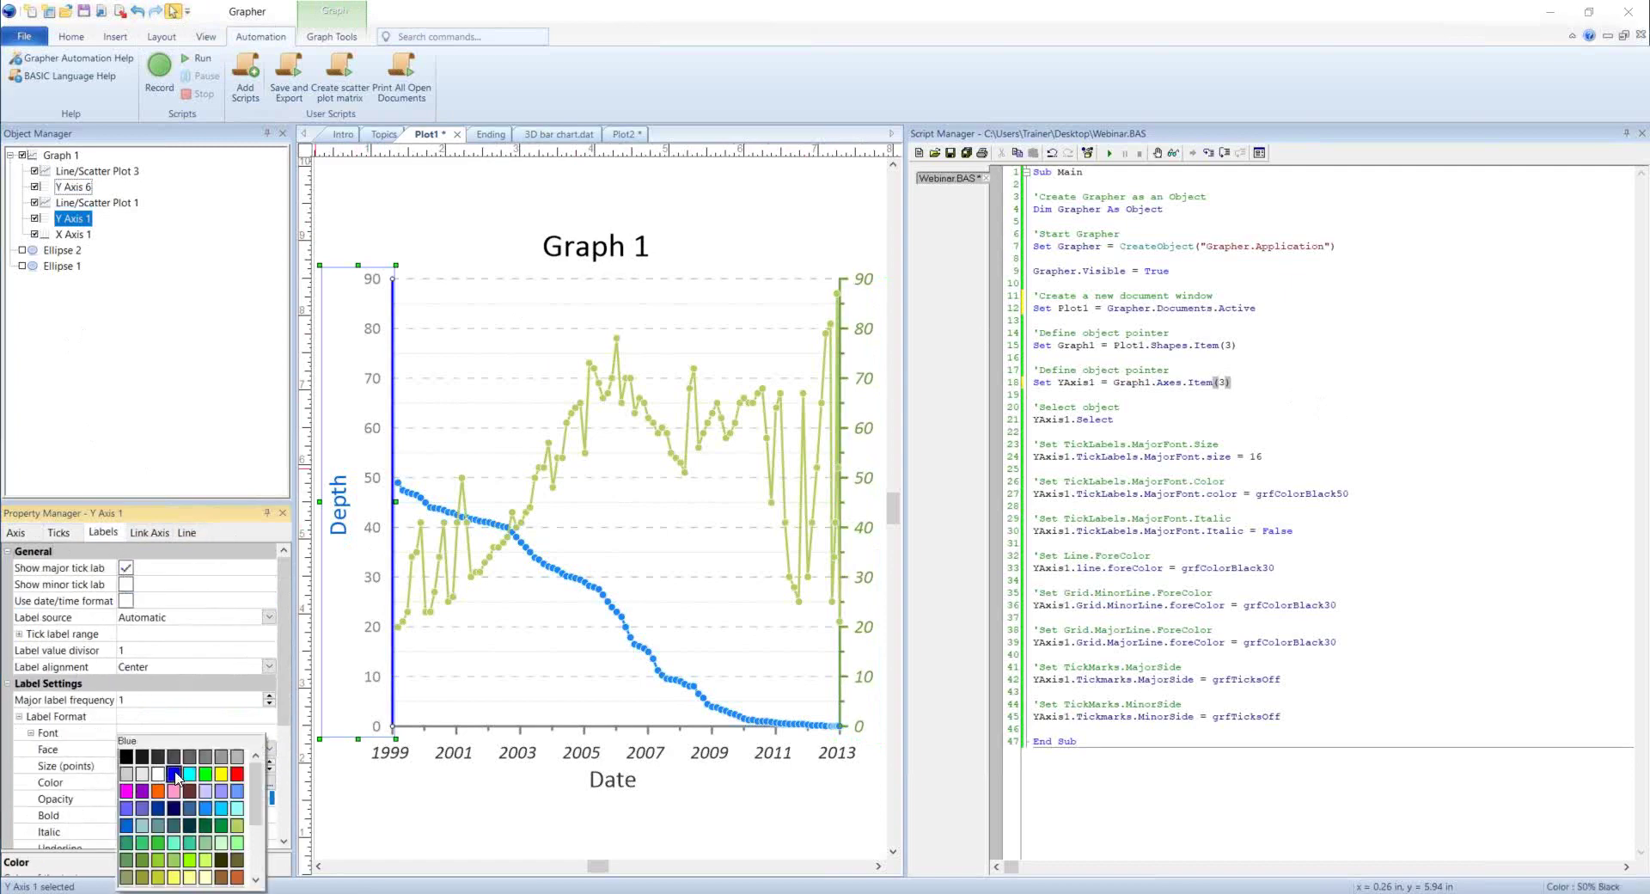
click(175, 778)
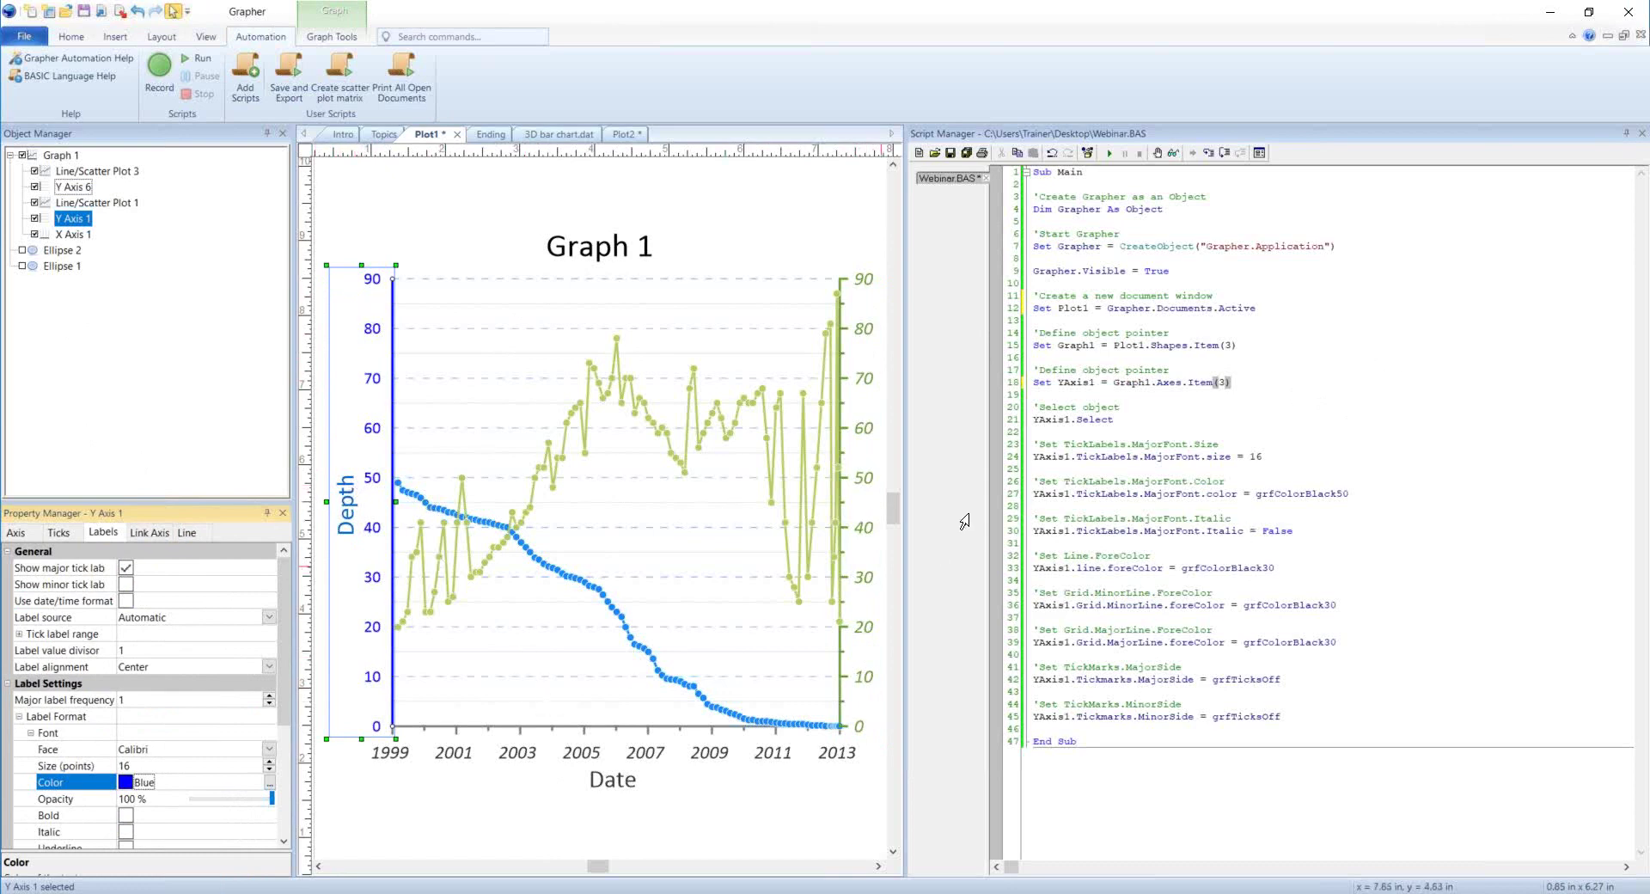
- Indent the script lines from the YAxis1 object pointer through the Tickmarks.MinorSide setting by one level
double_click(1224, 383)
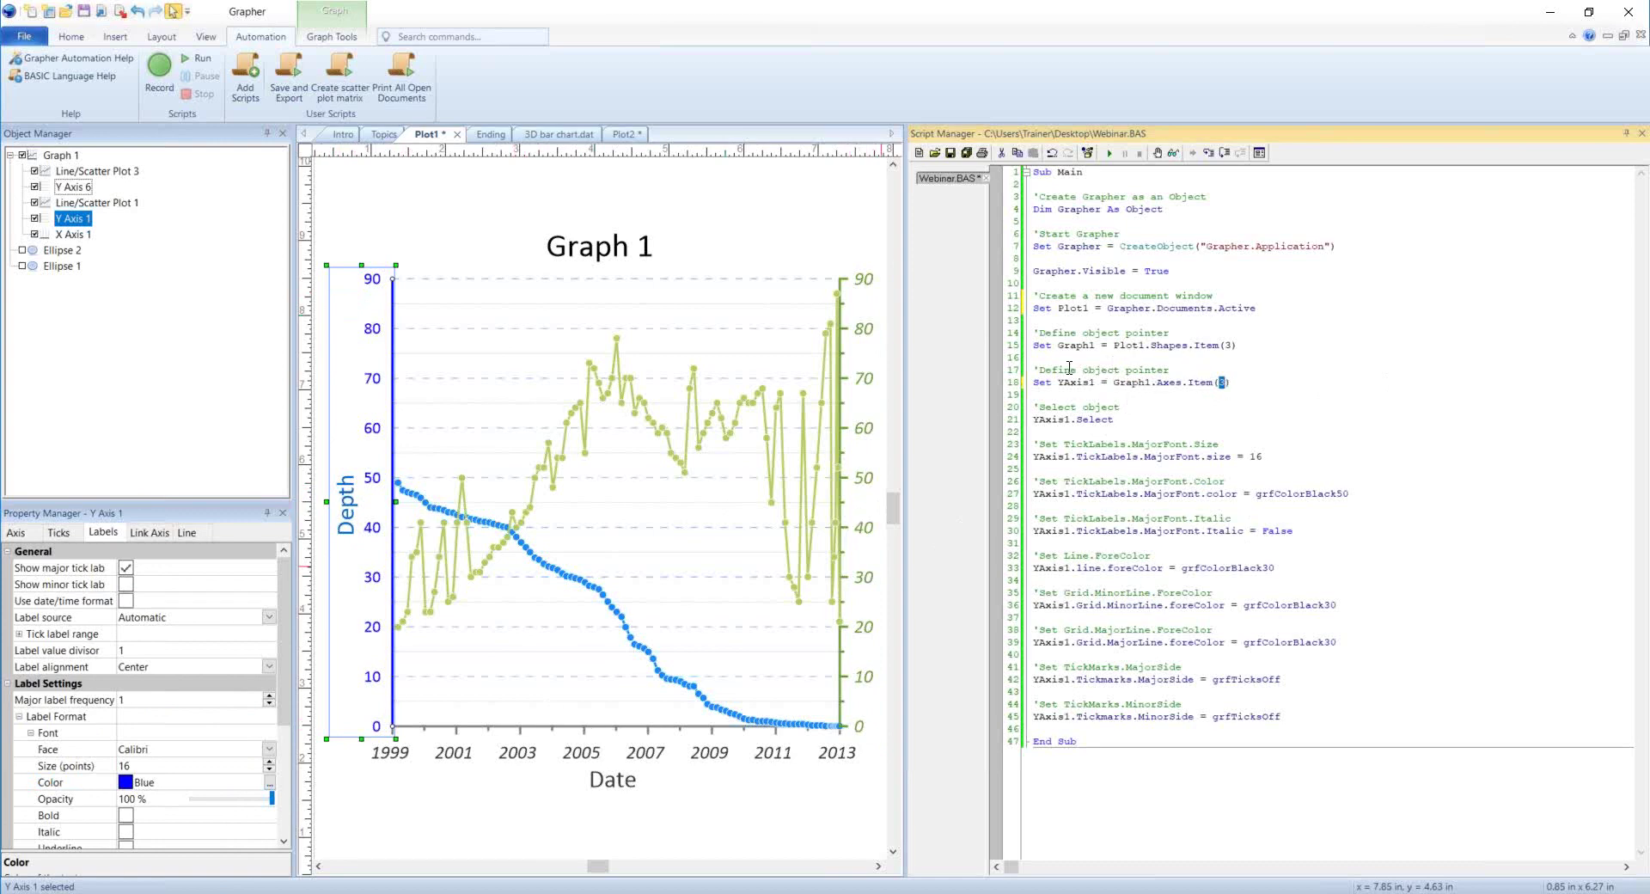
drag(1034, 369, 1334, 723)
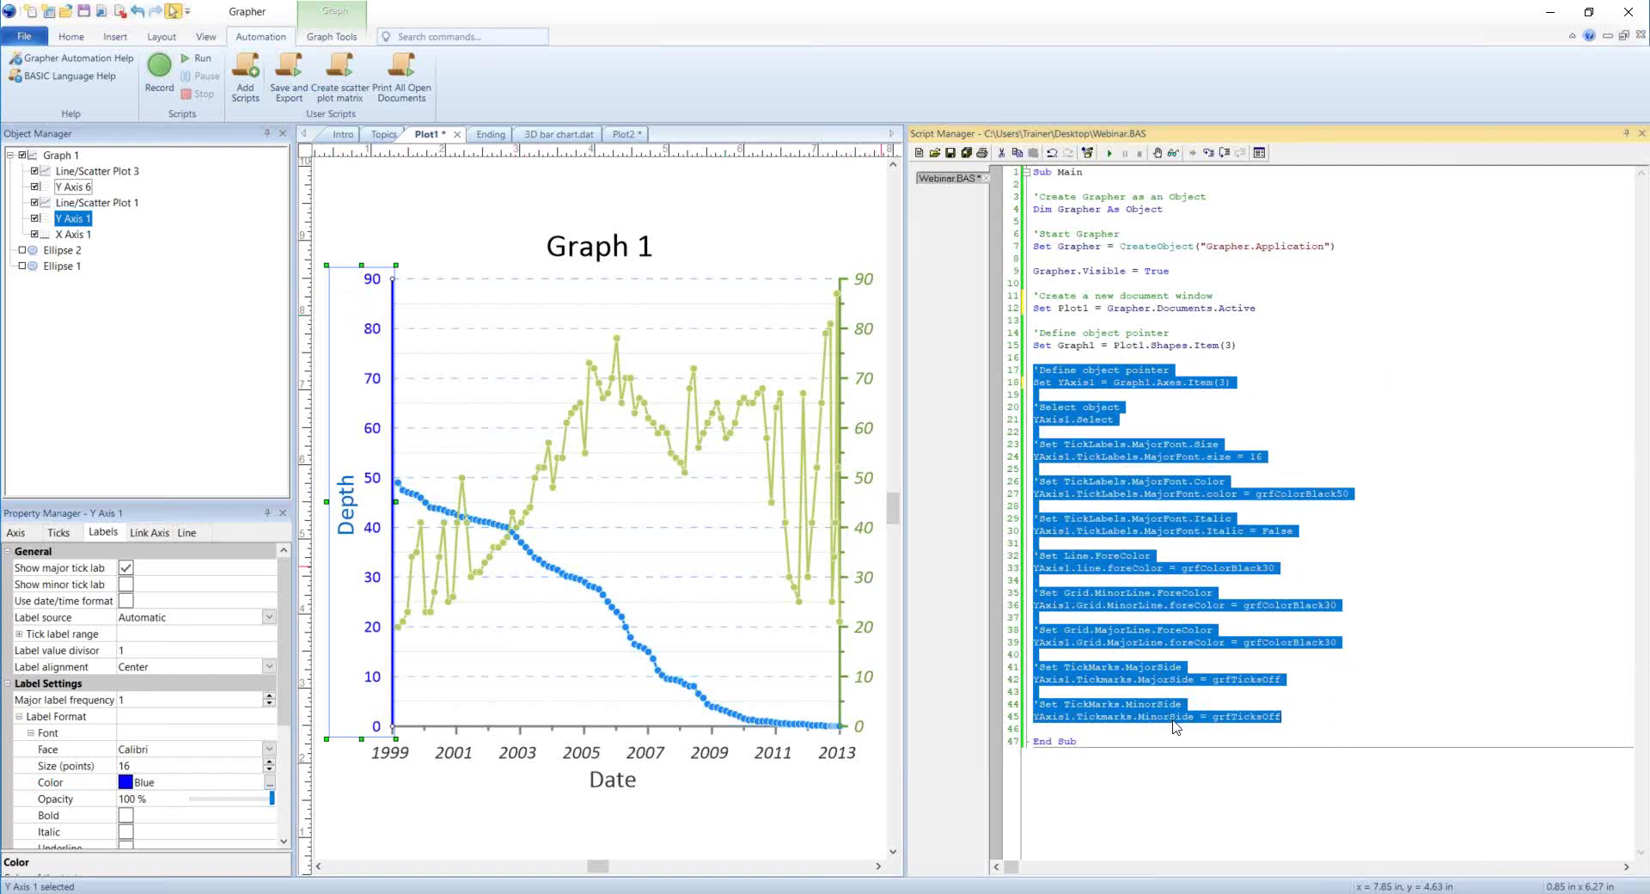
key(Tab)
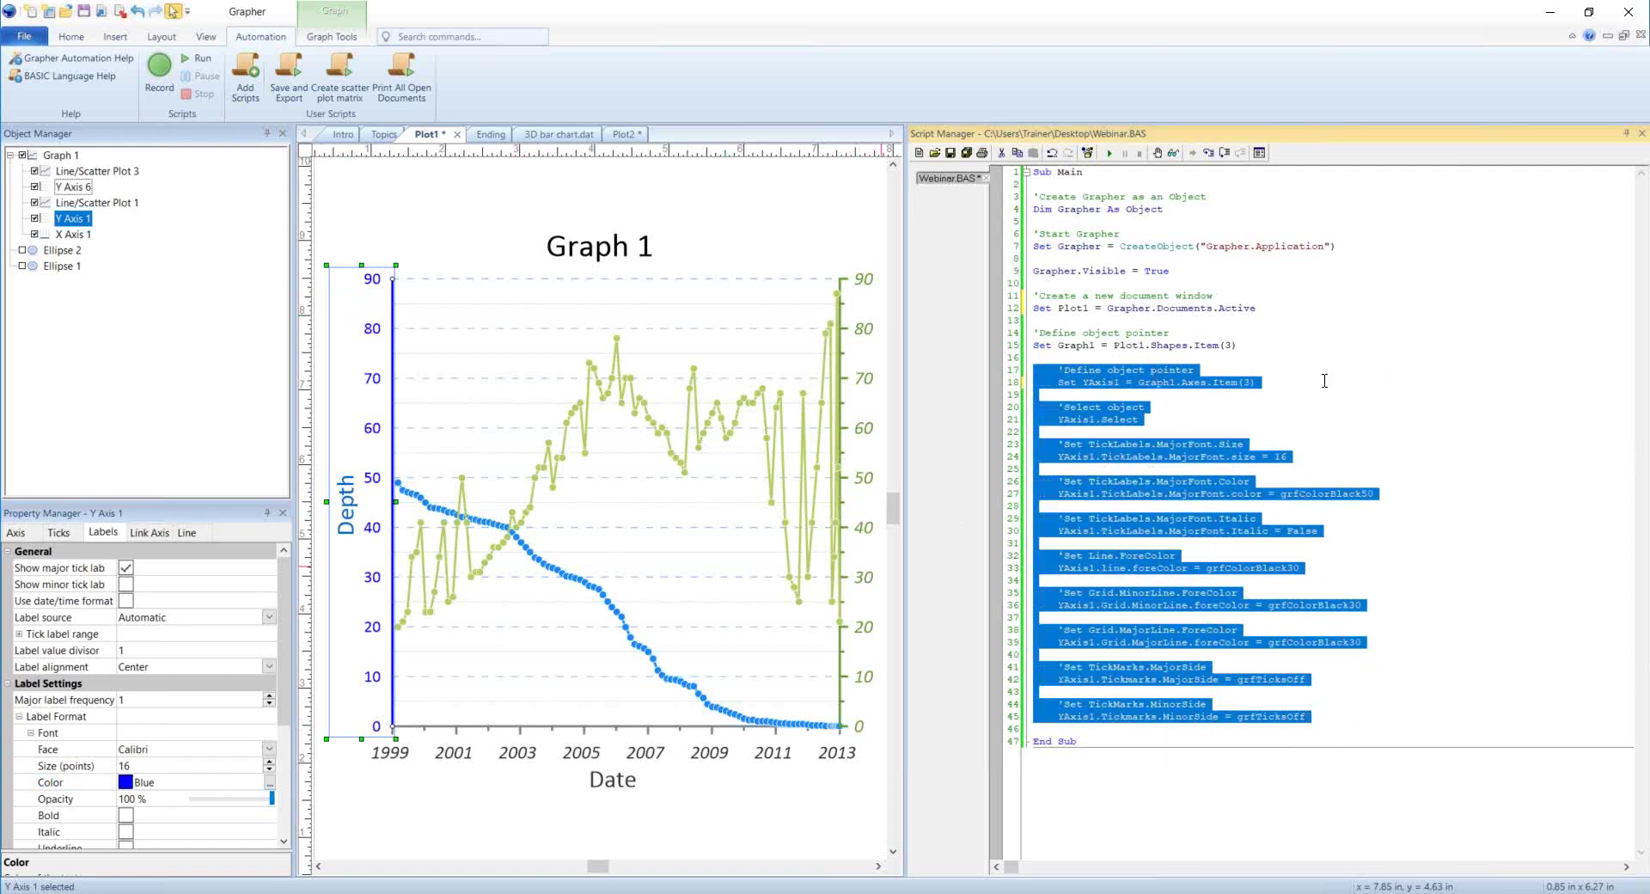
click(1254, 355)
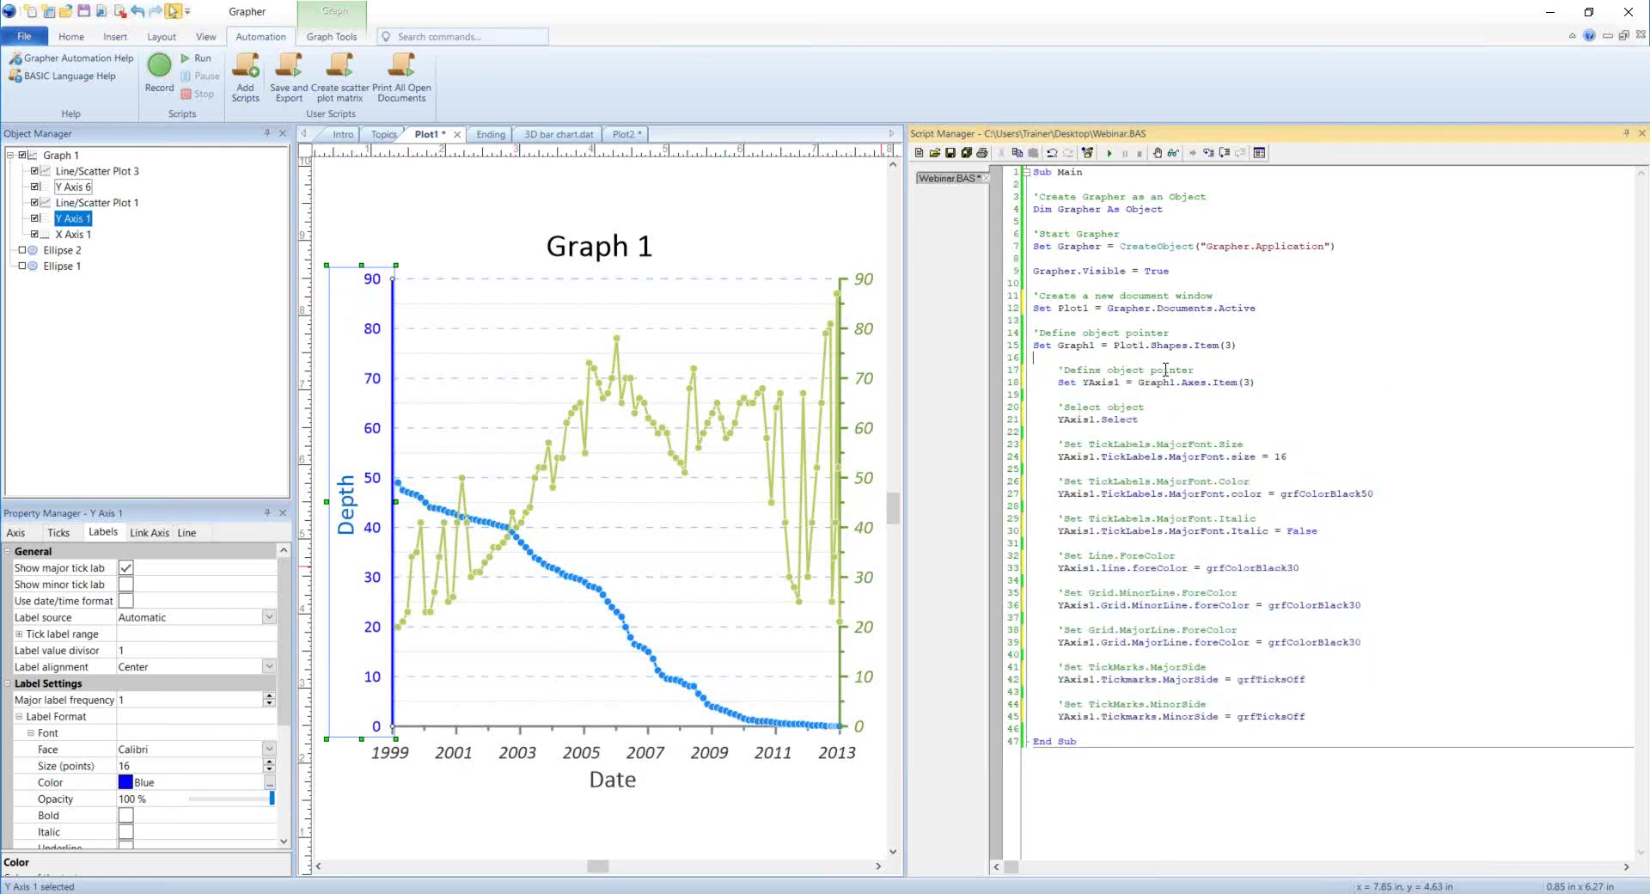
- Add "For i=1 To Graph1.Axes.Count" above the indented block and point YAxis1 to Graph1.Axes.Item(i)
key(Return)
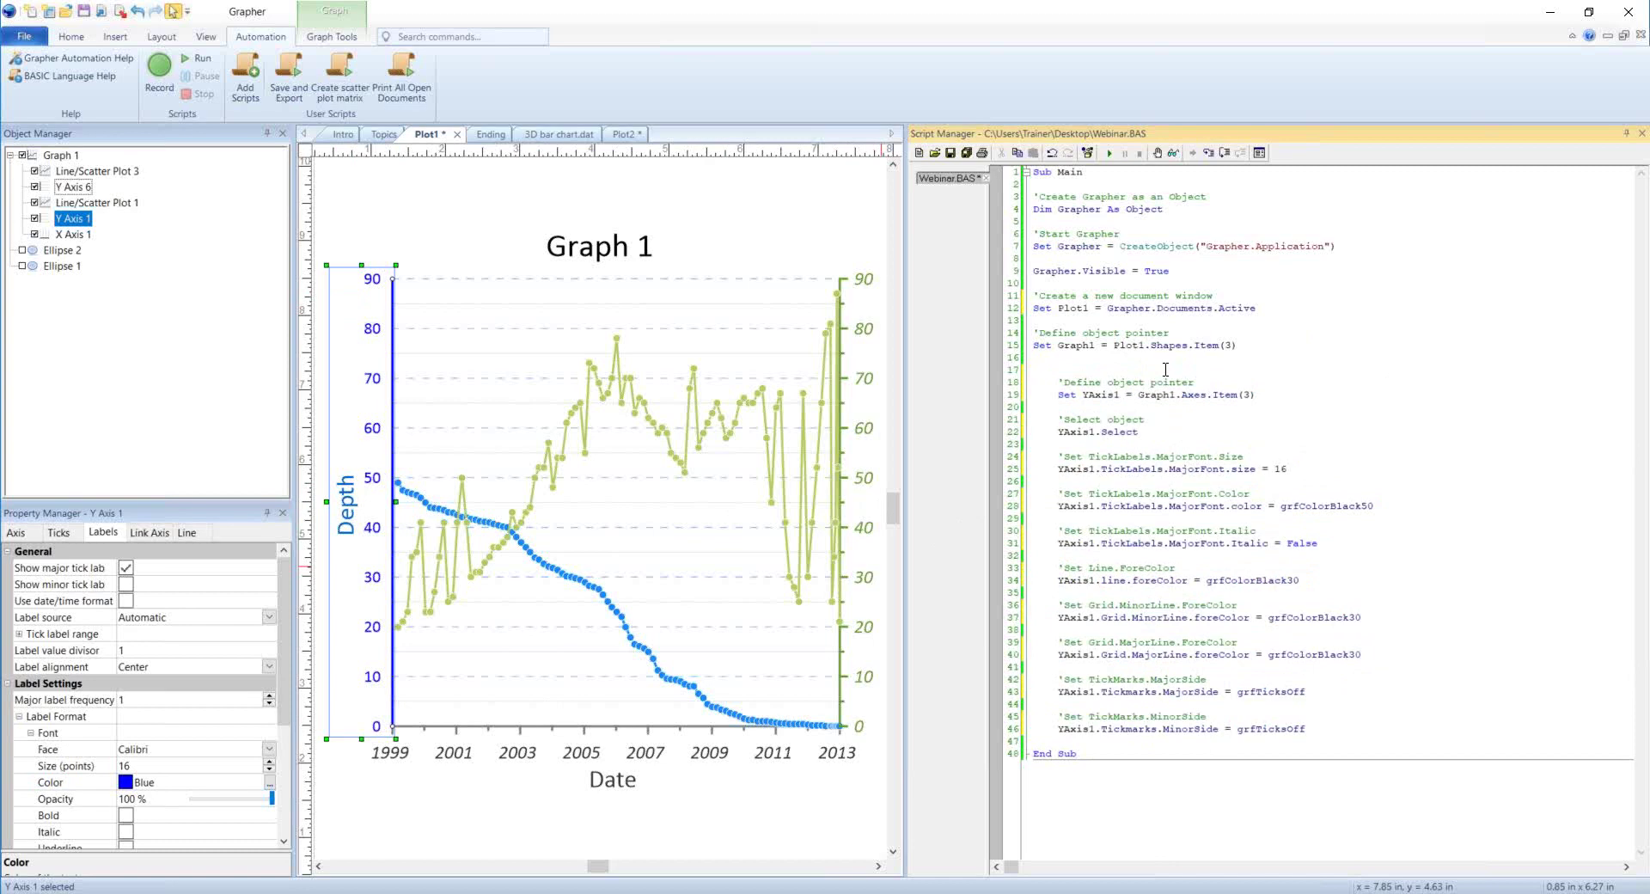
text(For i=1 to)
key(BackSpace)
text(Graph1.Axes.Count)
double_click(1134, 372)
click(1244, 395)
double_click(1246, 395)
text(i)
- Close the axis loop with "Next i" above End Sub
click(1070, 741)
key(Return)
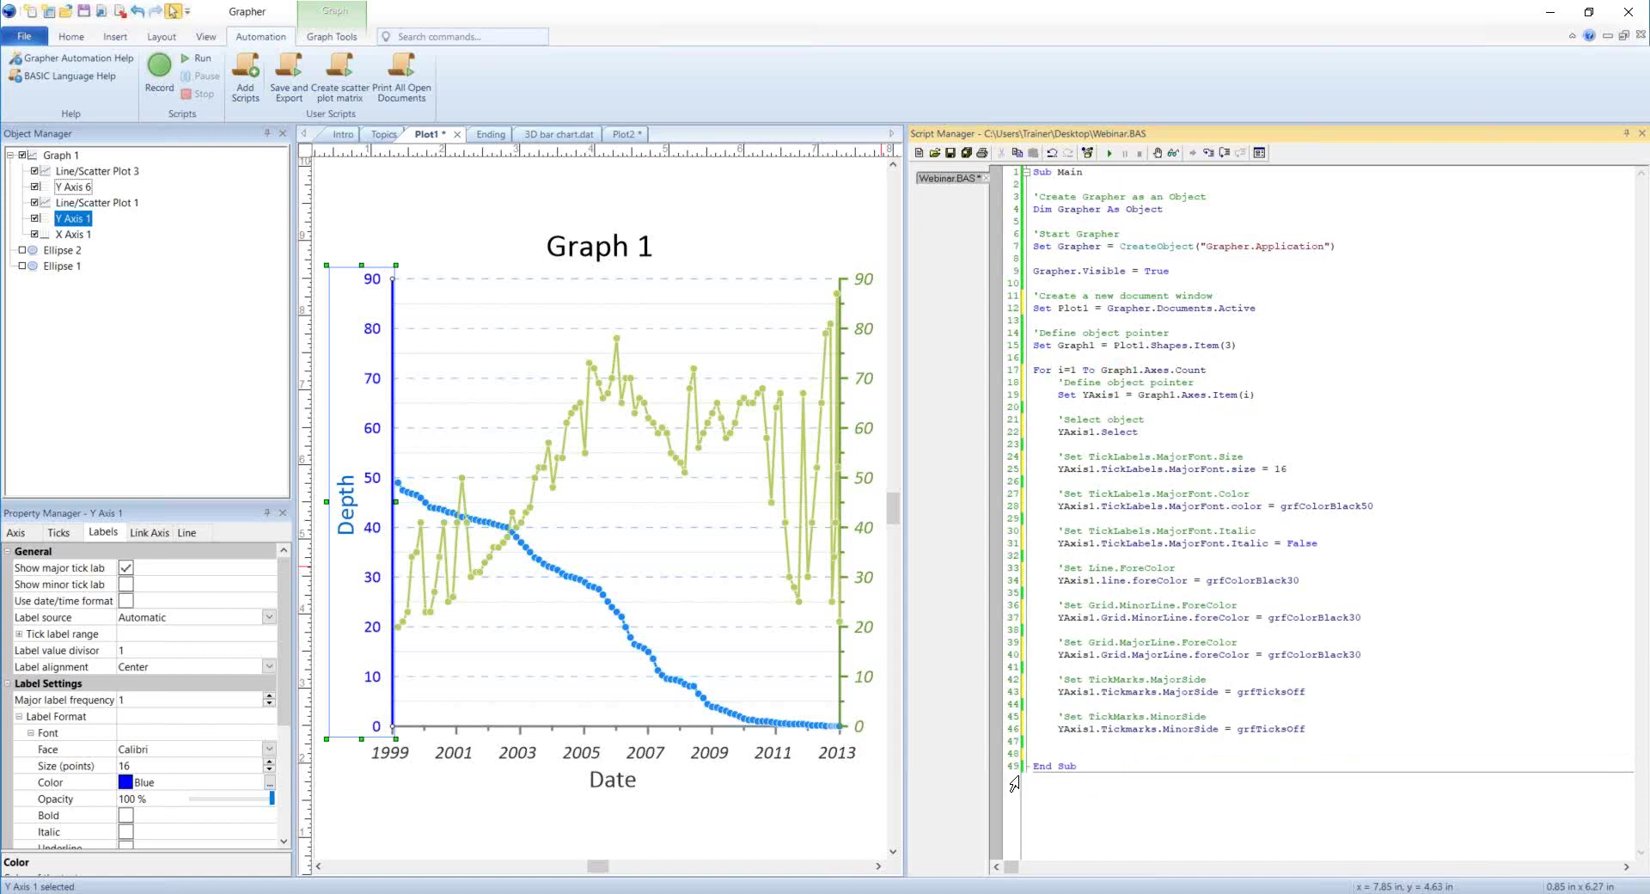
text(Next i)
double_click(1068, 741)
click(1072, 744)
drag(1034, 375, 1100, 376)
click(1066, 371)
- Rename the YAxis1 variable to Axis throughout the script, including the Set line inside the loop
drag(1083, 396, 1121, 397)
click(1306, 397)
right_click(1305, 393)
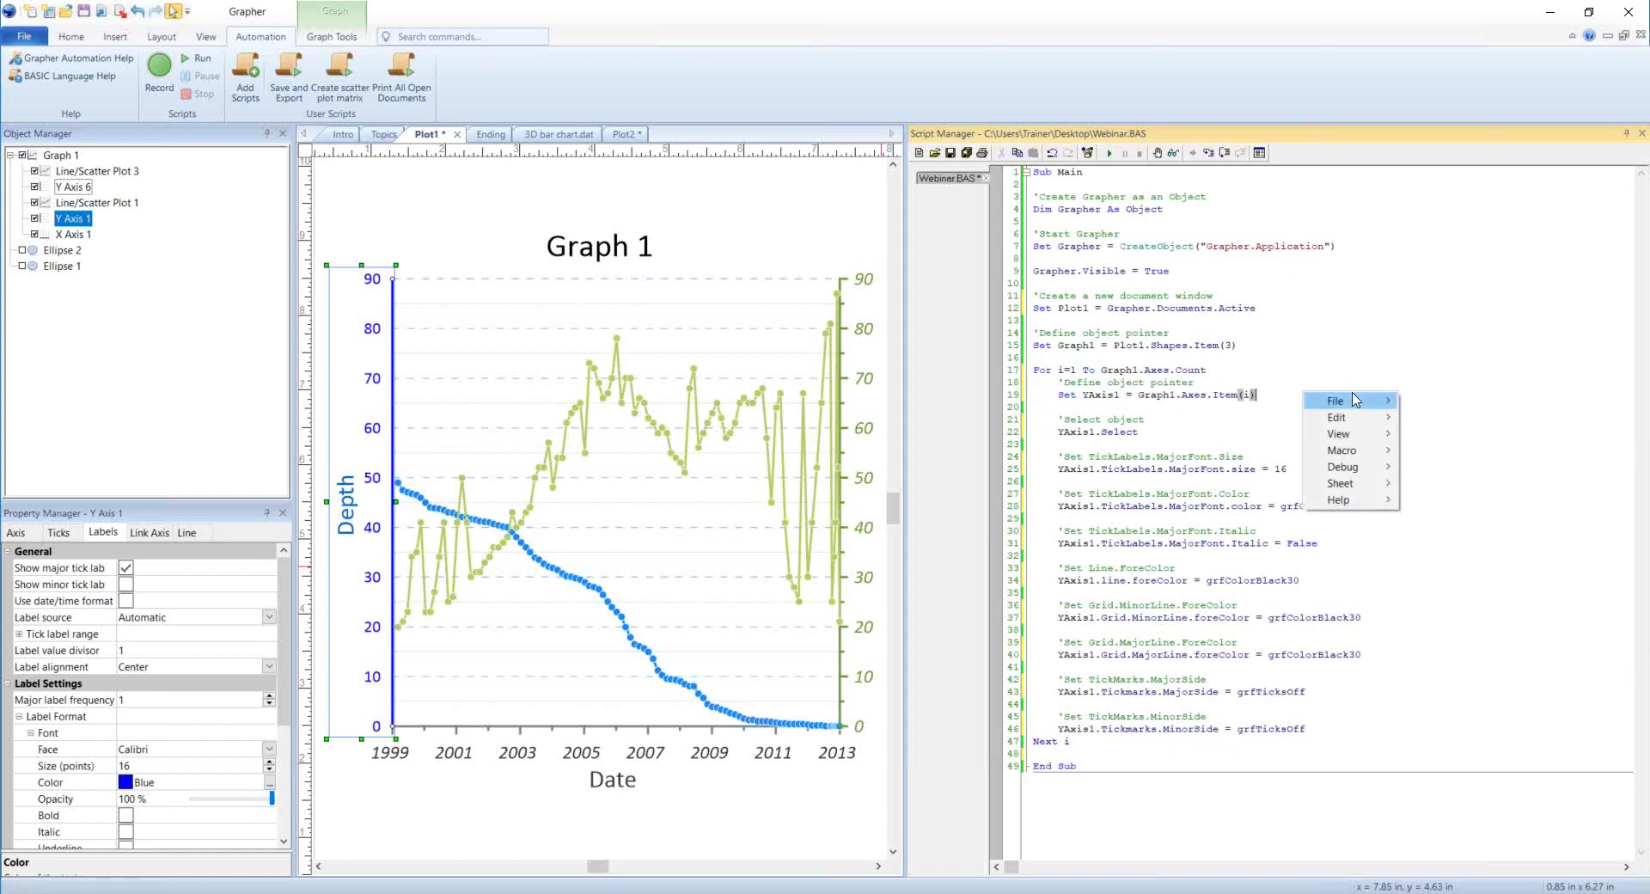
mouse_move(1361, 420)
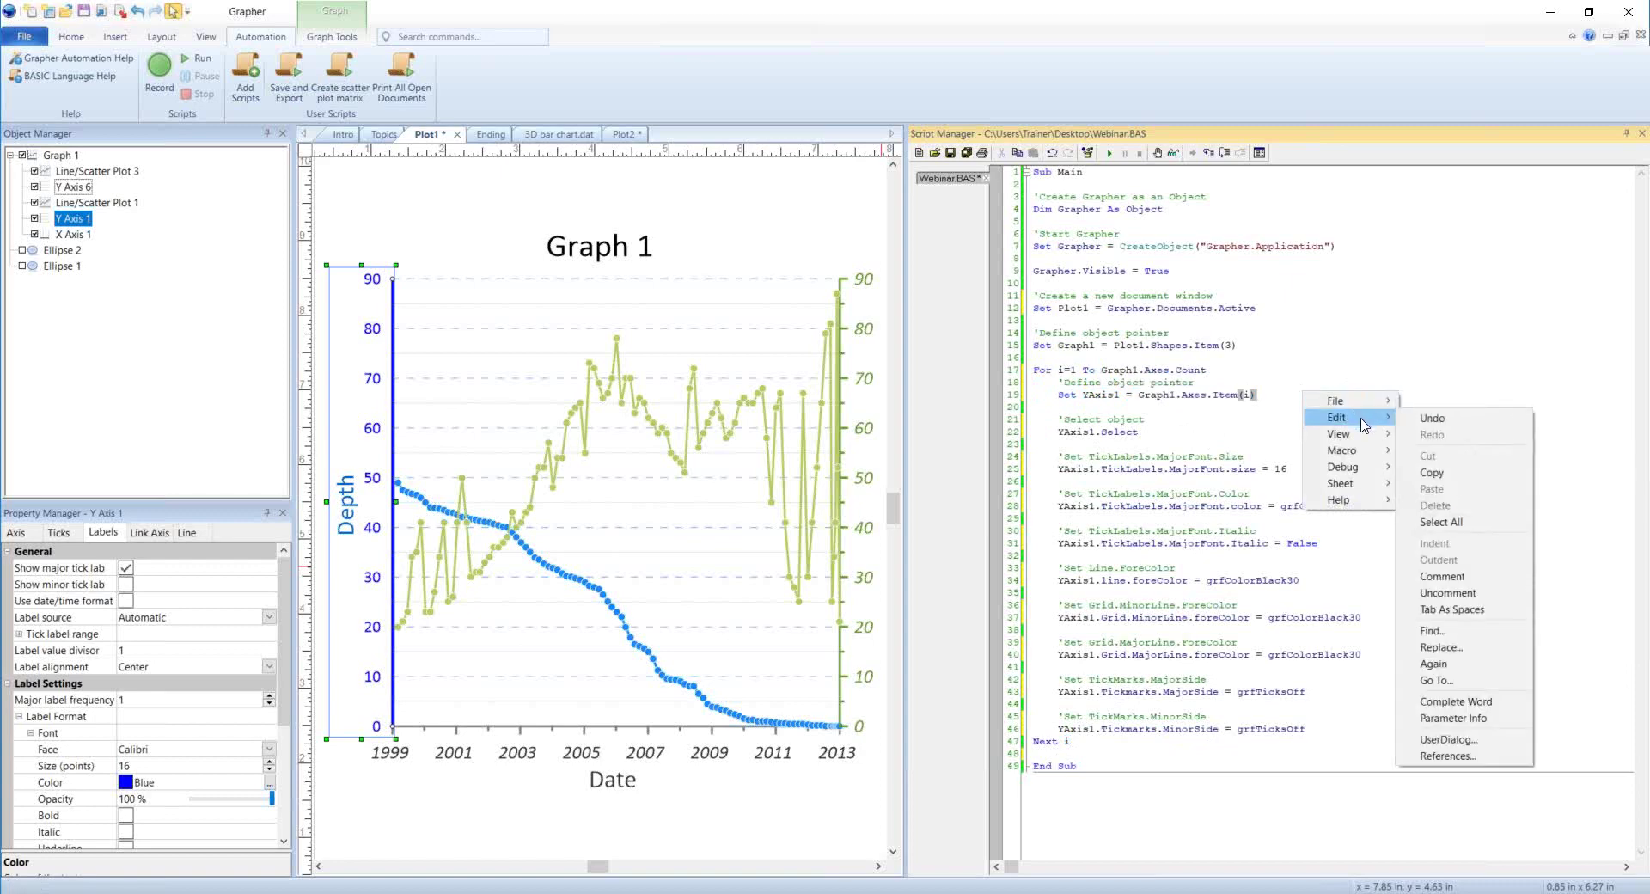
click(1433, 648)
drag(1208, 237, 1356, 465)
text(YAxis1)
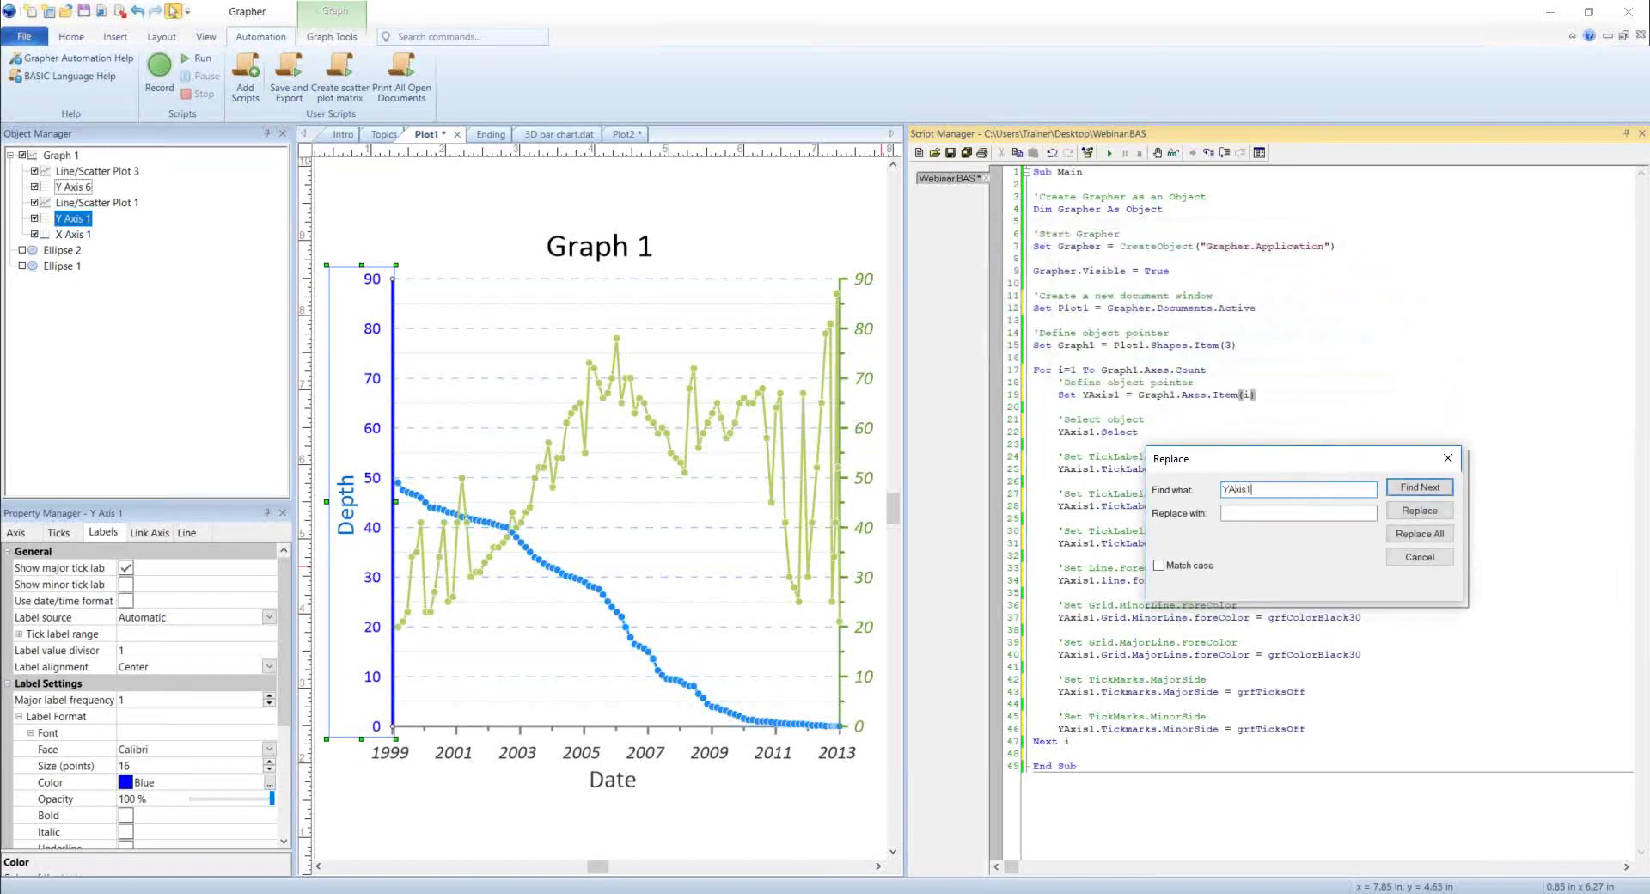
click(1383, 510)
text(Axis)
click(1438, 535)
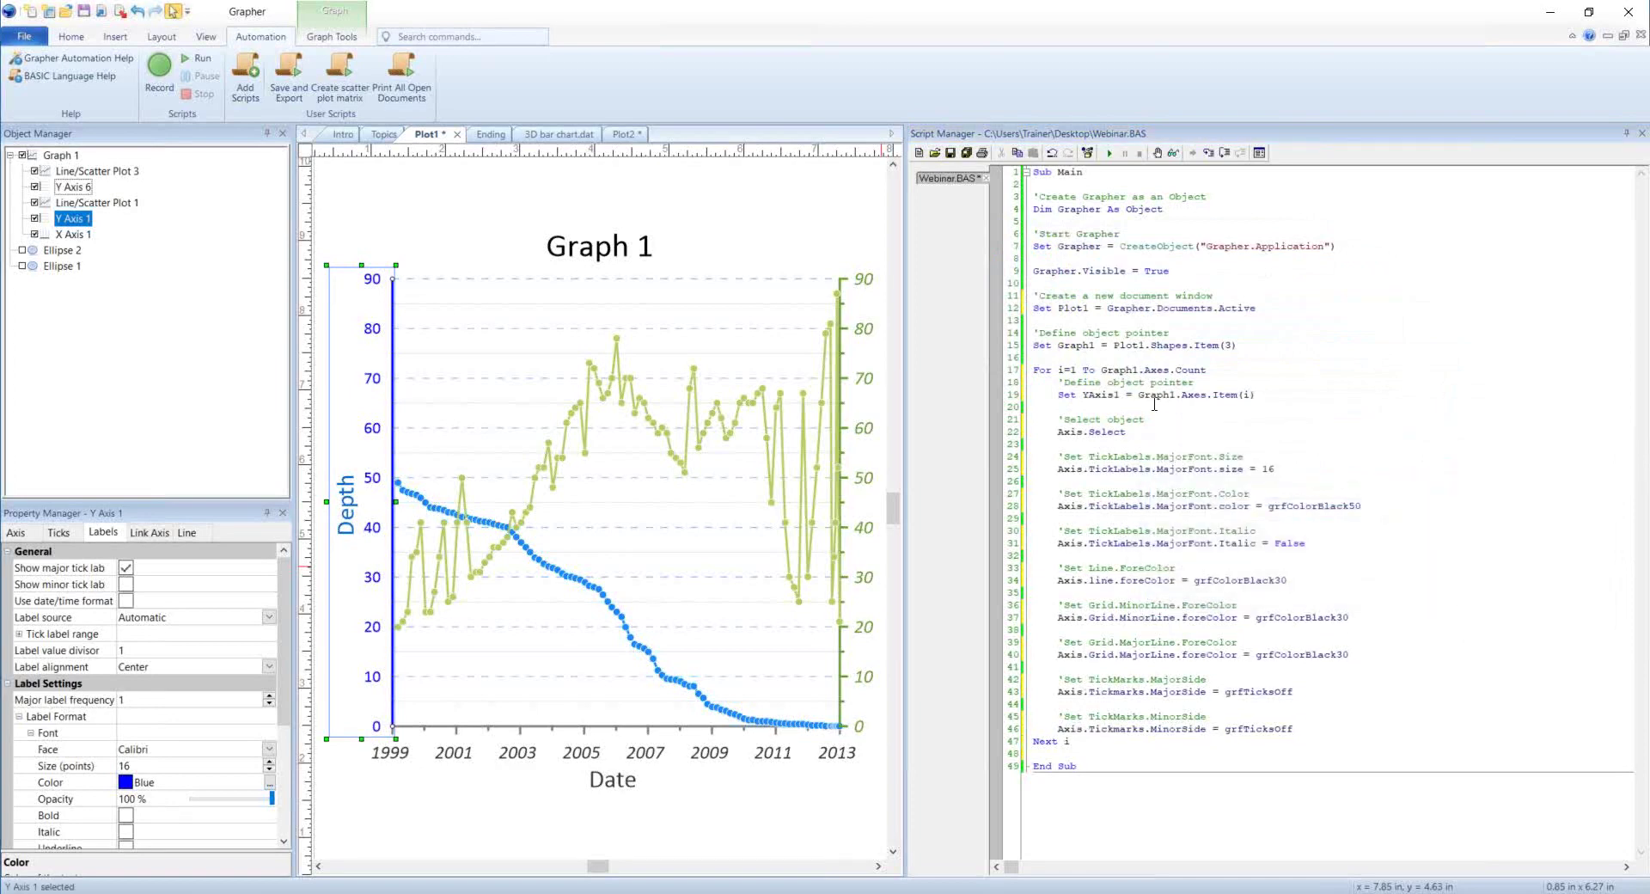
click(1088, 395)
key(BackSpace)
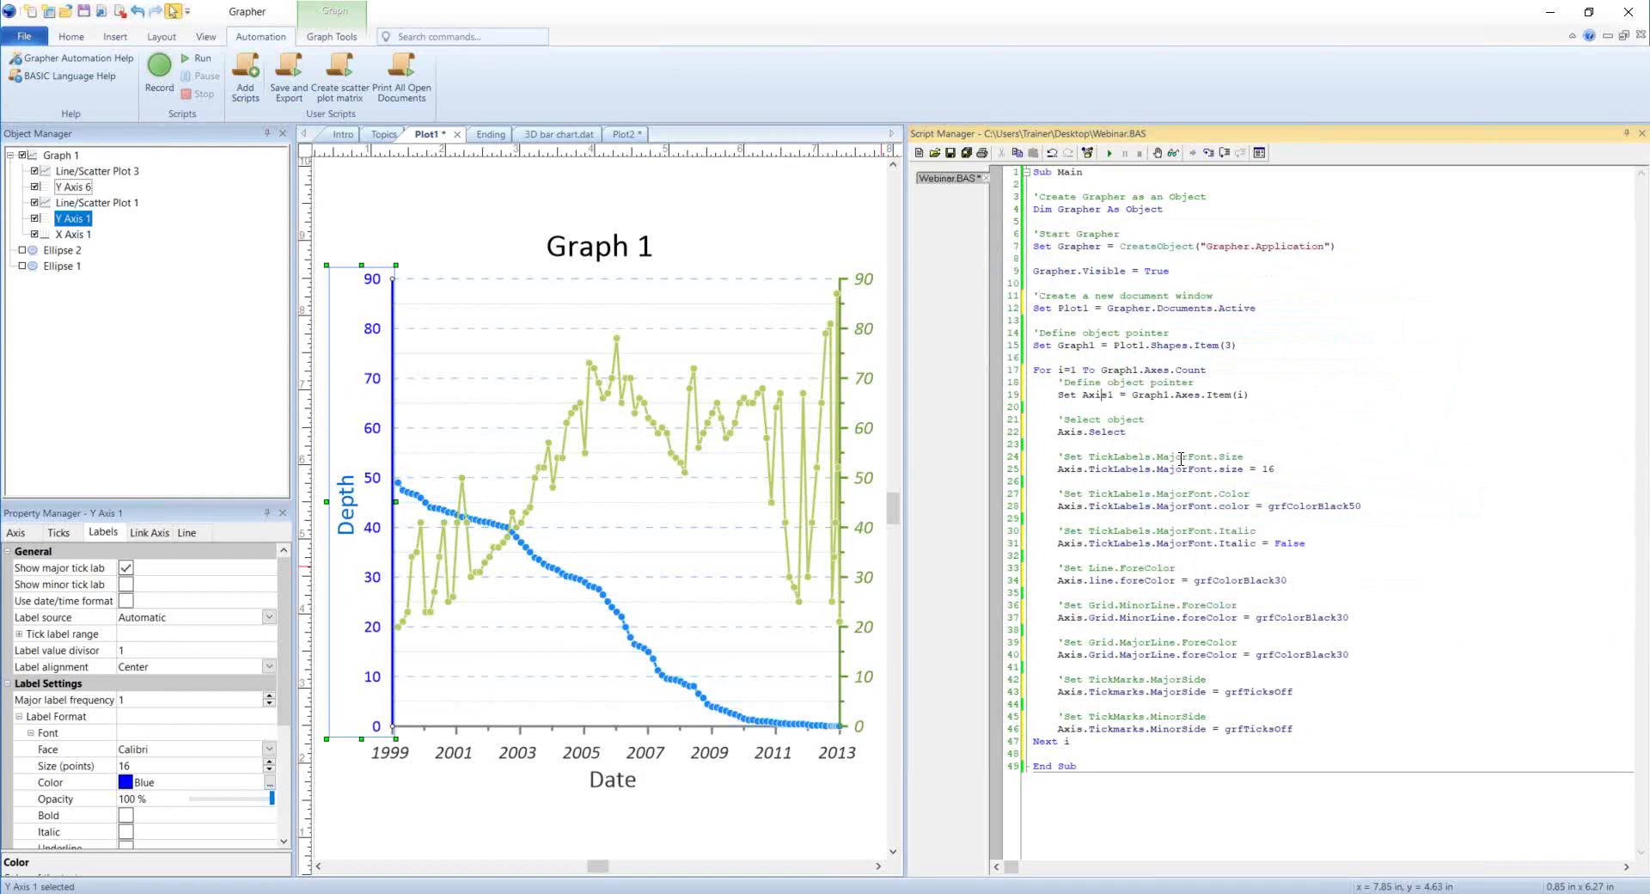
key(BackSpace)
- Save the script and run it on the active plot
click(950, 153)
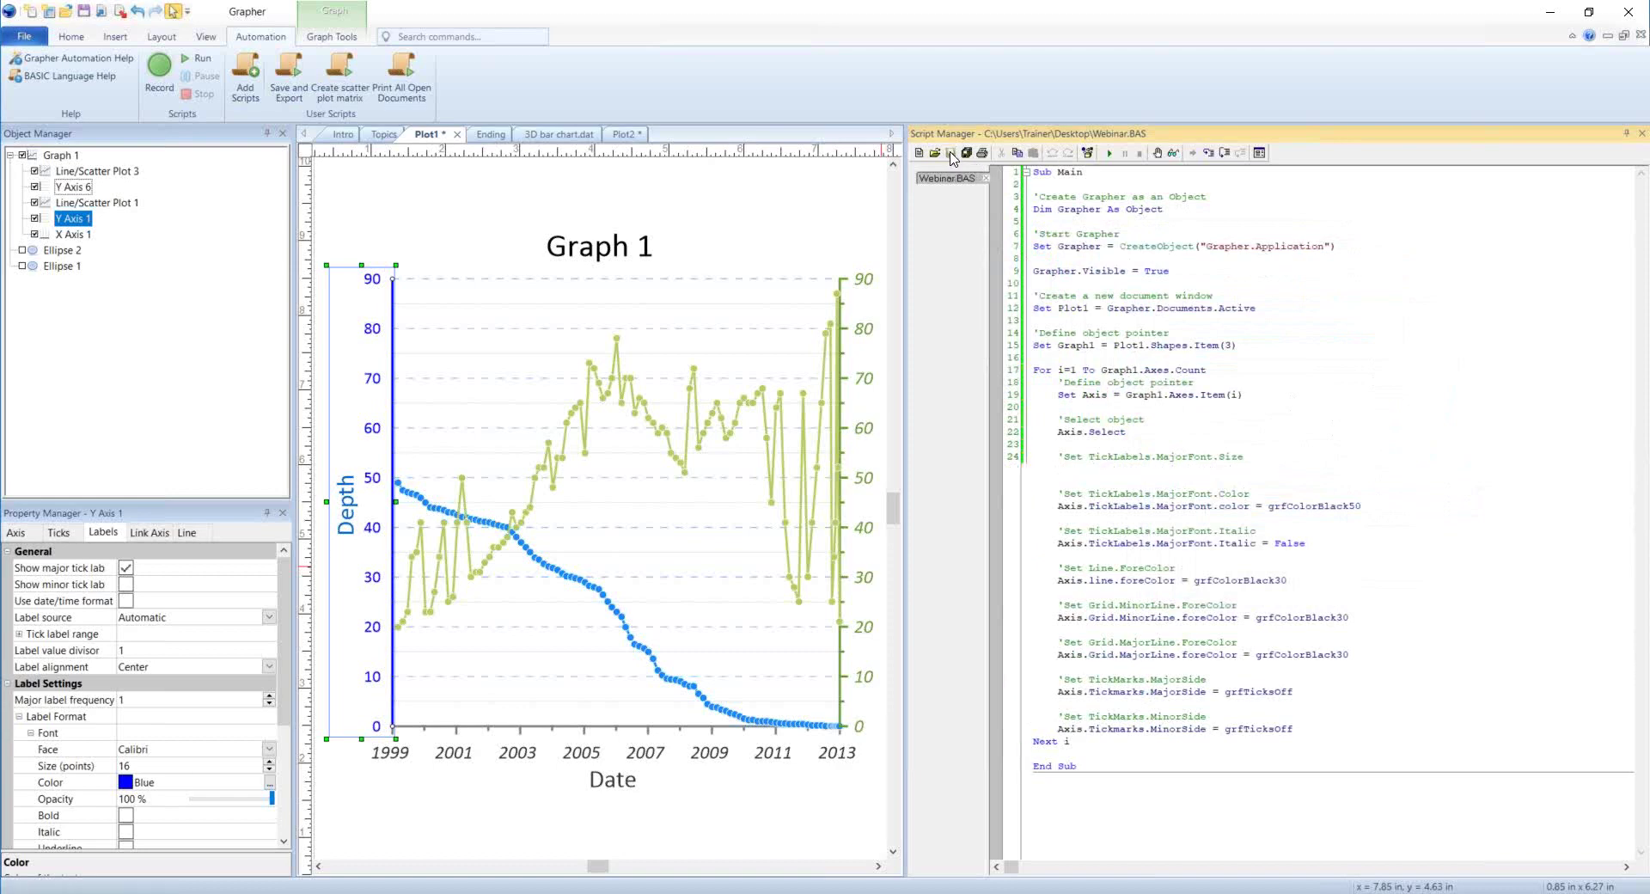
click(1109, 153)
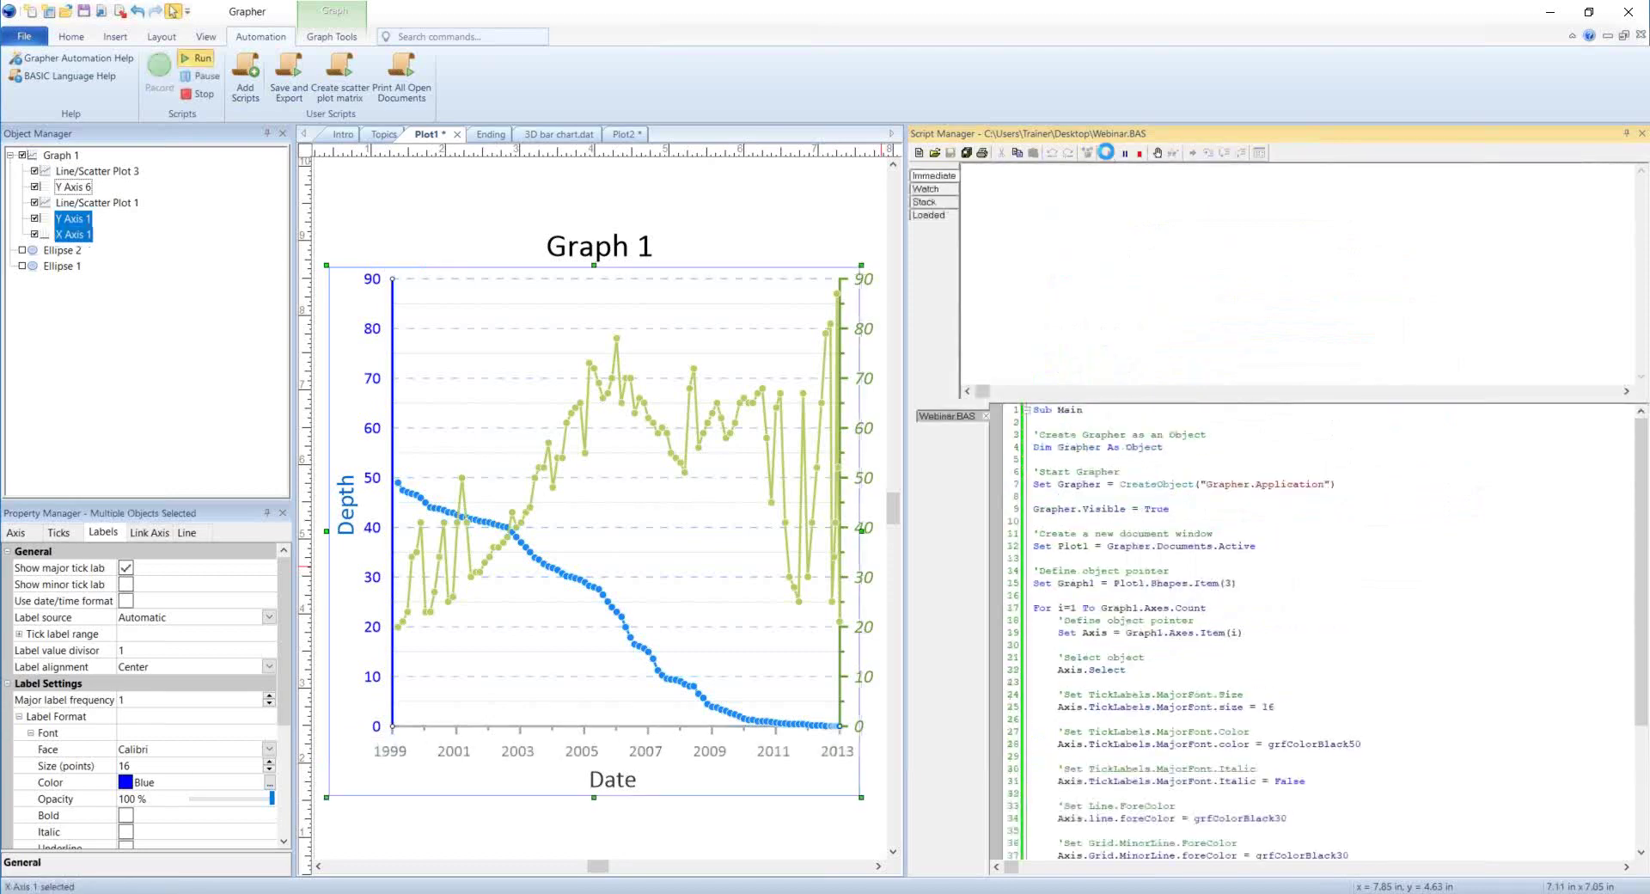
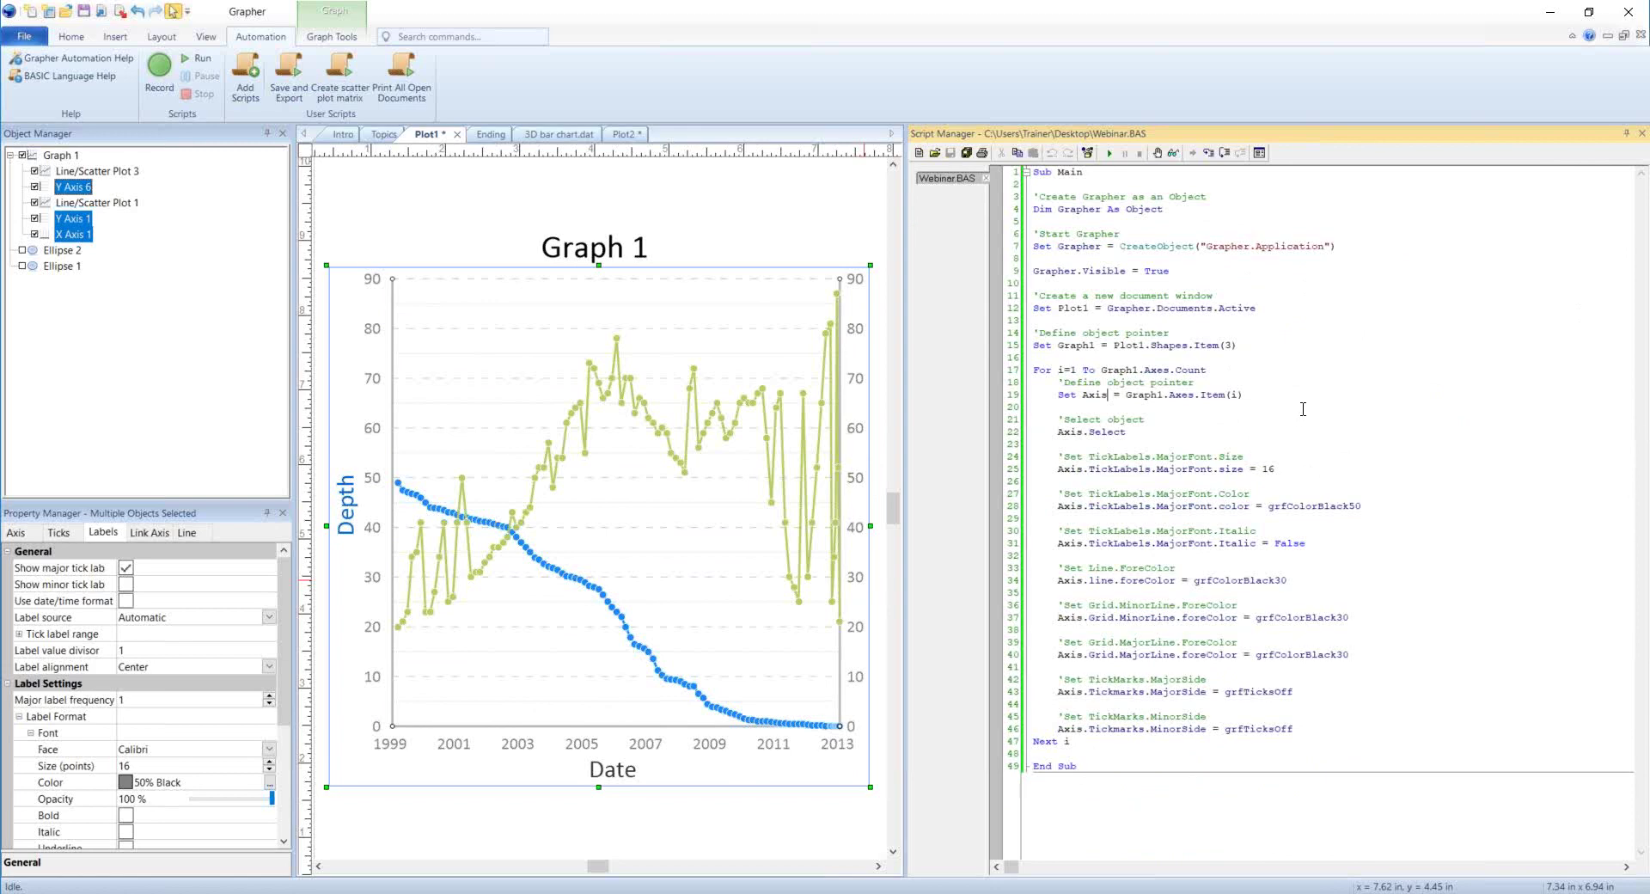
- Try replacing Active with Open("c:\temp\filename.grf") in the script's Plot1 line
drag(1257, 308, 1102, 313)
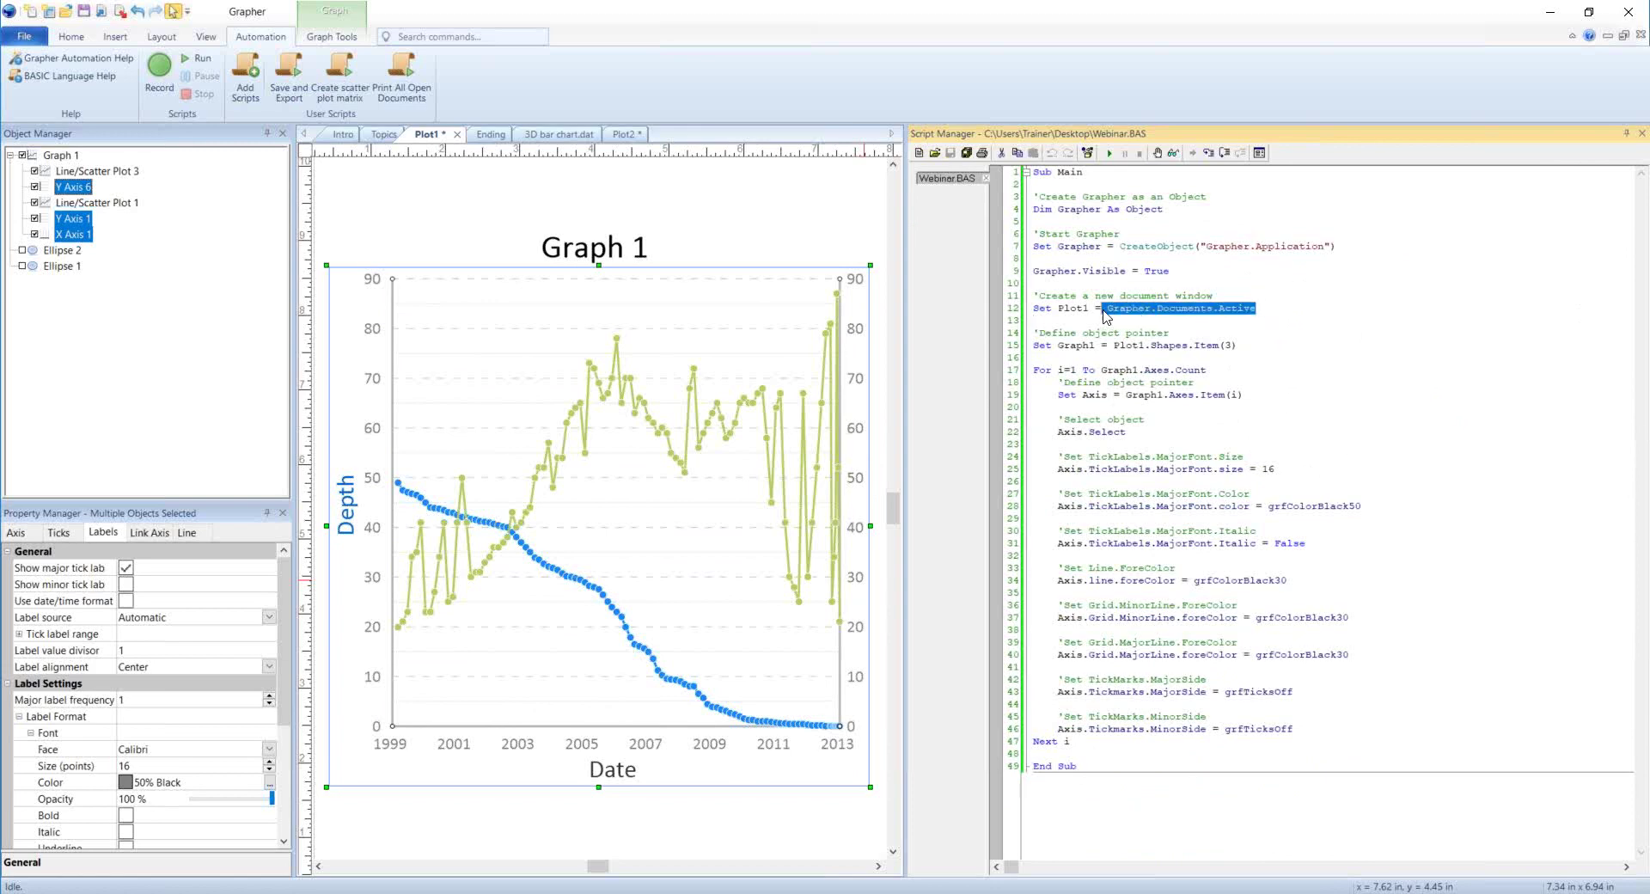
click(1248, 312)
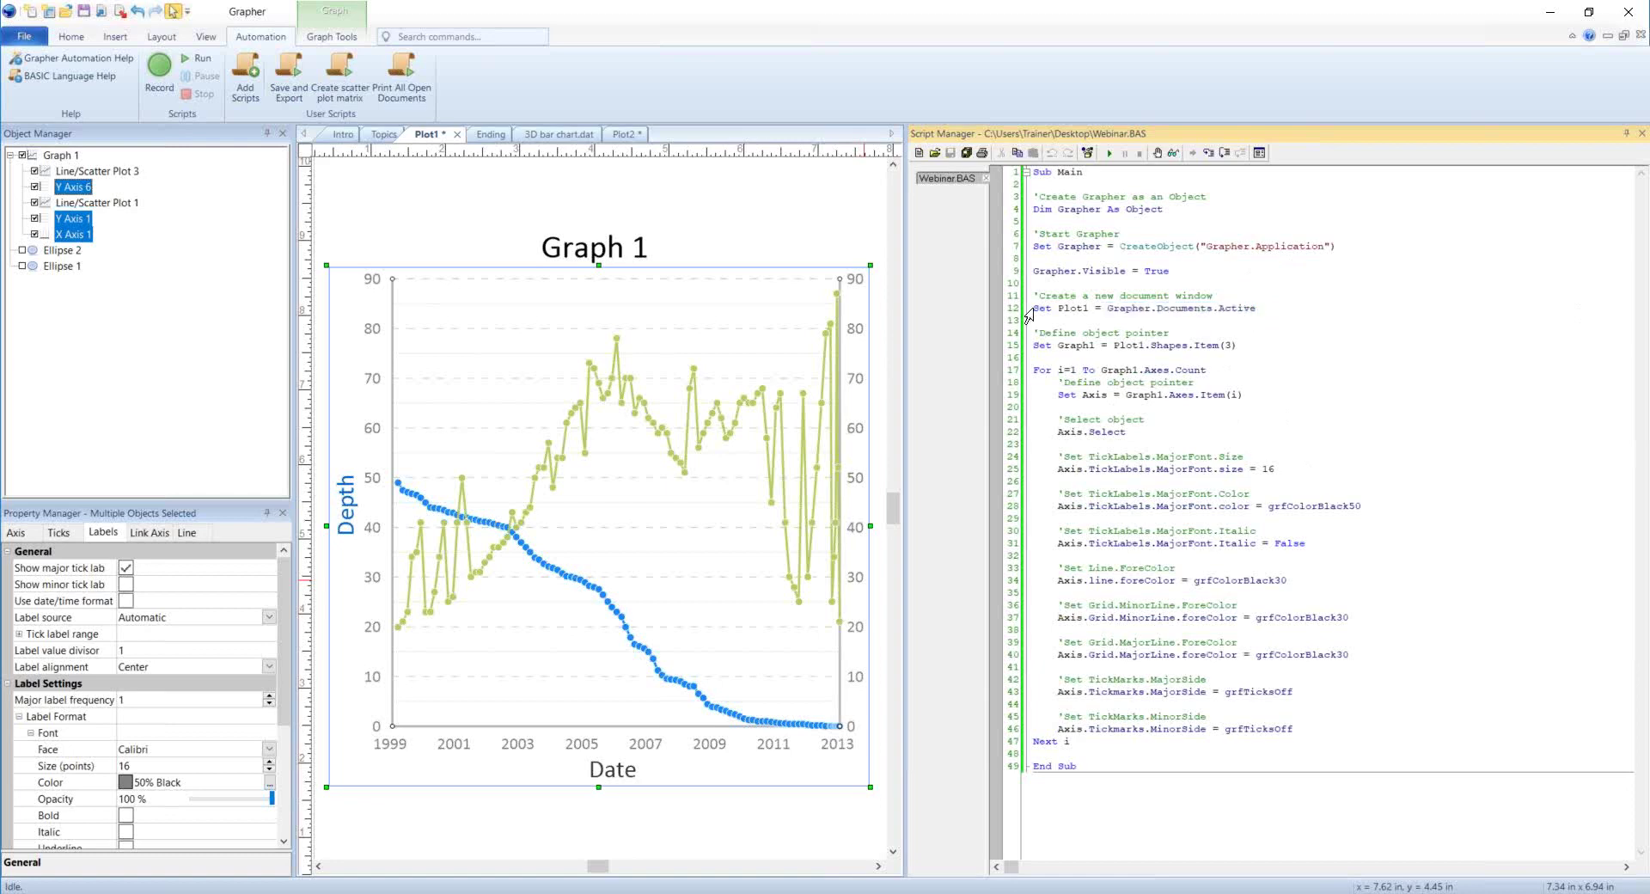
drag(1256, 308, 1224, 314)
text(Open)
text(())
text("")
text(c:\)
text(temp\fil)
text(ename.grf)
- Restore Grapher.Documents.Active as the document assigned to Plot1
drag(1393, 307, 1220, 308)
key(BackSpace)
text(Active)
- Add "For j=1 To Plot1.Shapes.Count" above the Graph1 line and point Graph1 to Plot1.Shapes.Item(j)
drag(1240, 345, 1033, 348)
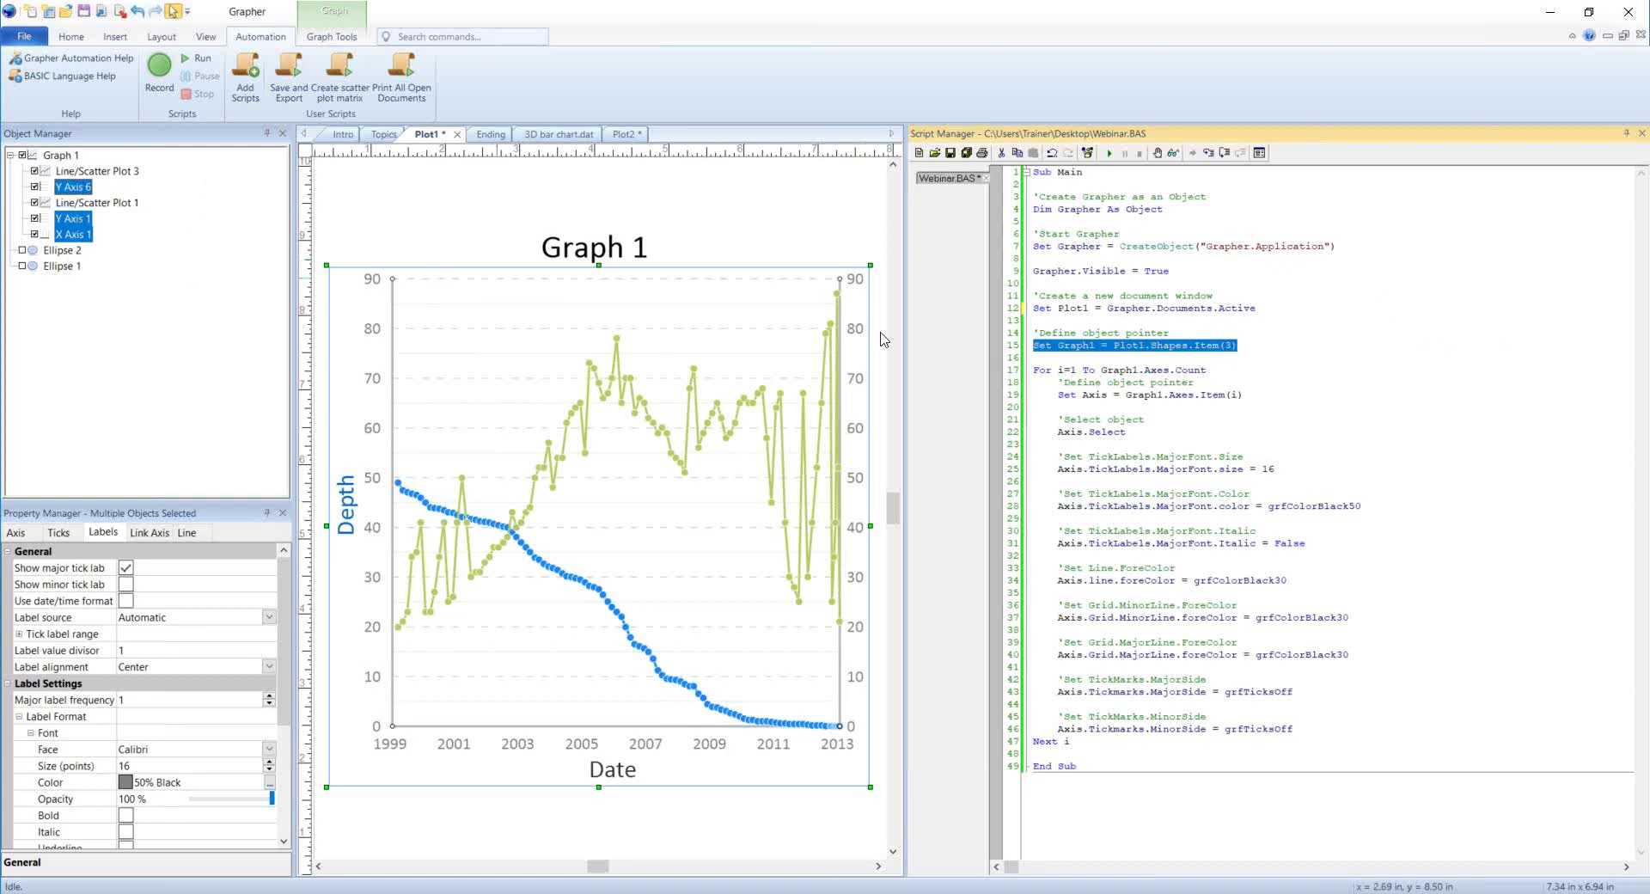
click(1233, 346)
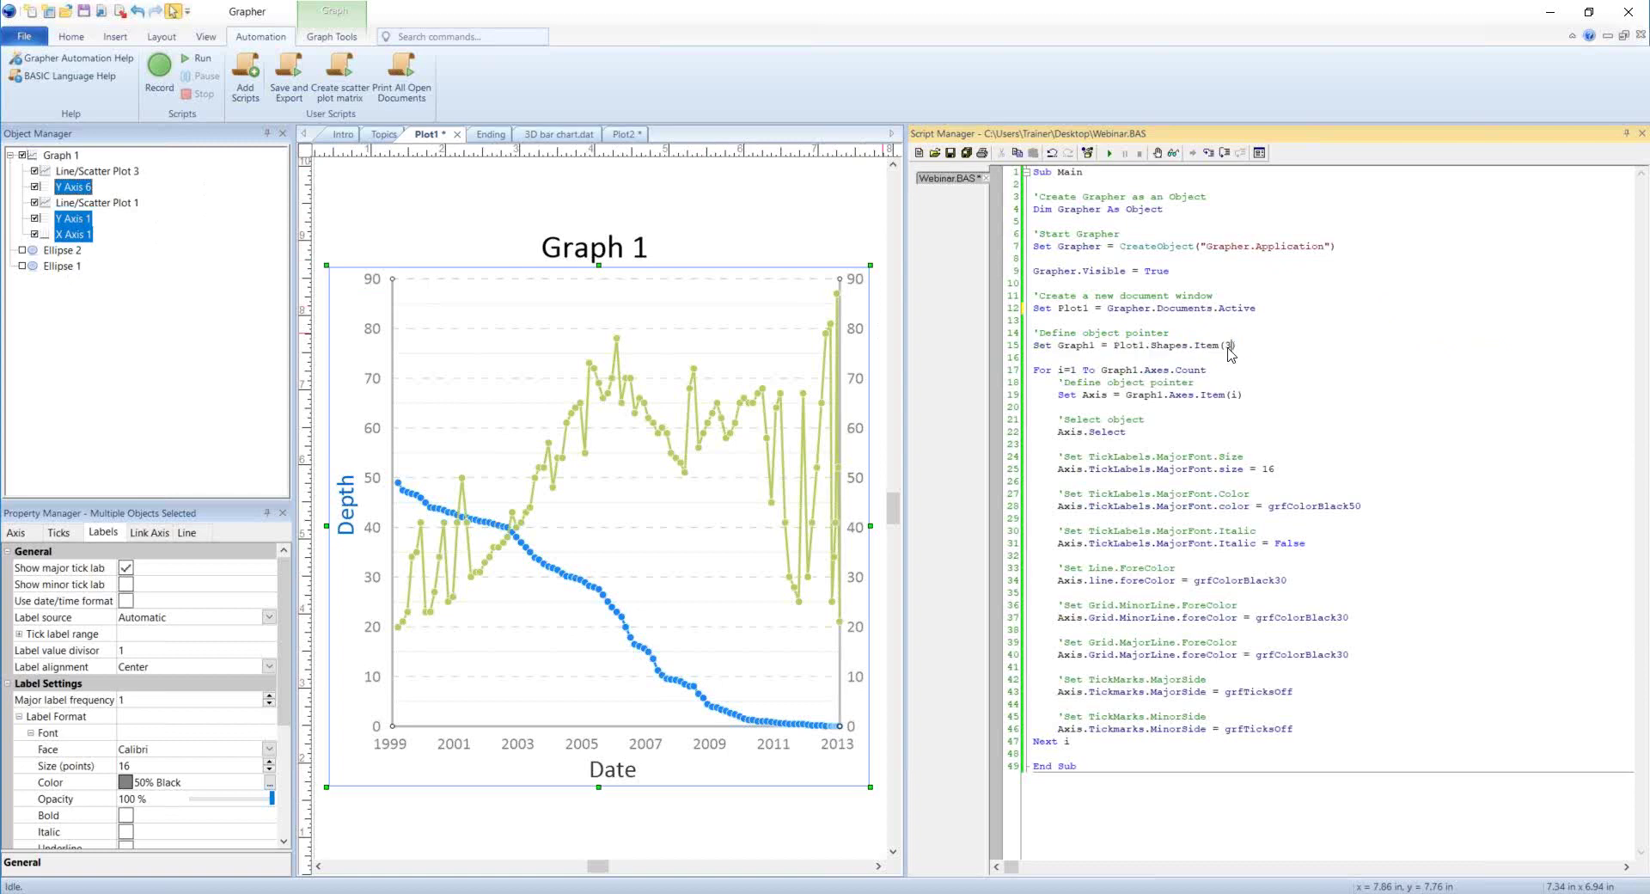
text())
click(1219, 333)
key(Return)
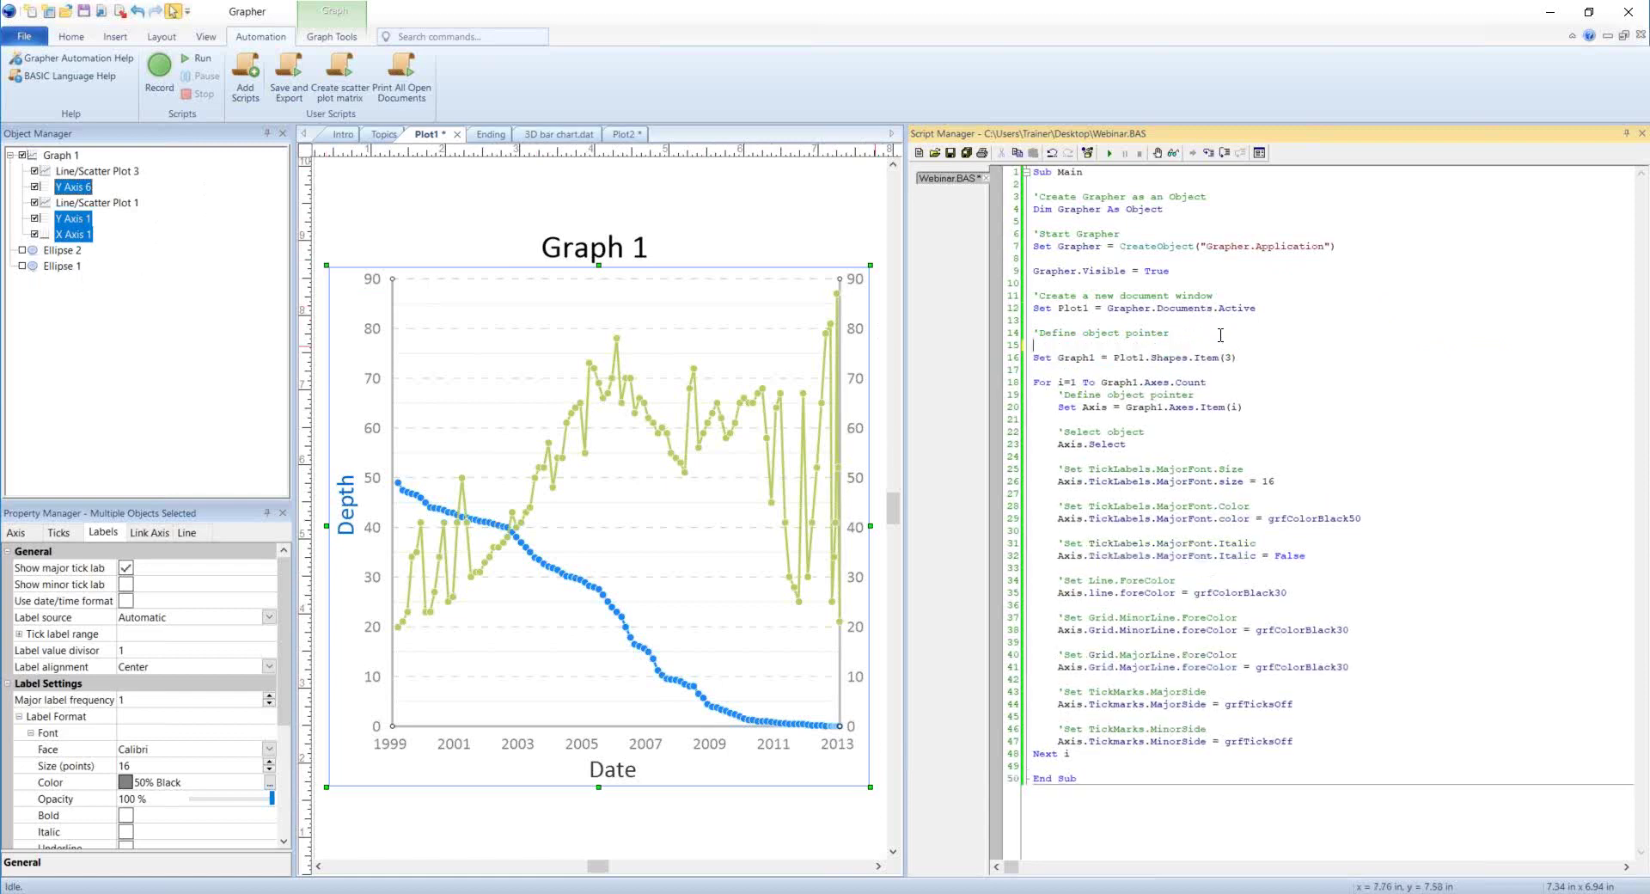
text(For)
double_click(1229, 357)
text(j)
drag(1114, 358, 1194, 359)
key(ctrl+c)
click(1138, 344)
key(ctrl+v)
text(Cou)
- Indent the Graph1 line and the inner axis loop by one level, and close the outer loop with "Next j"
drag(1034, 357, 1343, 768)
key(Tab)
click(1209, 765)
key(Return)
key(Up)
text(Nex)
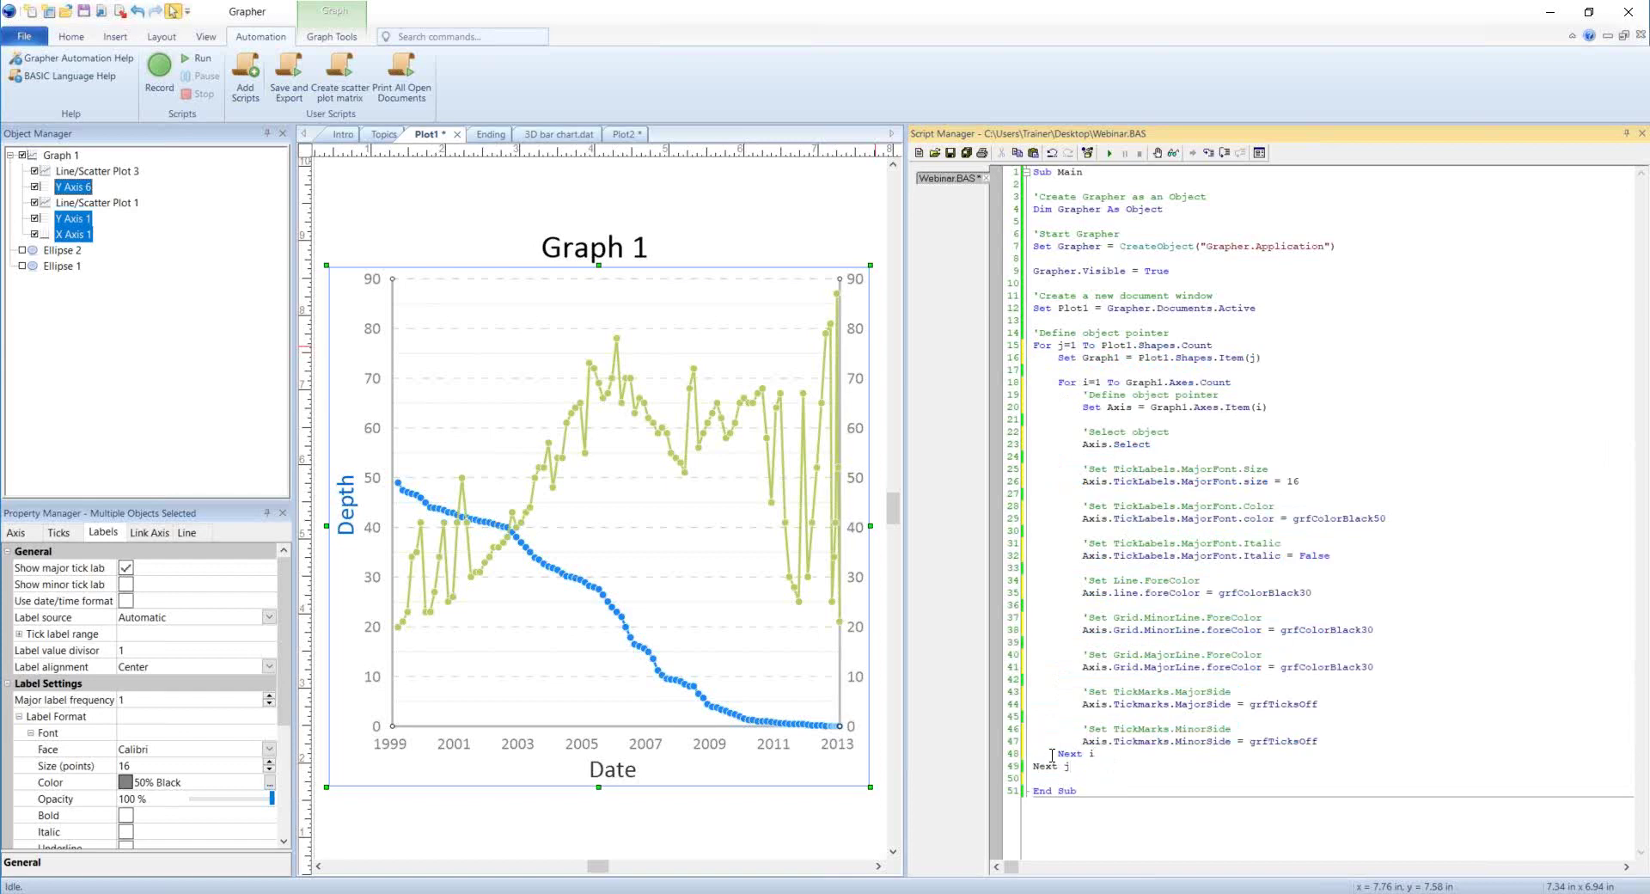
click(1109, 753)
- Auto-hide the Script Manager and deselect the three axes in the plot
click(1626, 133)
mouse_move(1641, 265)
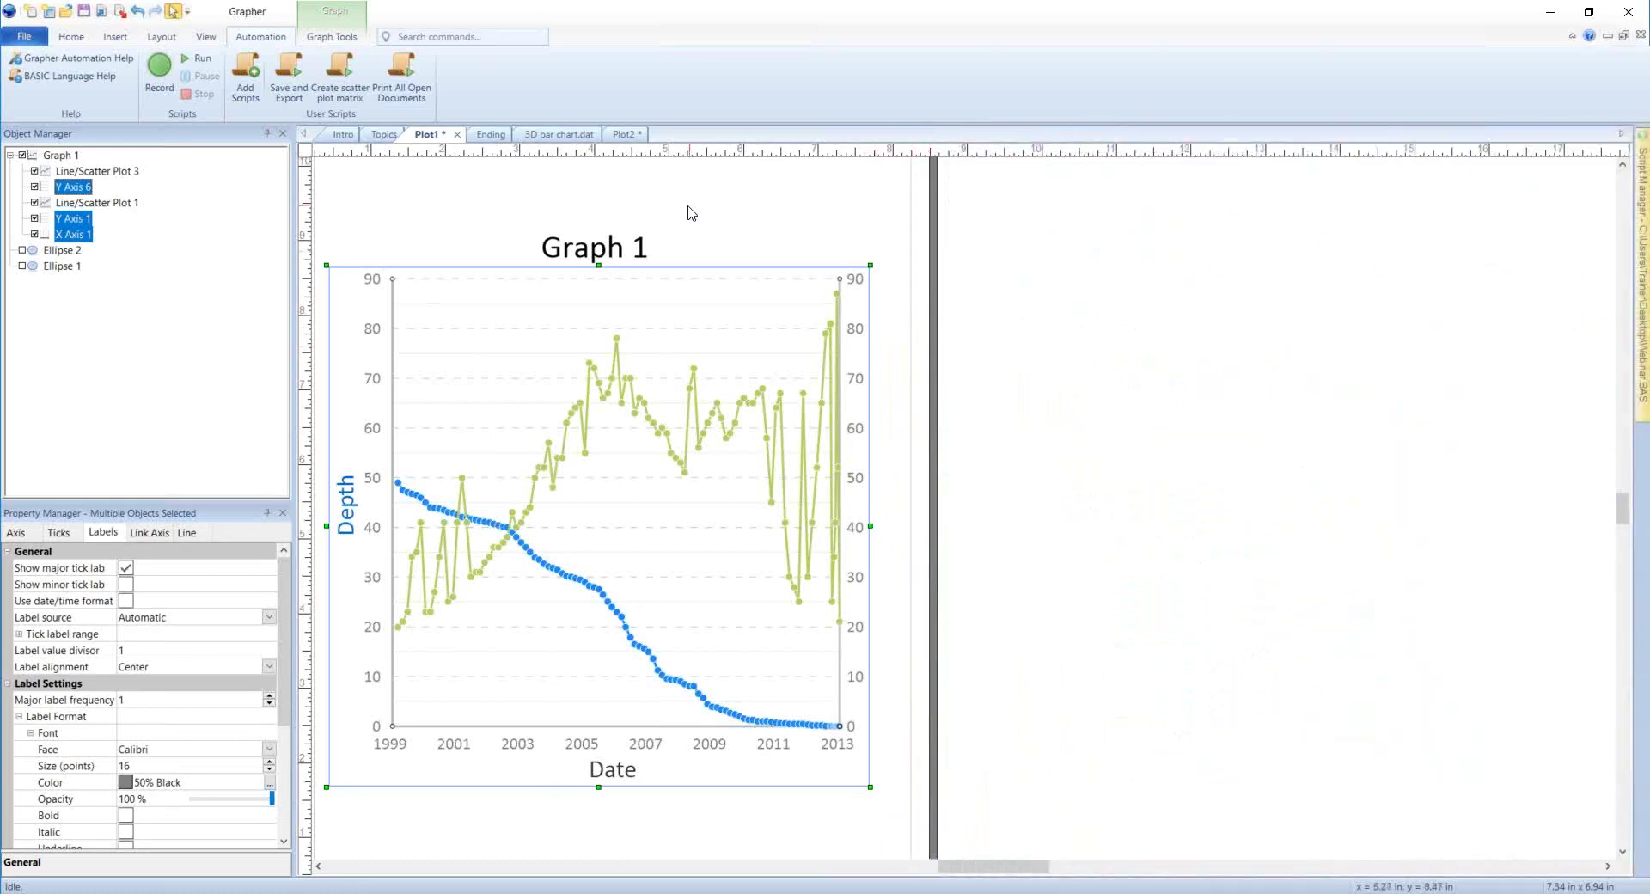
click(646, 211)
drag(913, 312, 1046, 314)
middle_click(794, 387)
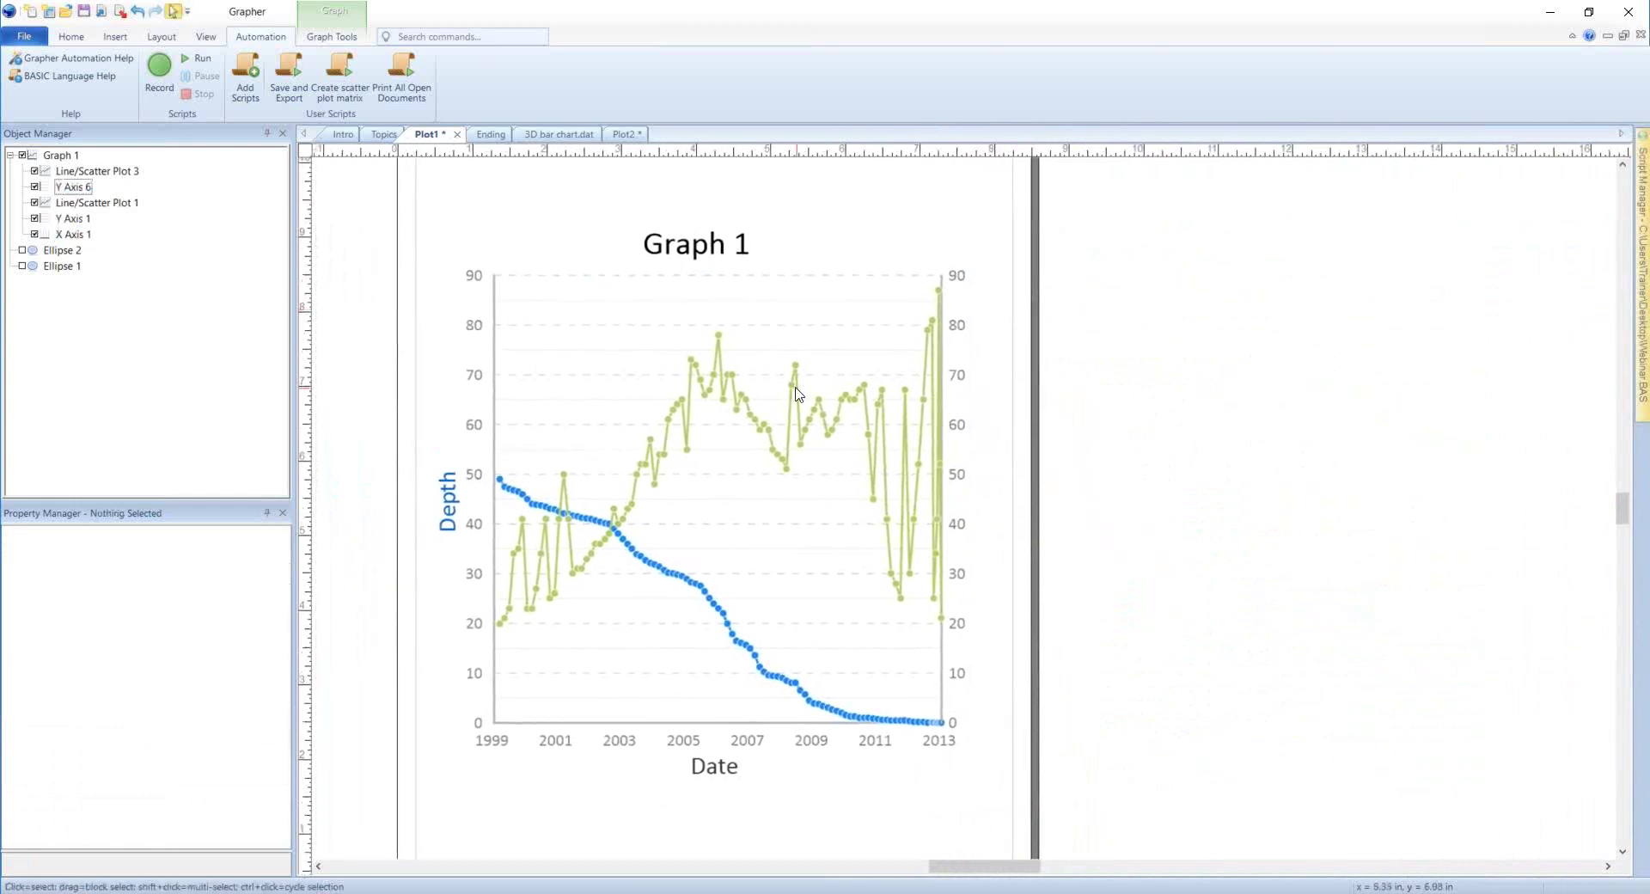
scroll(795, 389, up, 1)
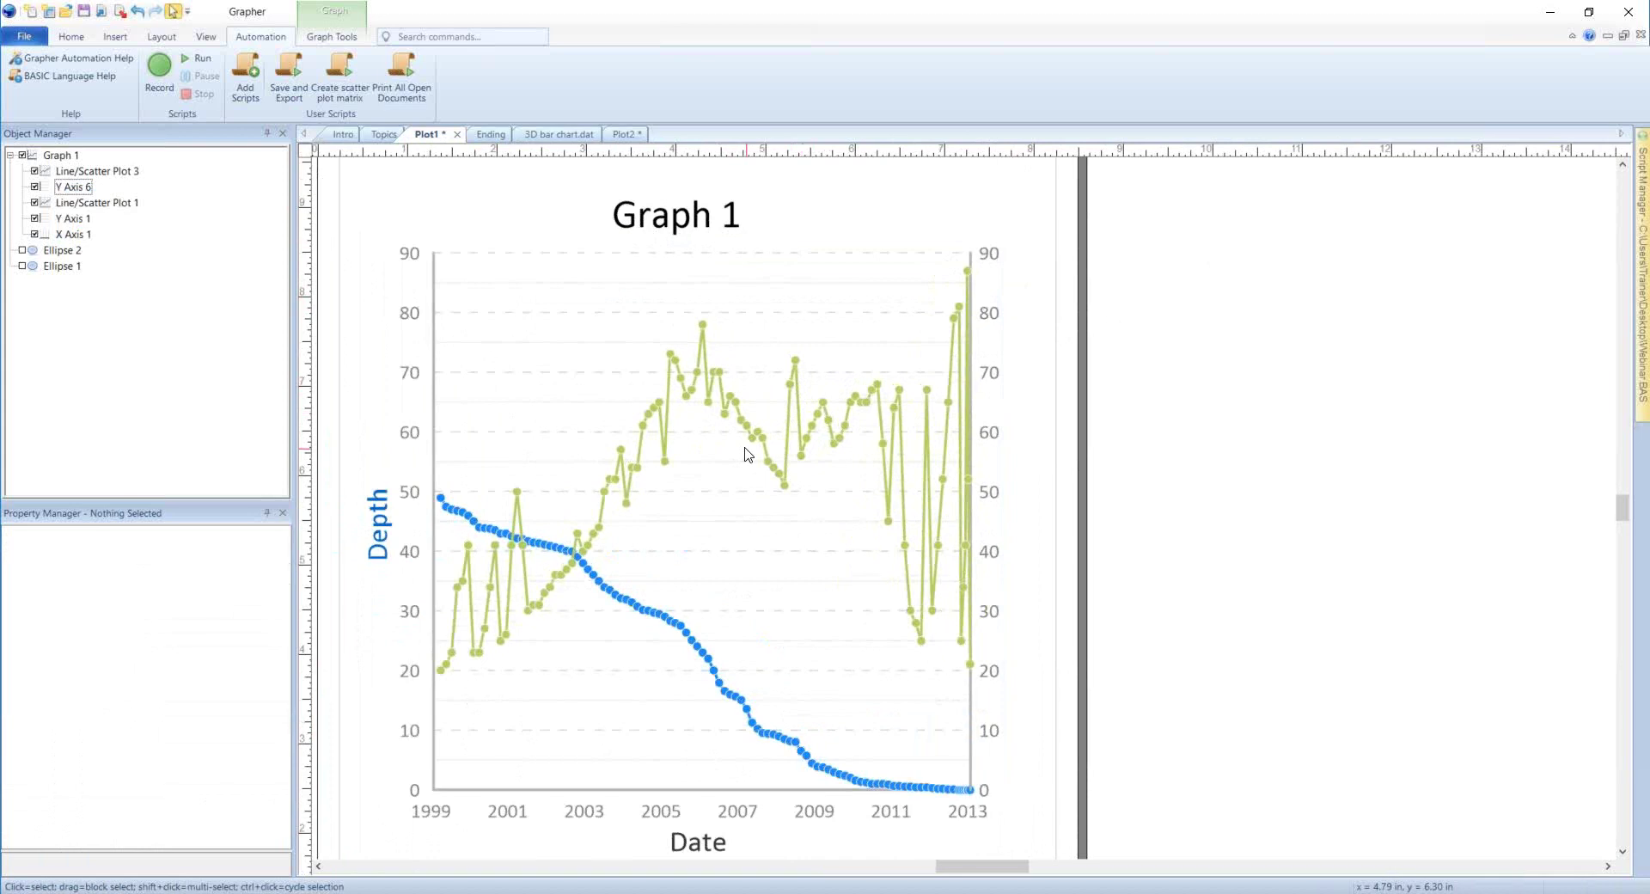
- Set Y Axis 1's maximum limit to Auto
click(416, 371)
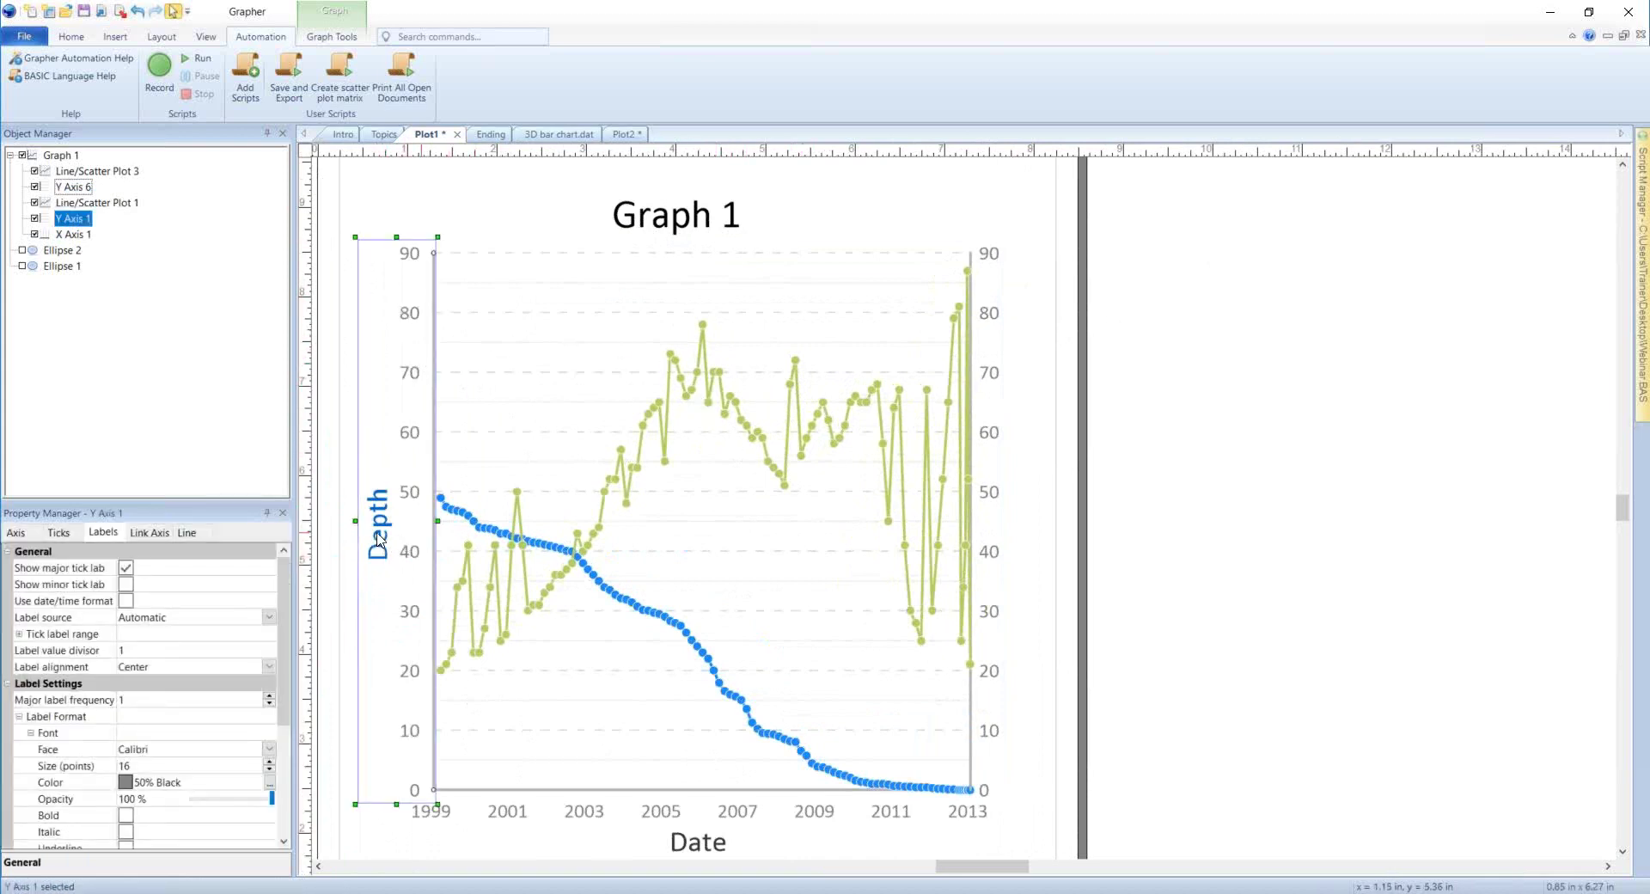
click(24, 540)
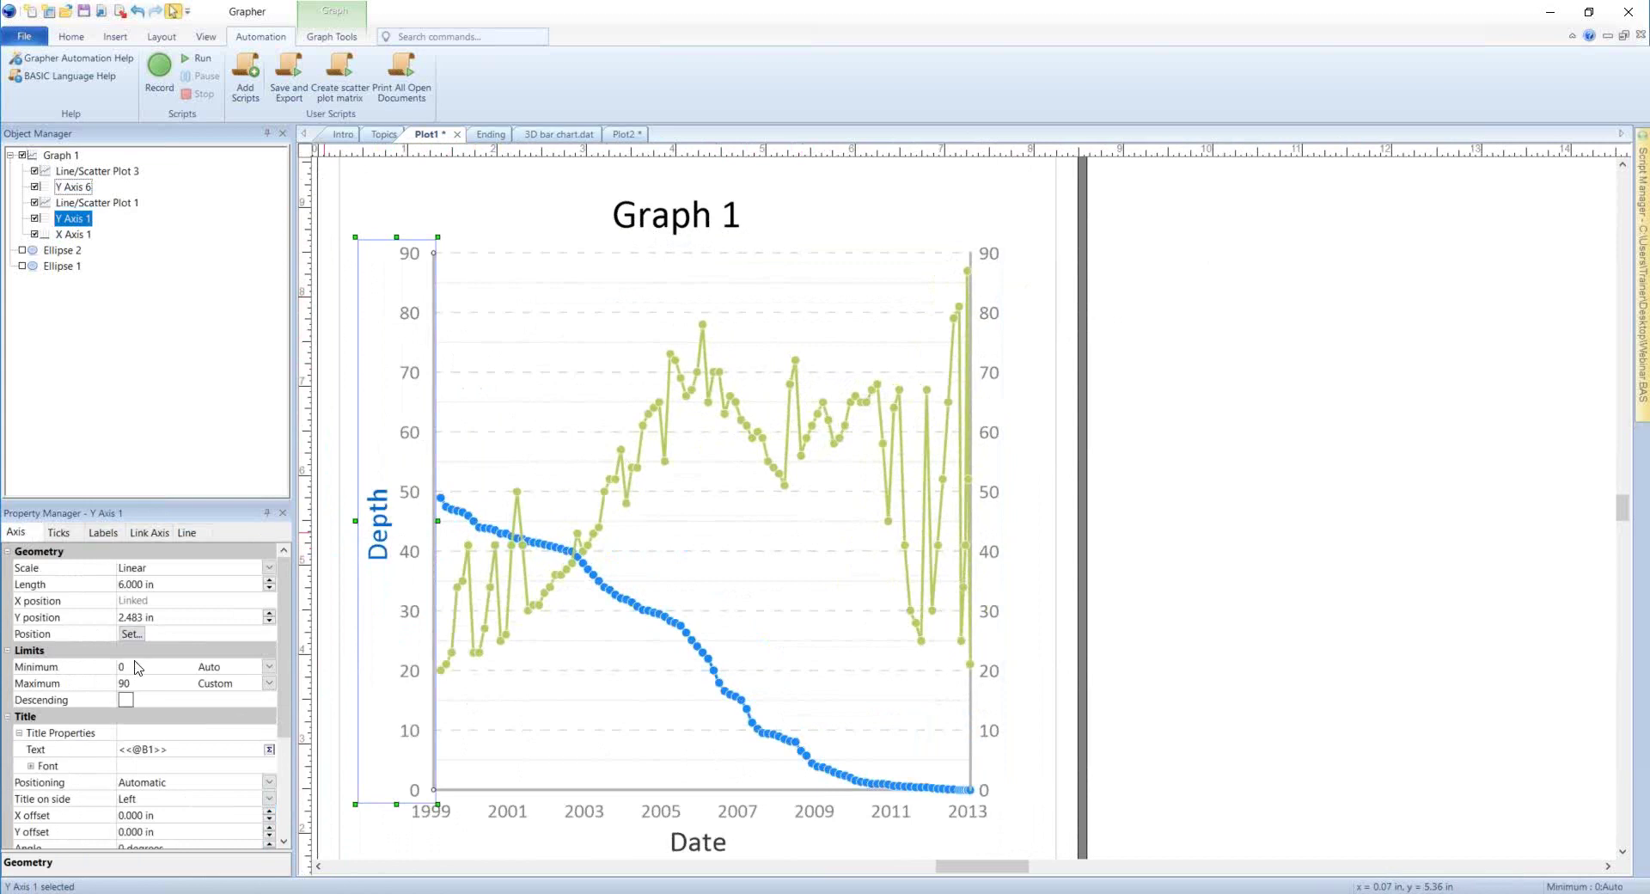
click(219, 685)
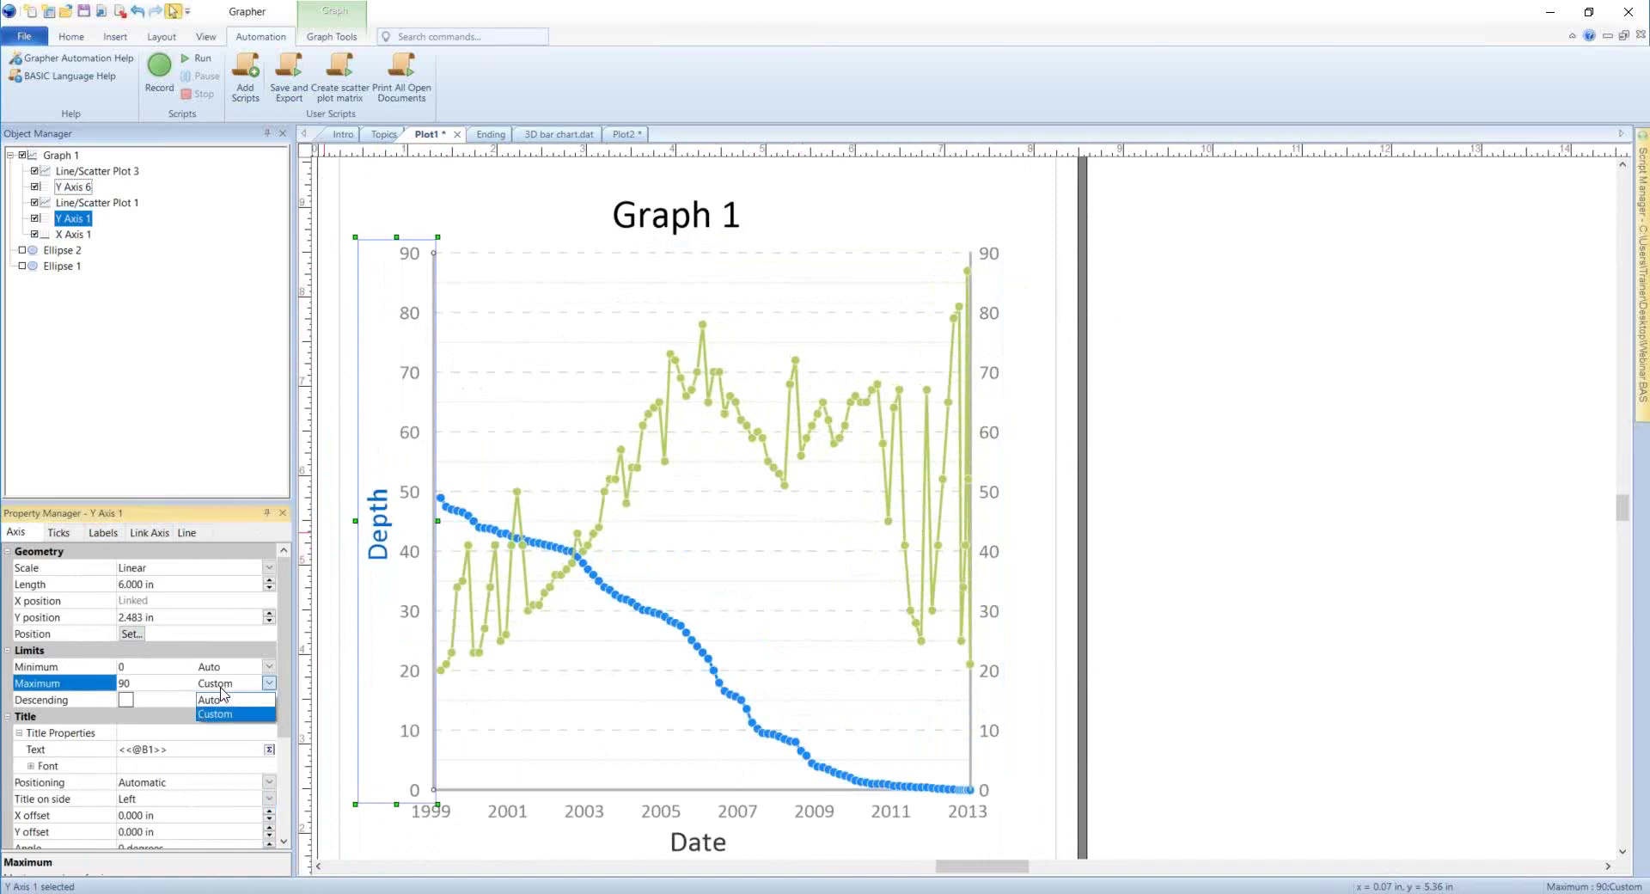
click(233, 702)
- Set X Axis 1's minimum limit to Auto
click(81, 233)
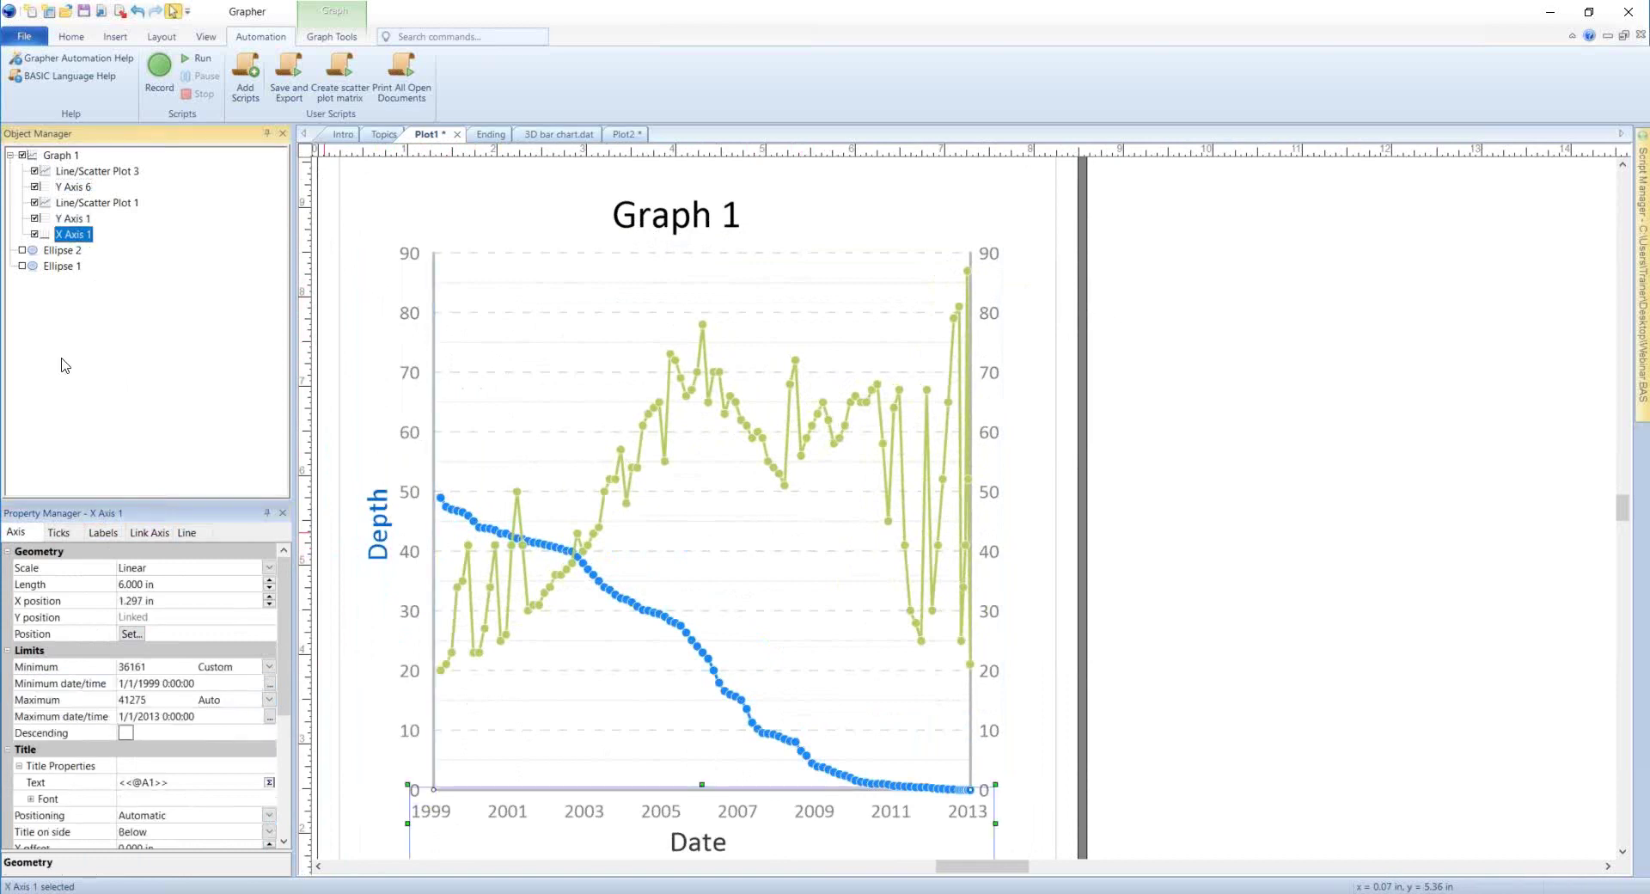
click(225, 667)
click(223, 681)
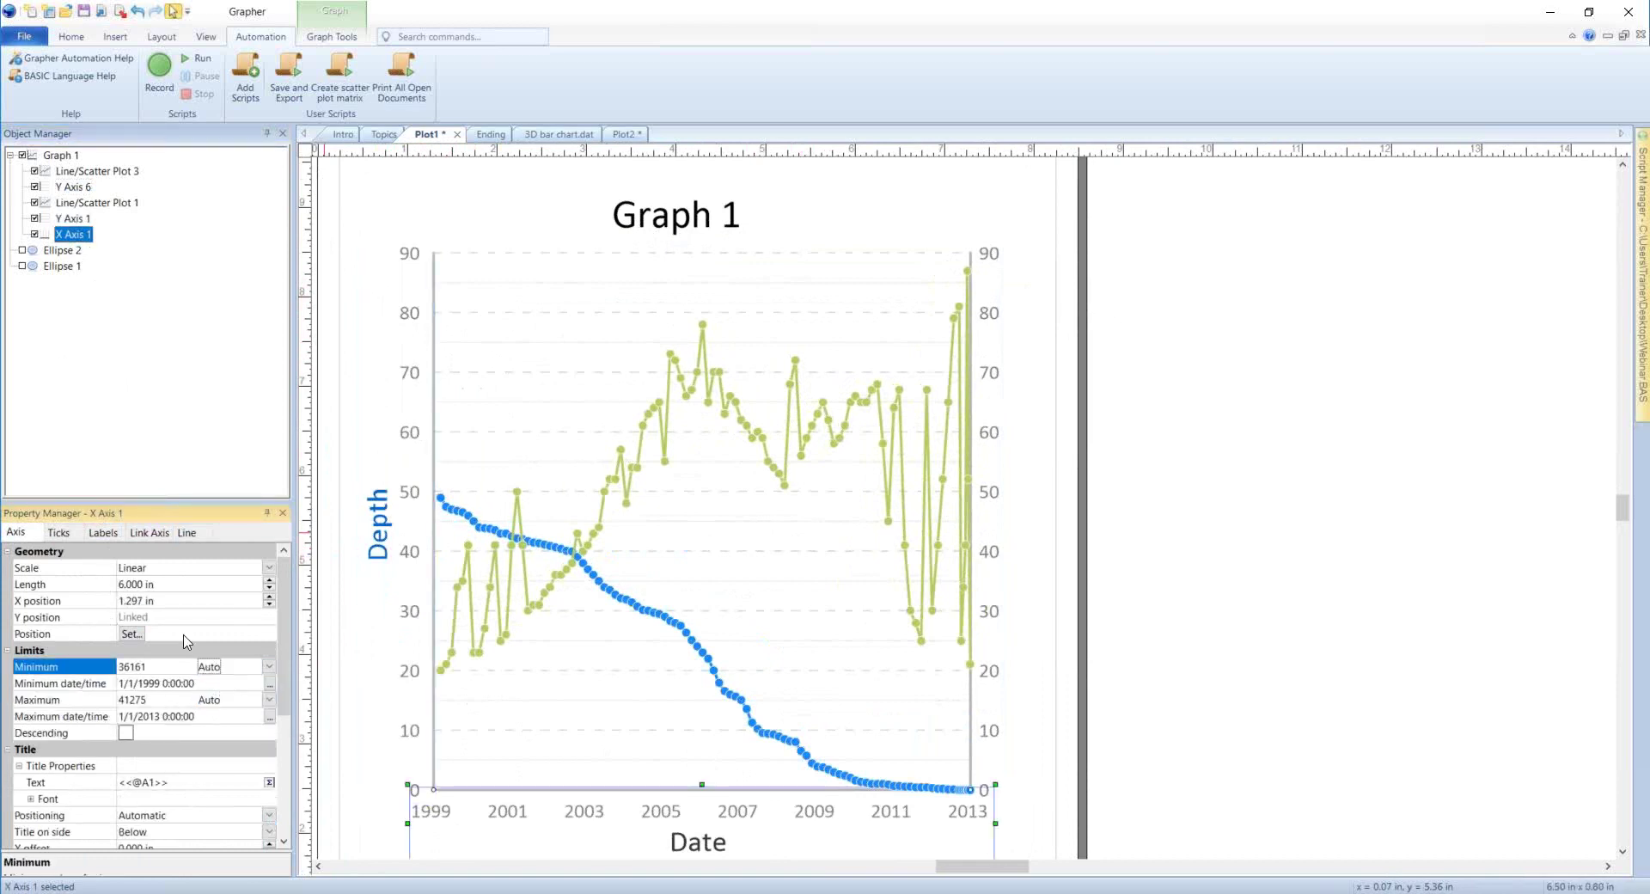
- Set Y Axis 6's maximum limit to Auto
click(76, 187)
click(159, 683)
click(208, 686)
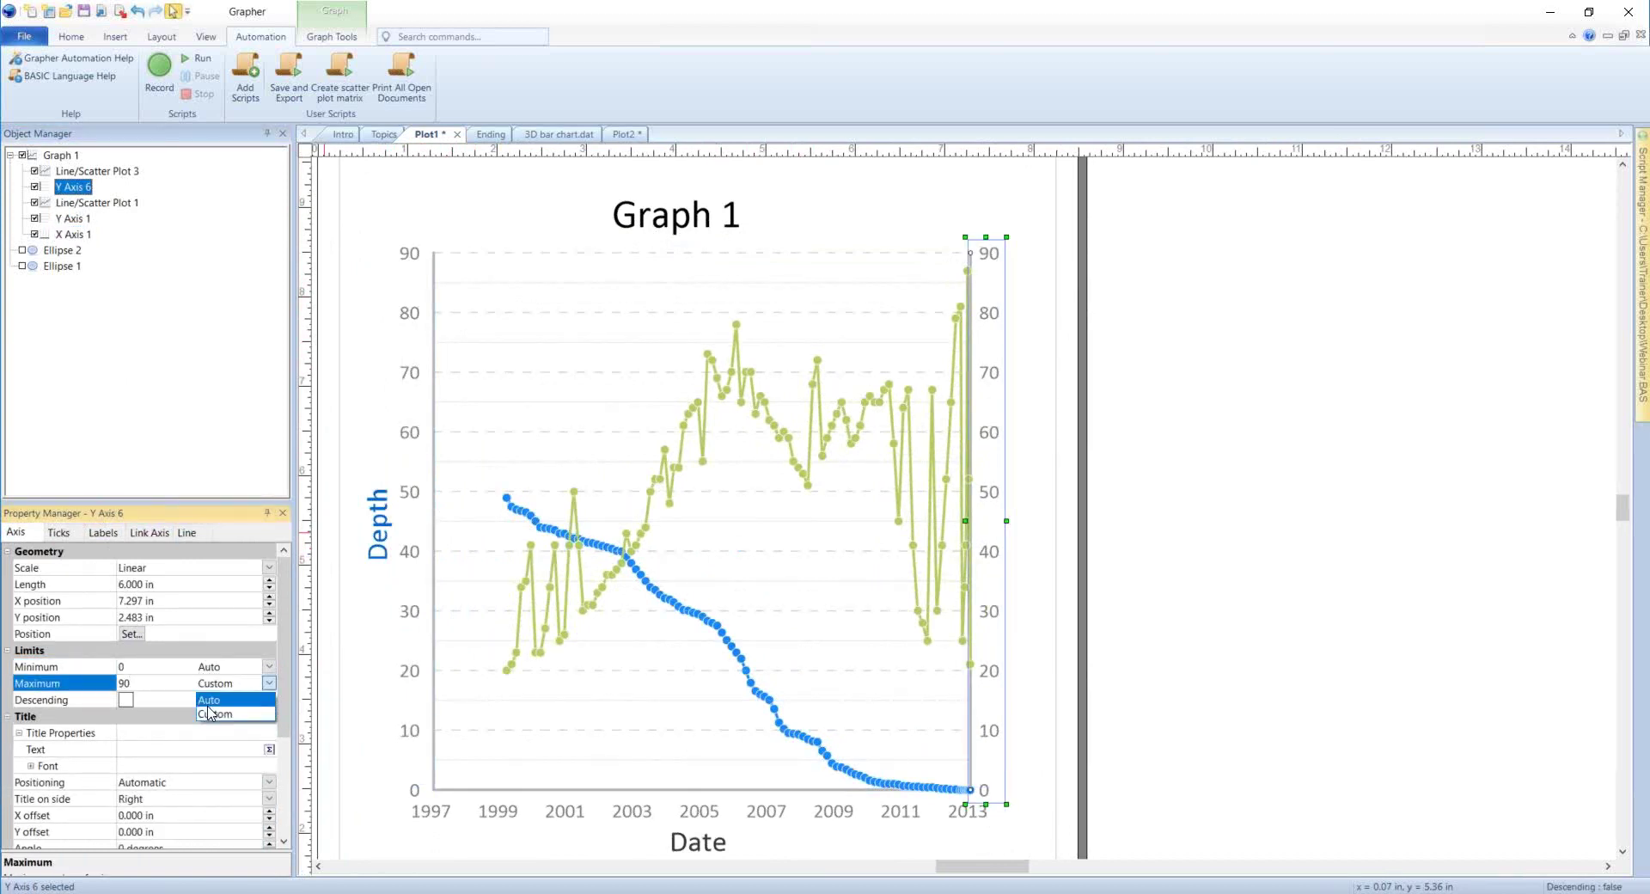
click(210, 703)
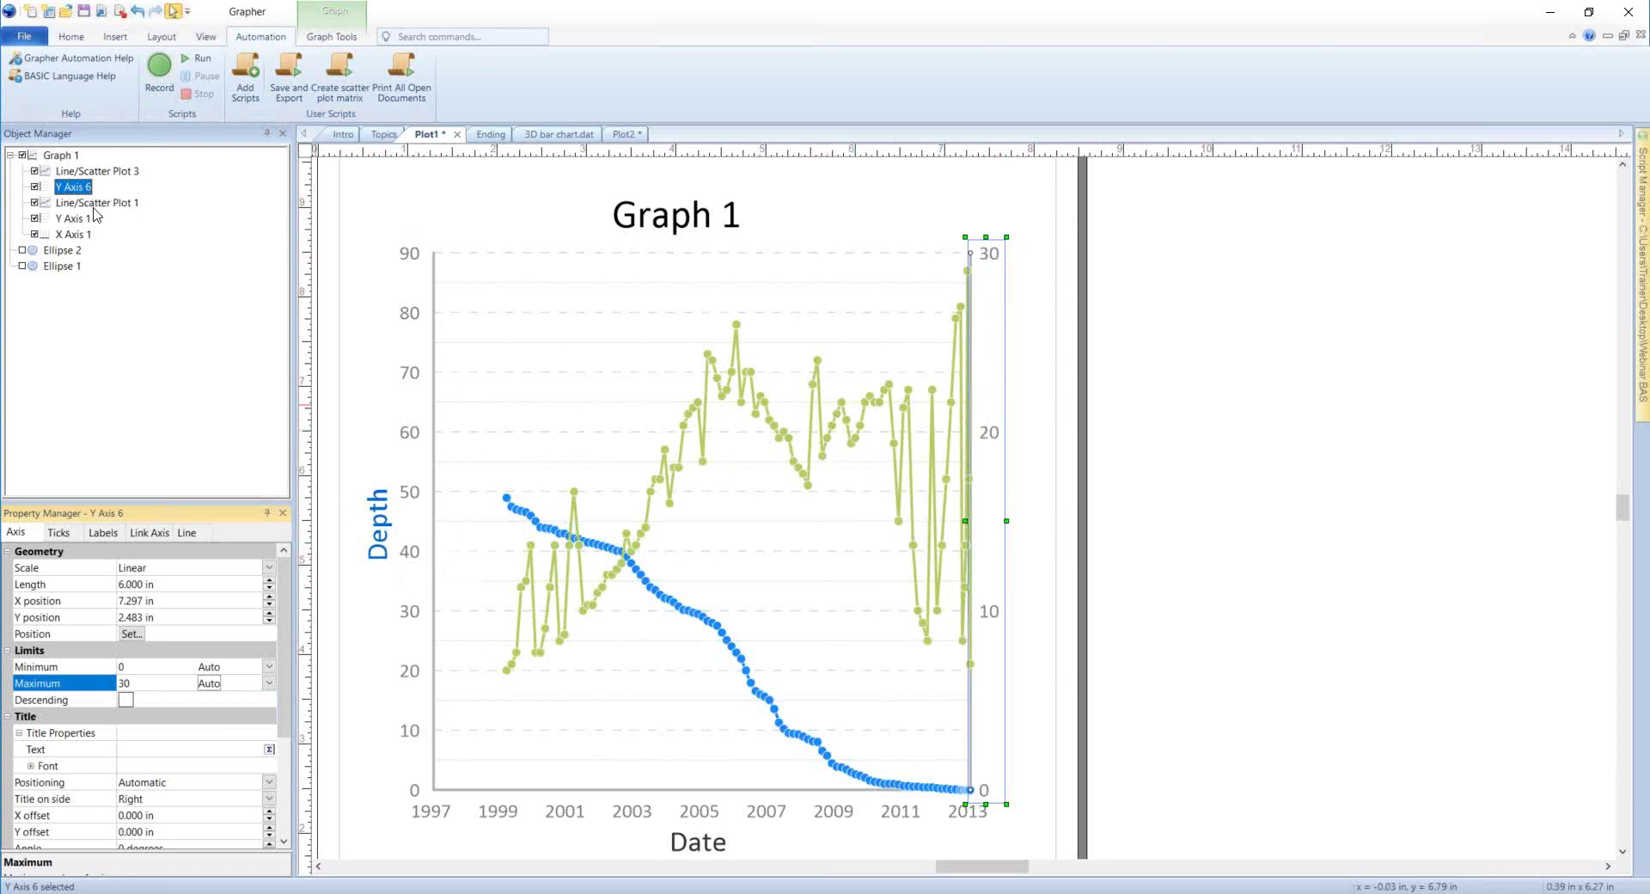
- Link Y Axis 6 to Y Axis 1 and turn on linked limits between the two axes
click(151, 533)
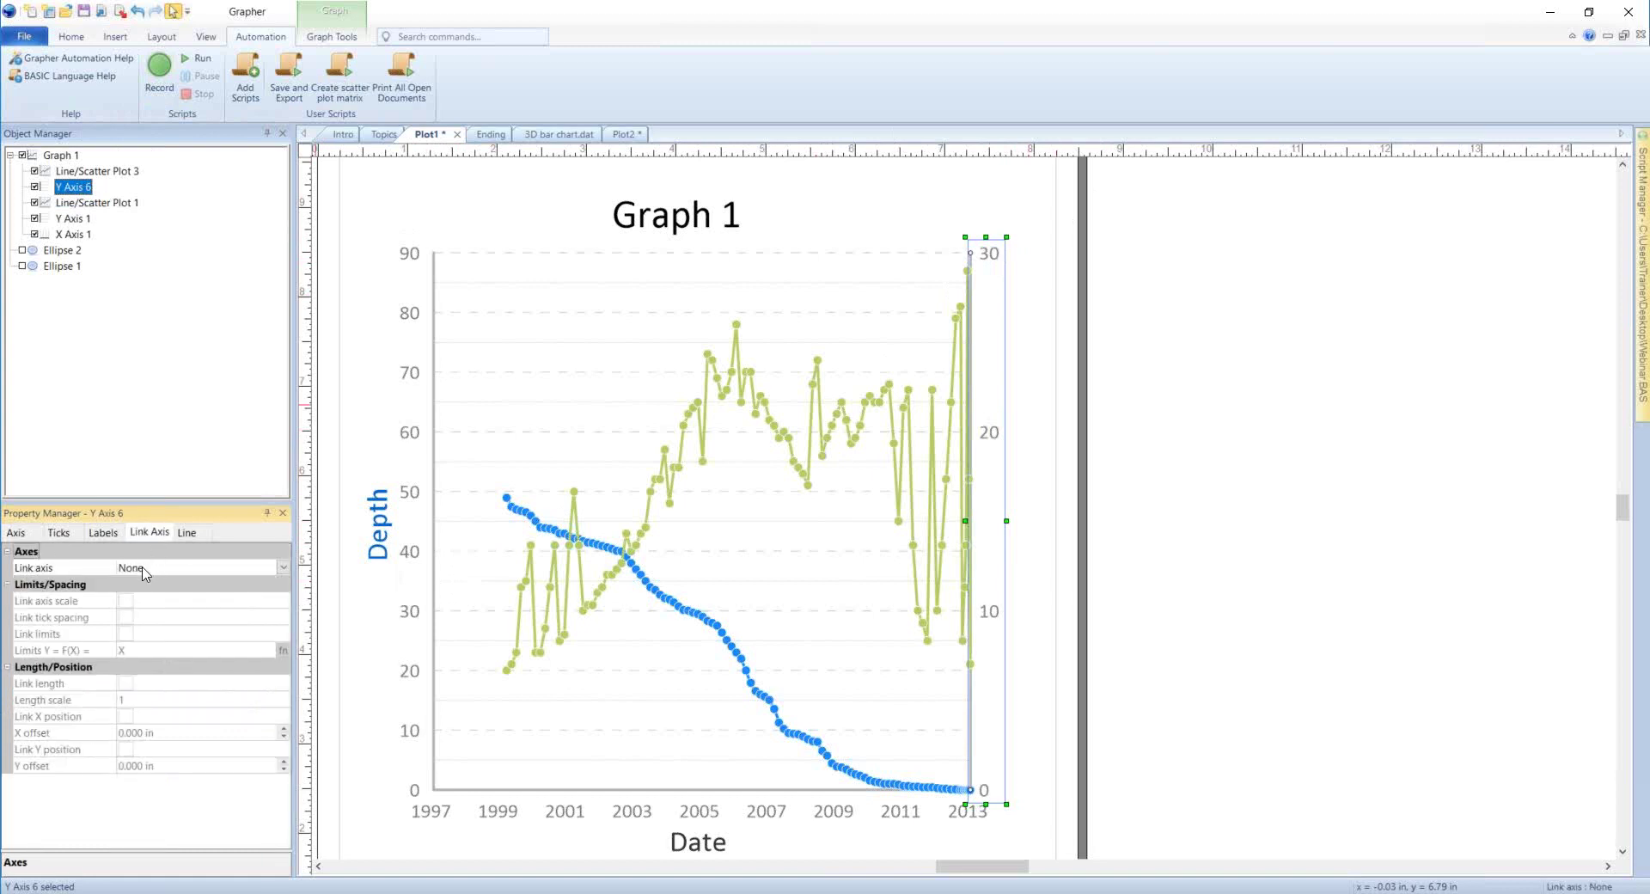
click(146, 568)
click(161, 612)
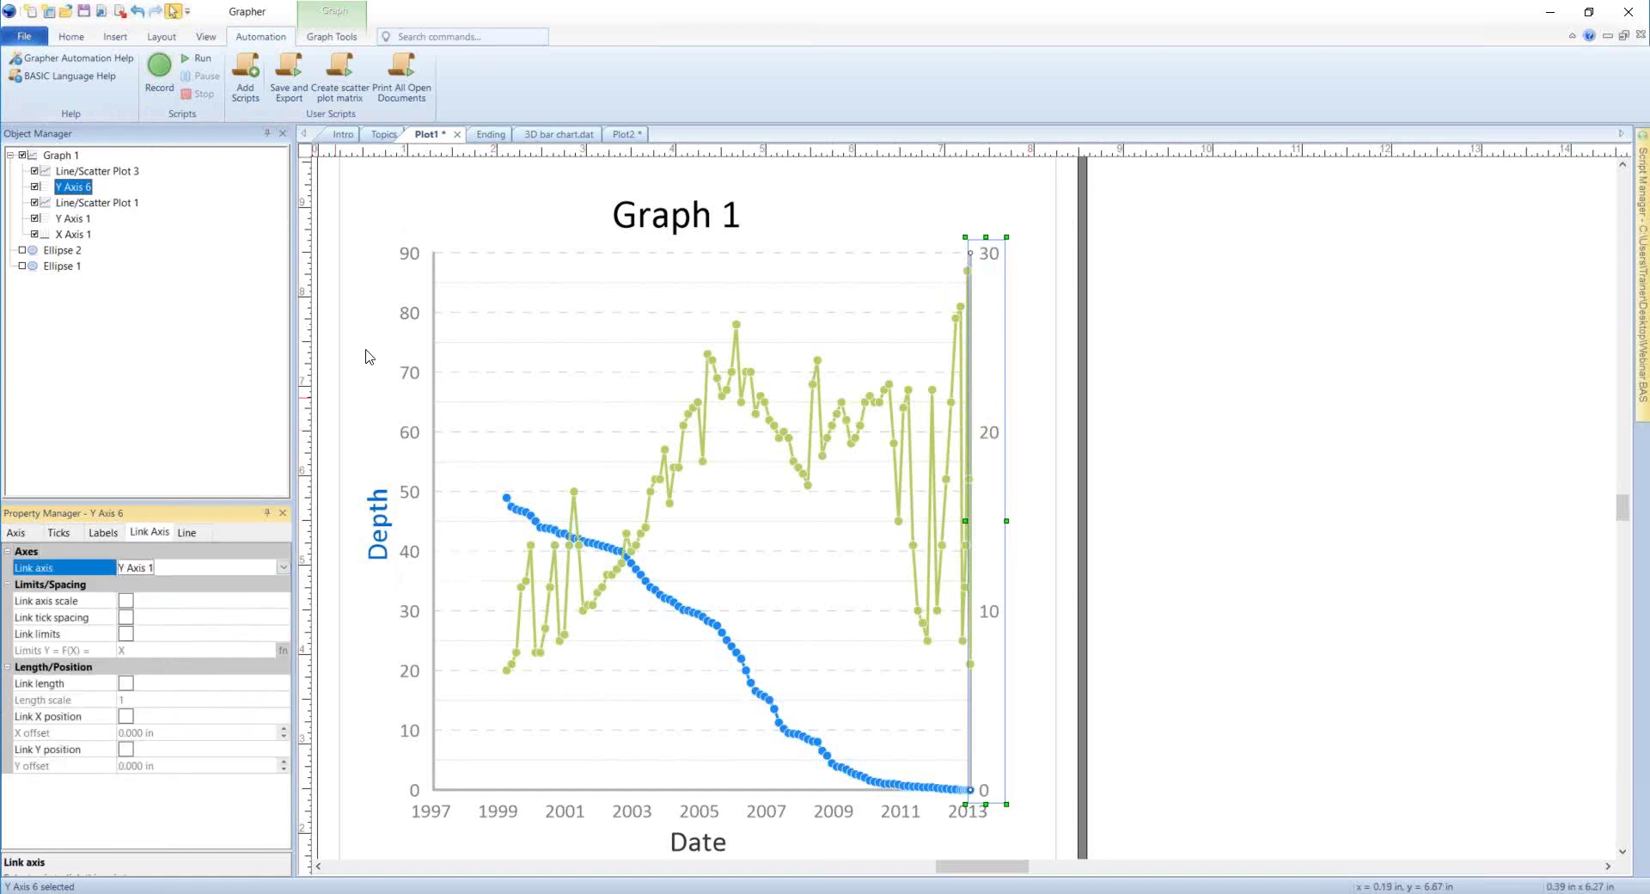
click(126, 634)
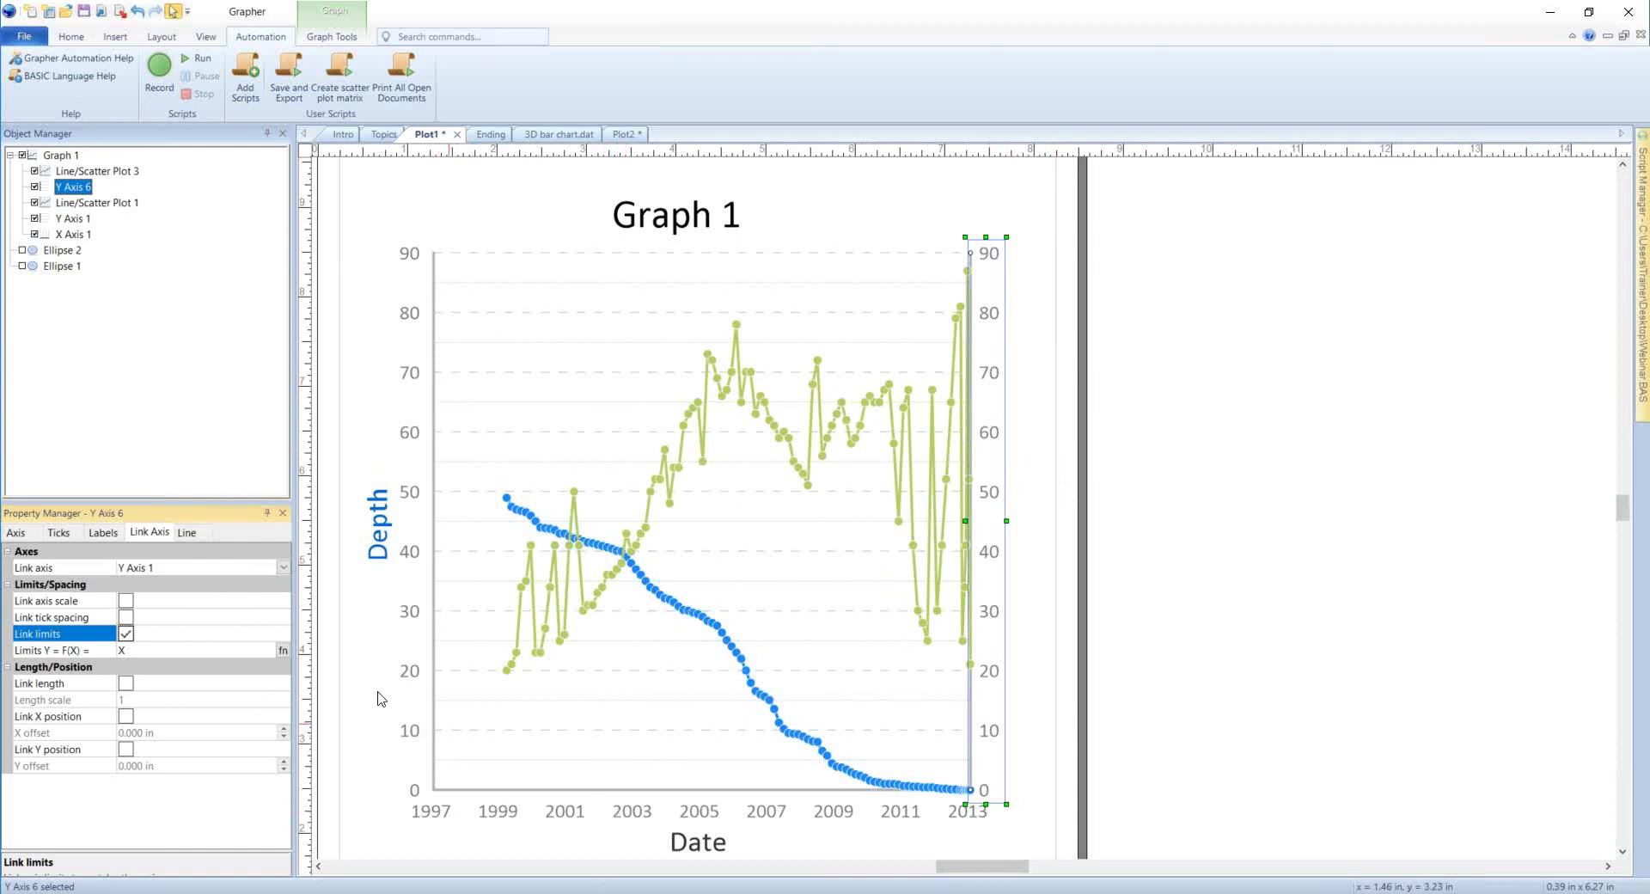
- Save the plot to the Desktop as a Plot Template (*.grt) named Plot1
click(25, 37)
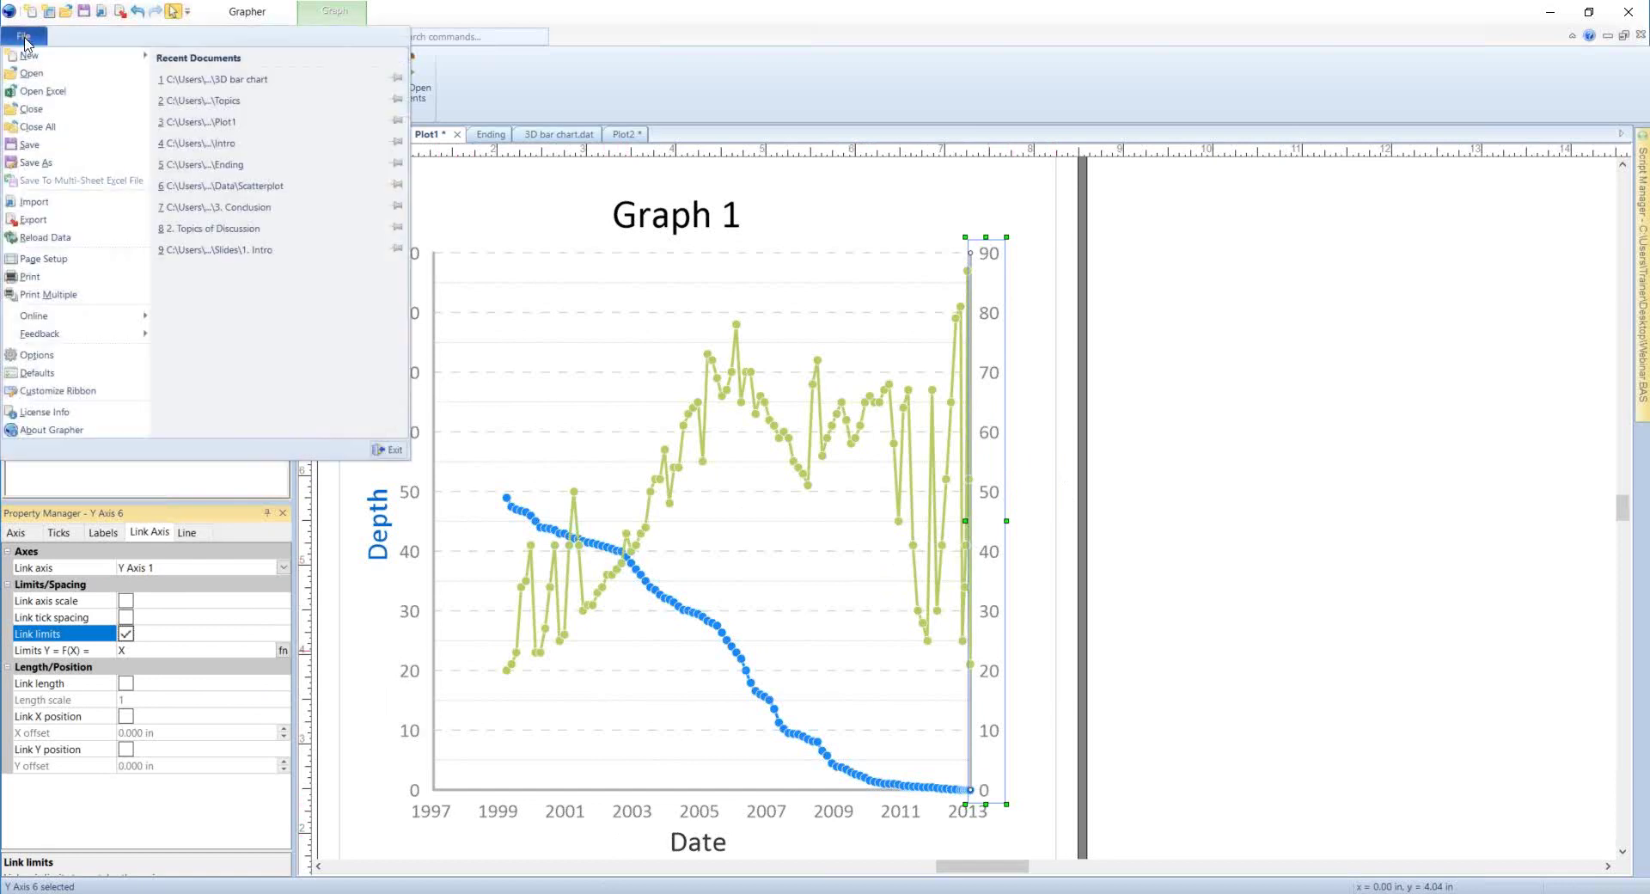
click(38, 163)
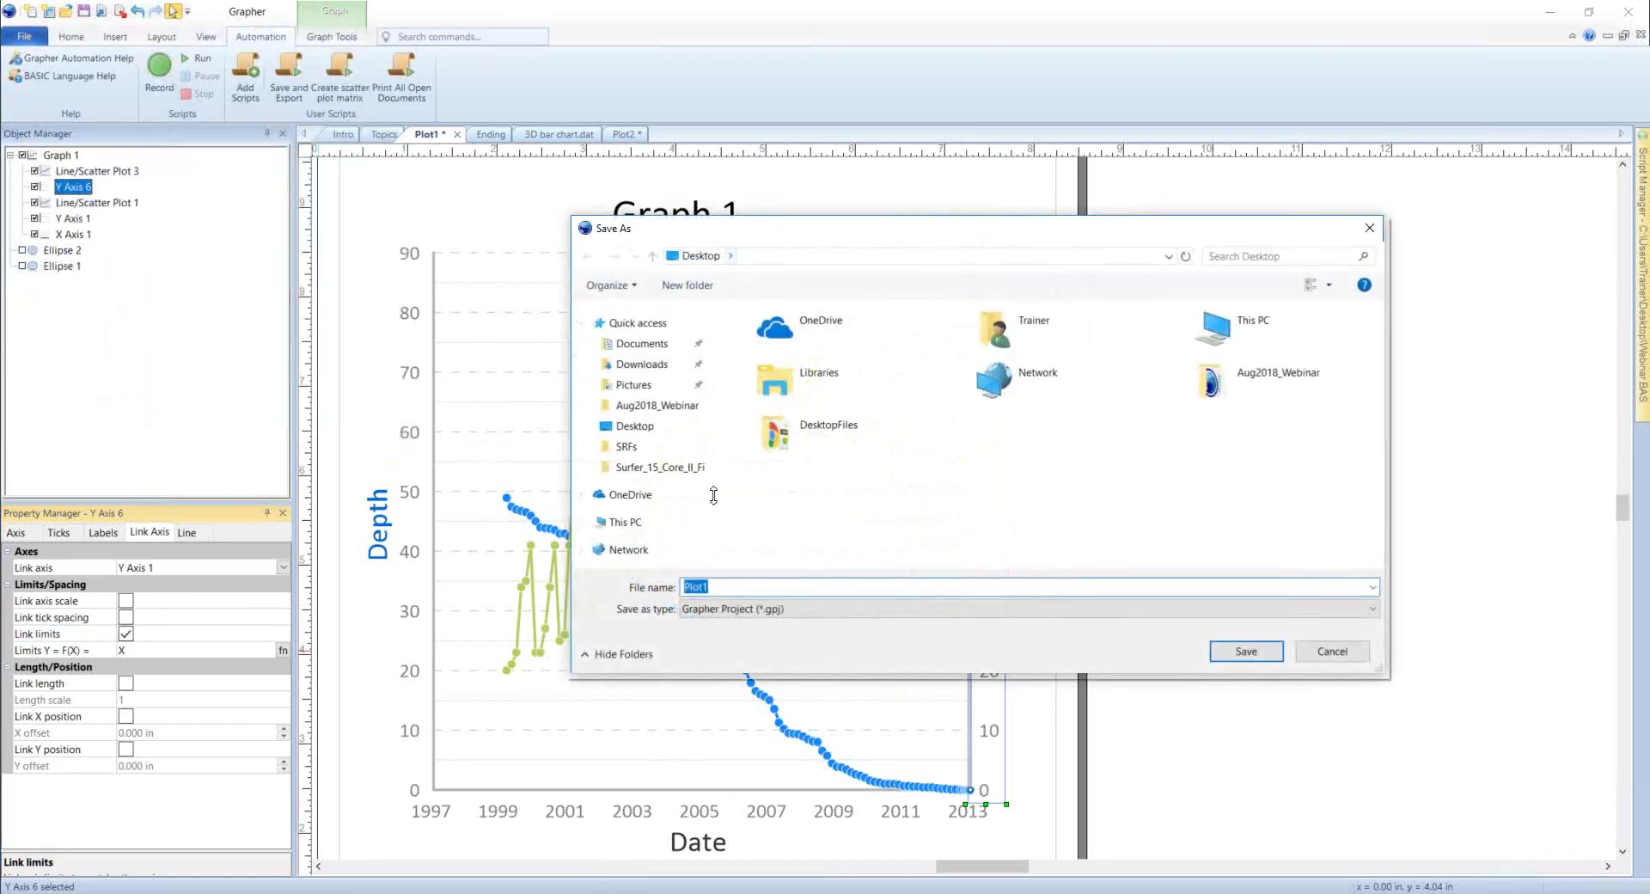
click(722, 609)
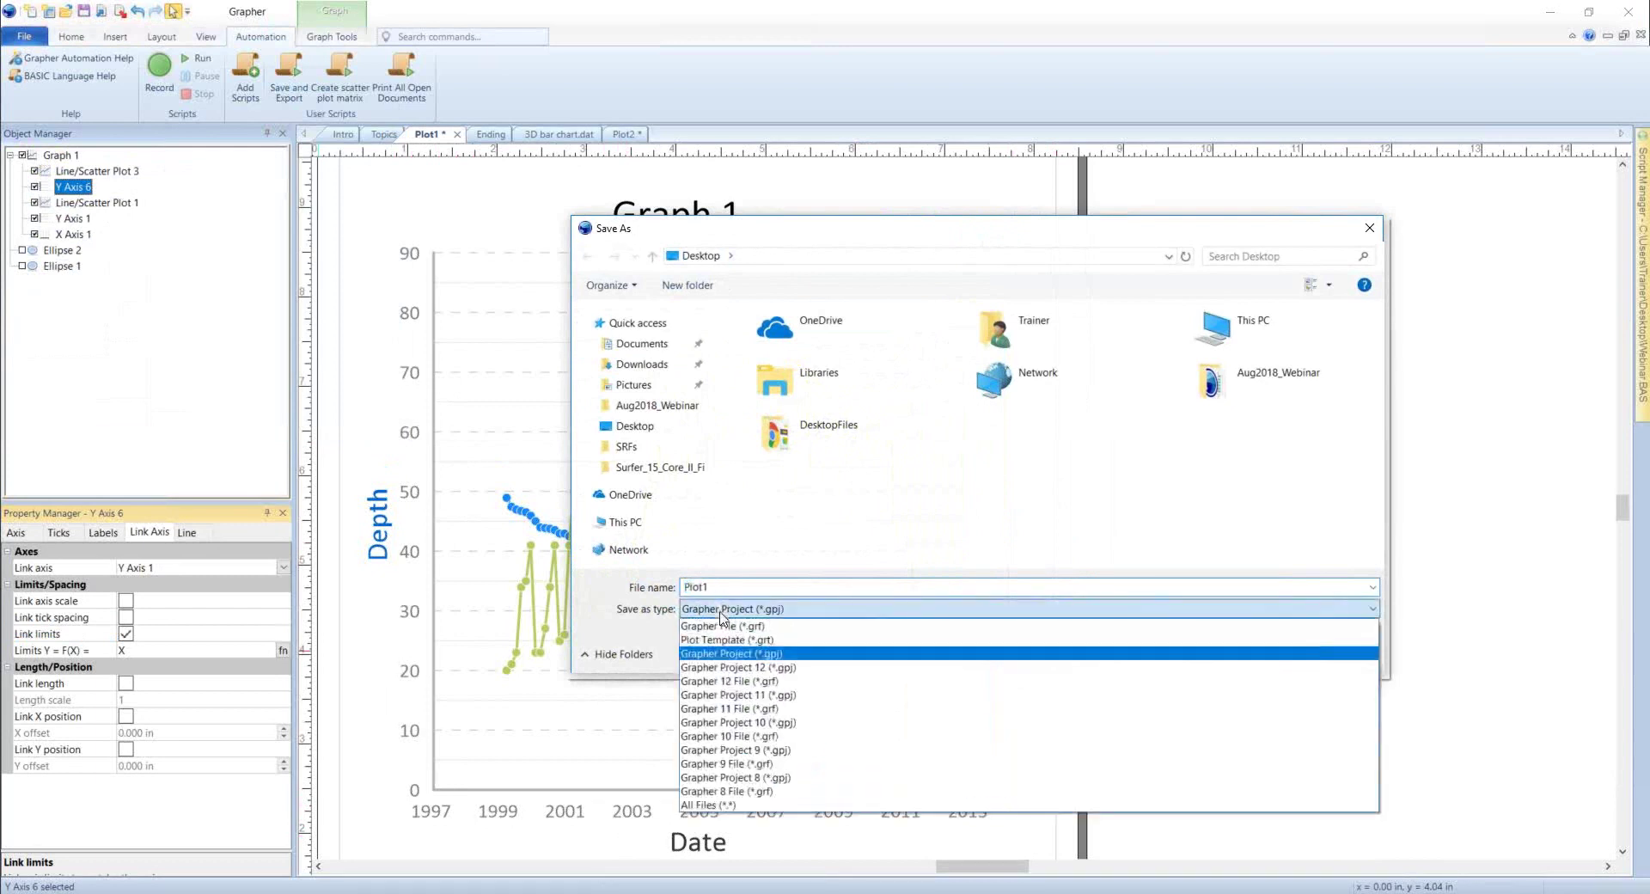
click(726, 641)
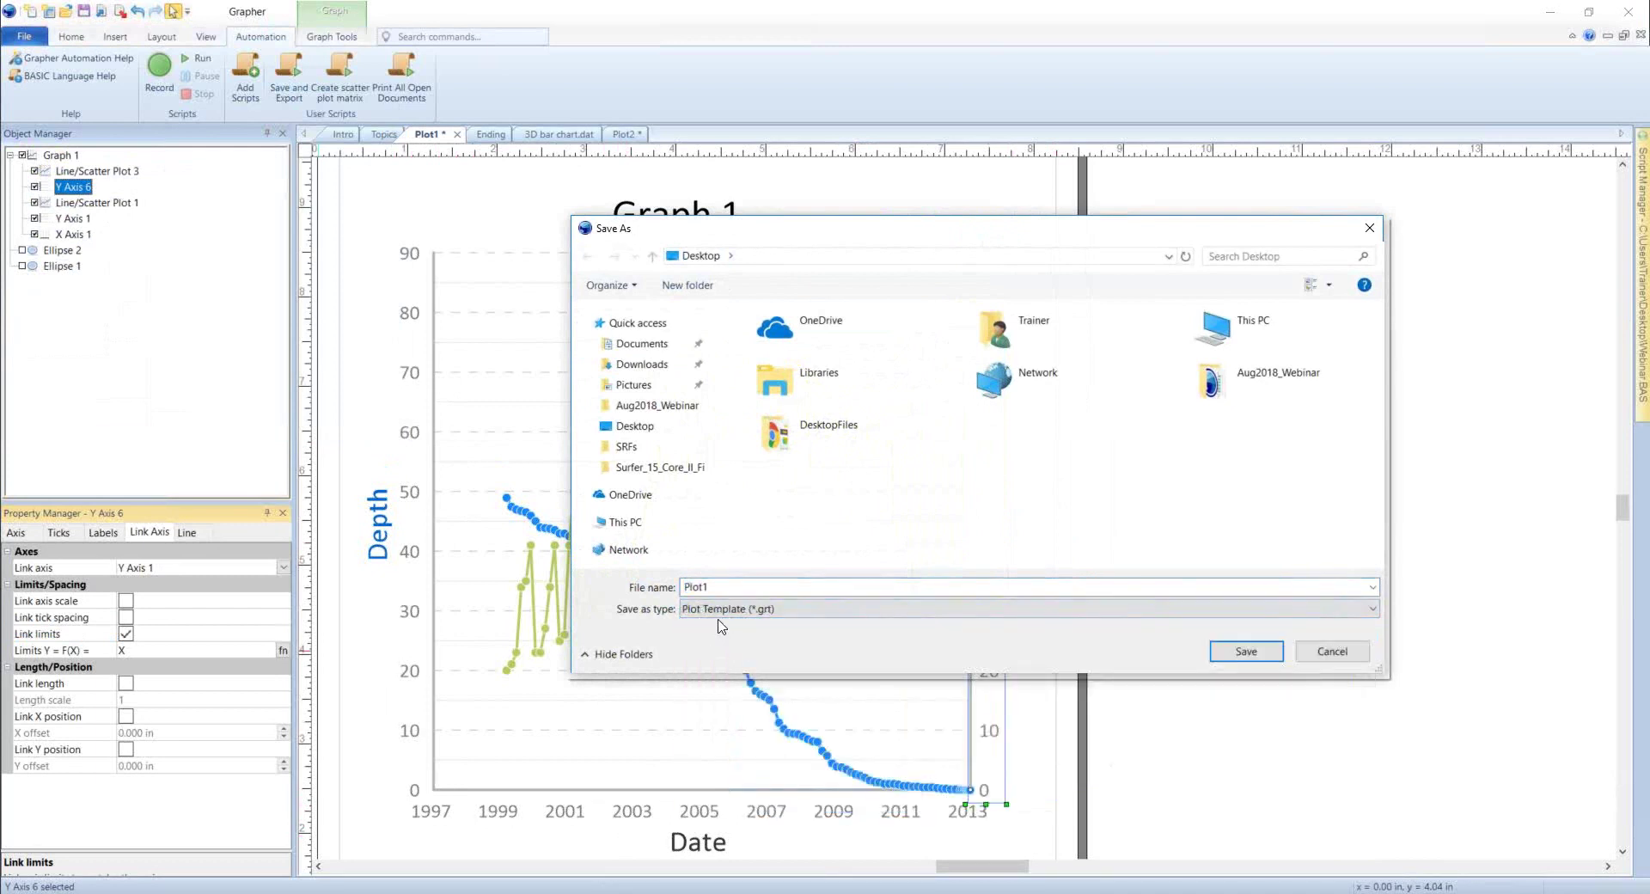
click(1238, 650)
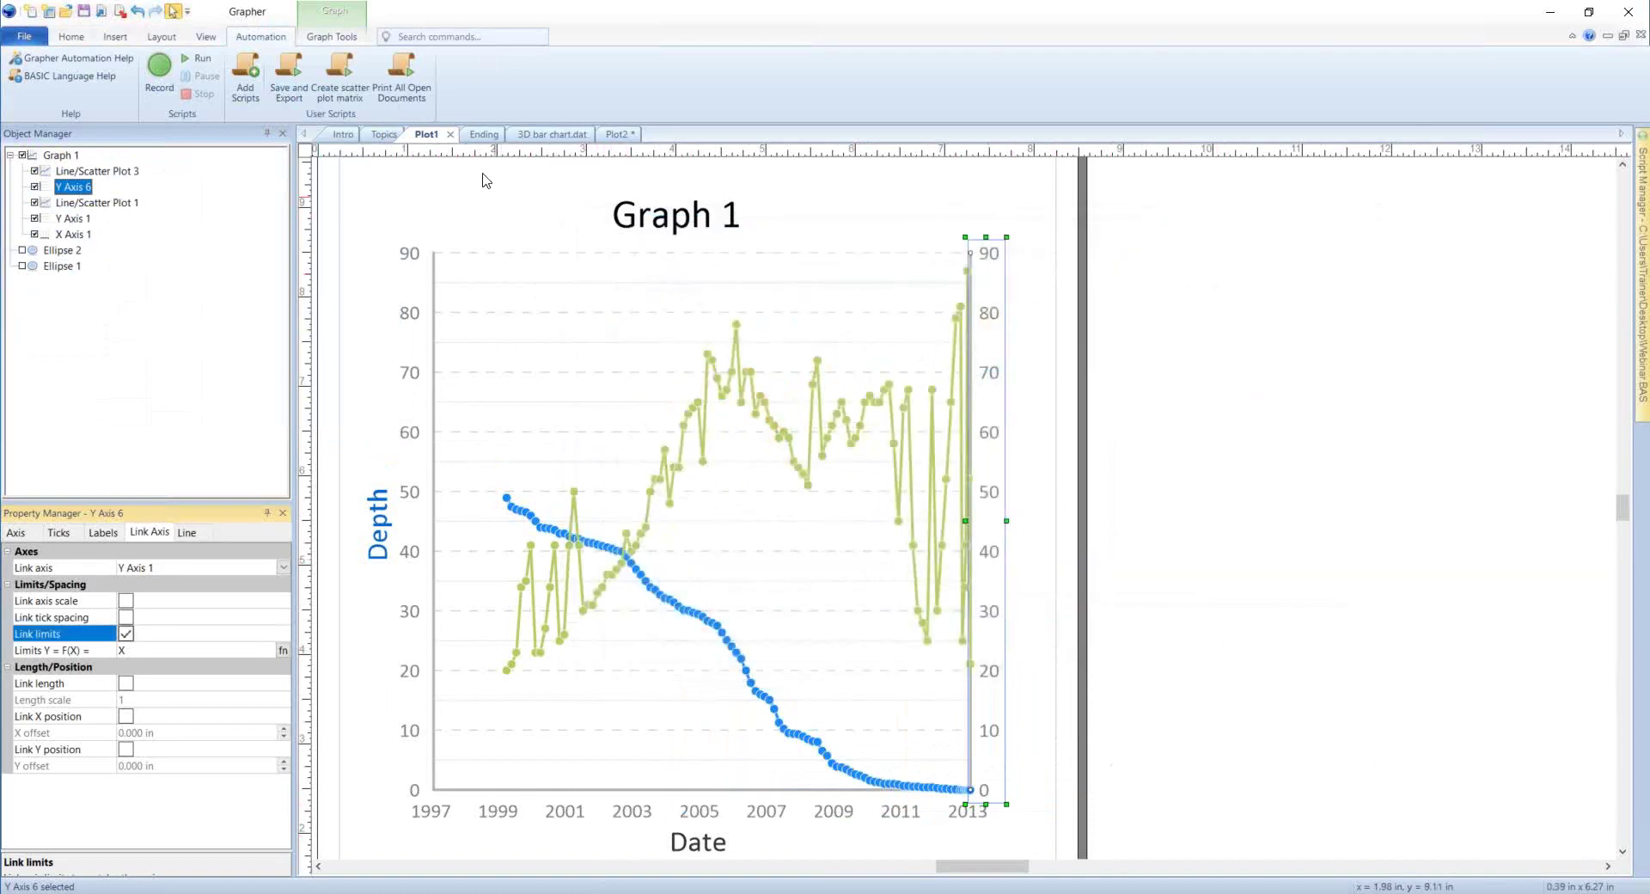
- Close the Plot1 document and open the Plot1 template file from the Desktop
click(450, 135)
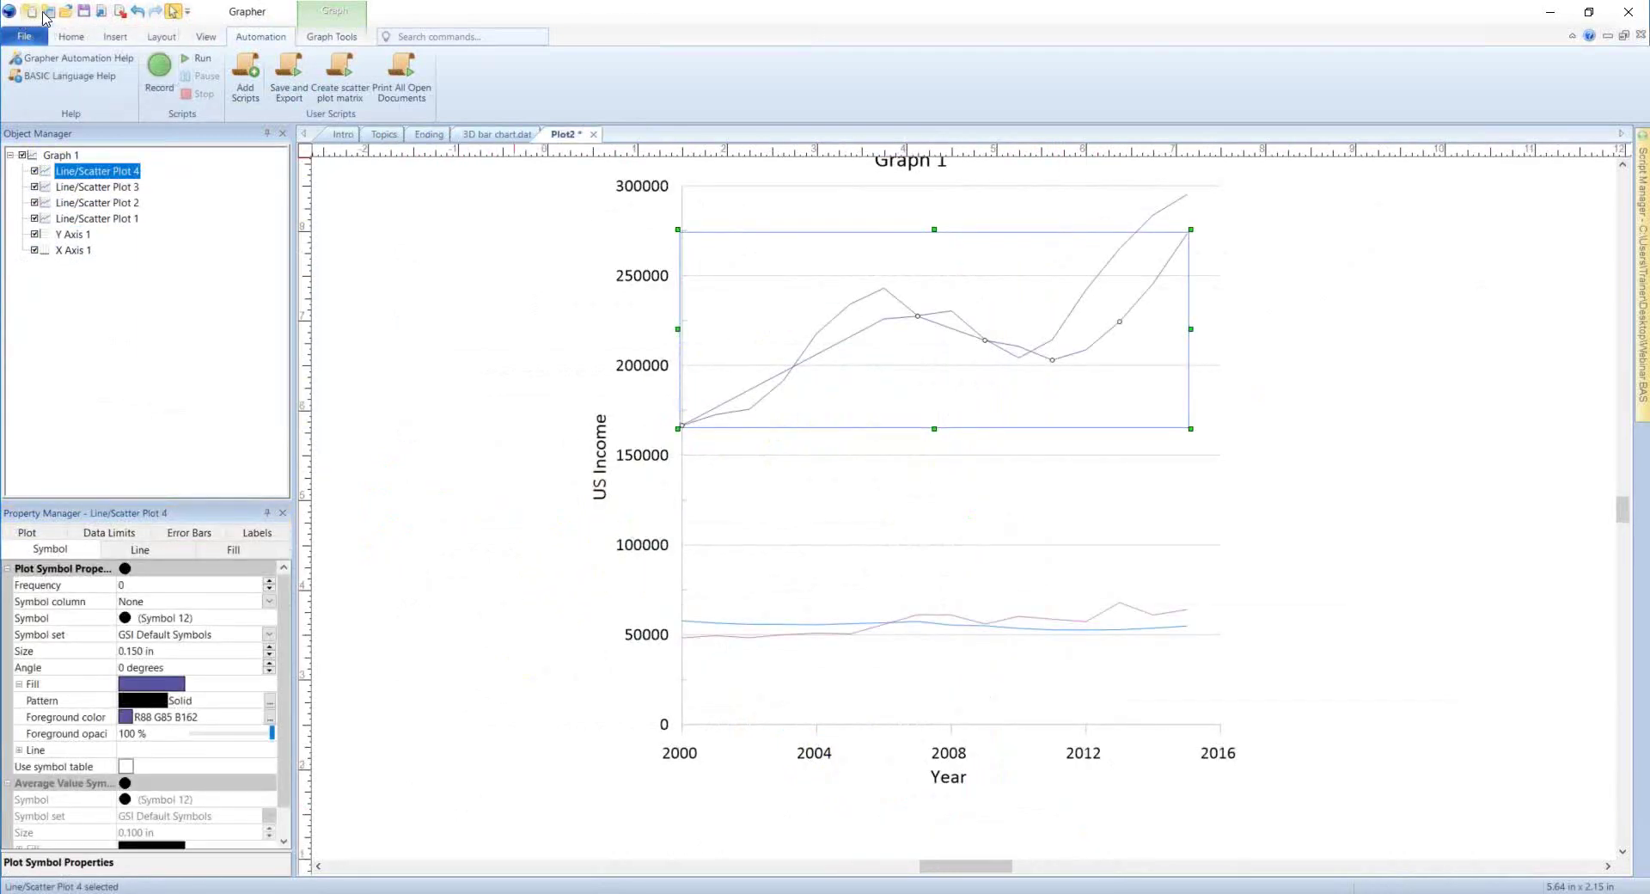
click(67, 13)
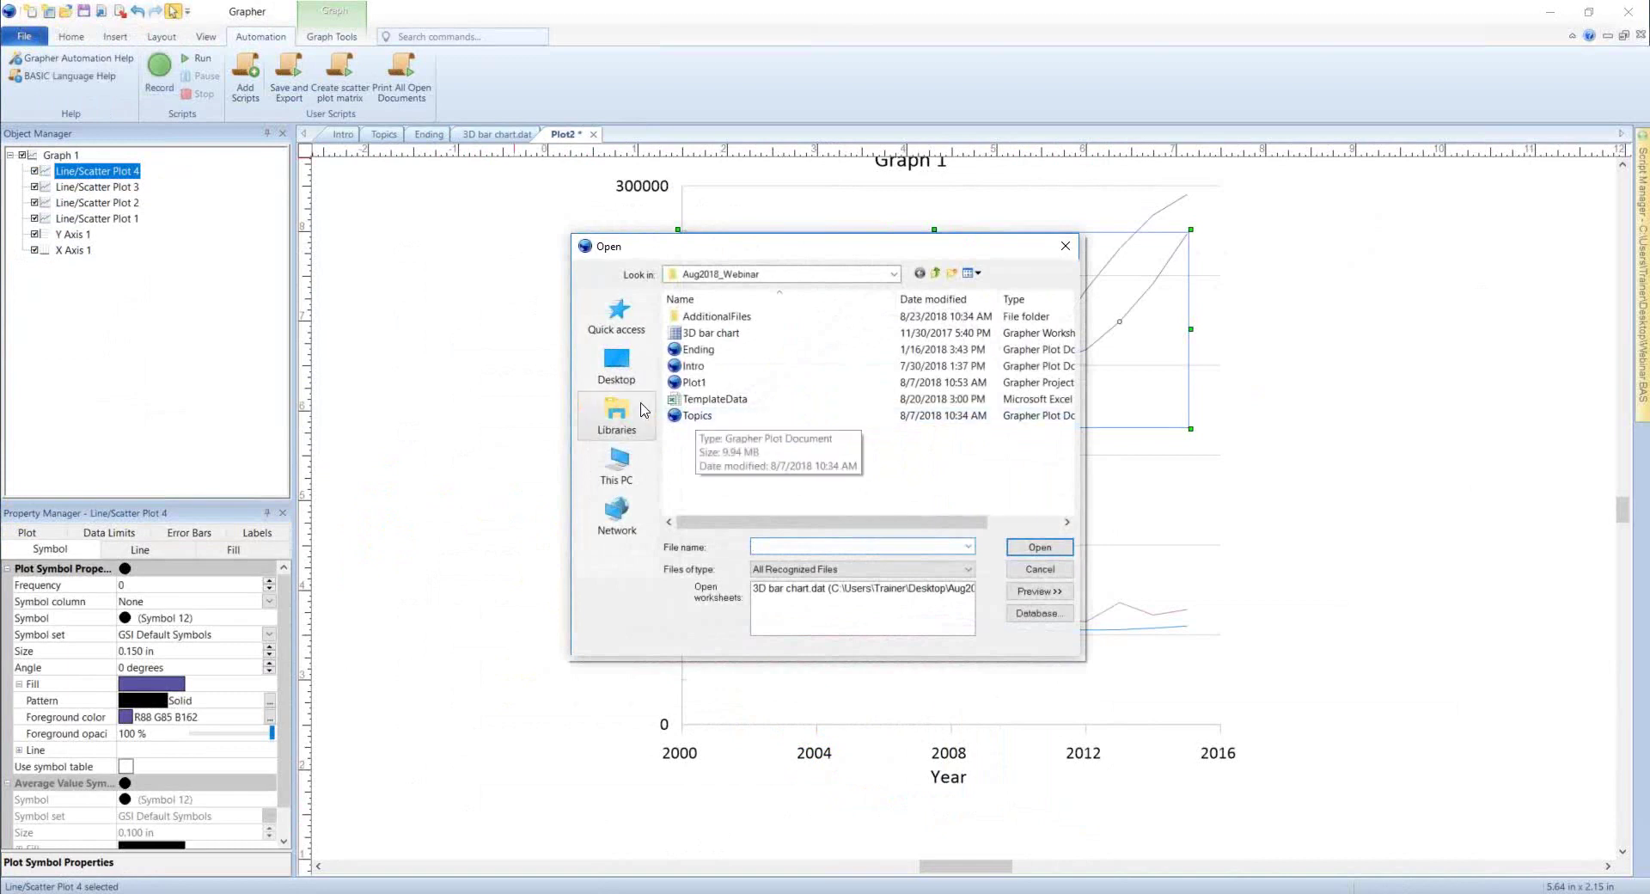
click(617, 365)
click(875, 452)
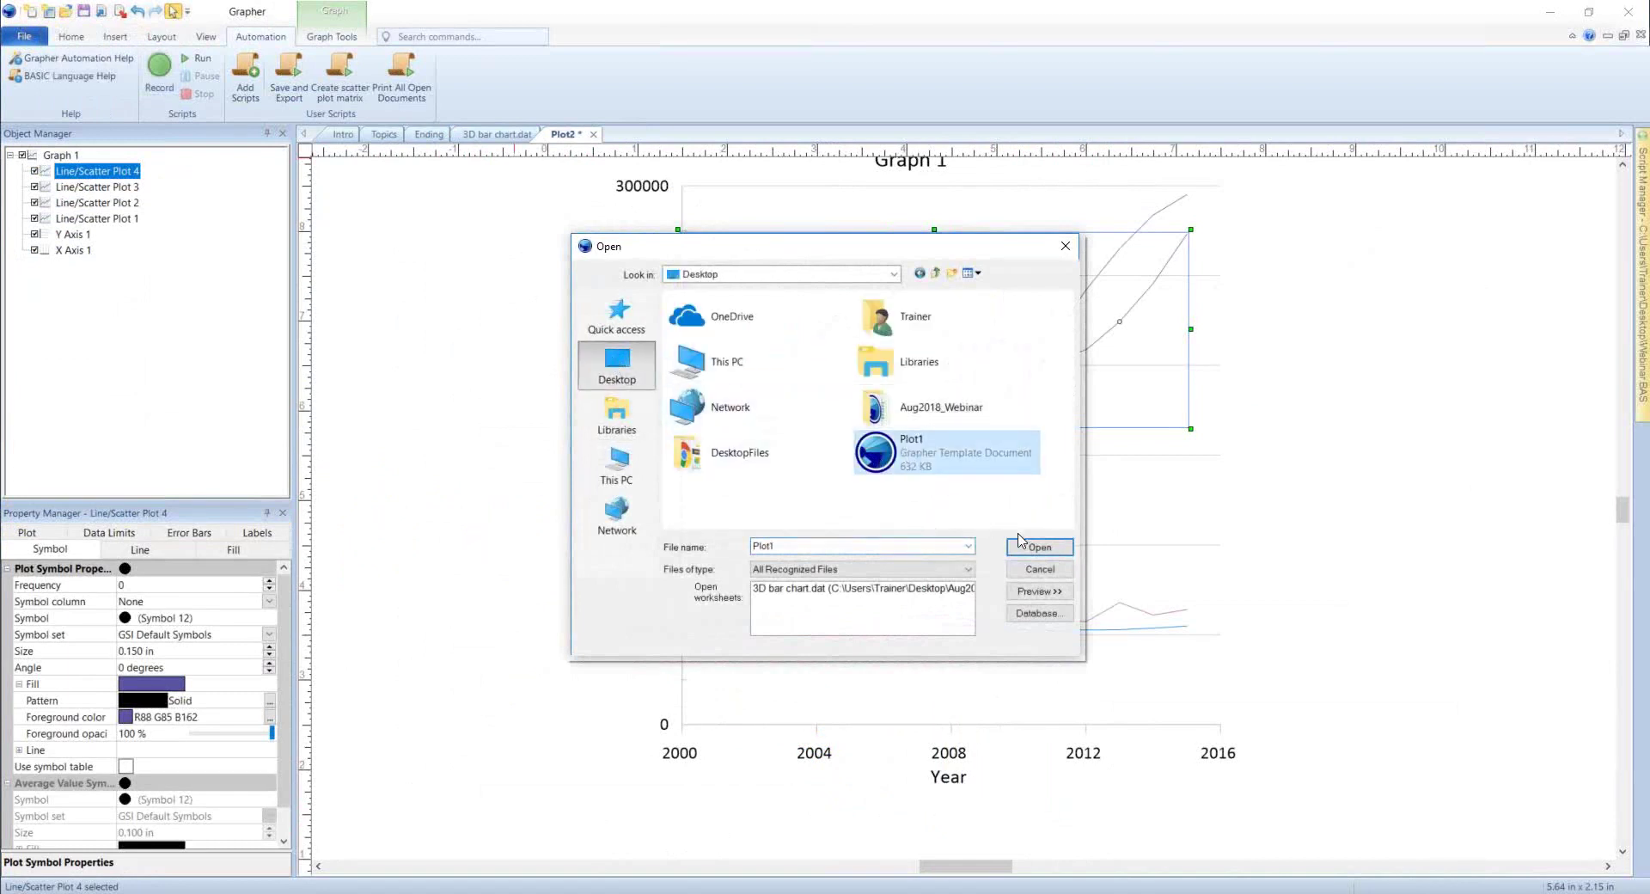
click(1039, 548)
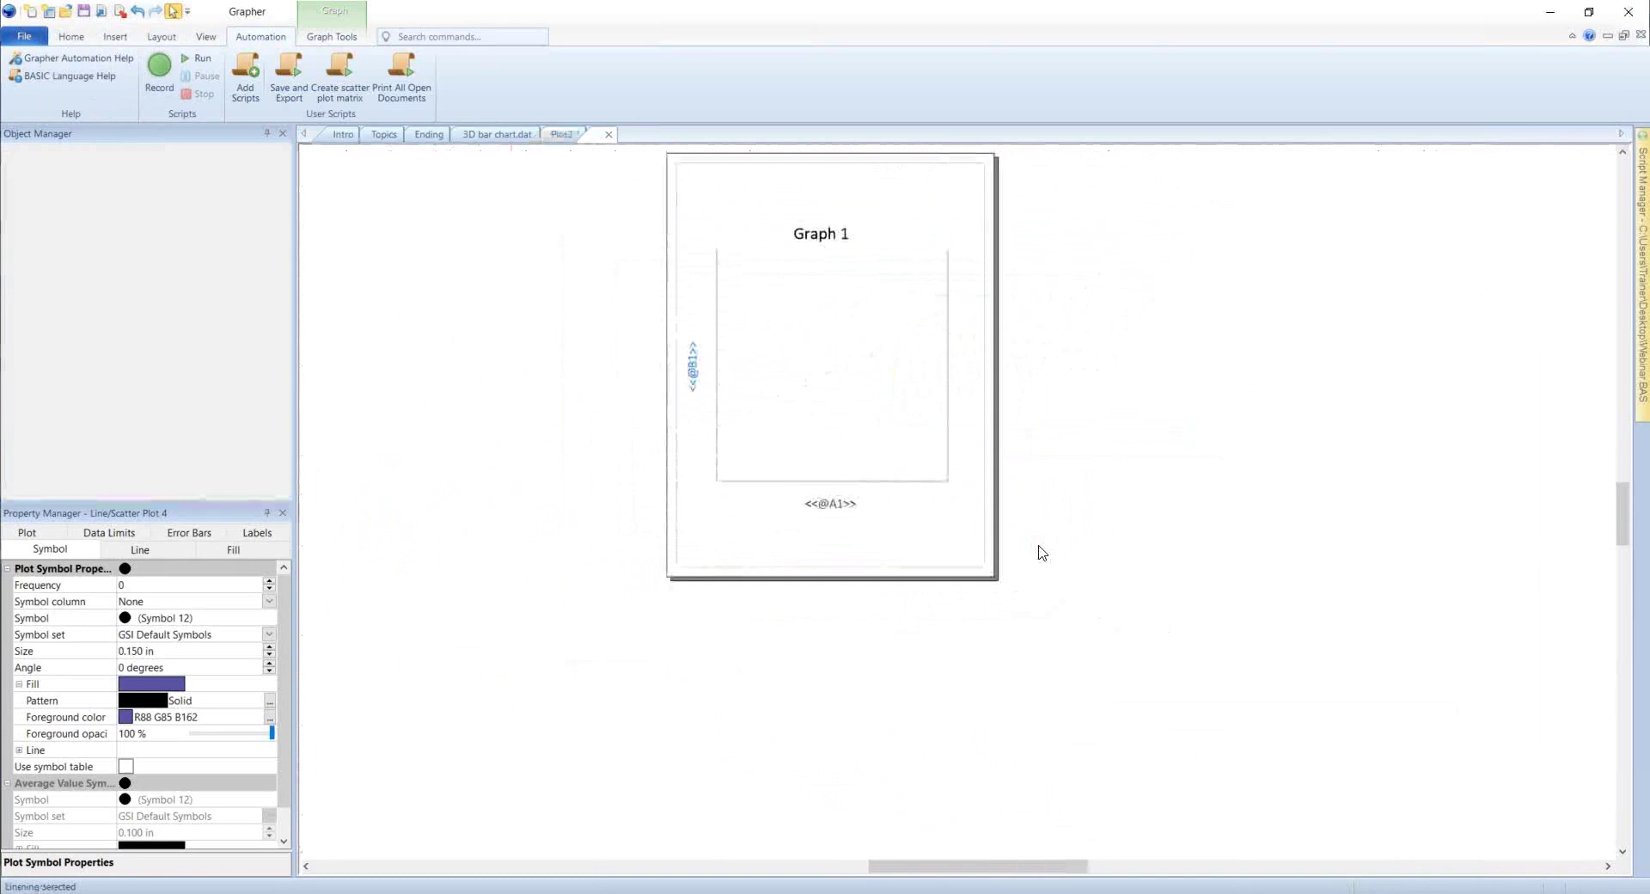
- Populate the template with the TemplateData worksheet from the Aug2018_Webinar folder, using this worksheet for all remaining items
drag(756, 247, 803, 245)
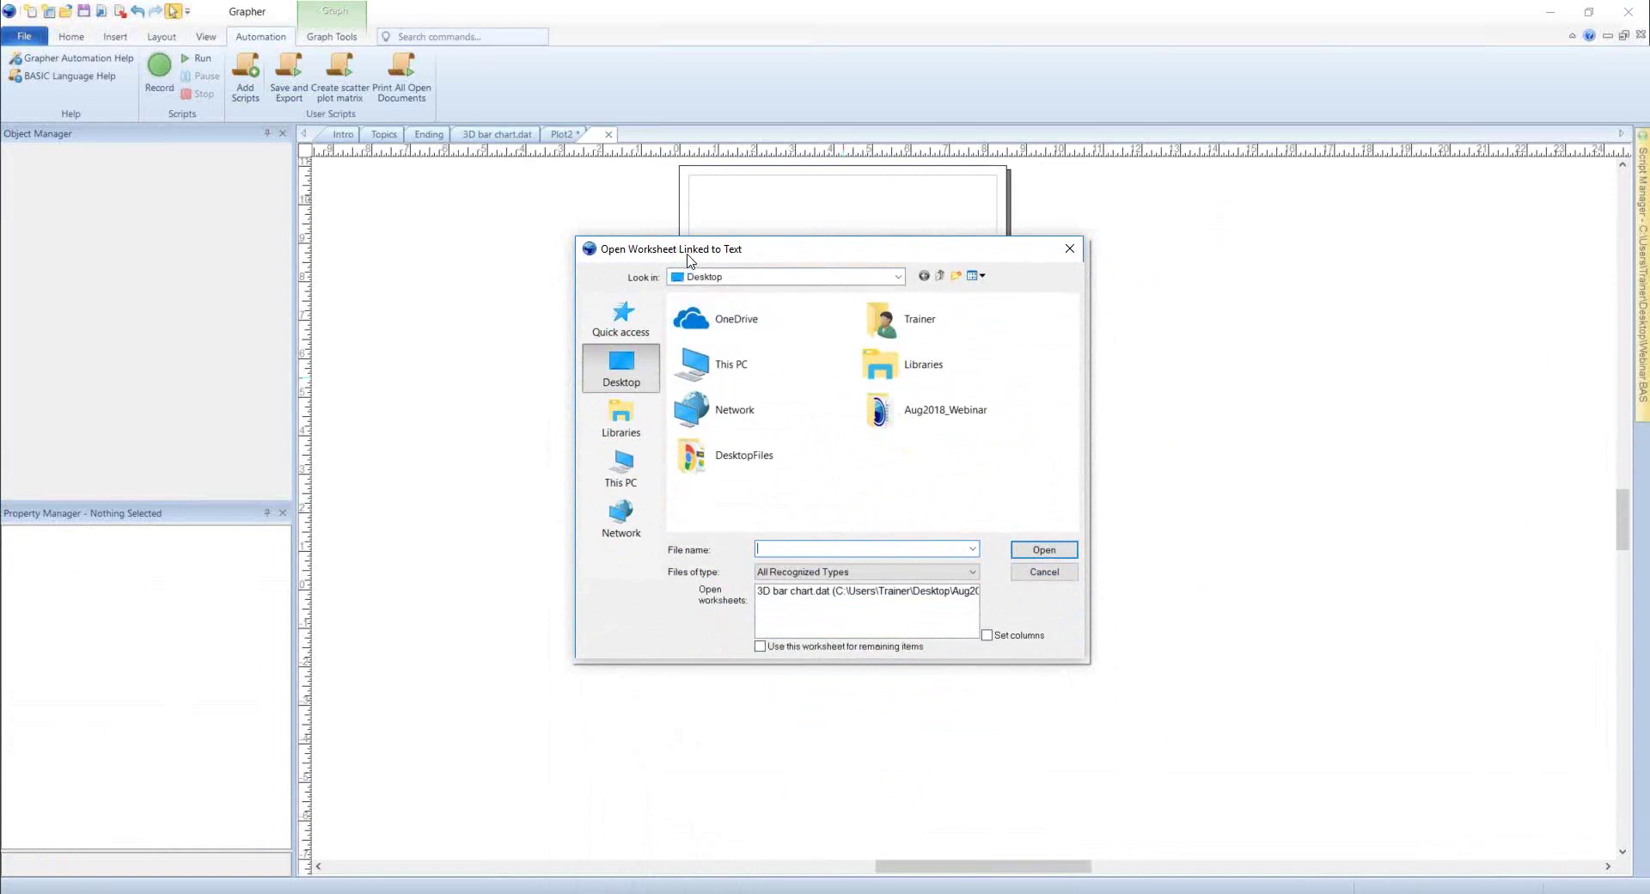
double_click(920, 421)
click(729, 356)
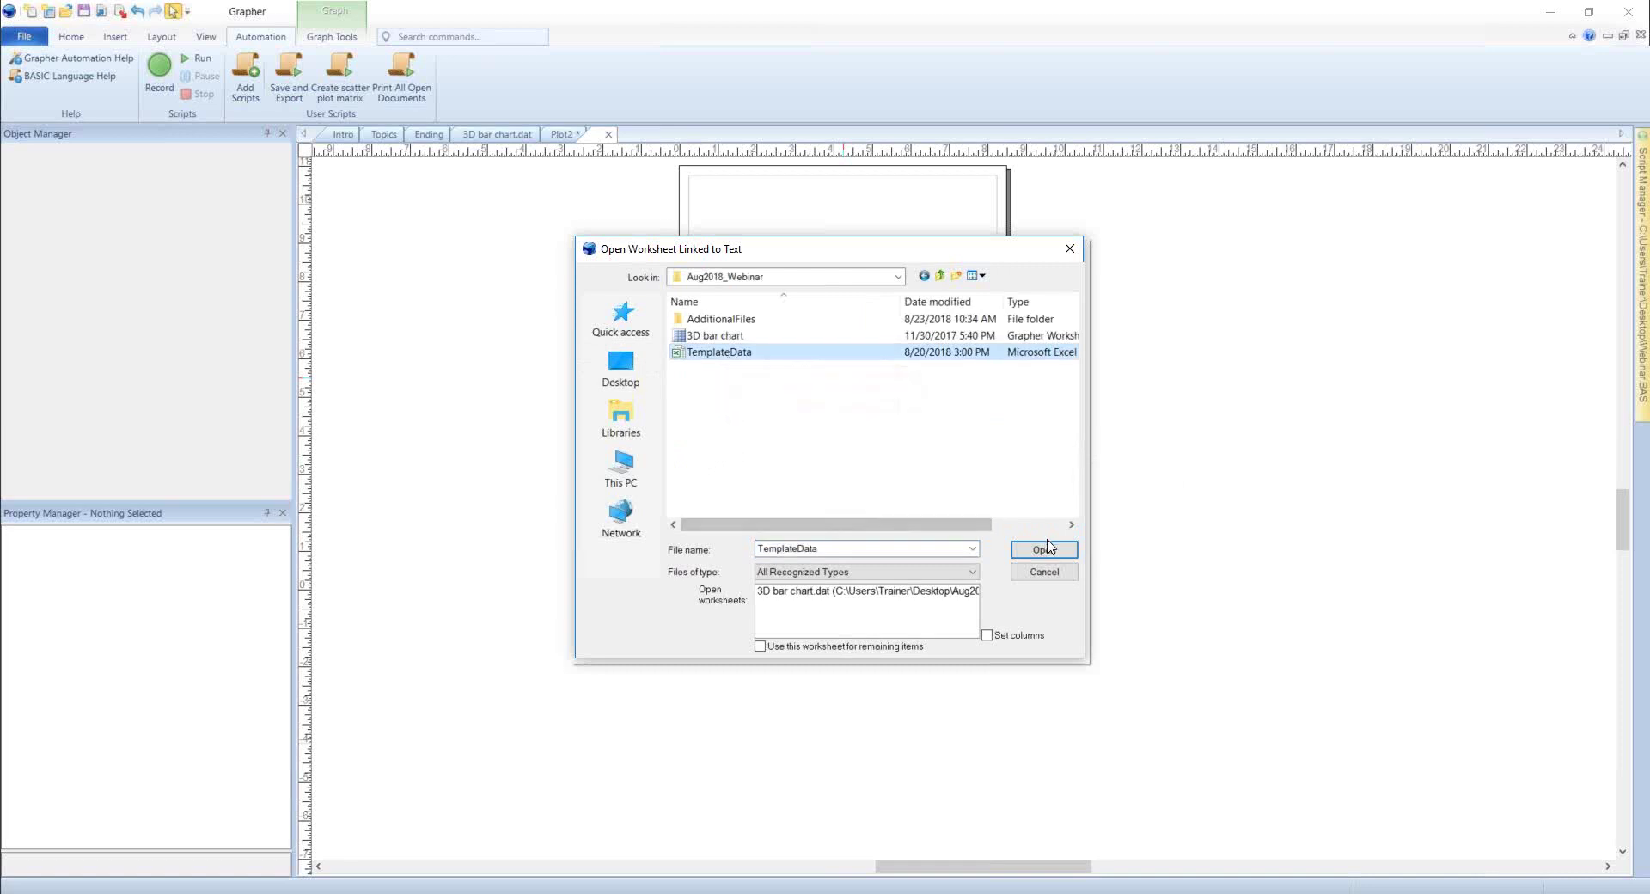
click(759, 647)
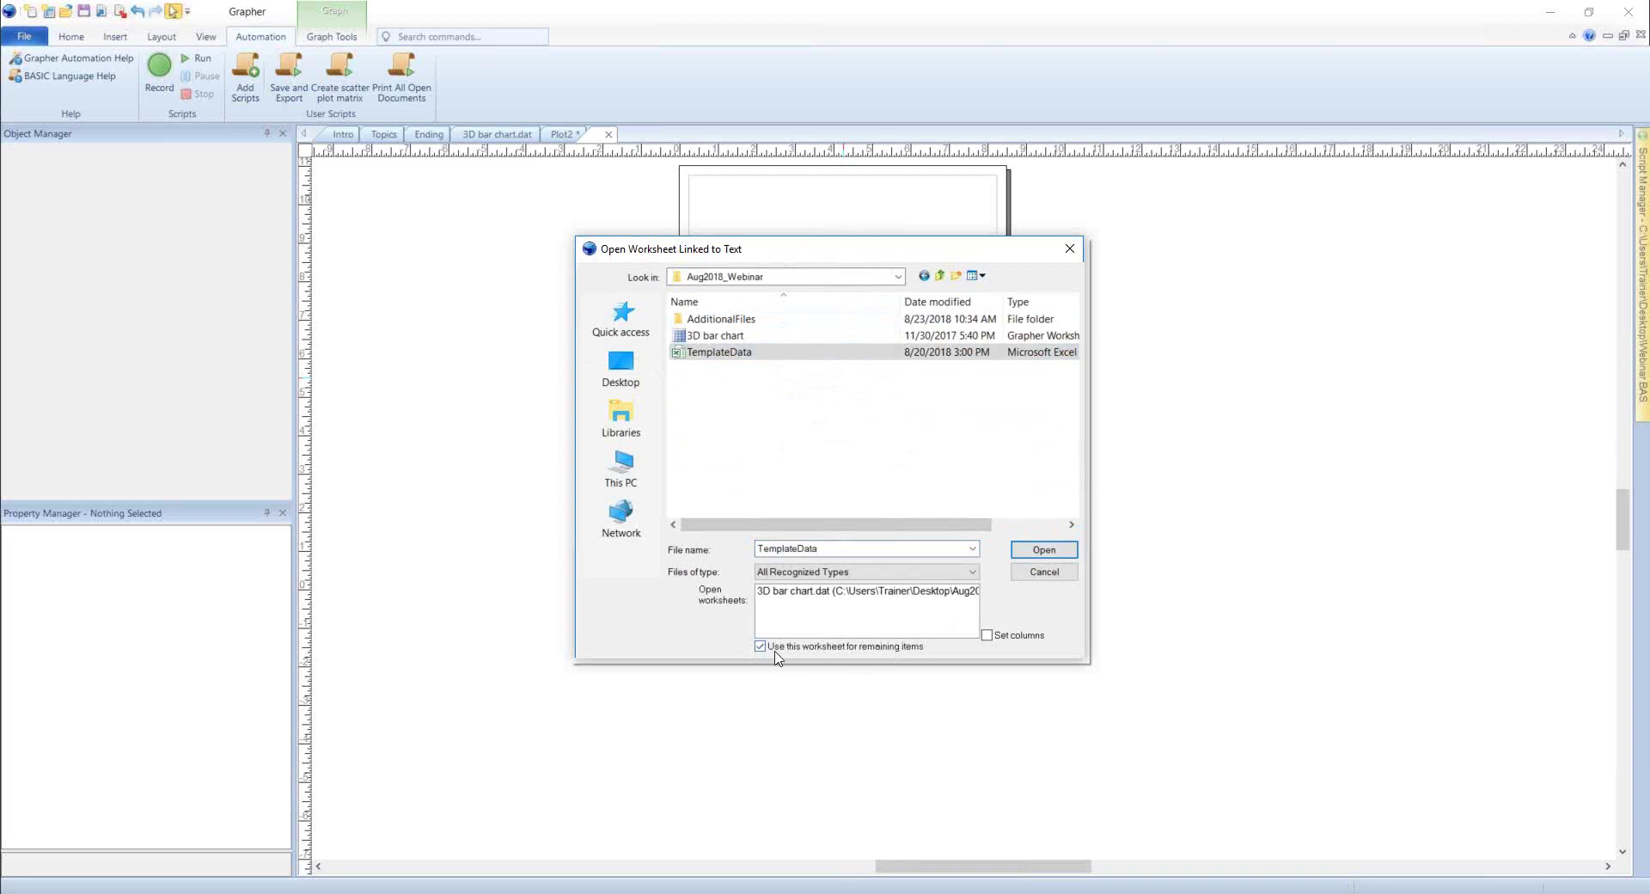
click(1033, 555)
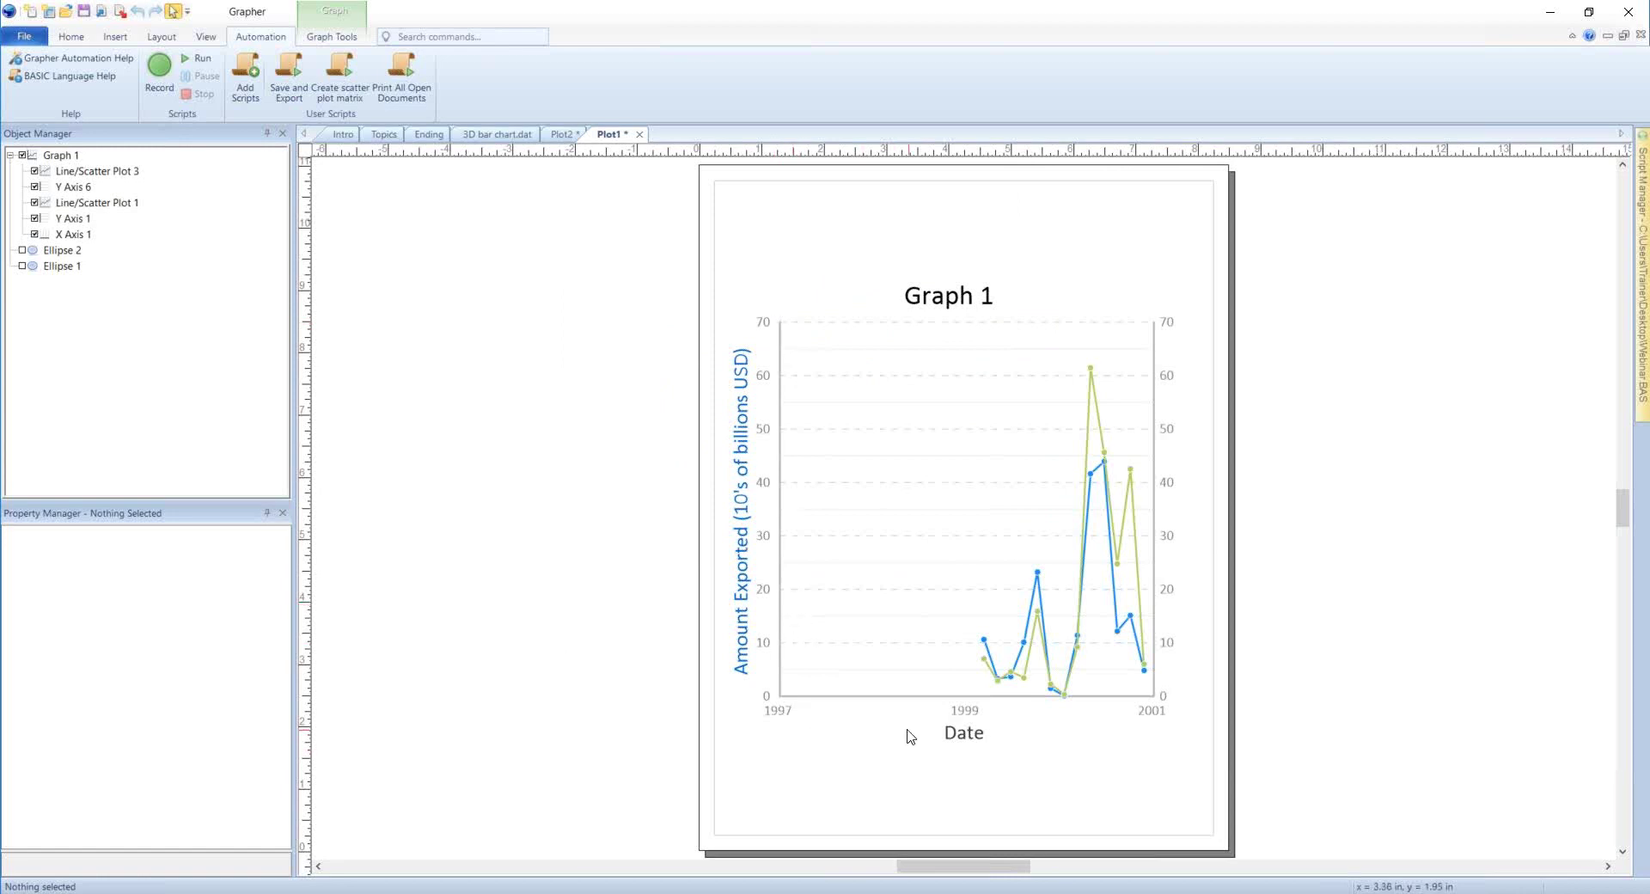
- Set X Axis 1's minimum date/time to 1/1/1999 and deselect the axis
click(1061, 713)
click(16, 531)
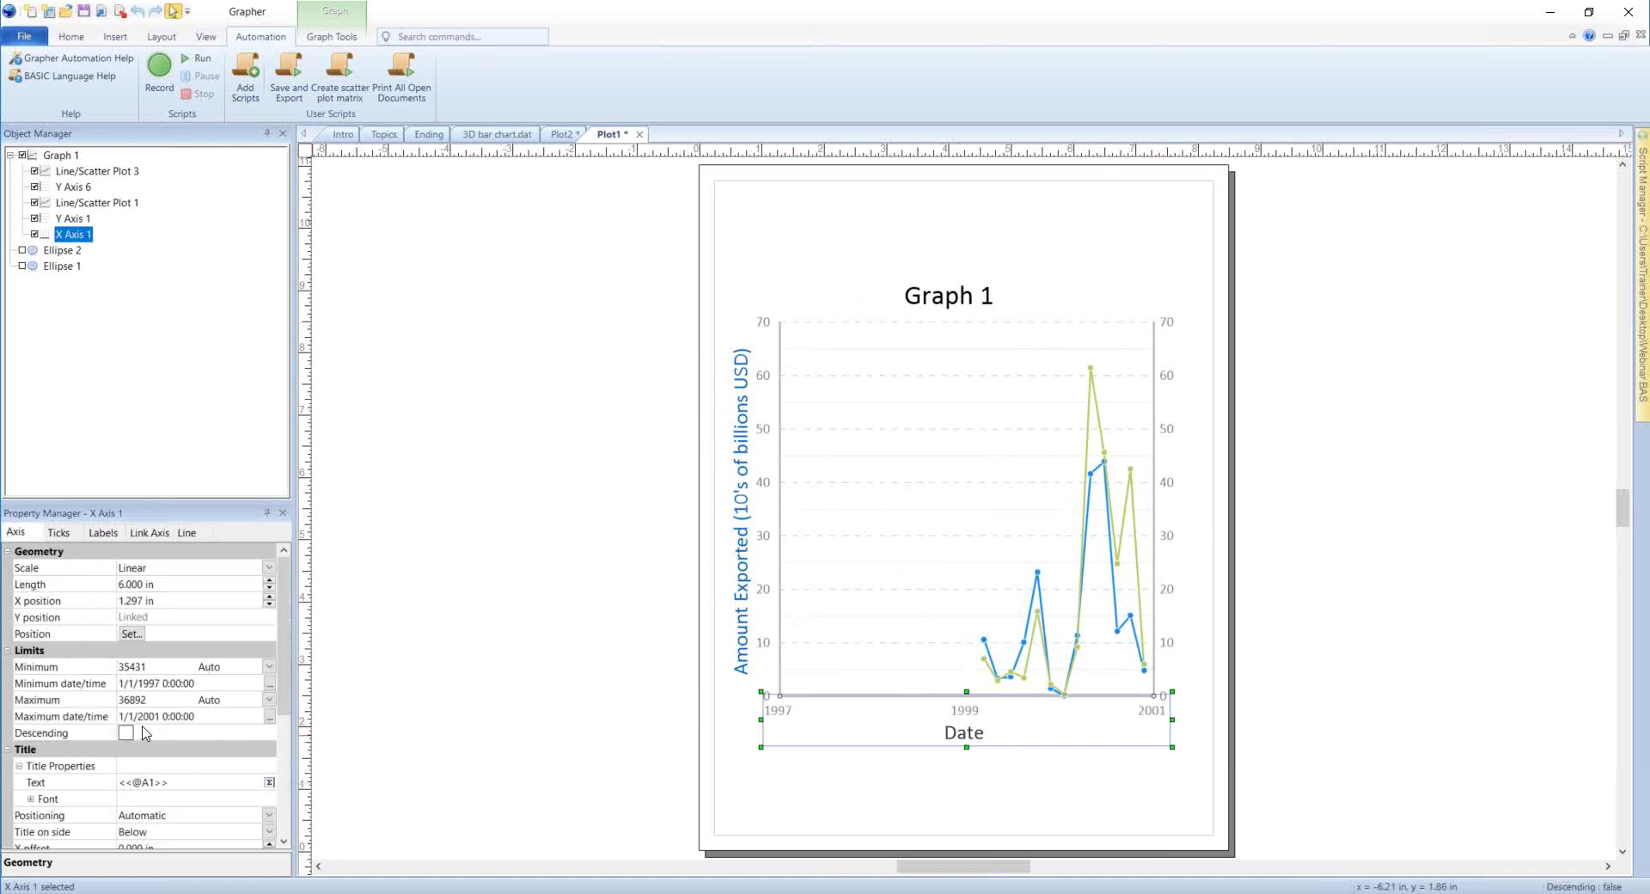
drag(156, 685, 161, 685)
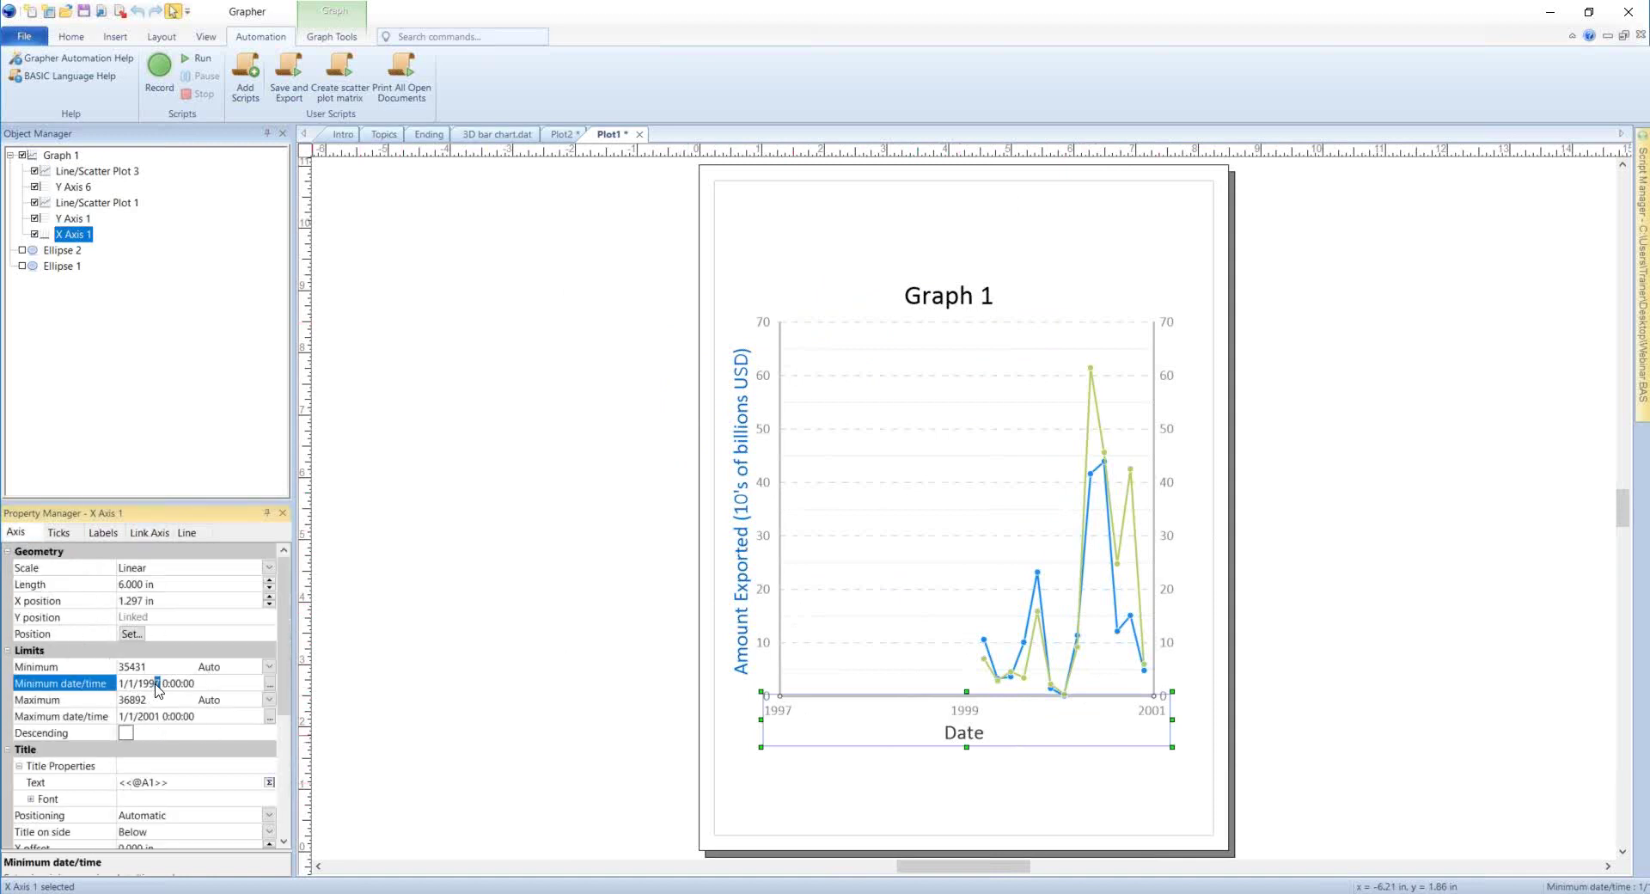
text(9)
key(Return)
click(657, 414)
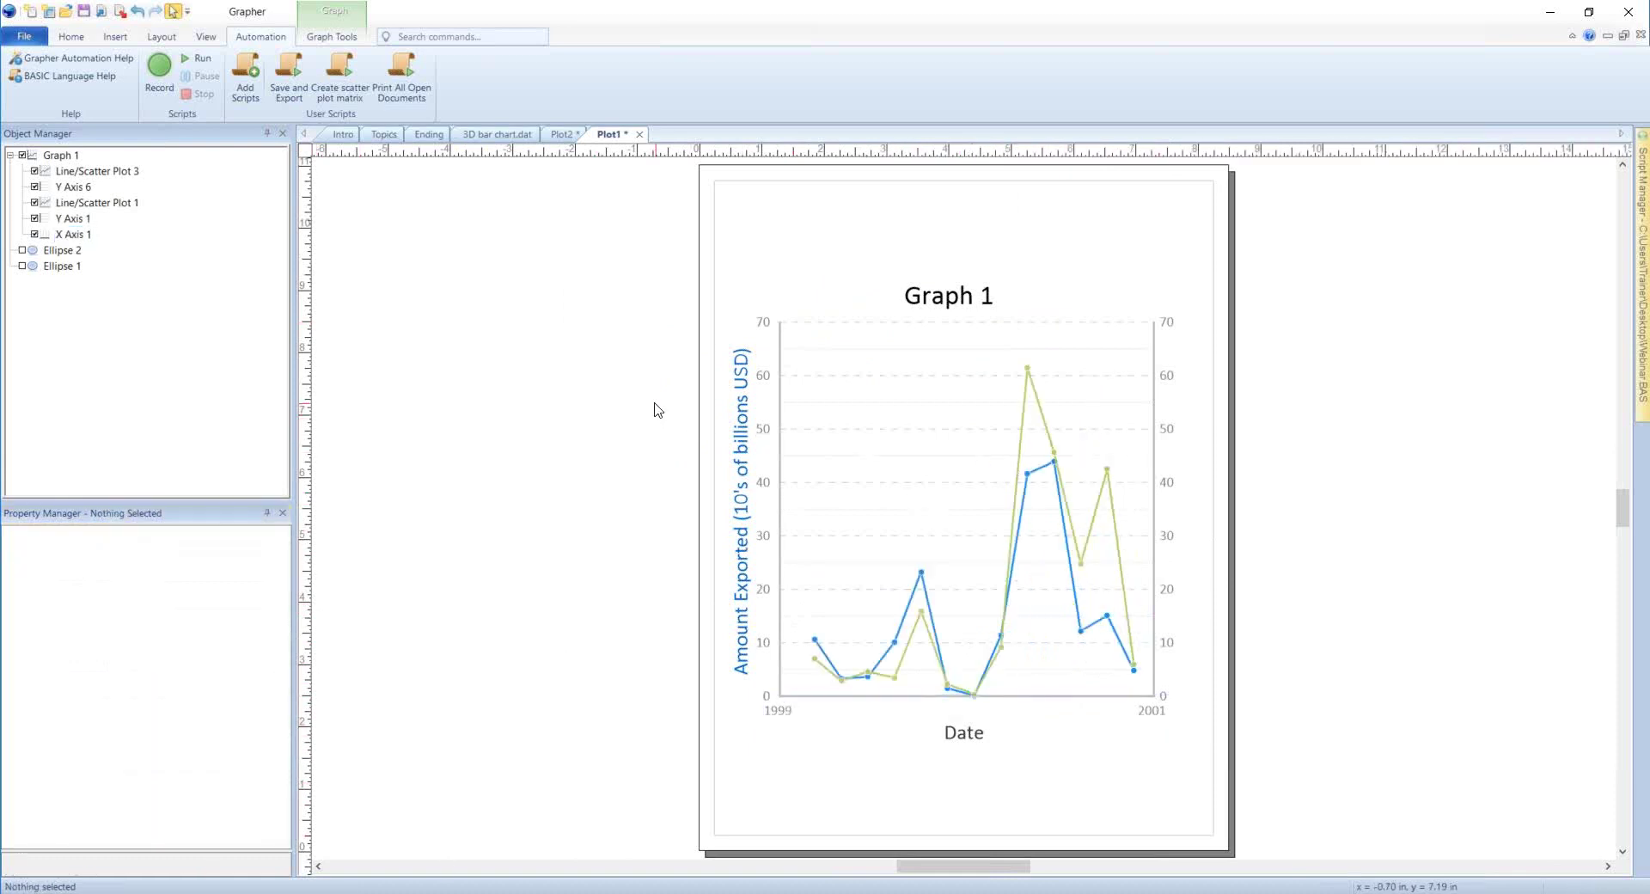
- Save the populated plot to the Desktop as a Grapher Project (*.gpj) named Template_PopulatedWithData
click(24, 36)
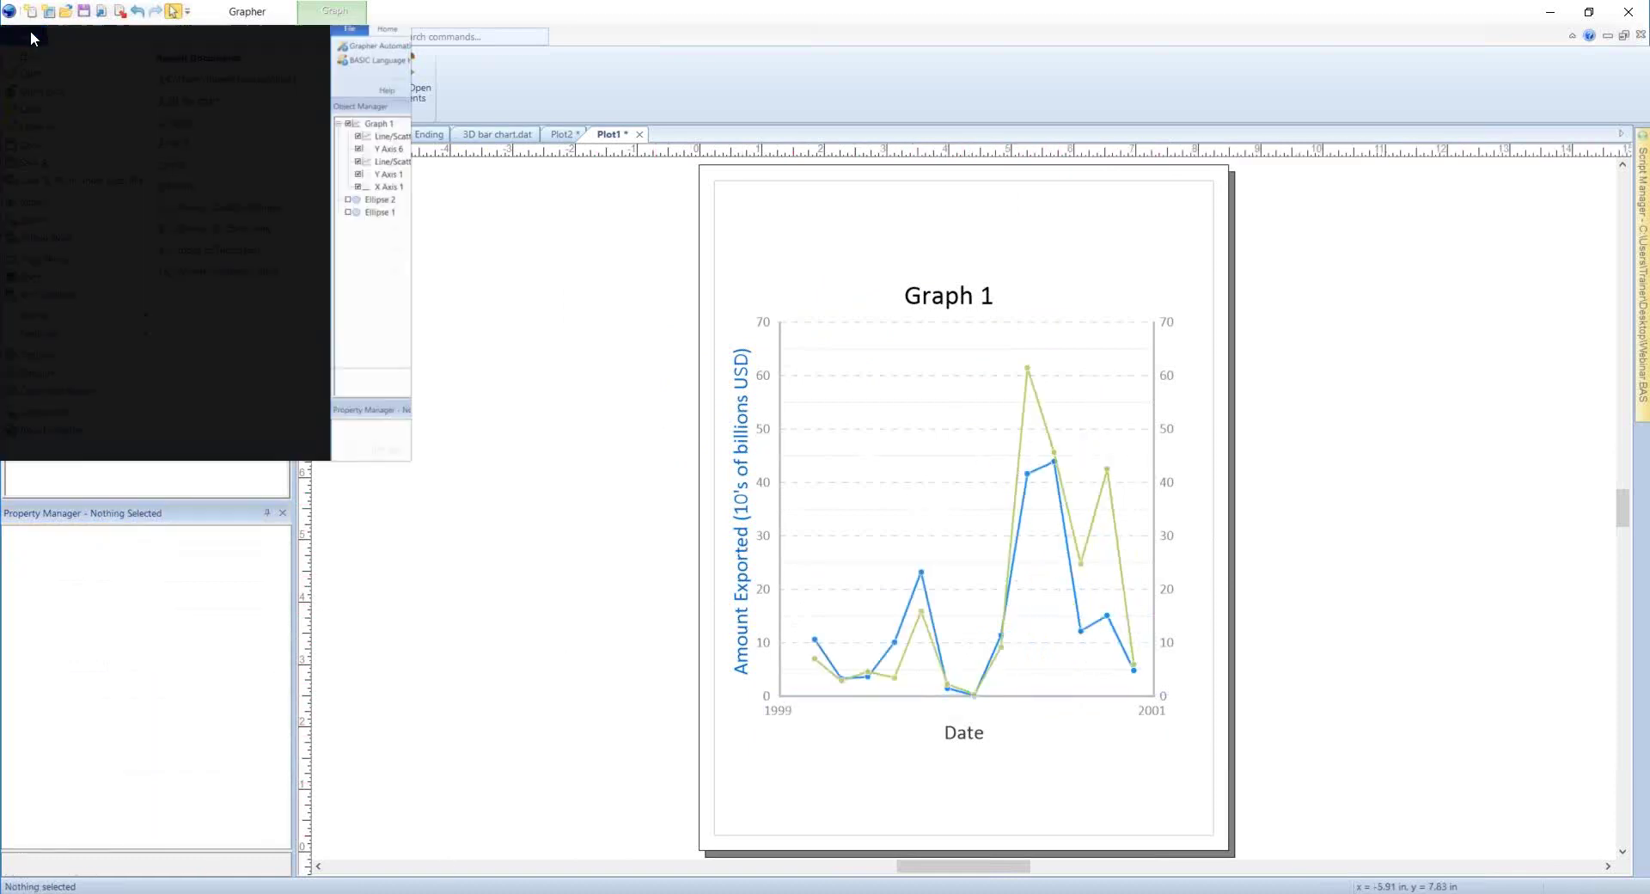
key(Escape)
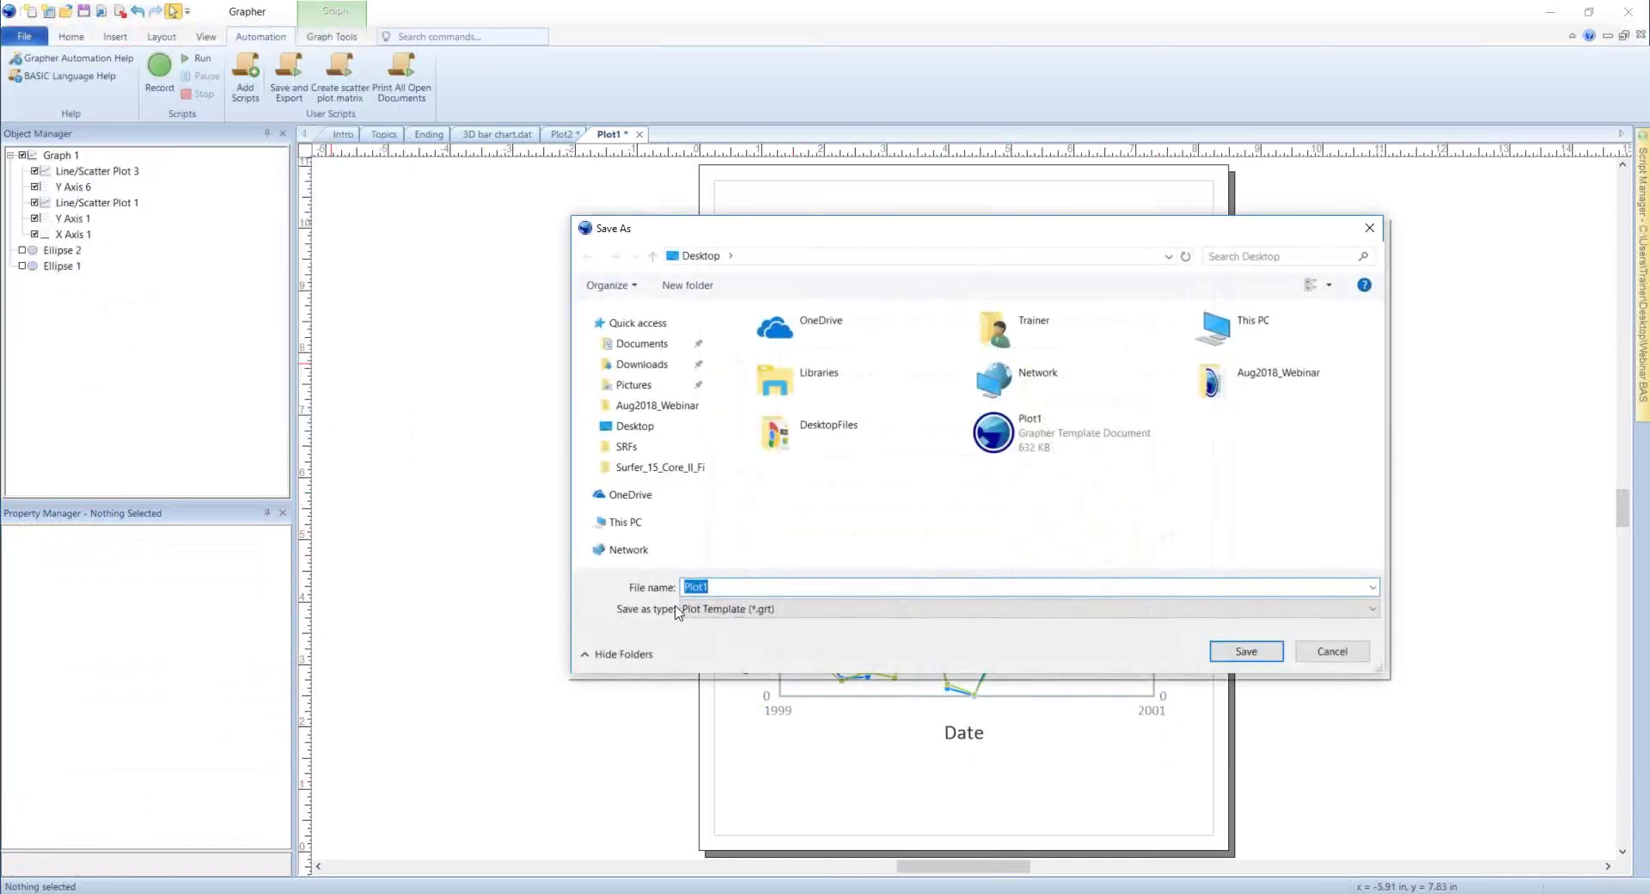
click(730, 610)
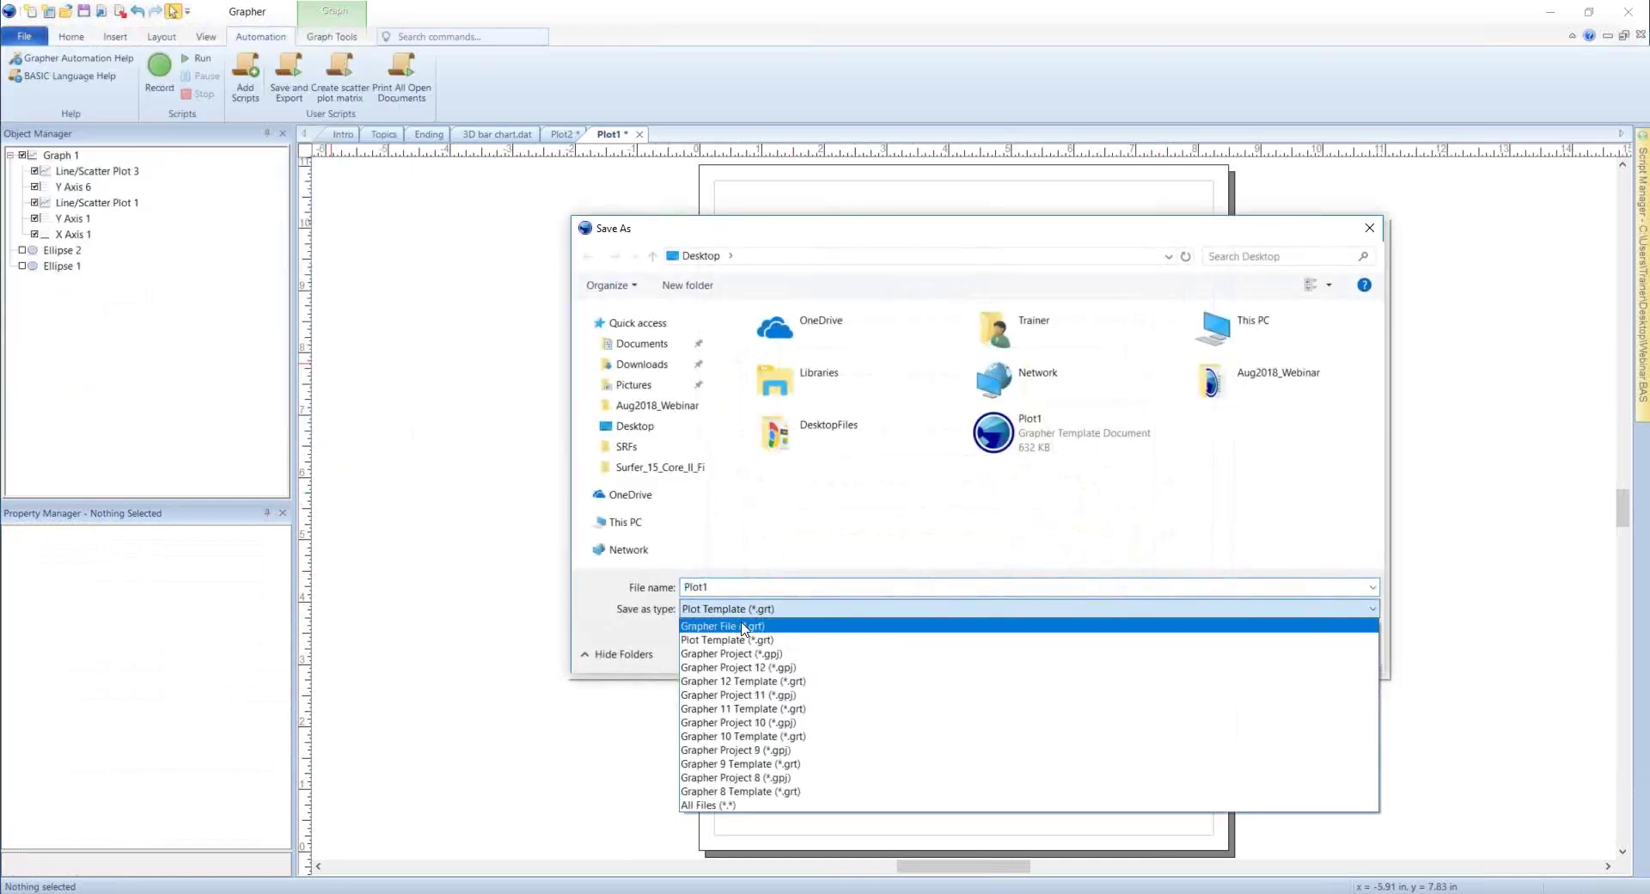
click(781, 654)
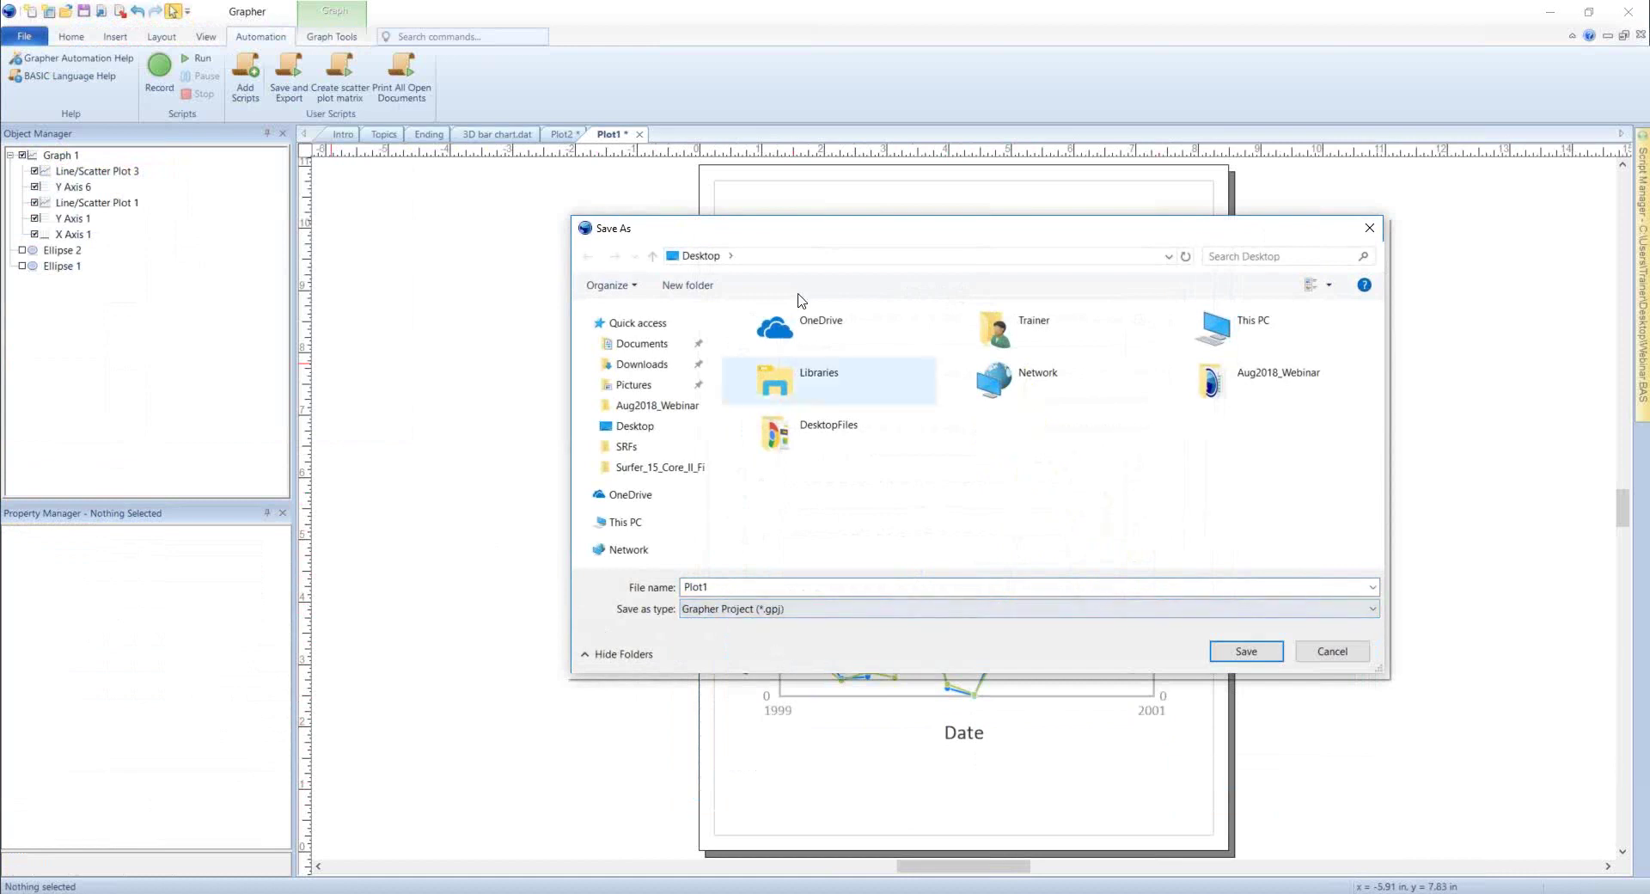
drag(832, 228, 382, 101)
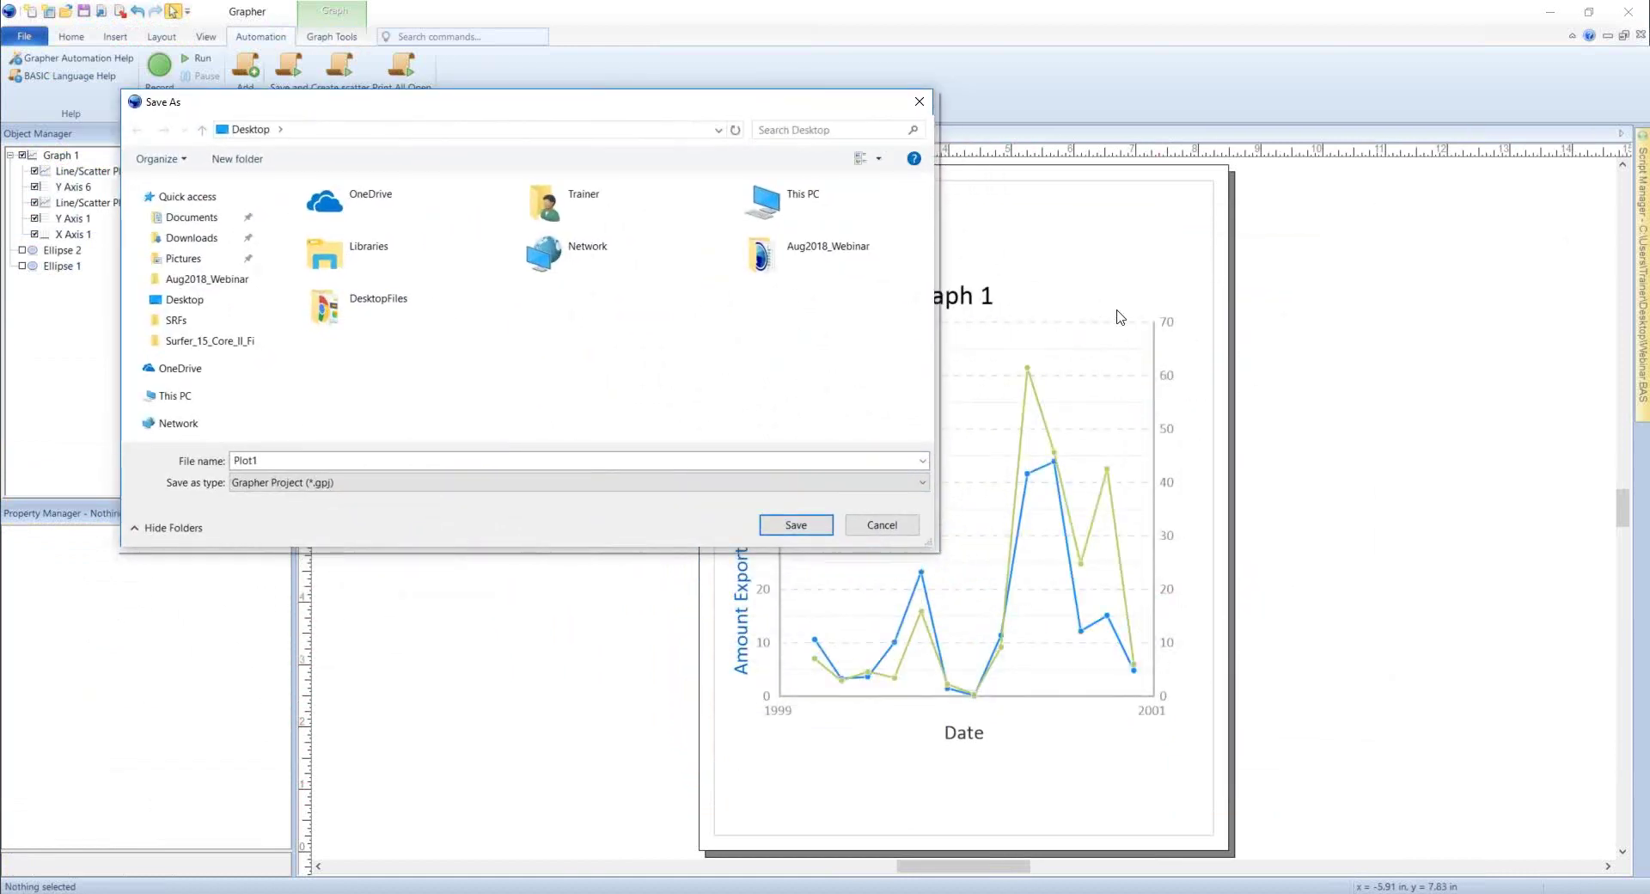
double_click(276, 462)
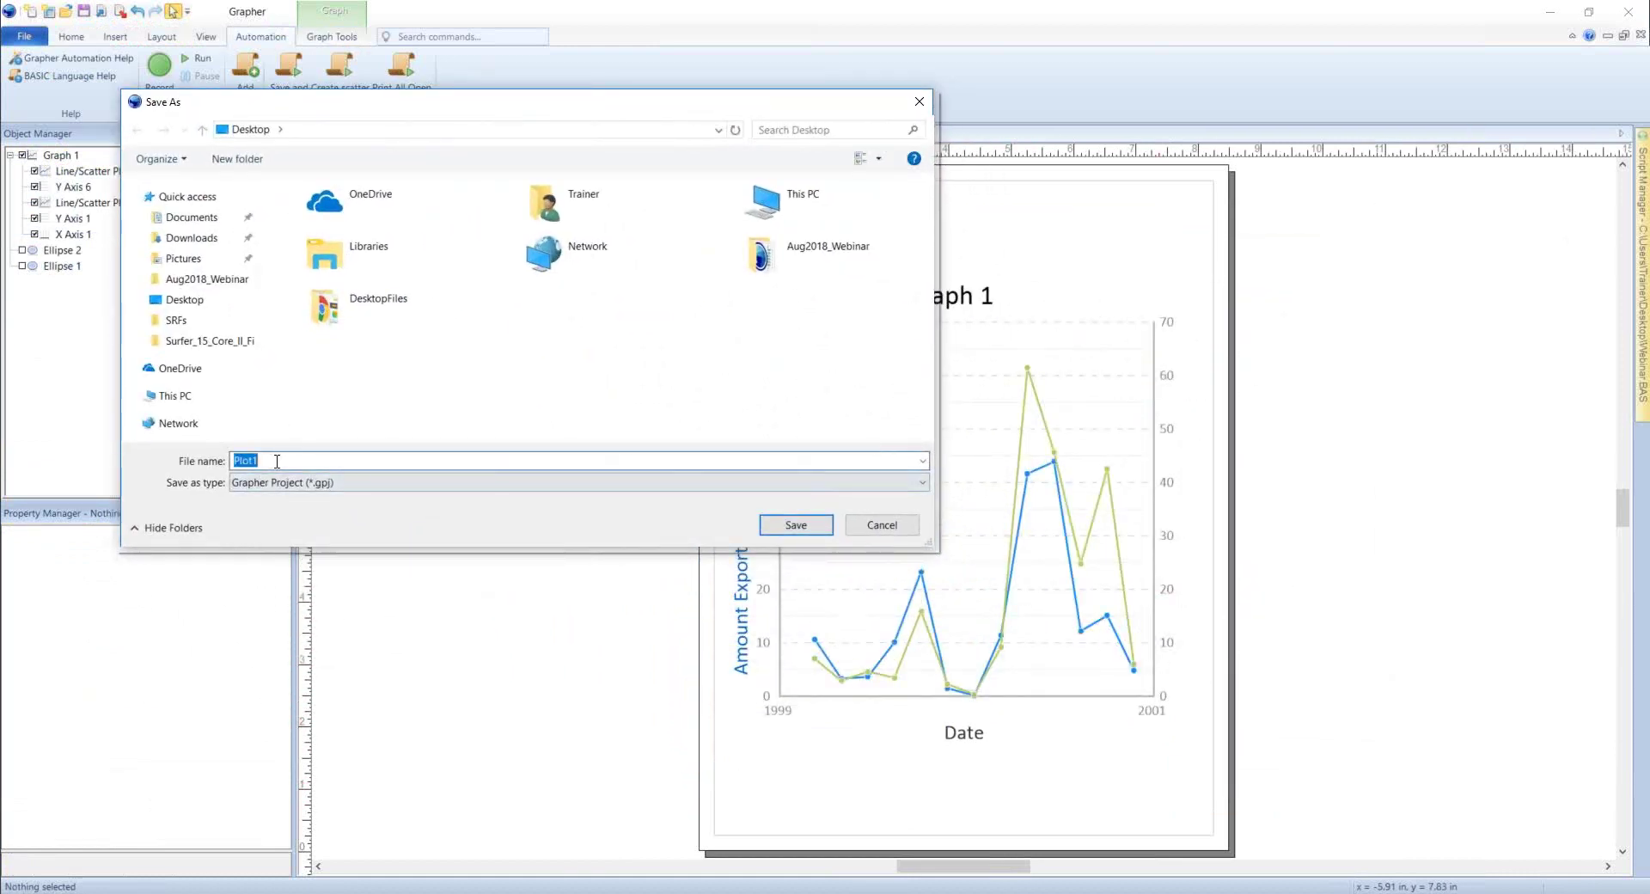
text(Template_PopulatedWithData)
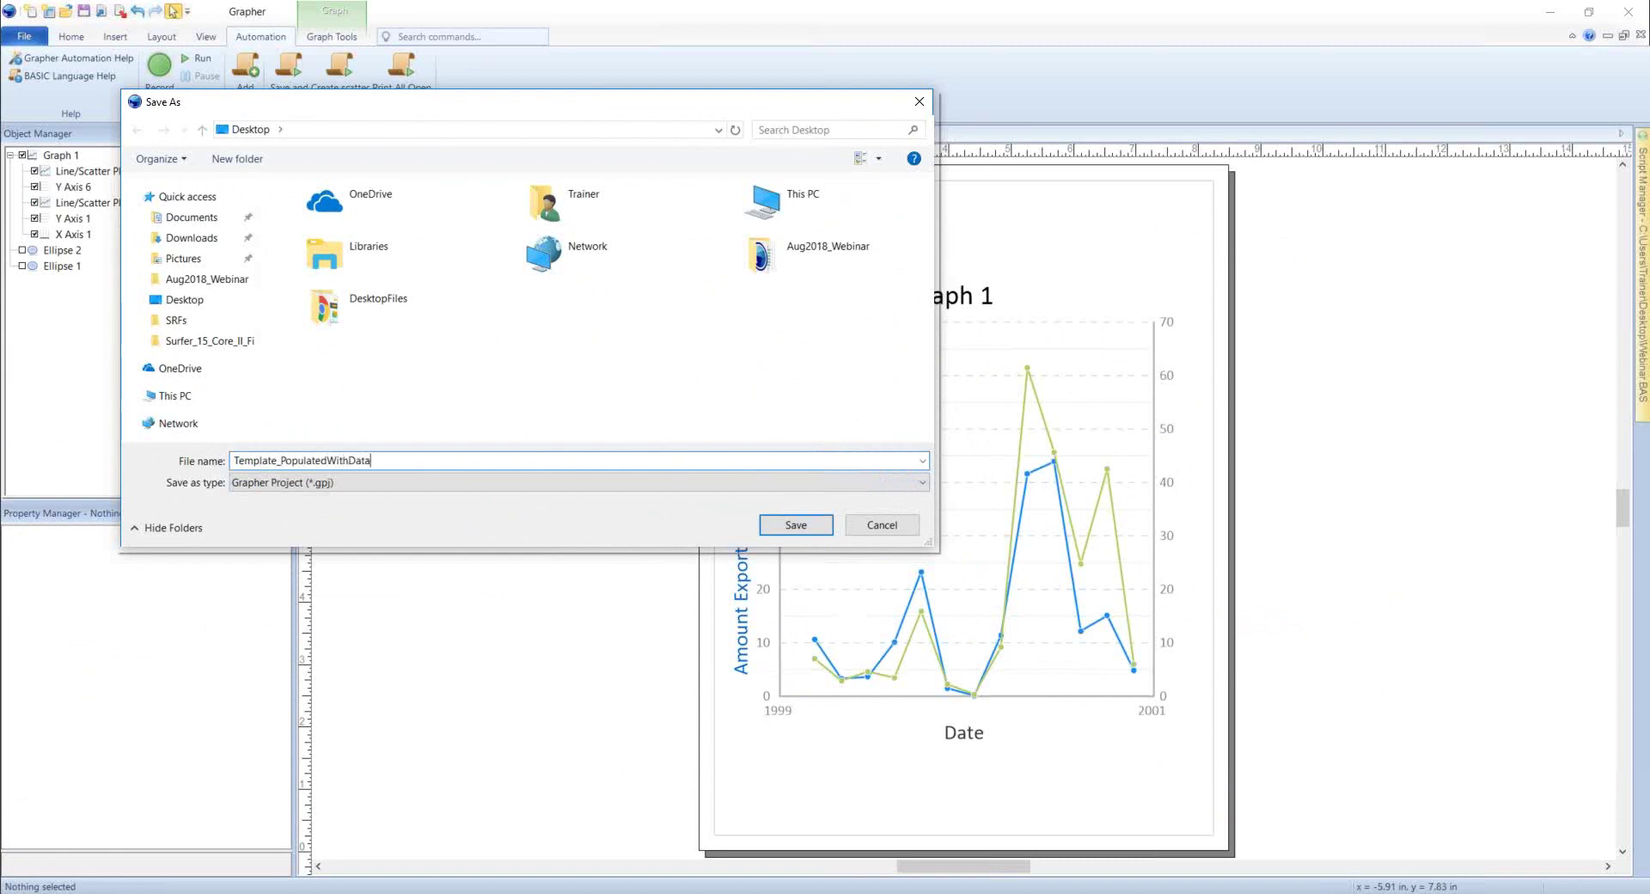
click(797, 524)
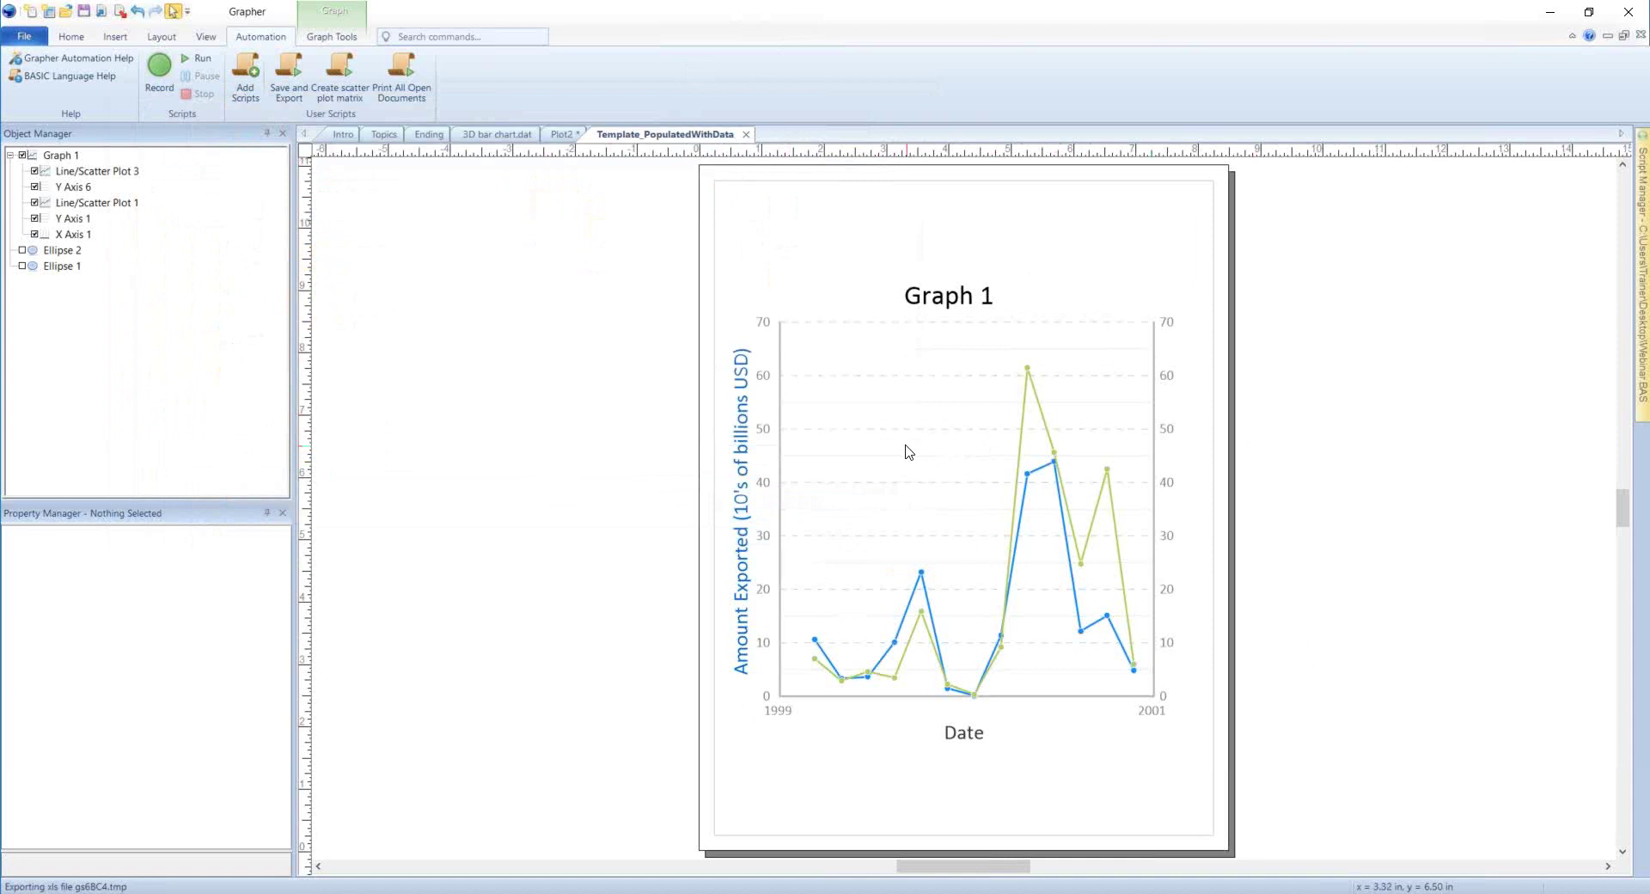
- Select Y Axis 1 in the populated graph and switch to the Ending slide document
click(779, 400)
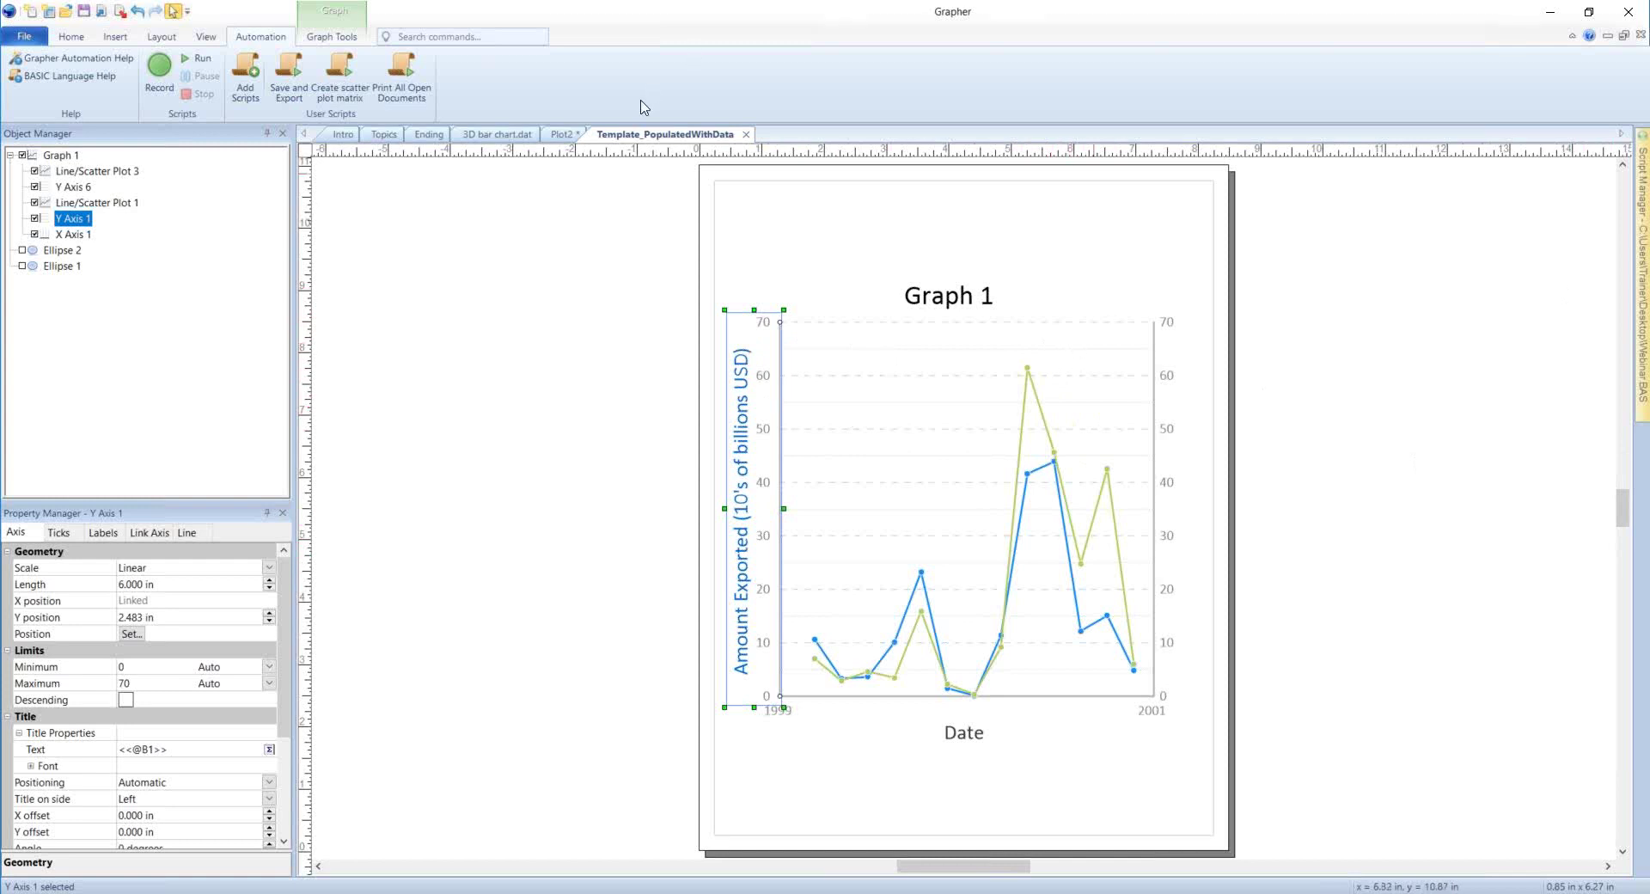
click(430, 135)
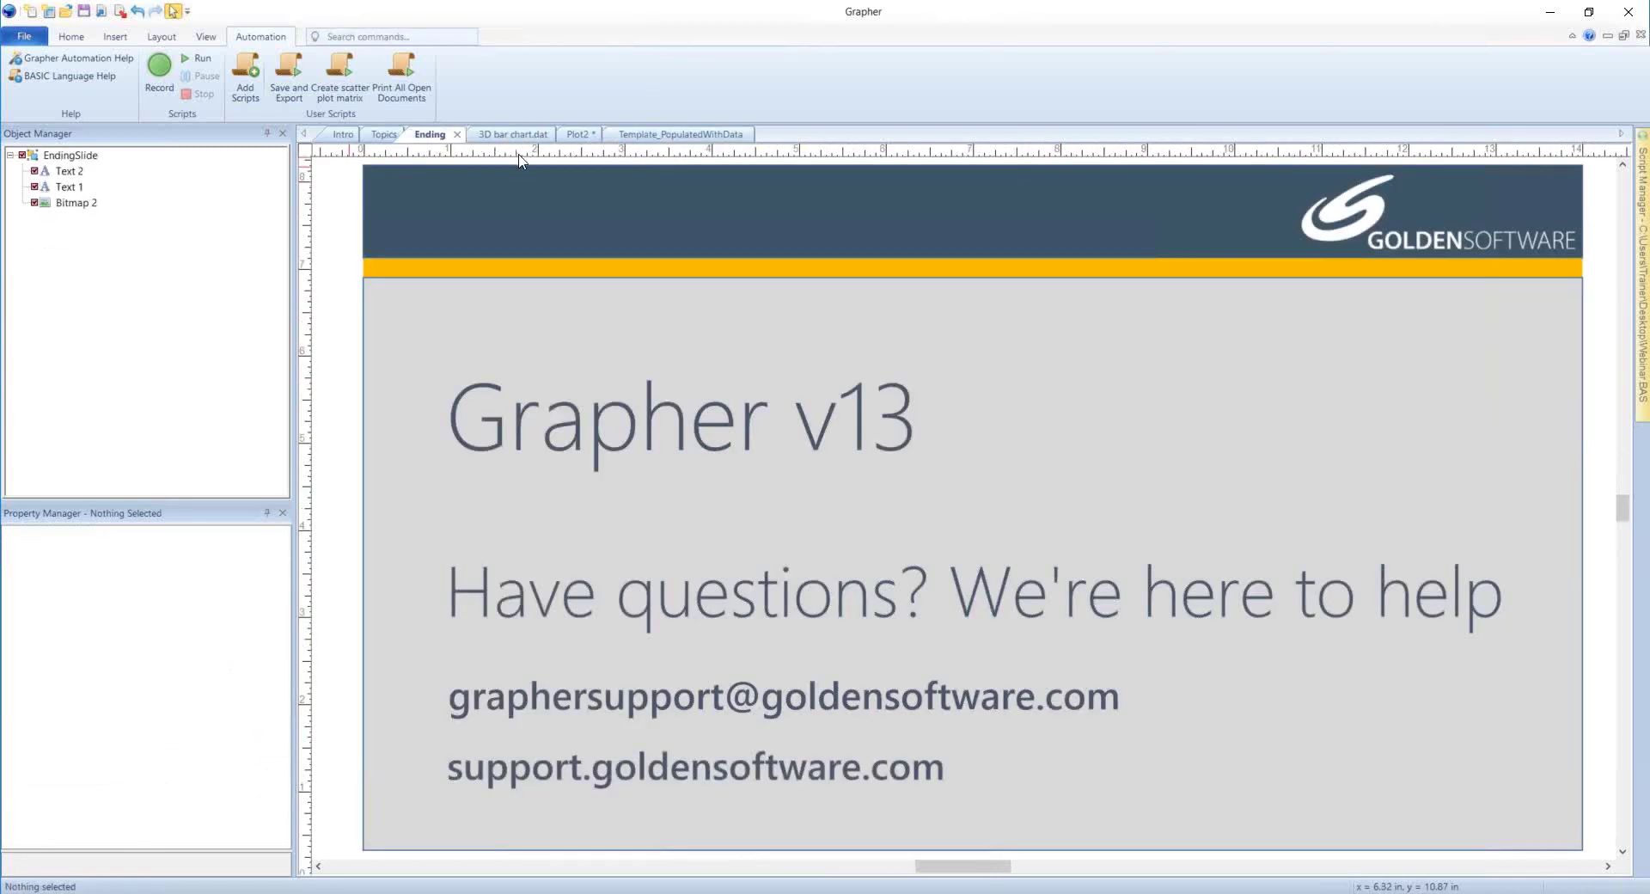